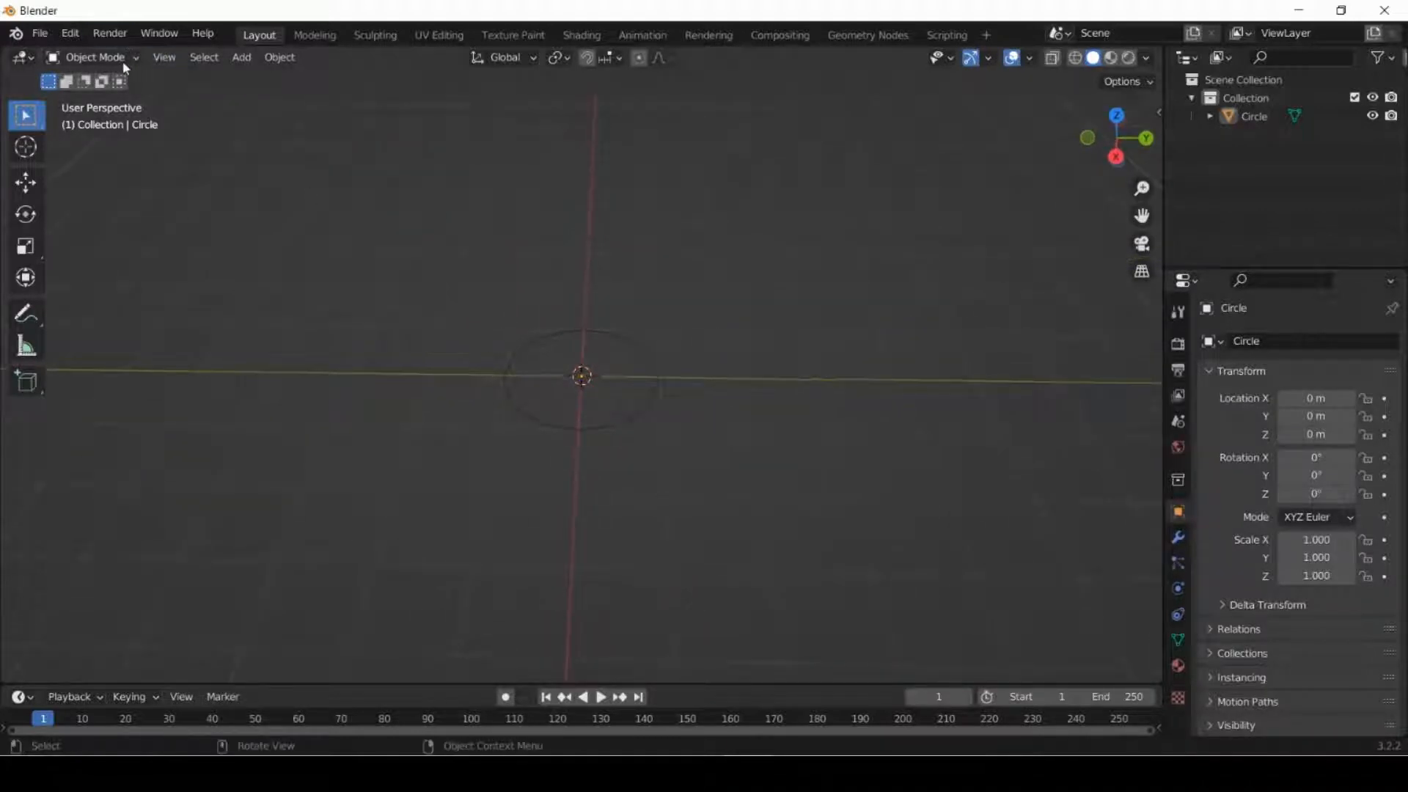
Enter Edit Mode on the circle and, in top view, leave only alternate vertices selected using Checker Deselect.
click(88, 57)
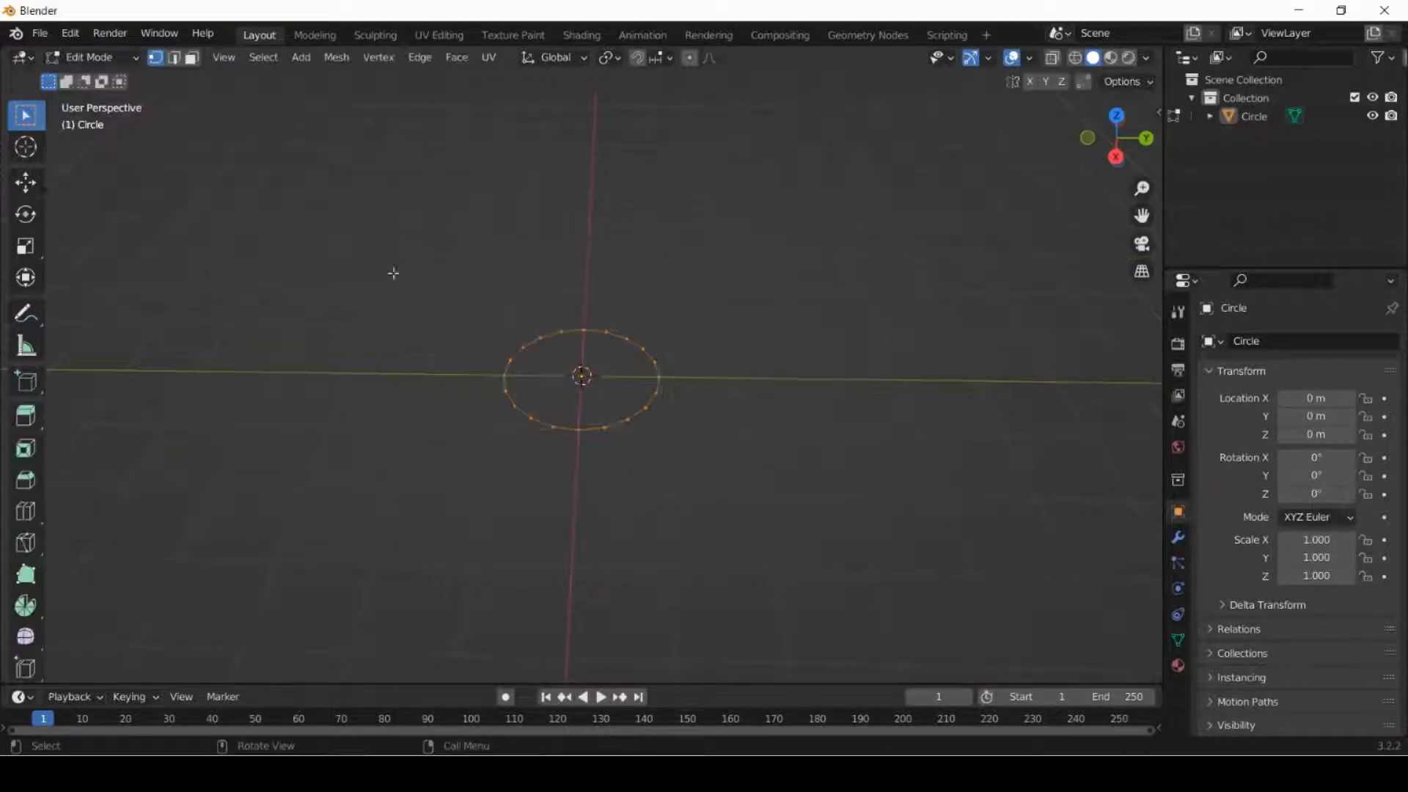
key(KP_7)
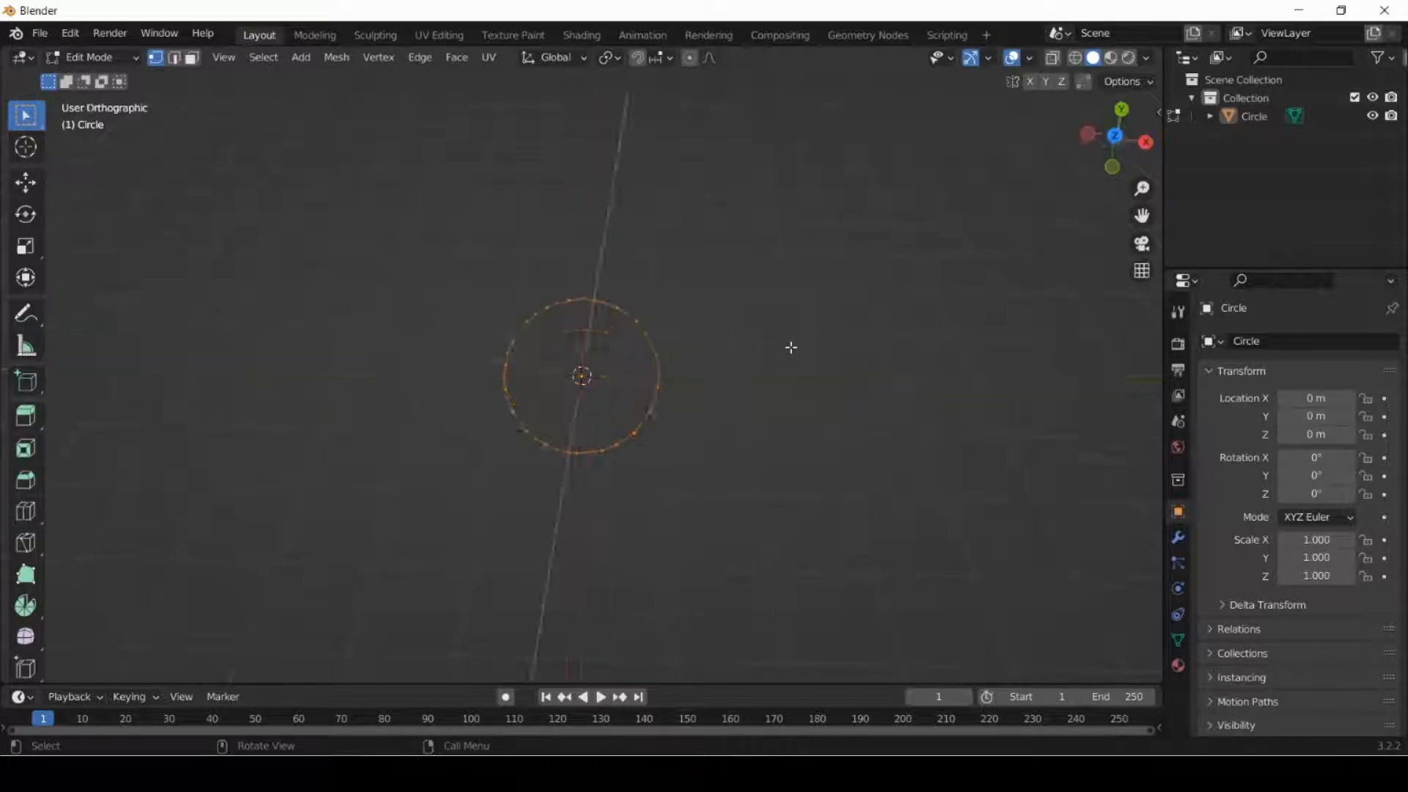
scroll(727, 444, up, 3)
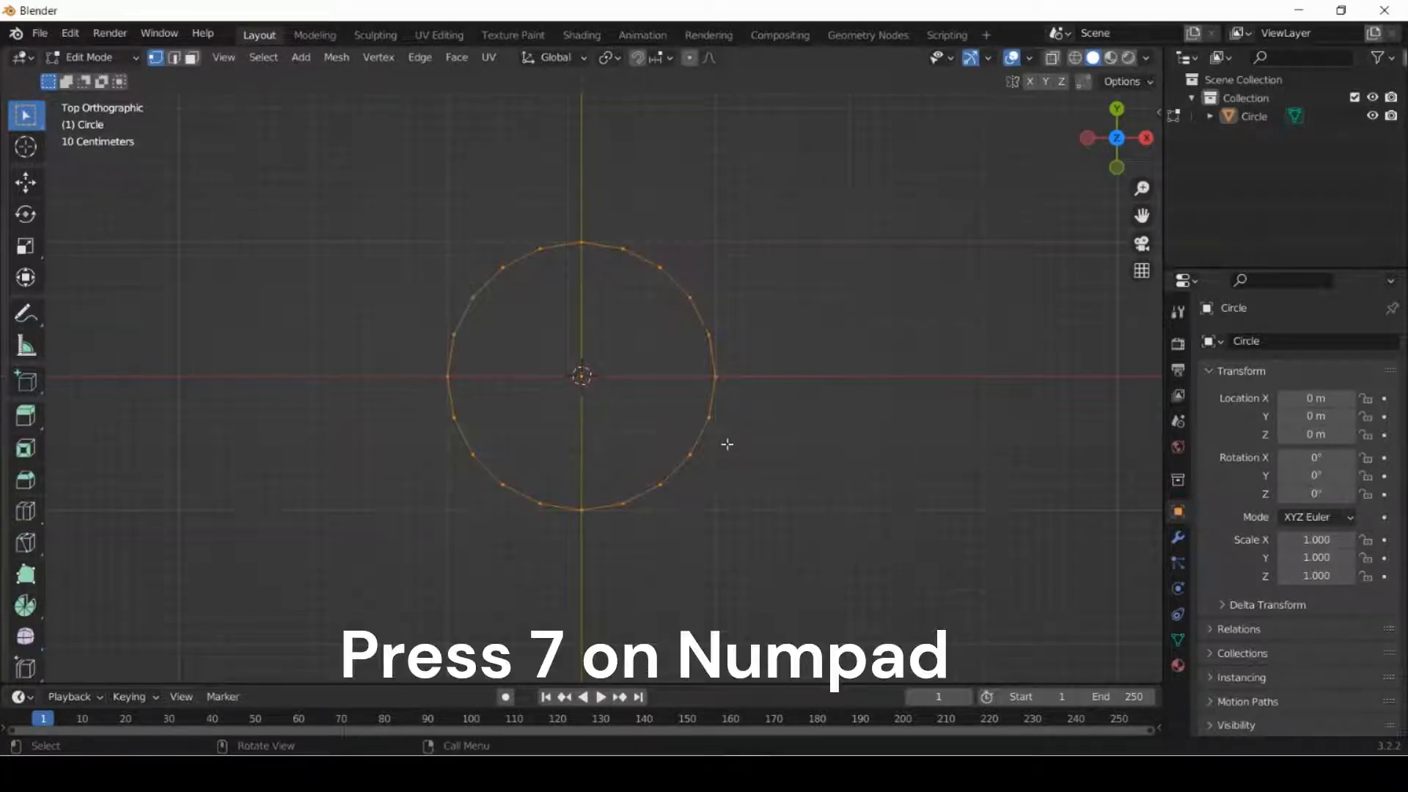
click(298, 58)
mouse_move(275, 63)
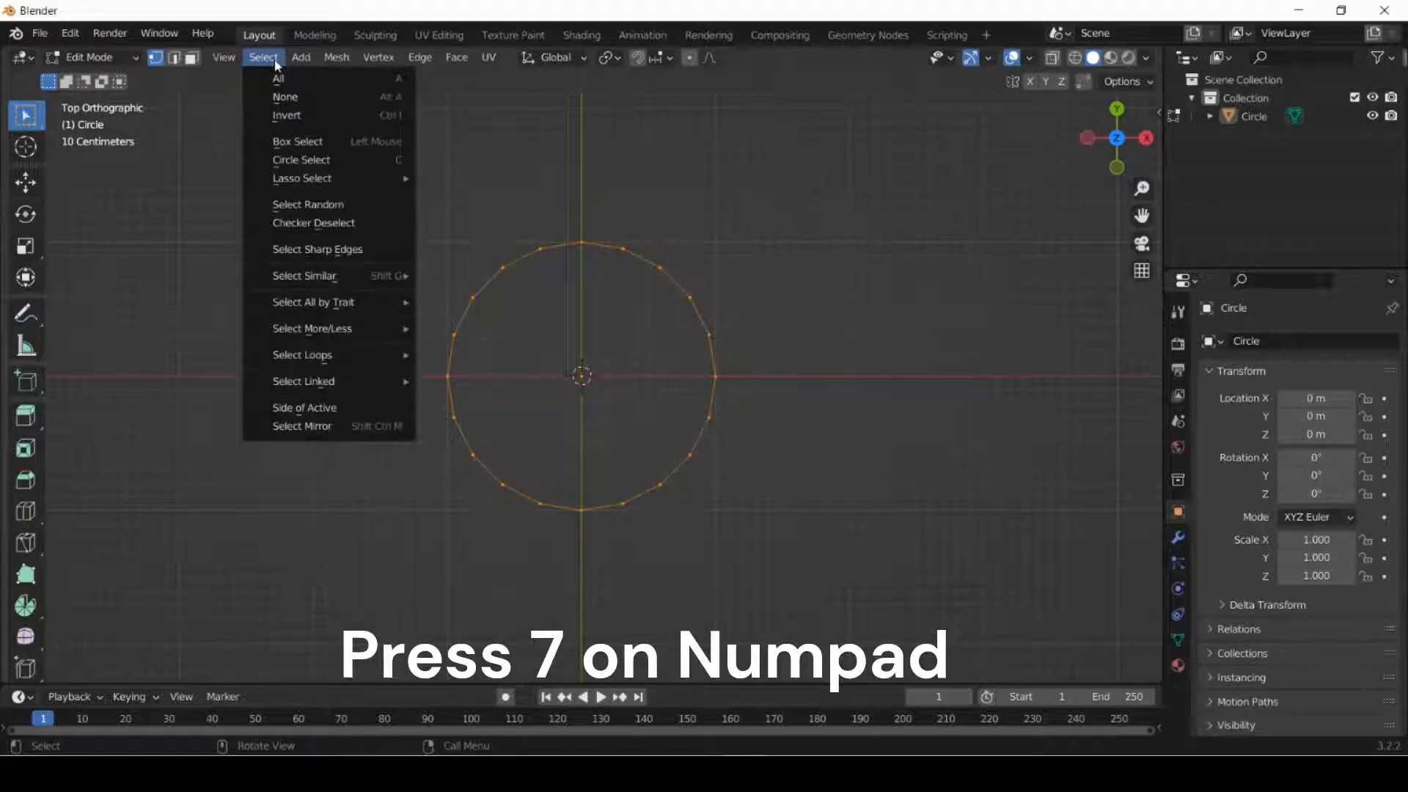
click(291, 231)
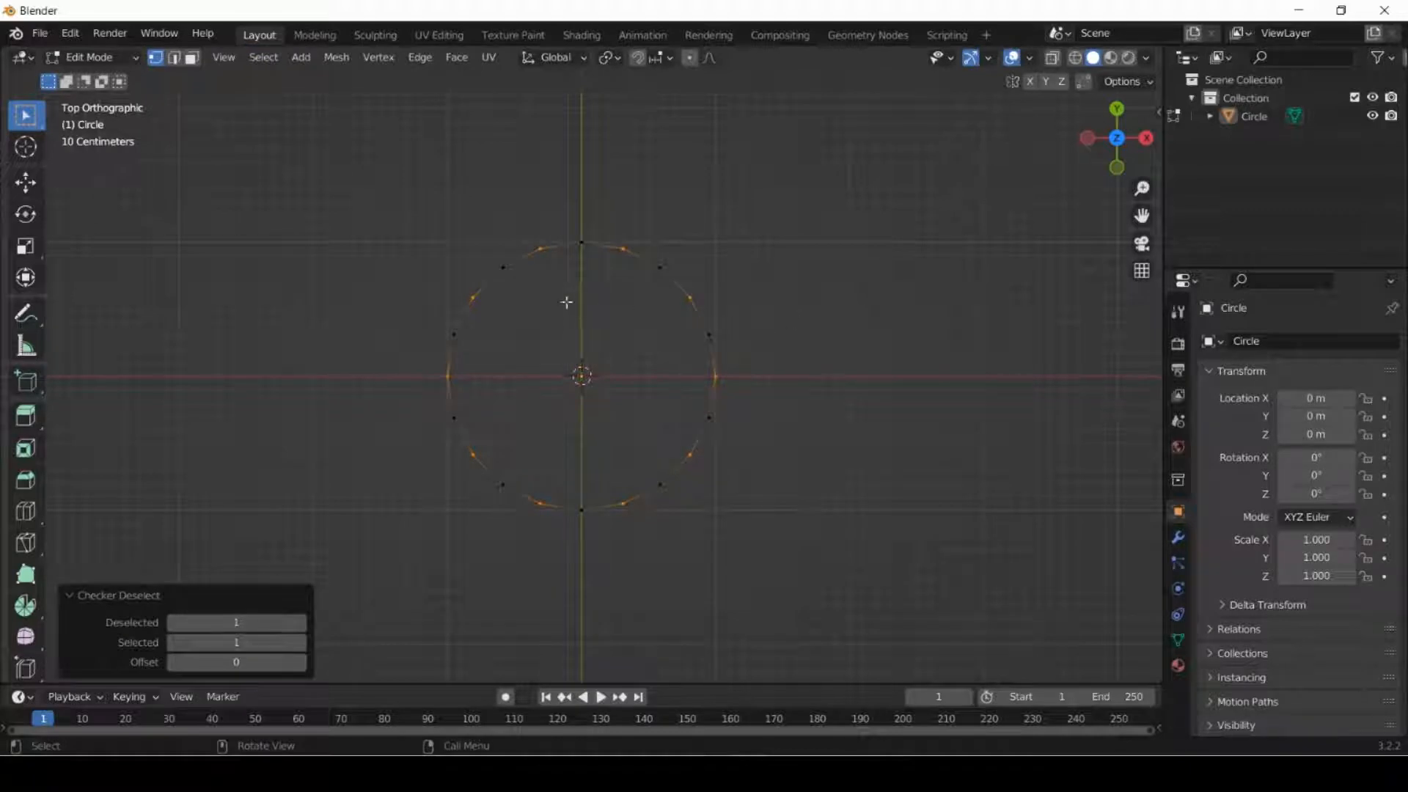
Scale the alternate vertices inward to about 0.5 and fill the whole star outline with a face.
key(s)
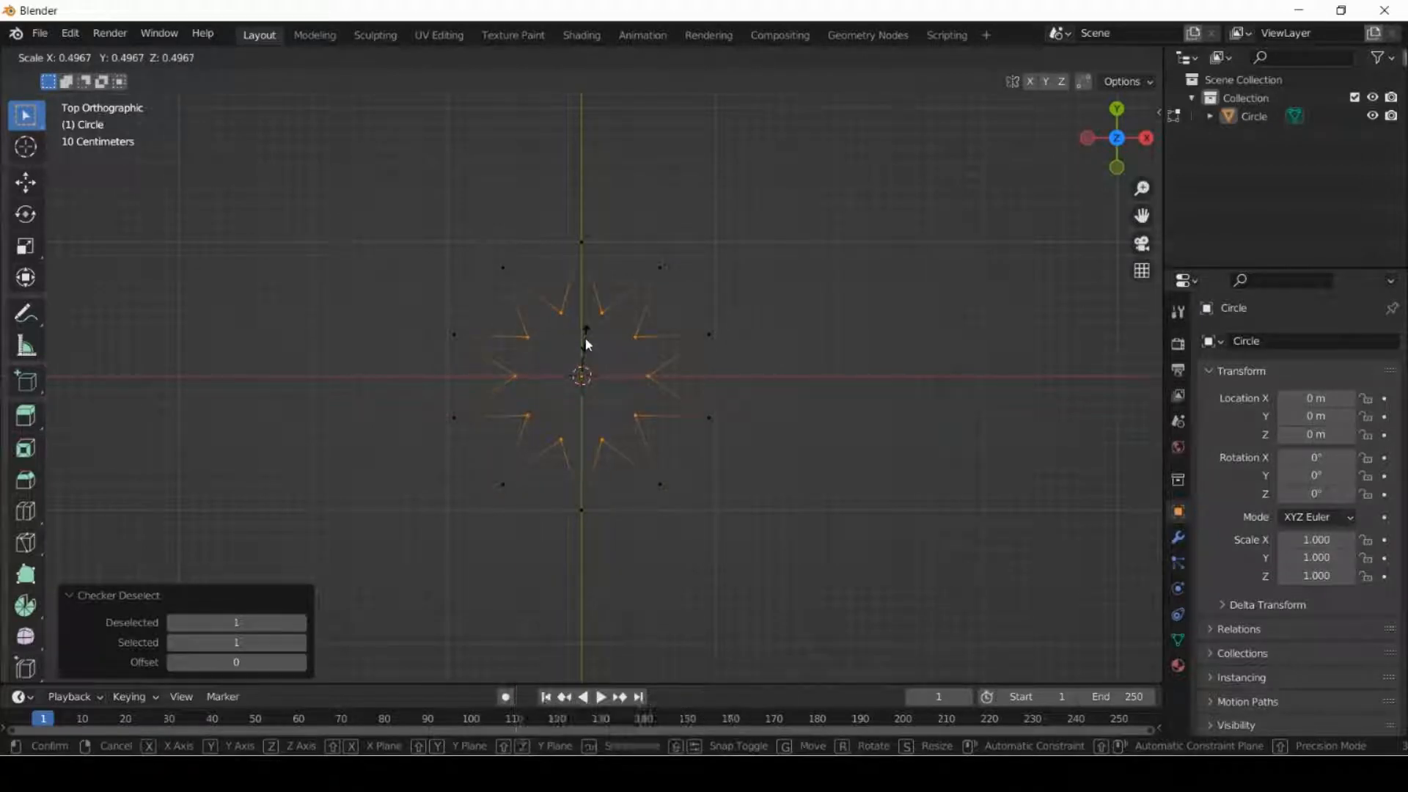
click(586, 338)
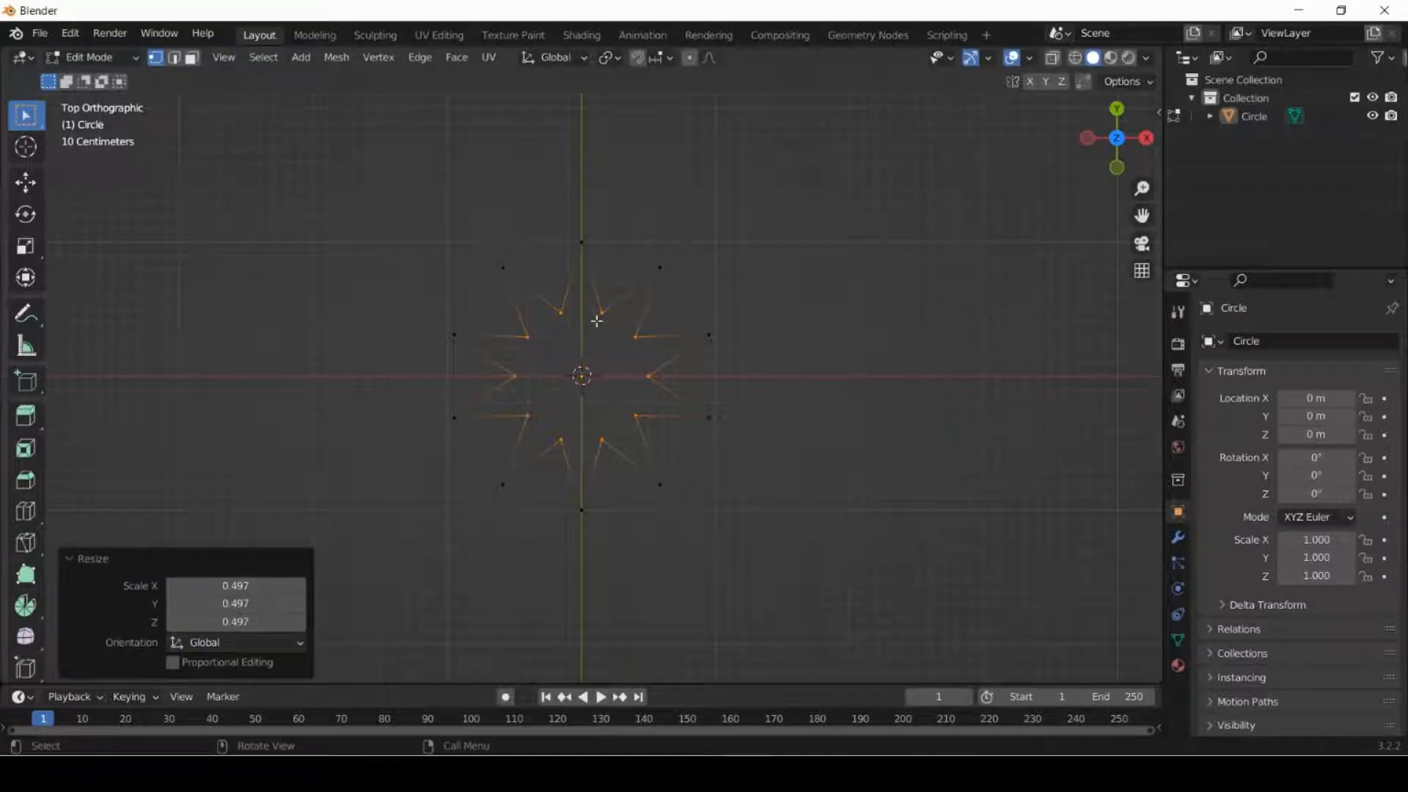
key(a)
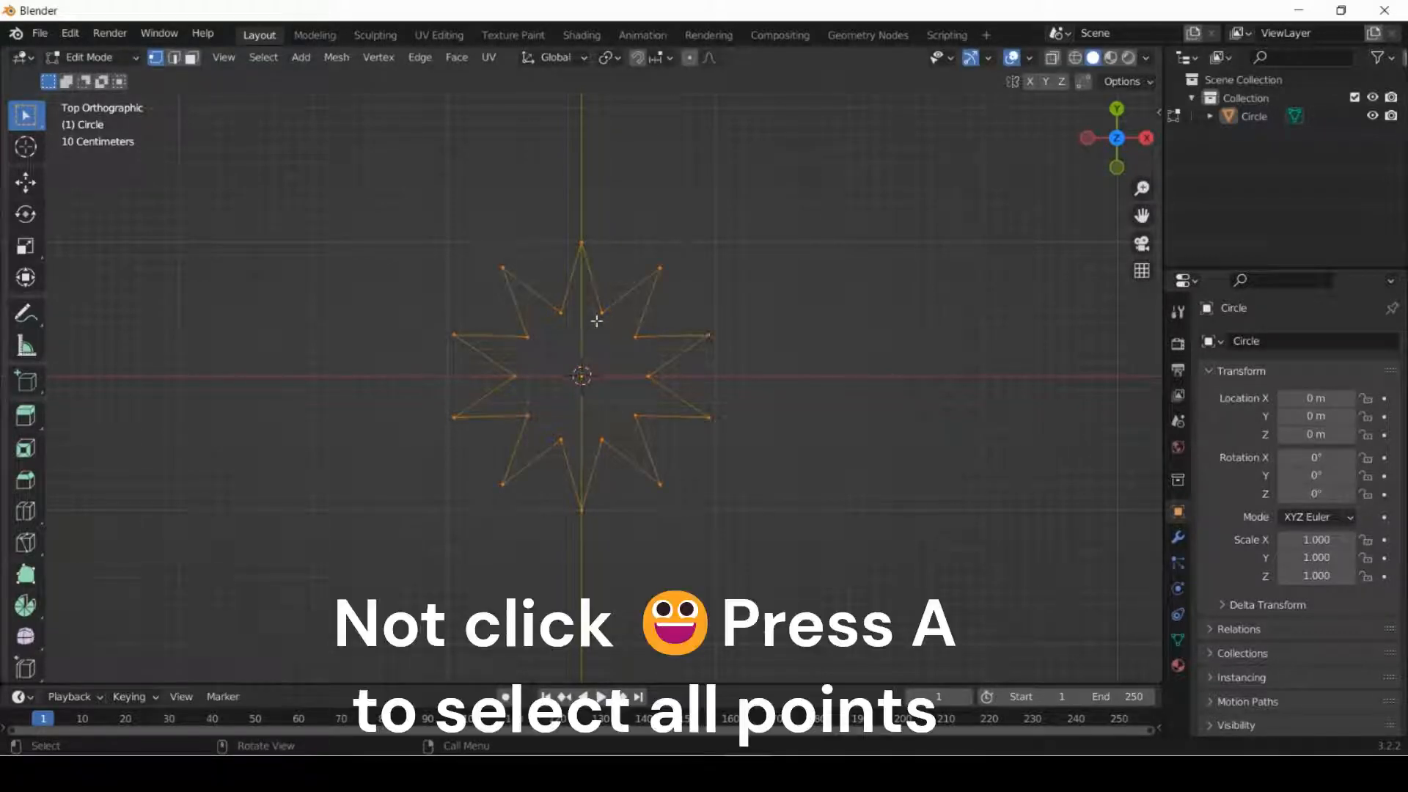
key(f)
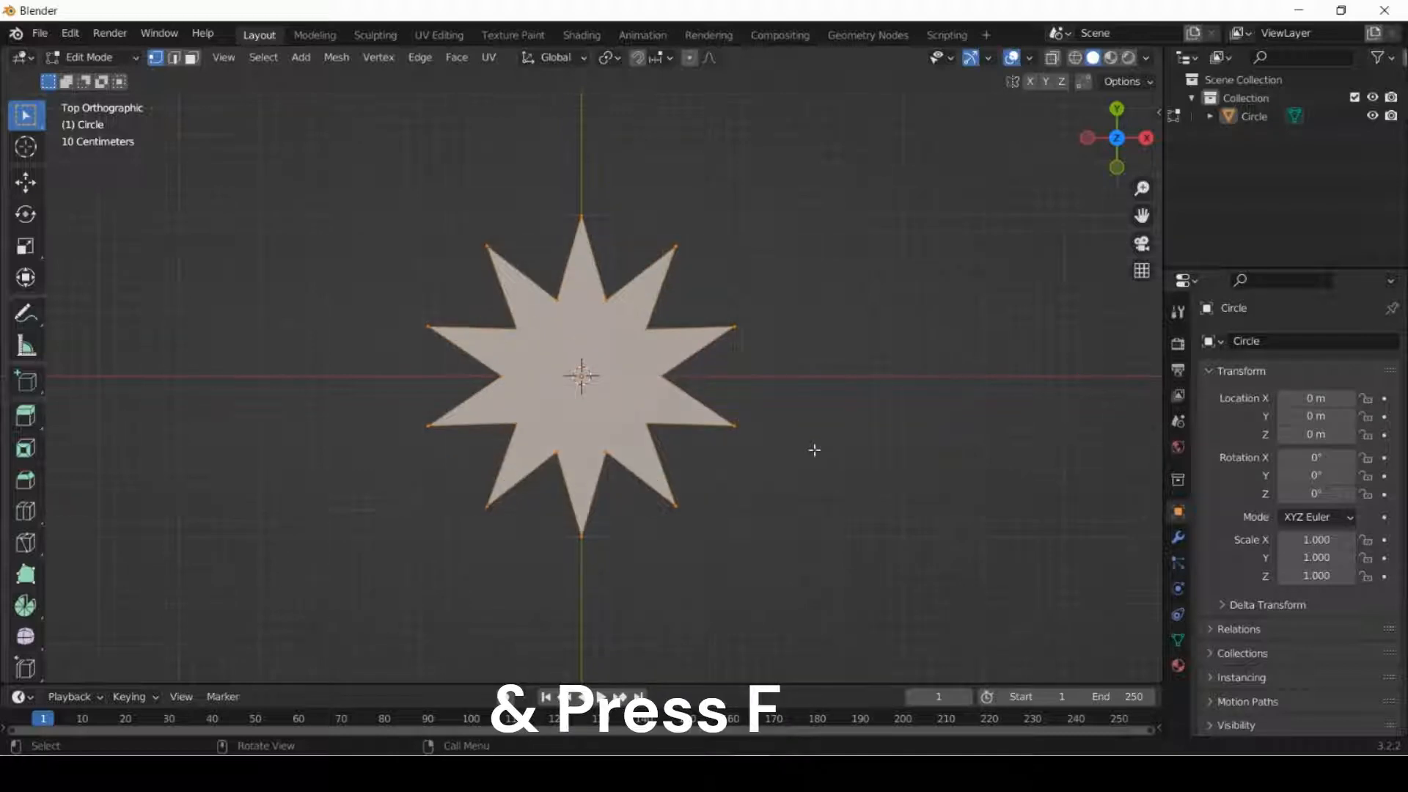
Extrude the star face upward about 0.1 m and return to Object Mode.
middle_drag(811, 450, 803, 363)
click(190, 60)
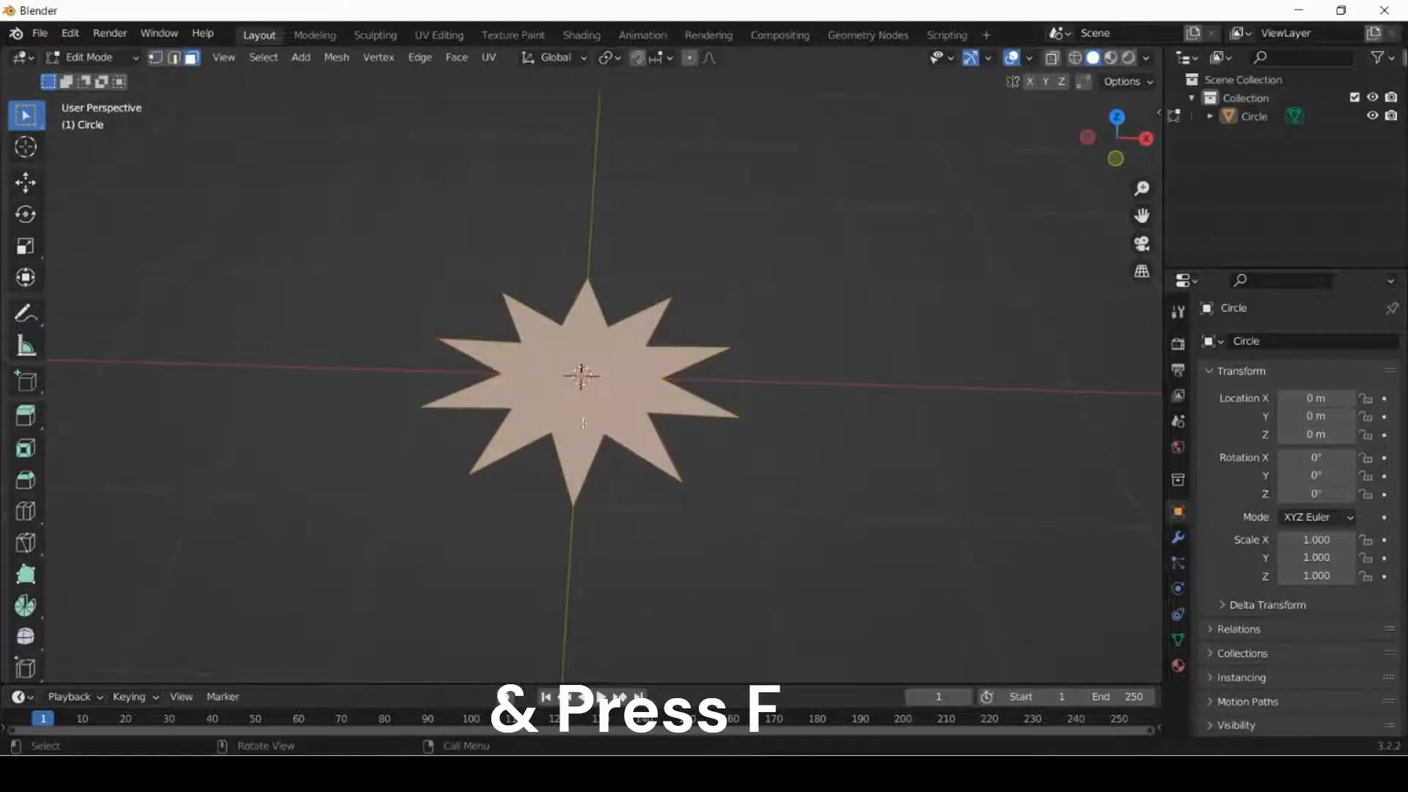
key(e)
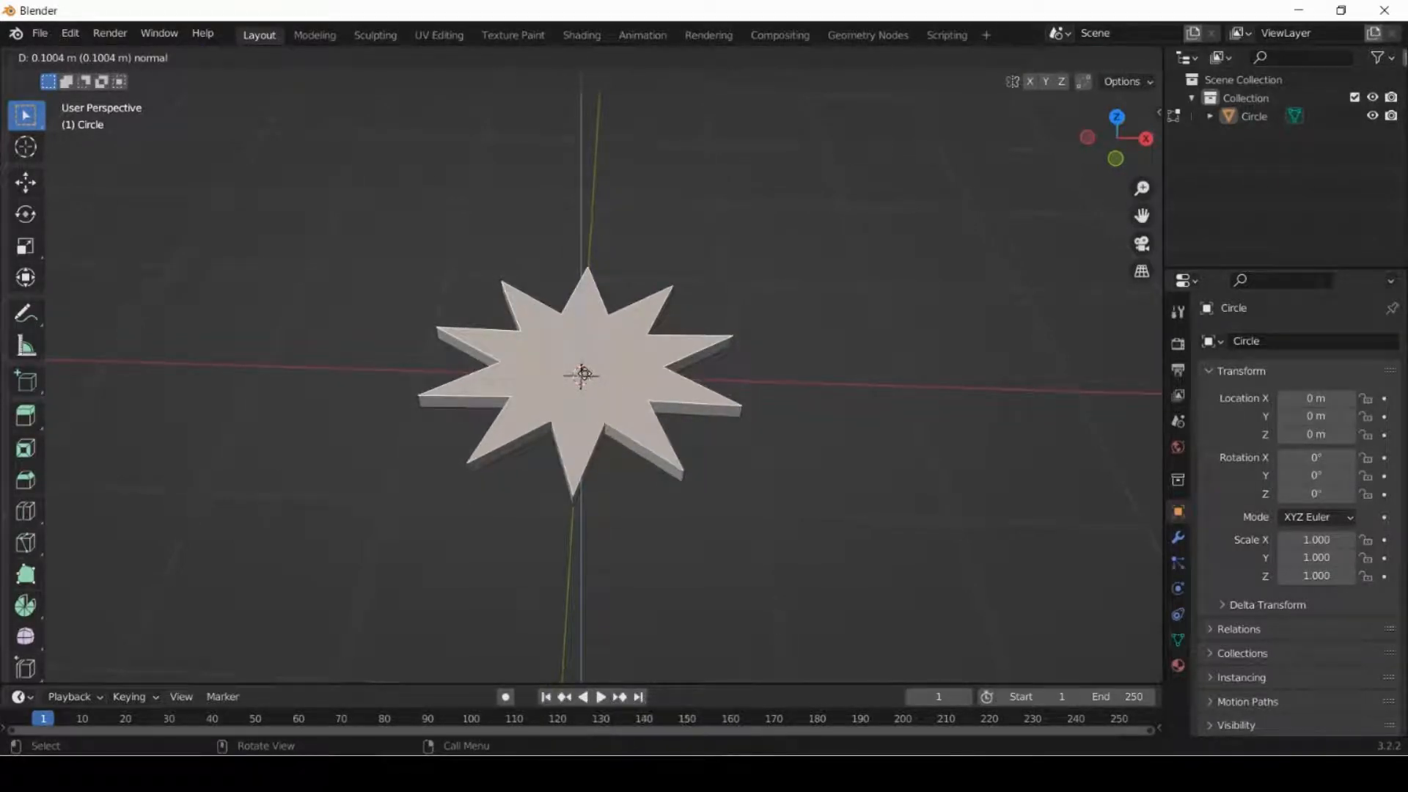
click(805, 391)
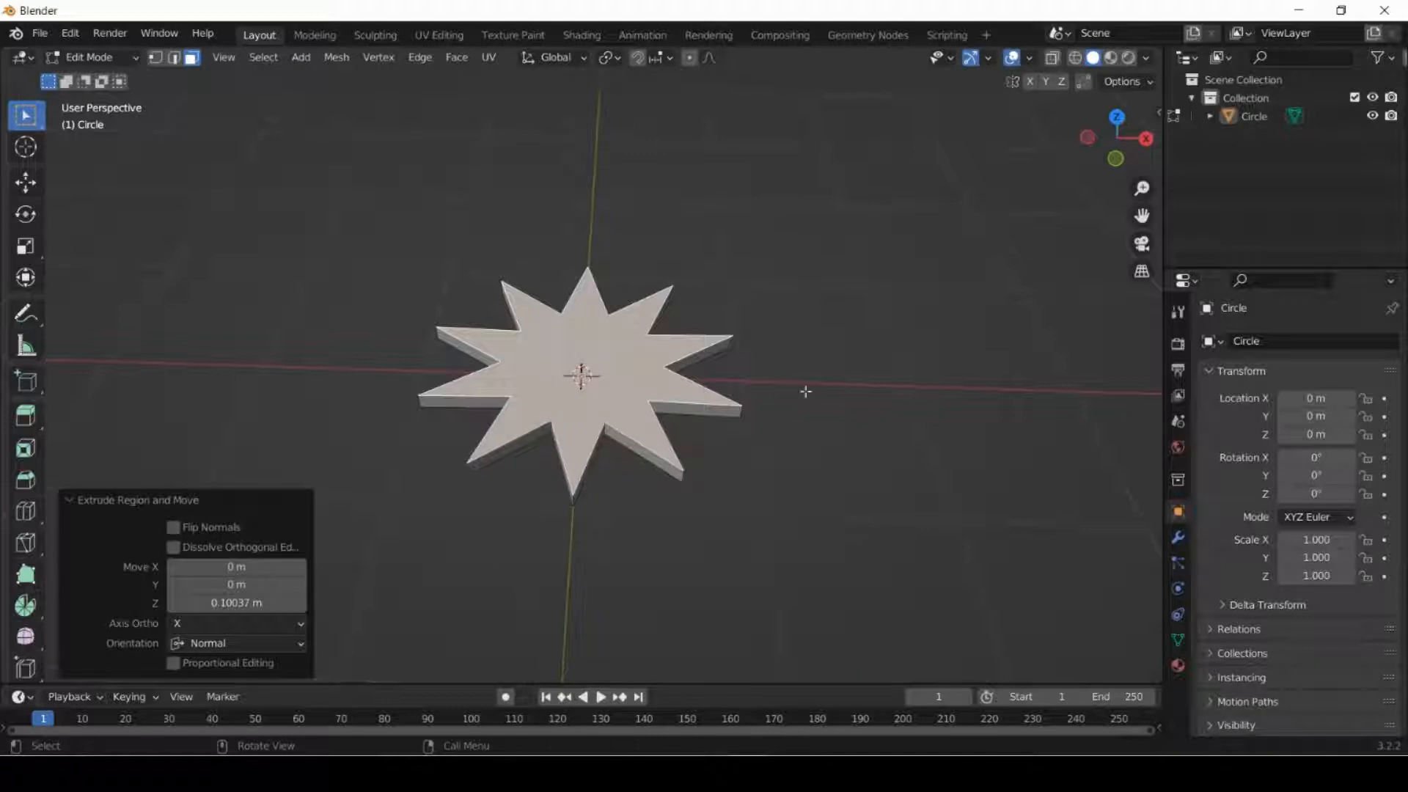
click(108, 58)
click(103, 79)
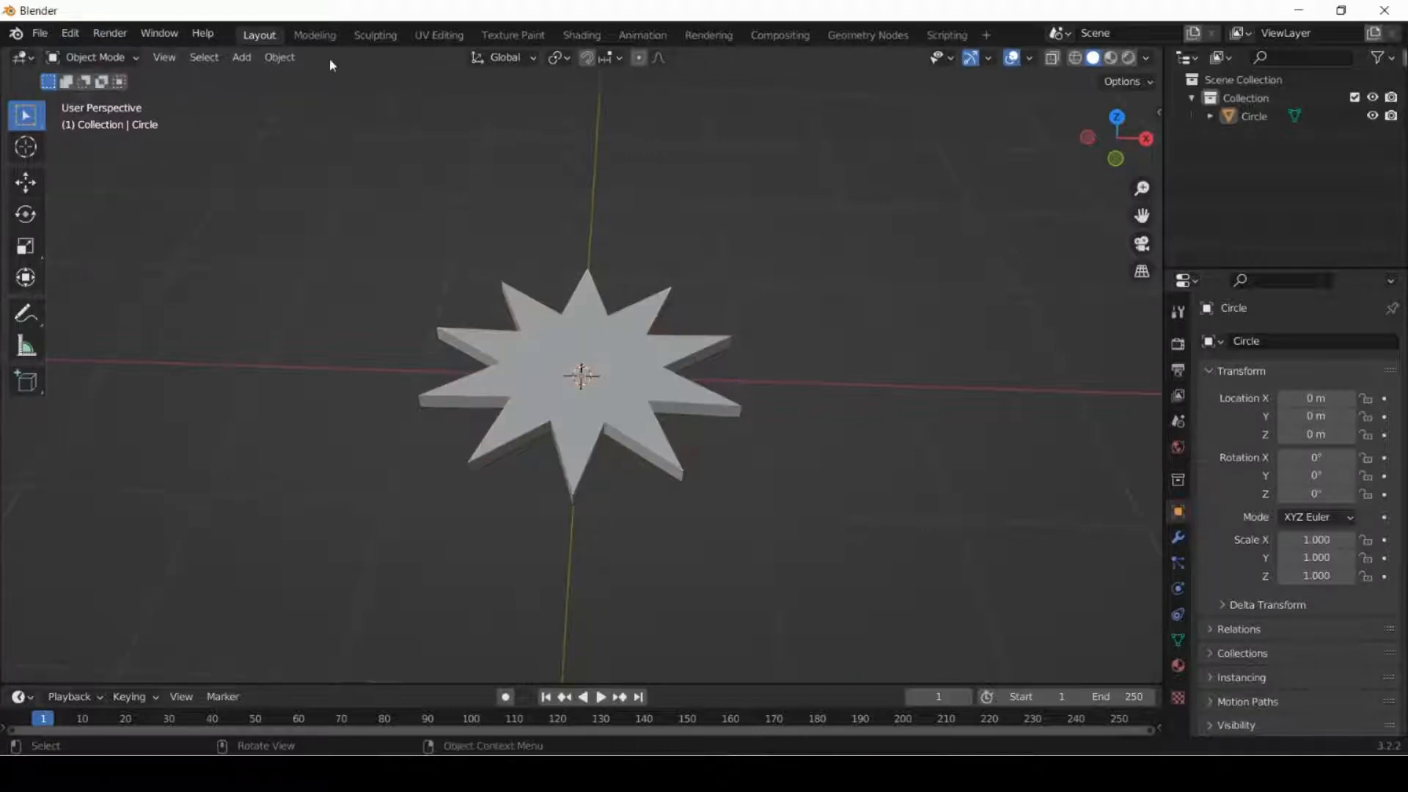
Add a cylinder mesh at the origin and flatten it into a disc with a Z scale of about -0.12.
click(242, 58)
mouse_move(308, 78)
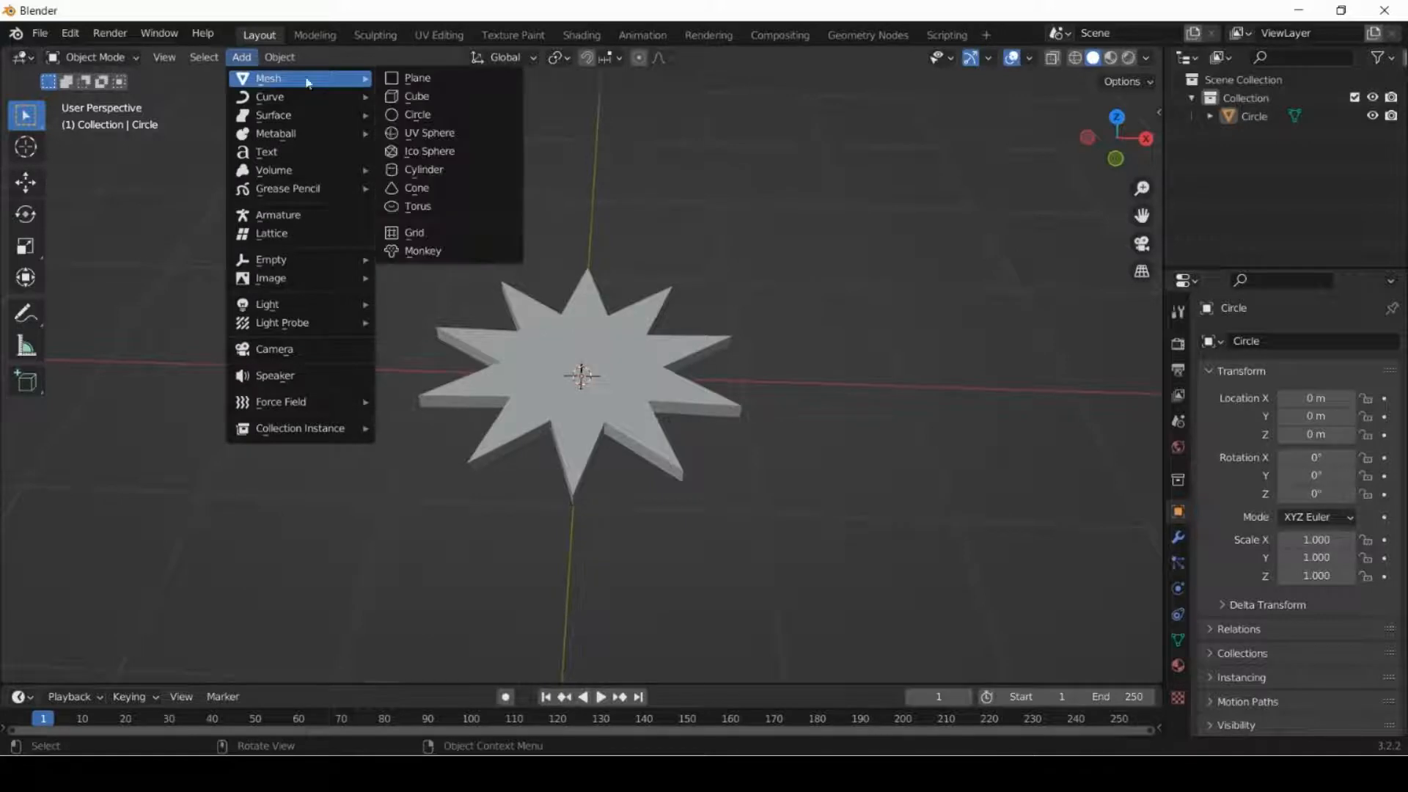
click(422, 169)
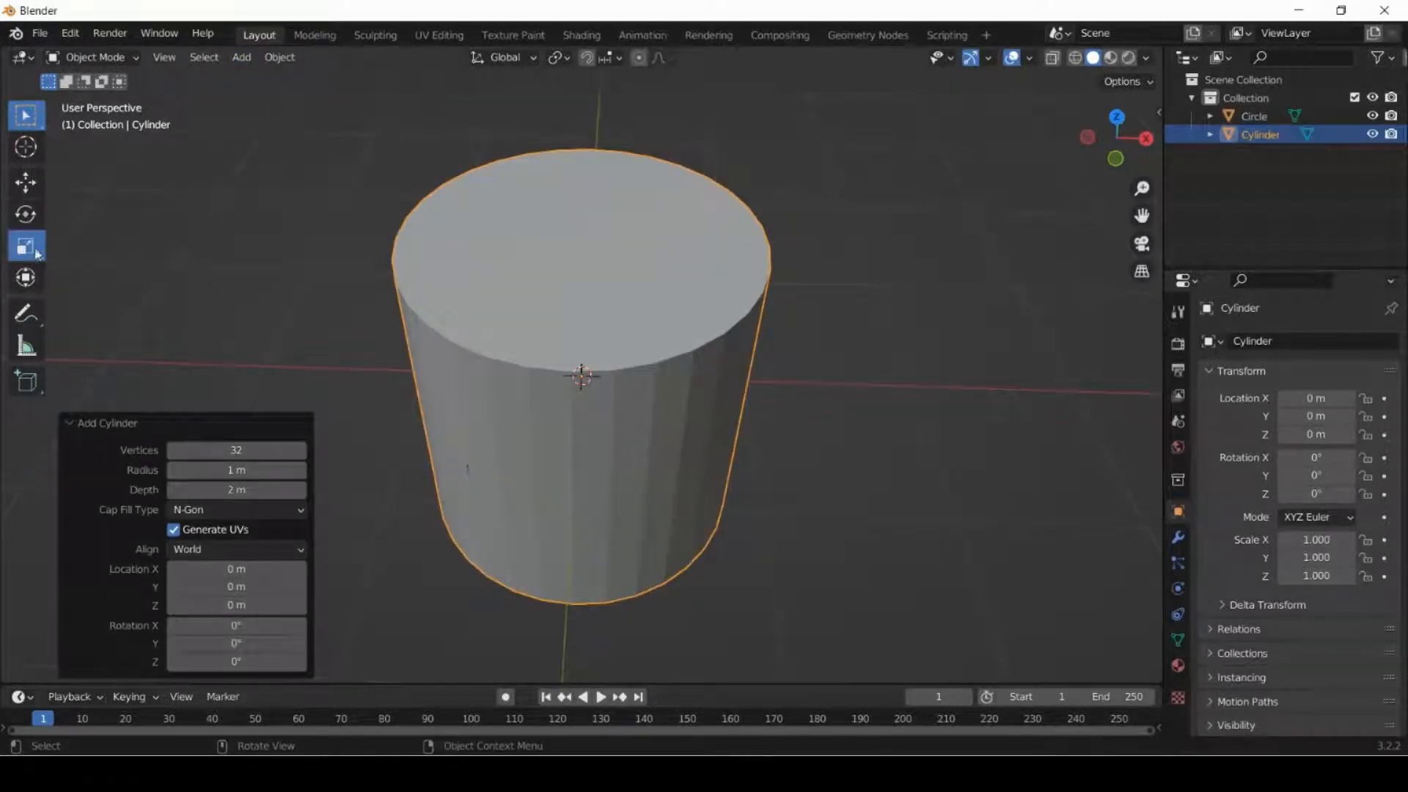
middle_drag(851, 482, 843, 416)
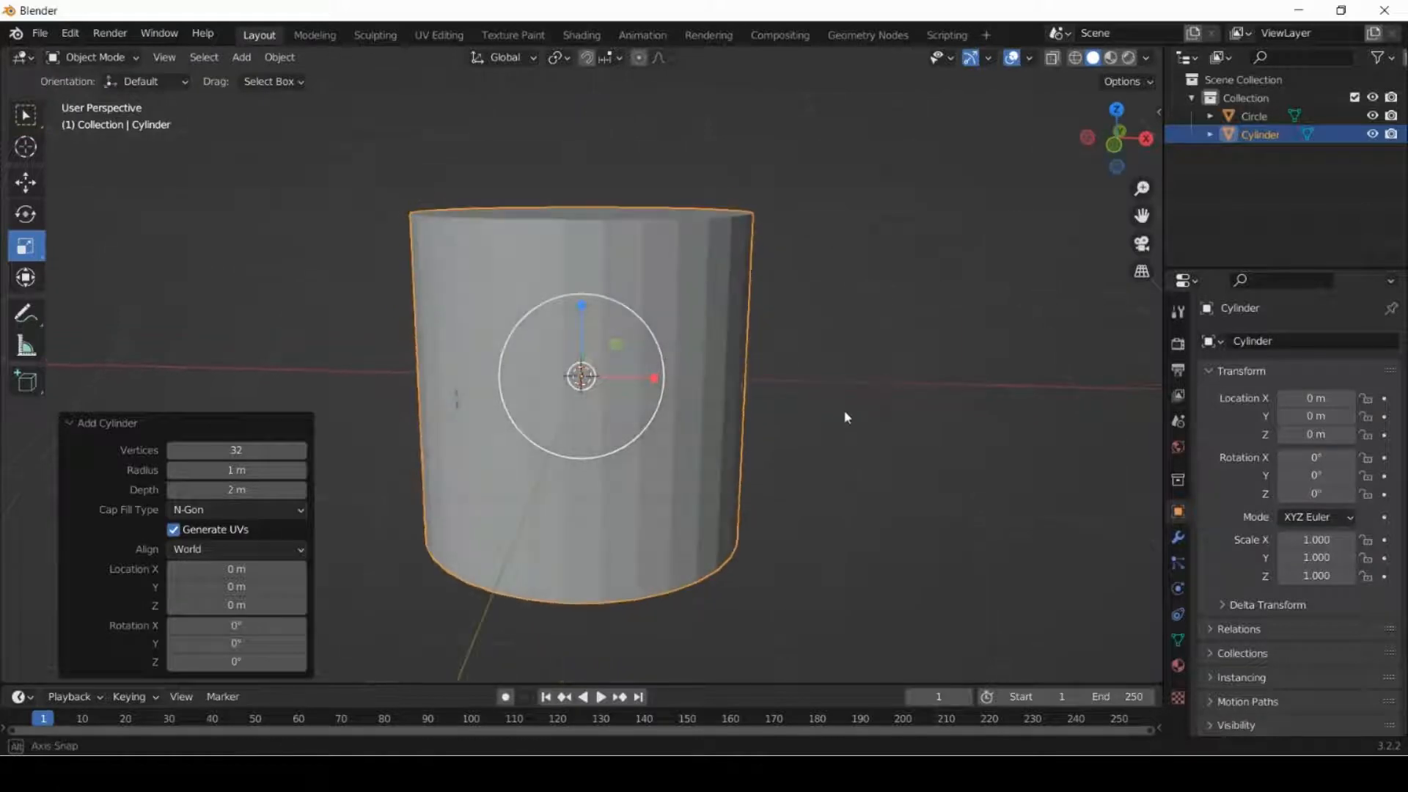
drag(583, 310, 581, 386)
middle_drag(902, 551, 755, 564)
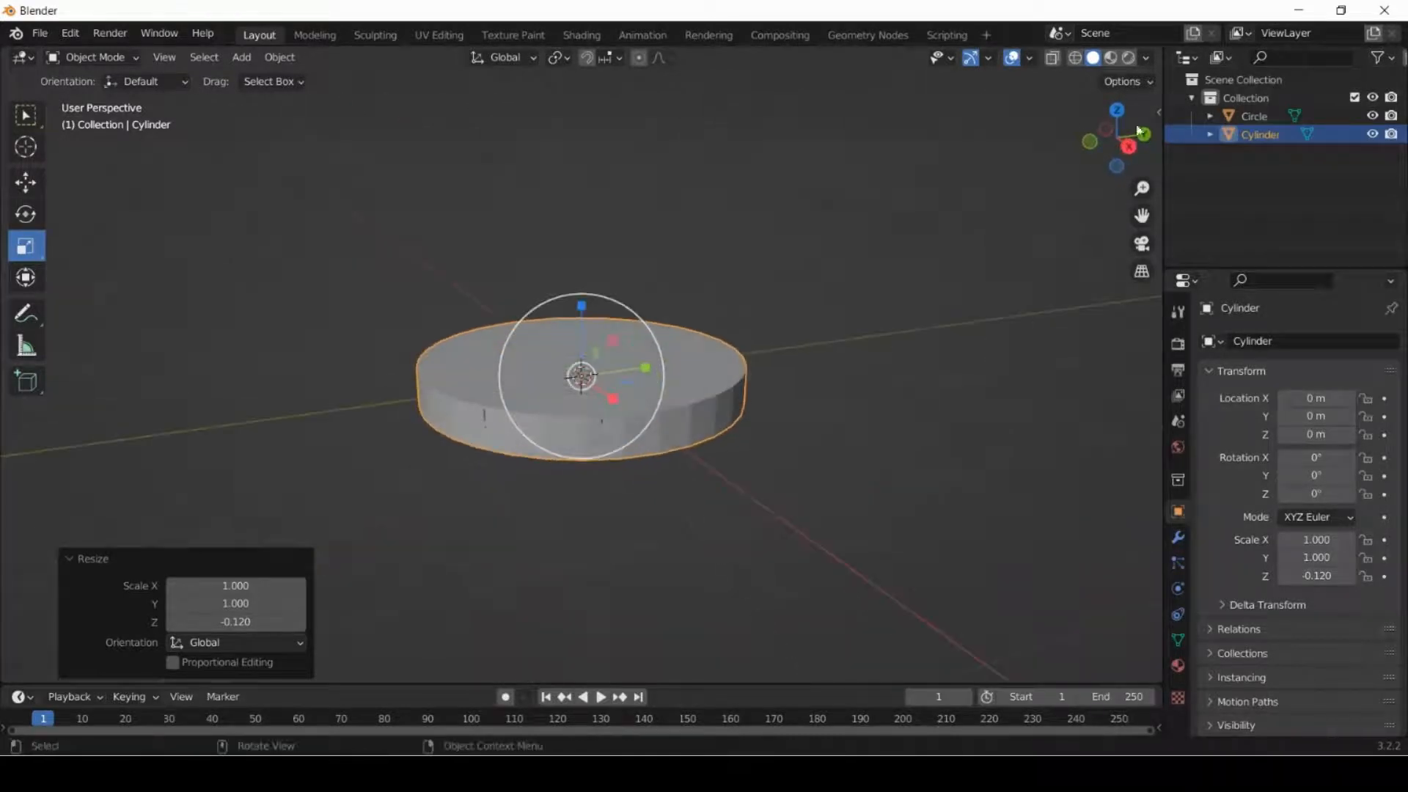
Shrink the disc to a scale of about 0.37 in X and 0.40 in Y, centred on the star.
click(1210, 117)
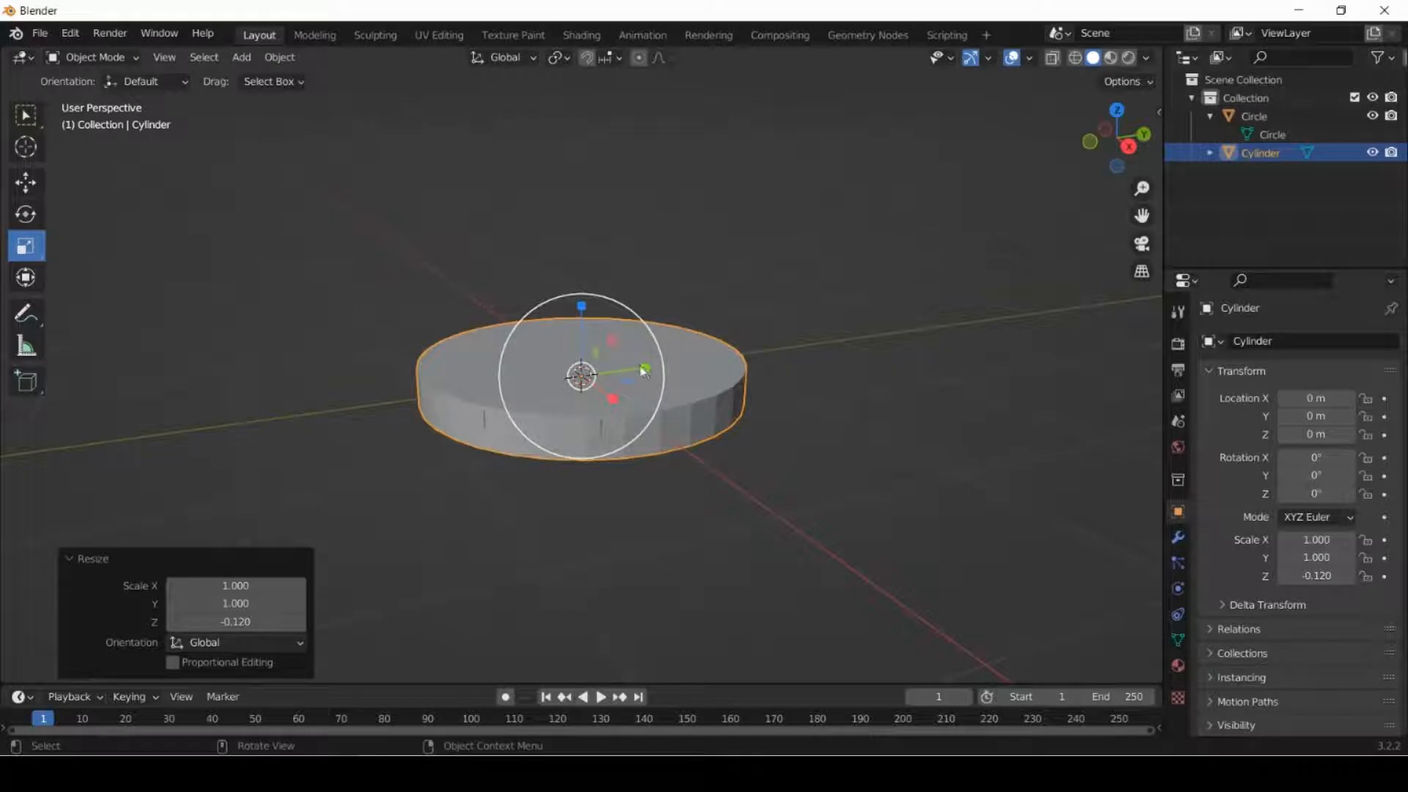
drag(643, 368, 591, 385)
middle_drag(907, 316, 831, 354)
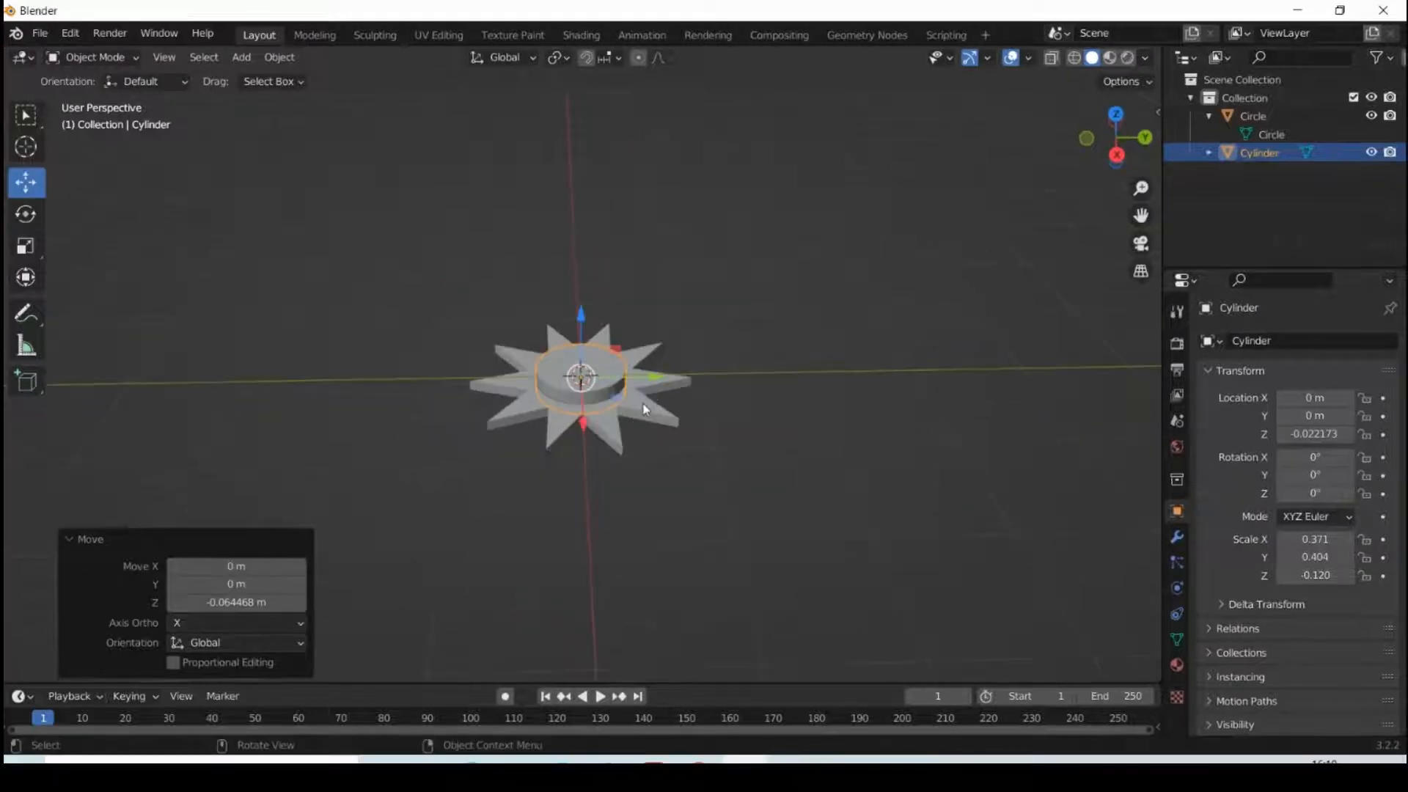
Thicken the star by setting its Z scale to 2.
click(646, 408)
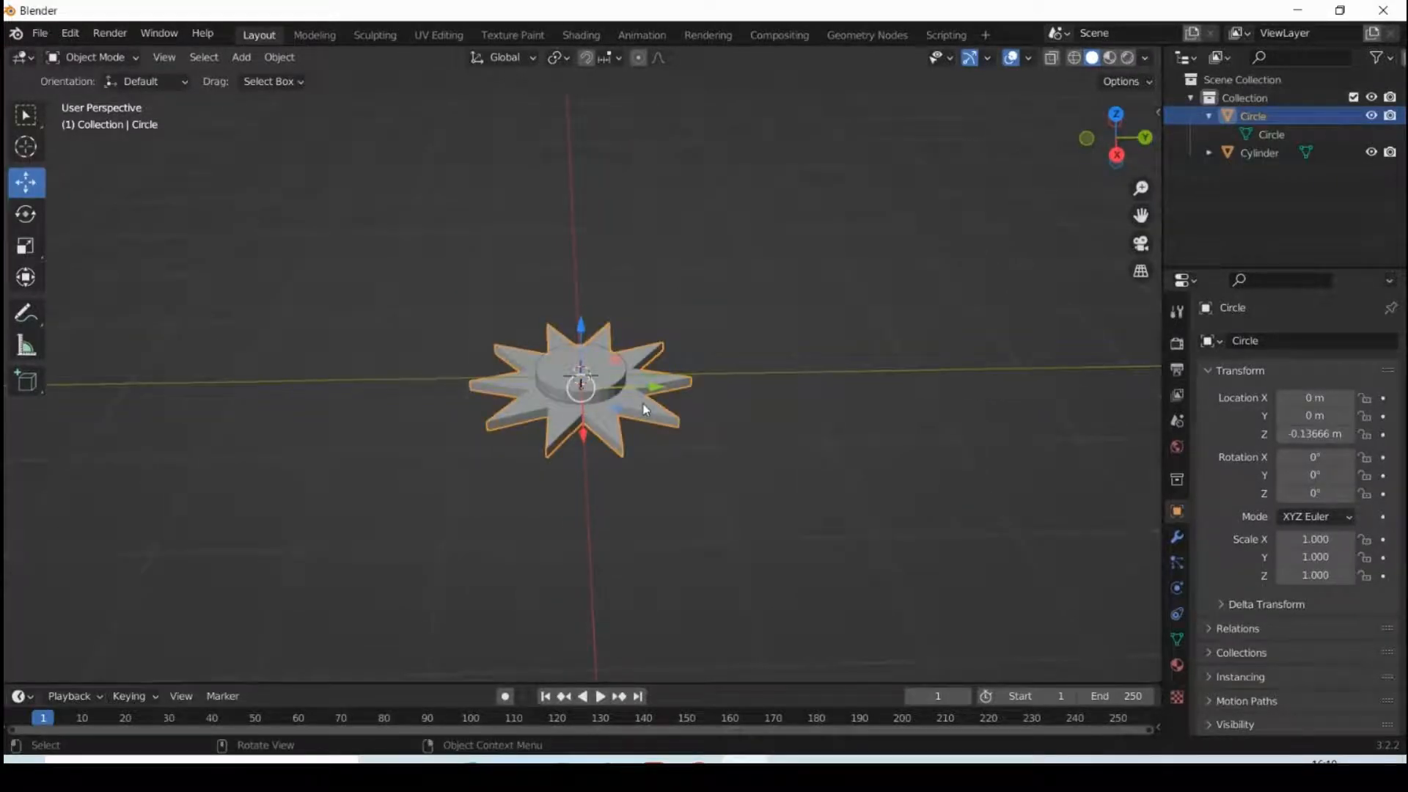
click(1312, 538)
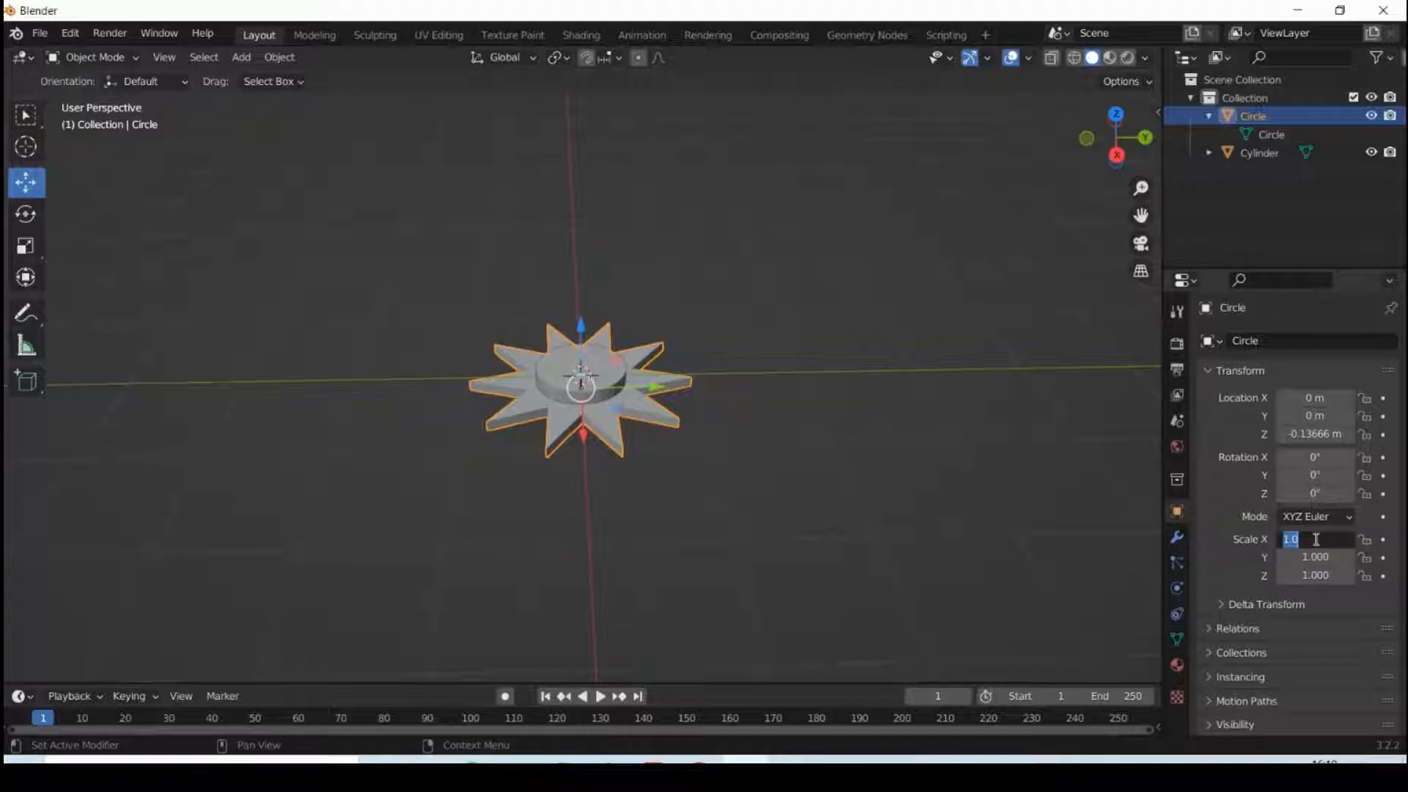
key(Tab)
key(Tab)
text(2)
key(Tab)
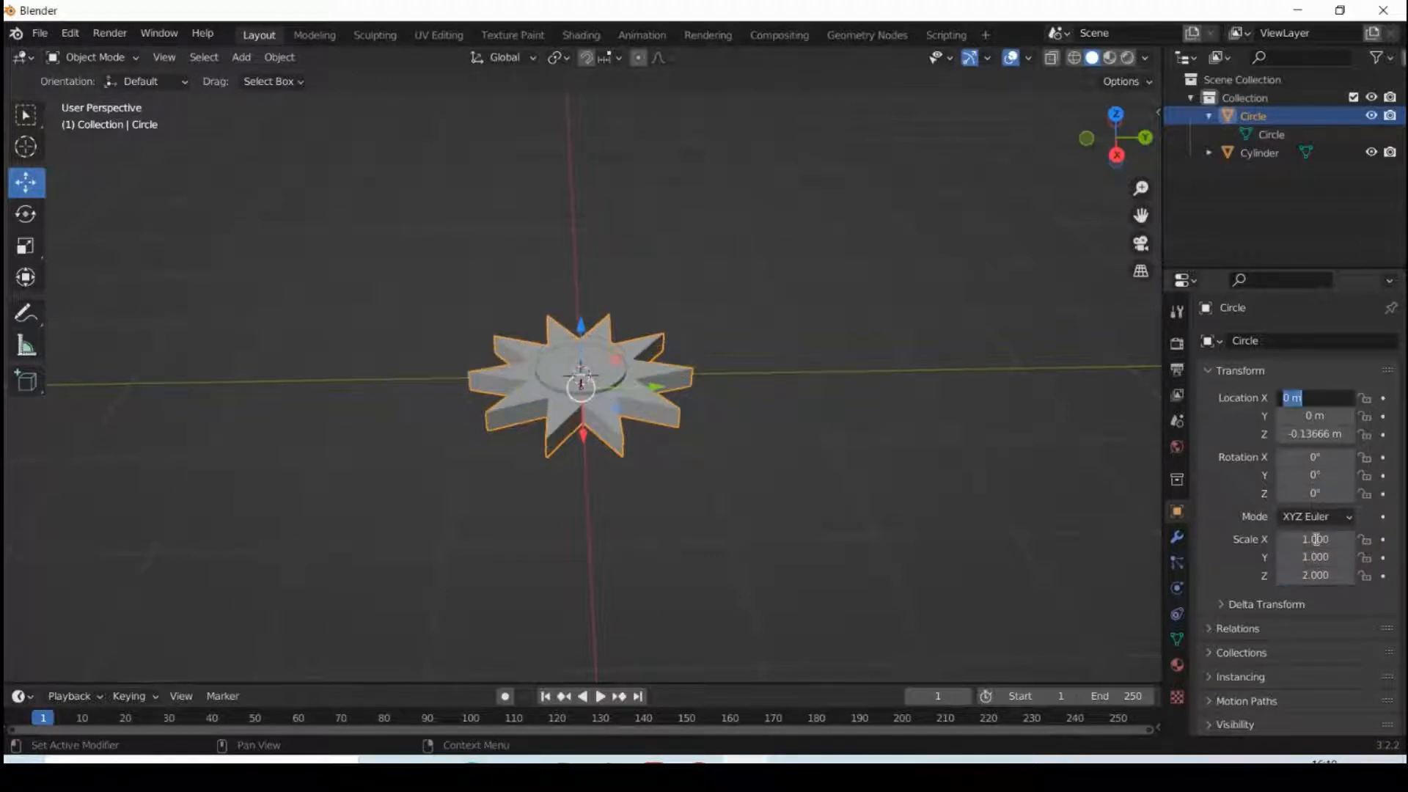
key(Escape)
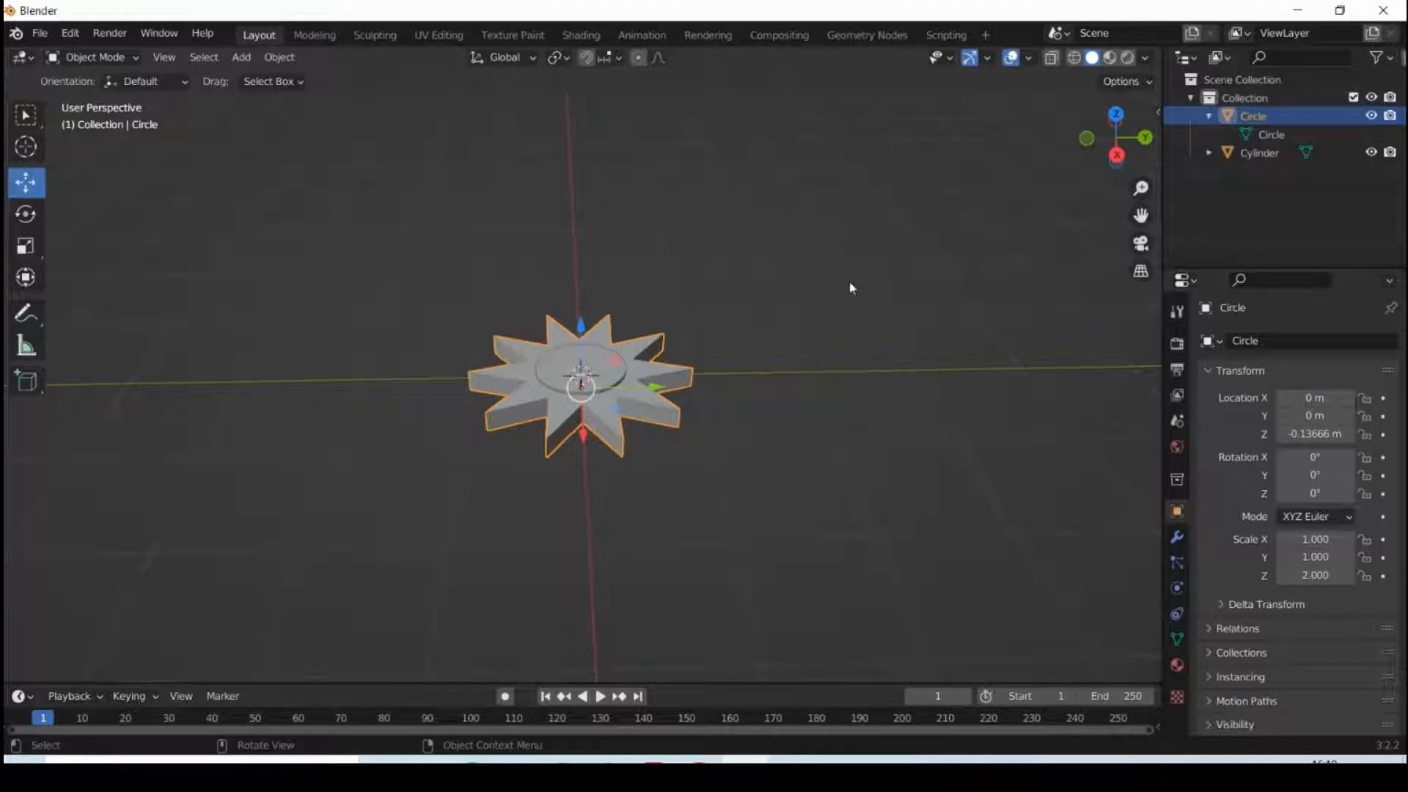
Raise the central disc along the Z axis to about 0.05 m.
click(591, 369)
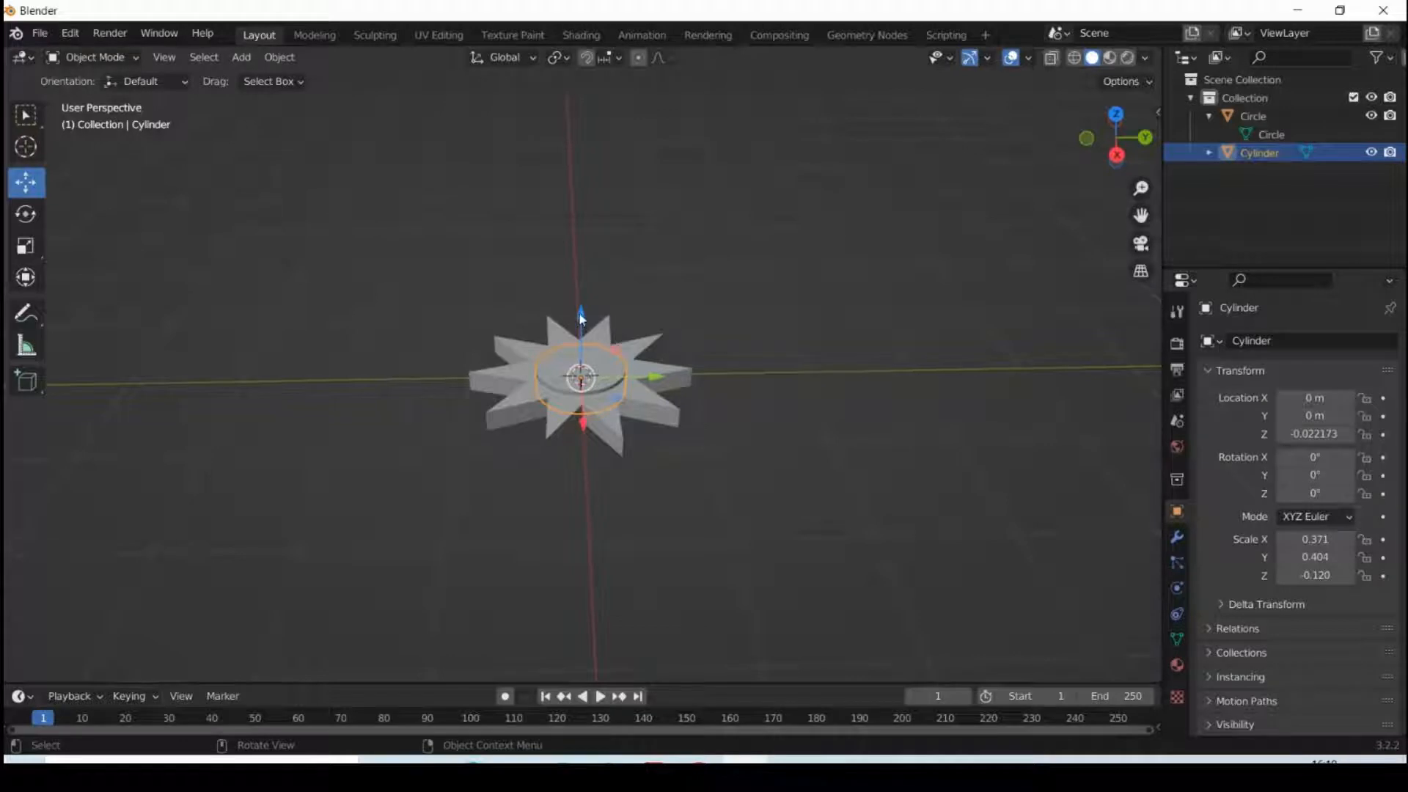
drag(581, 318, 571, 303)
click(784, 298)
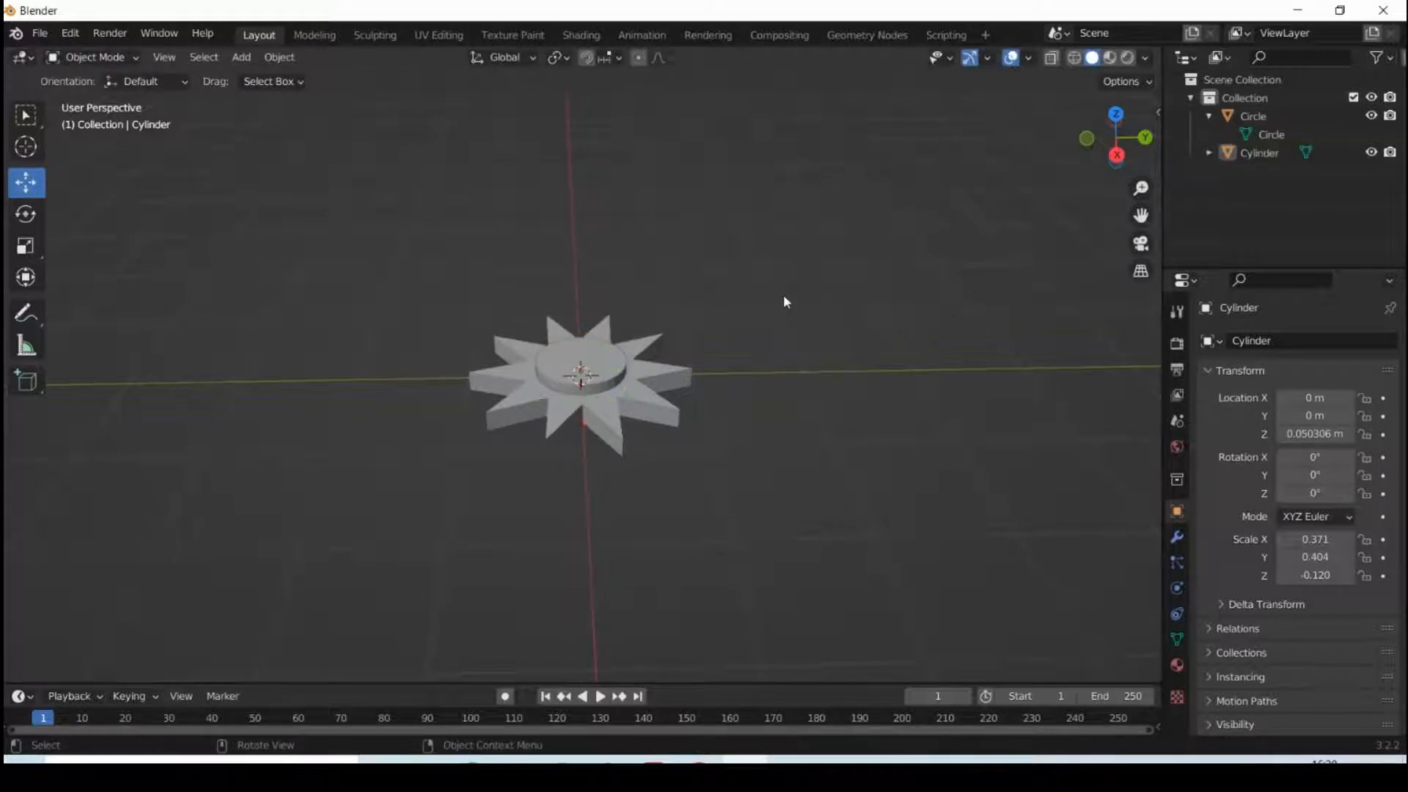
middle_drag(784, 302, 826, 421)
Try a Z scale of 1 on the central cylinder, and settle on 0.5.
click(591, 350)
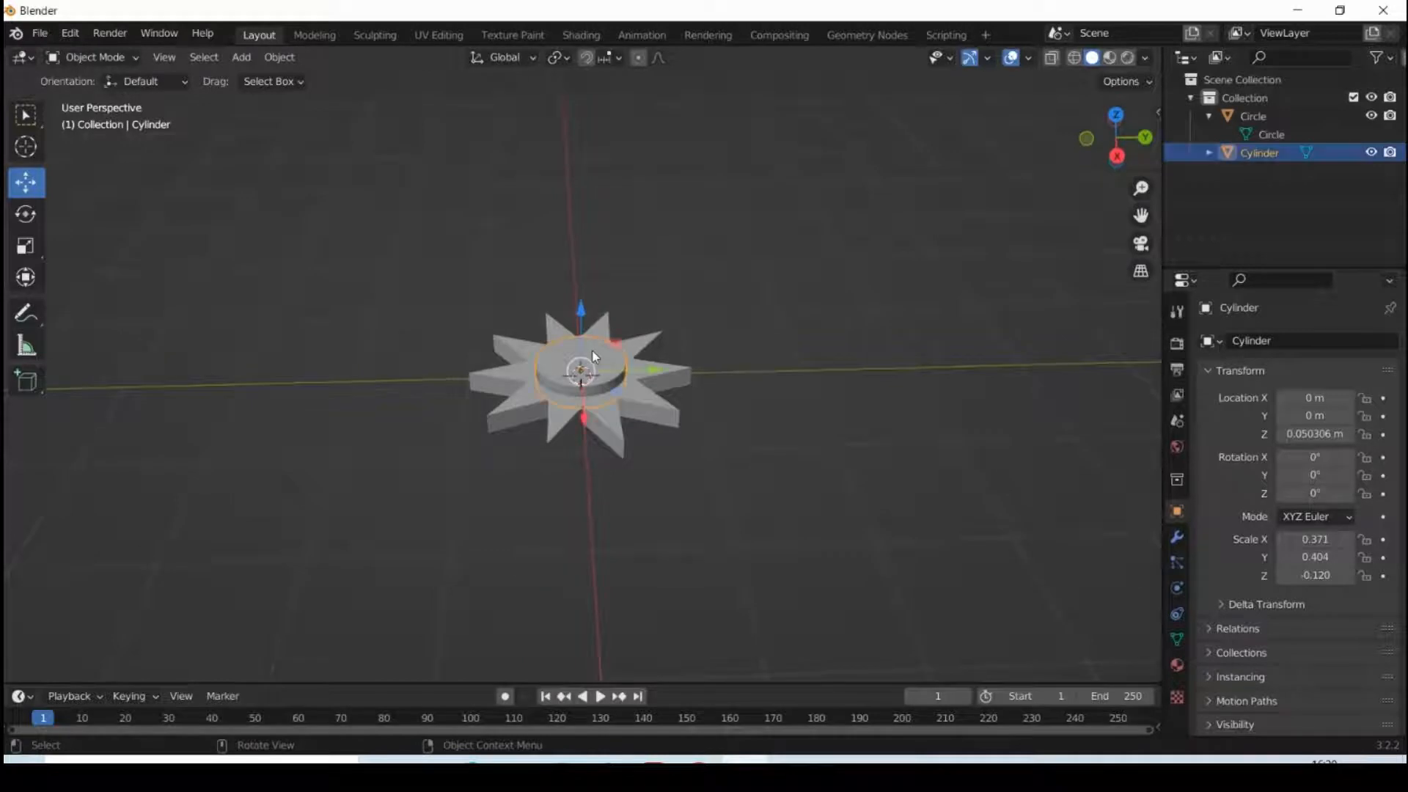
click(1331, 575)
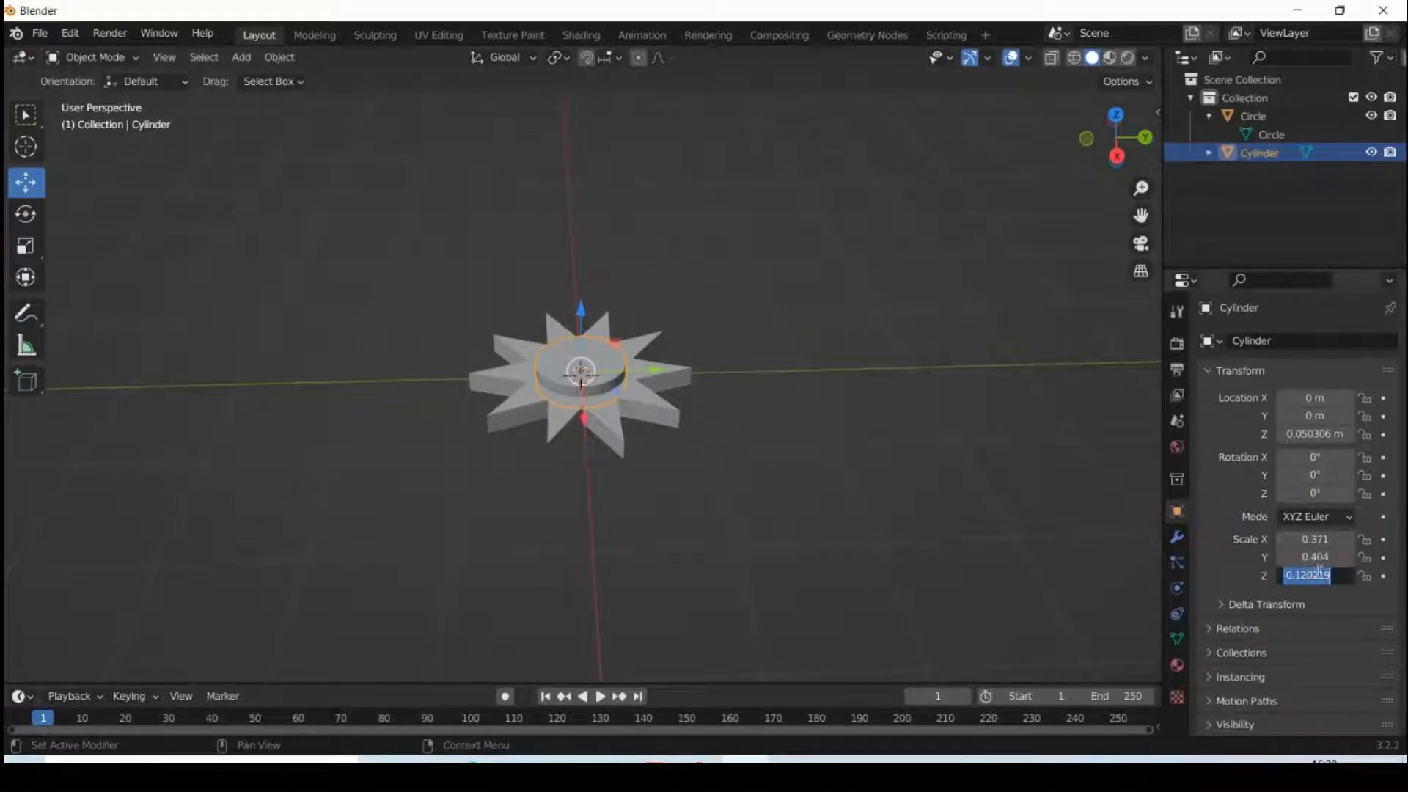
text(1)
key(Tab)
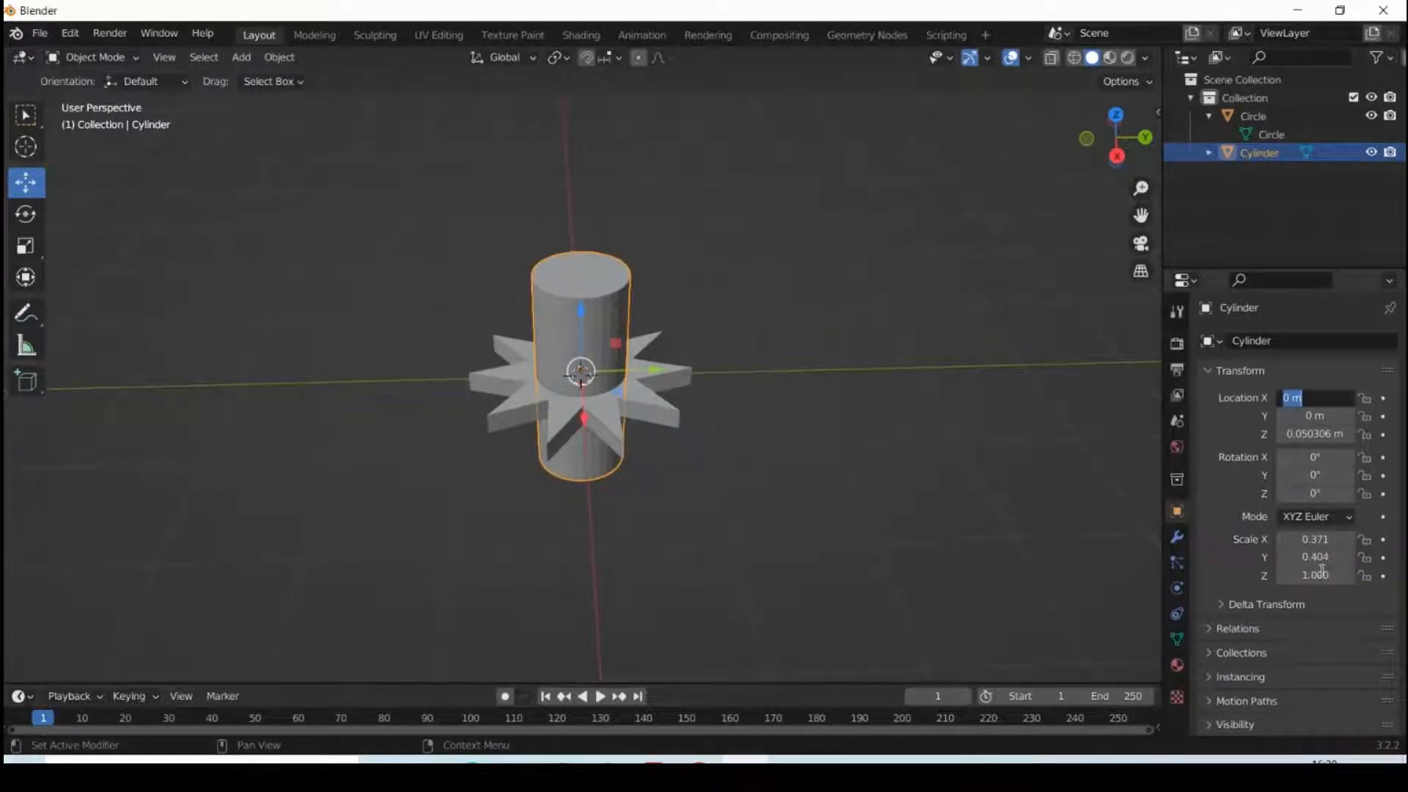
click(1319, 575)
click(1319, 575)
text(0.5)
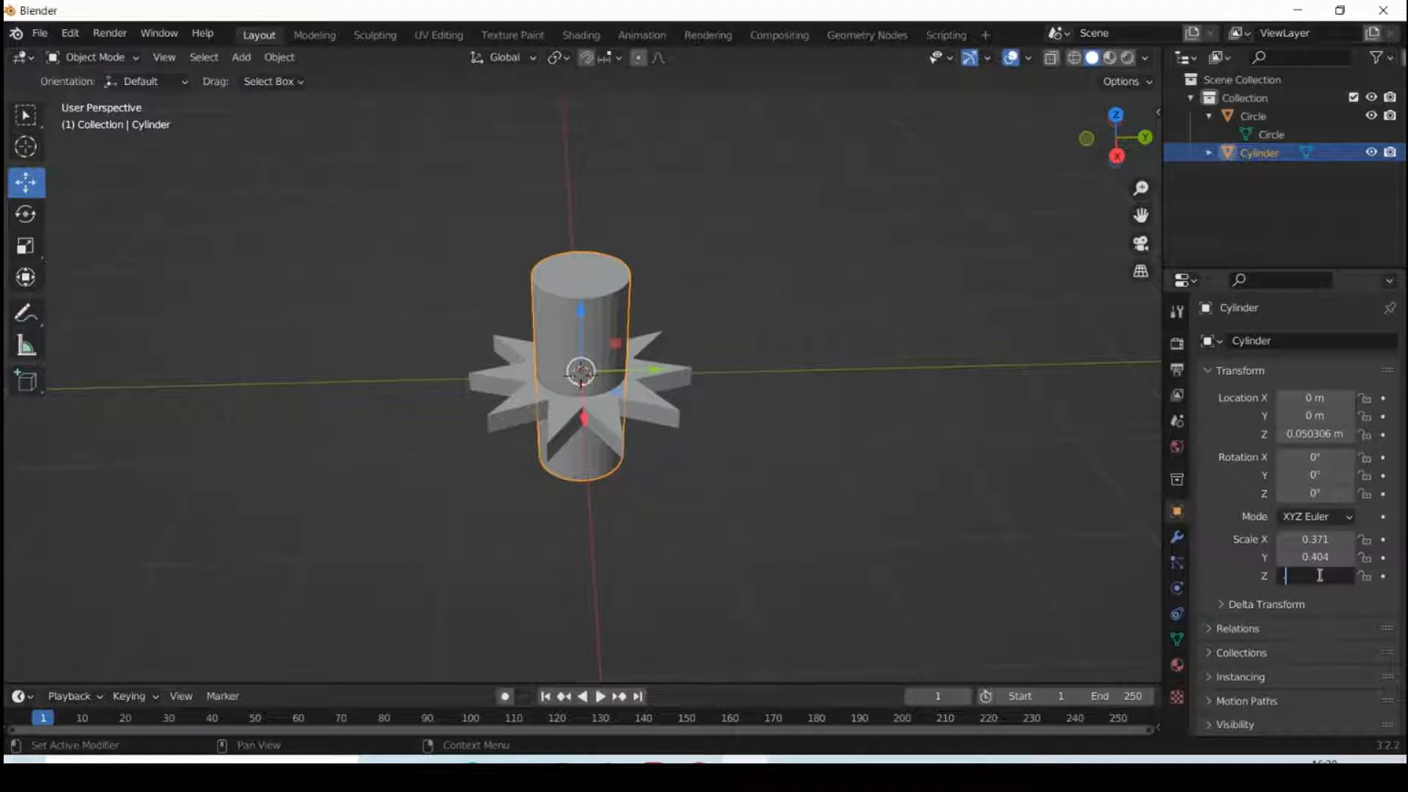
key(Tab)
click(1002, 496)
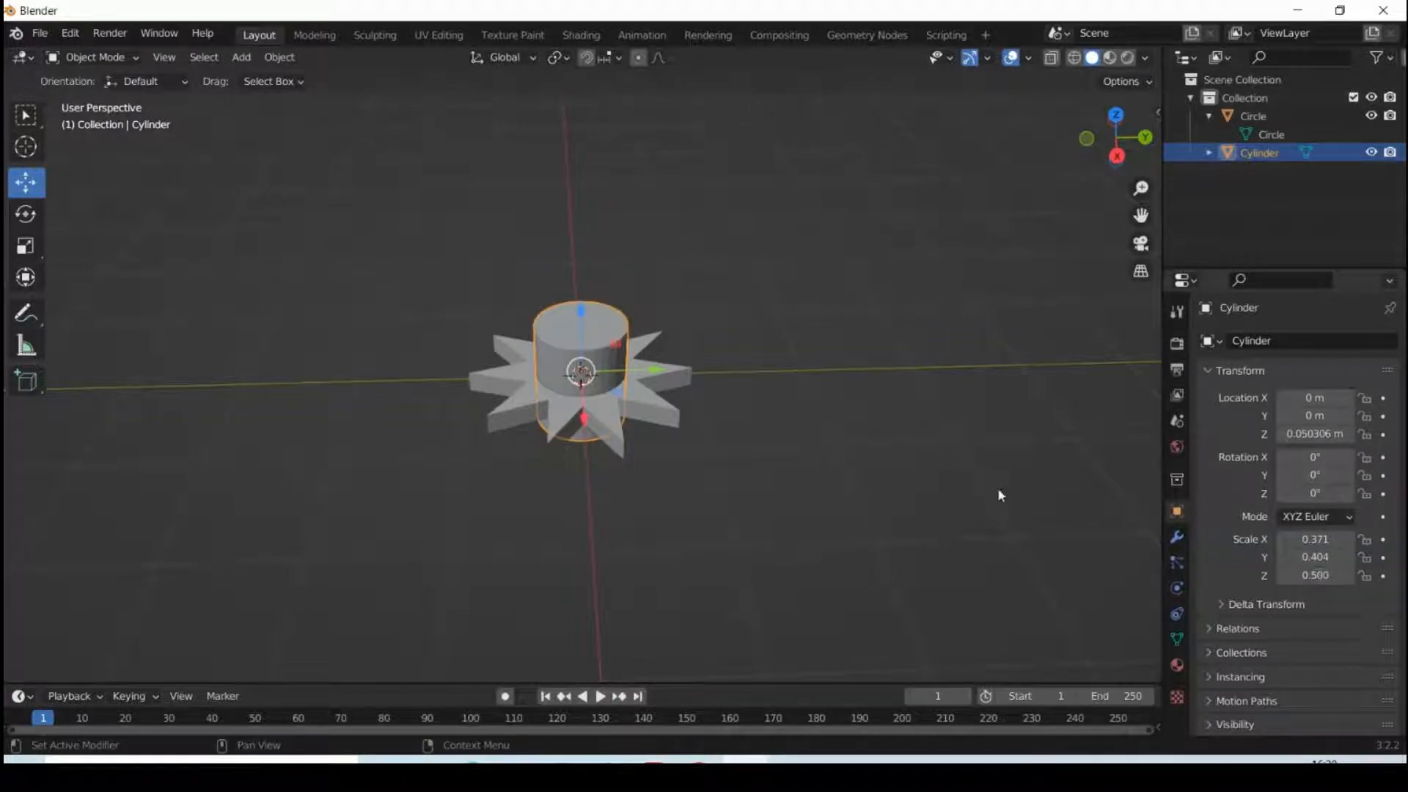
click(922, 444)
mouse_move(921, 445)
middle_down()
mouse_move(921, 565)
mouse_move(902, 524)
mouse_move(902, 387)
mouse_move(918, 455)
middle_up()
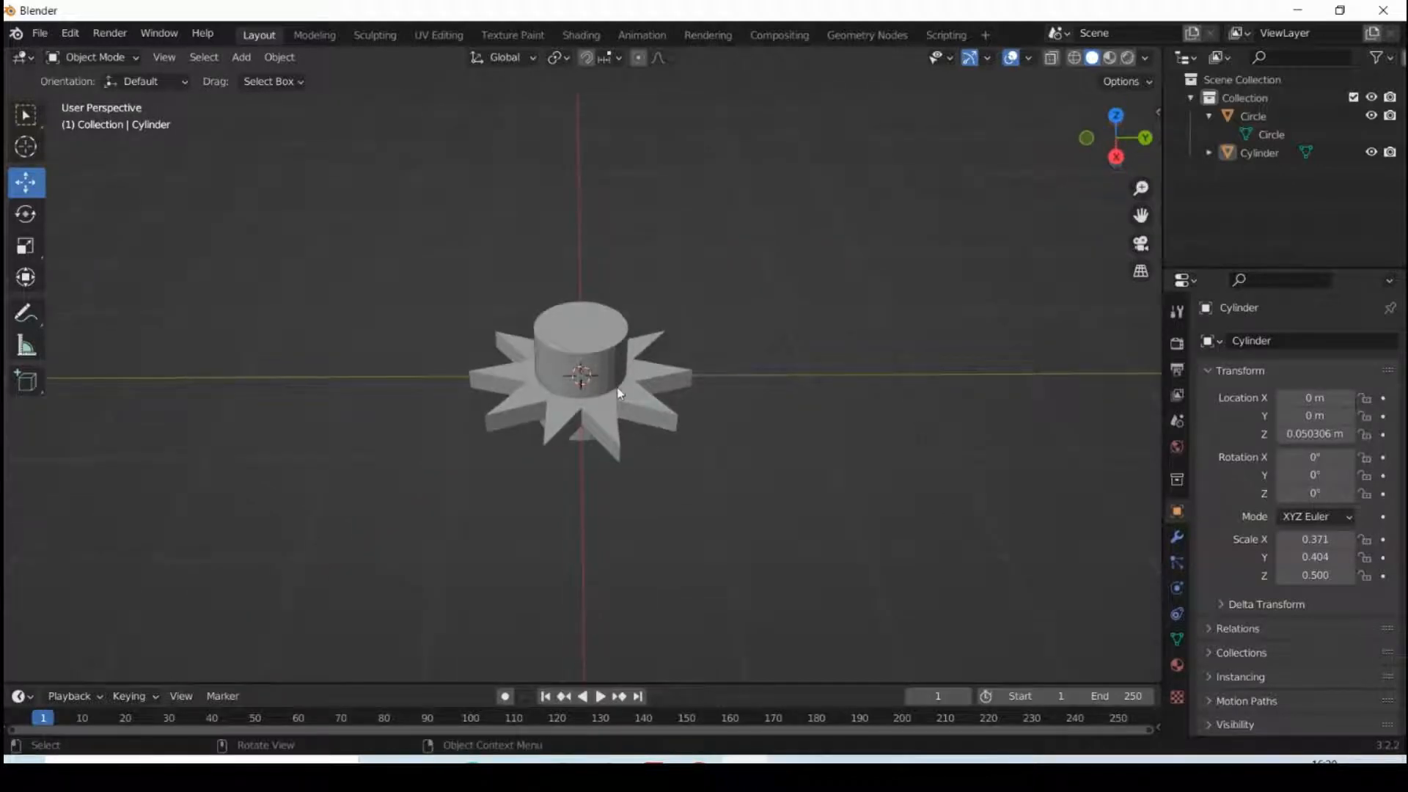
click(626, 405)
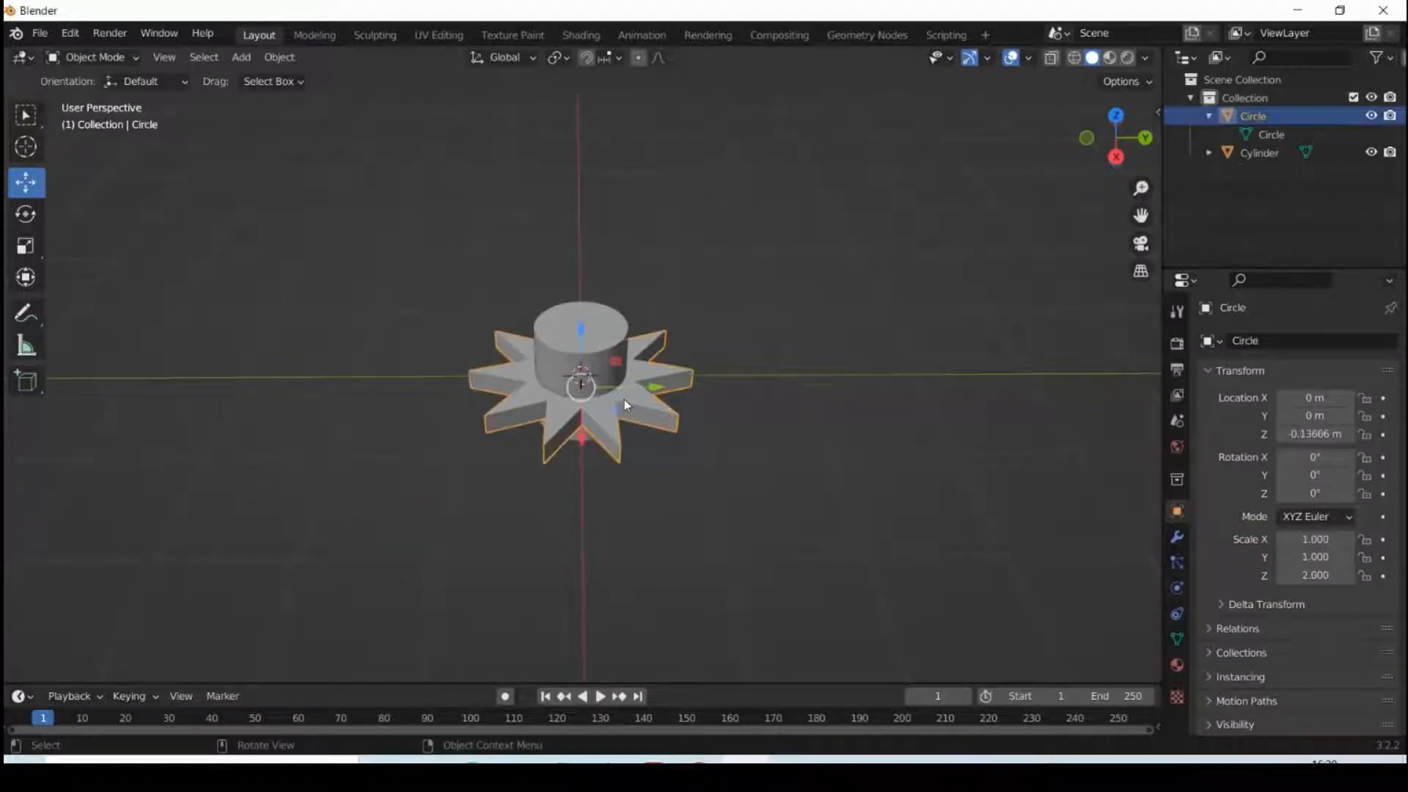
click(820, 342)
click(583, 342)
key(Tab)
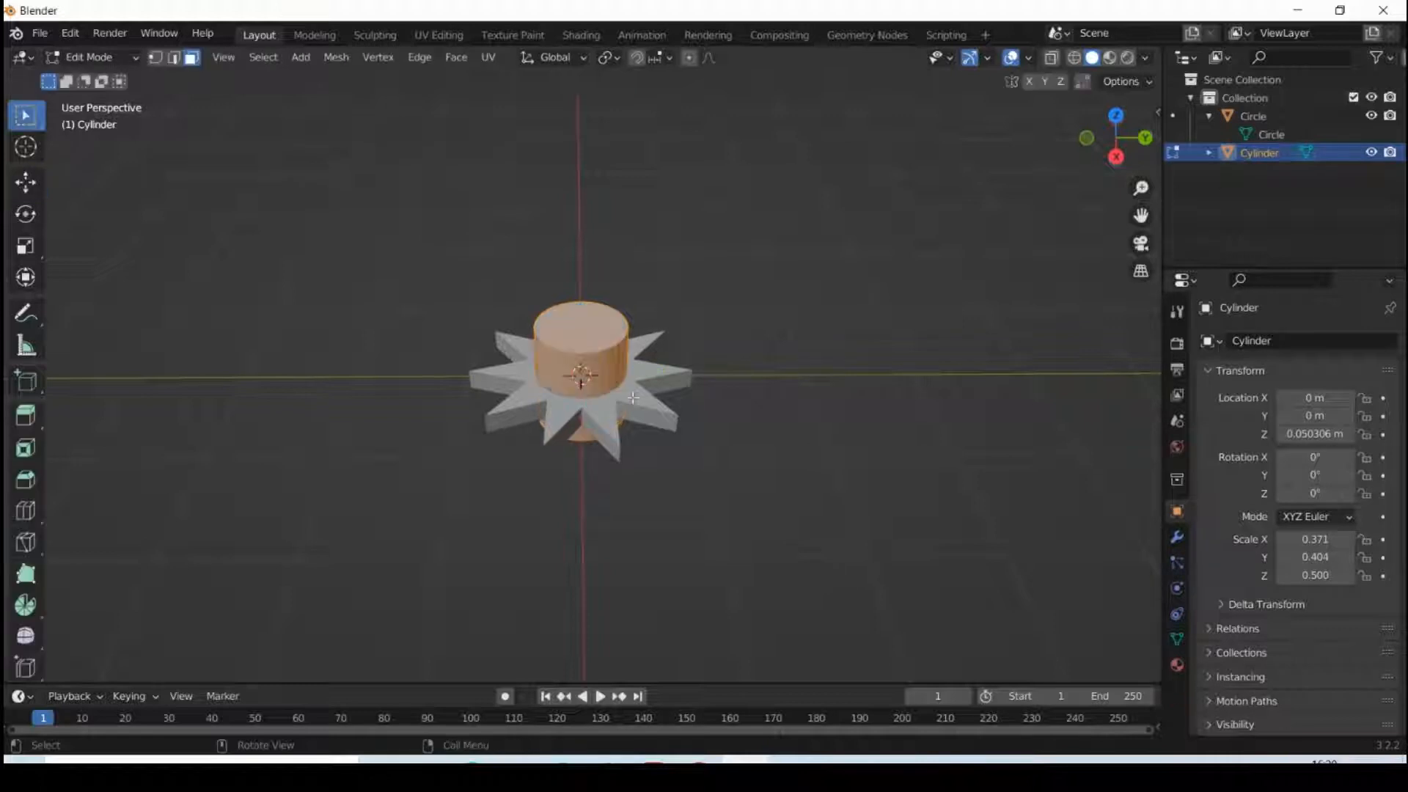
click(782, 396)
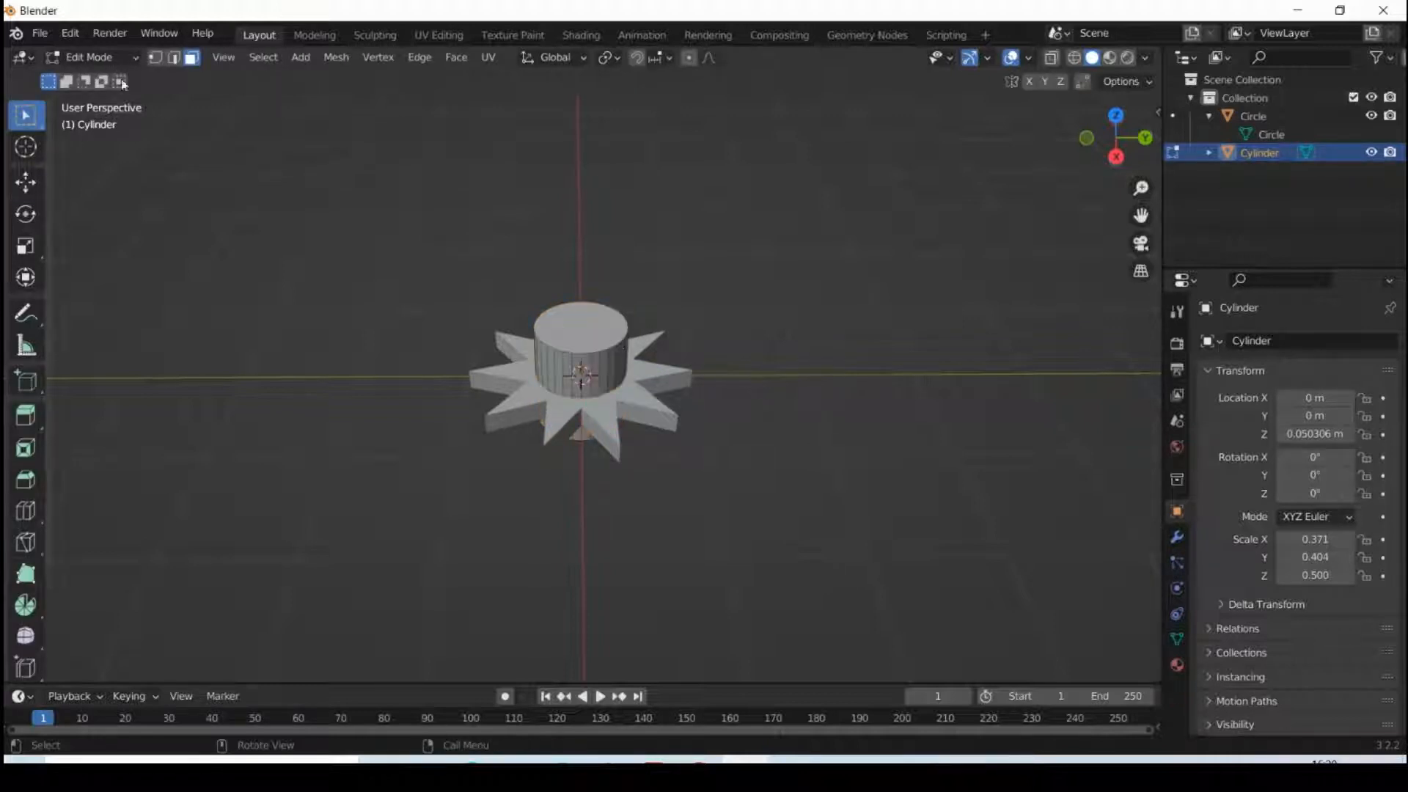
click(88, 57)
click(103, 78)
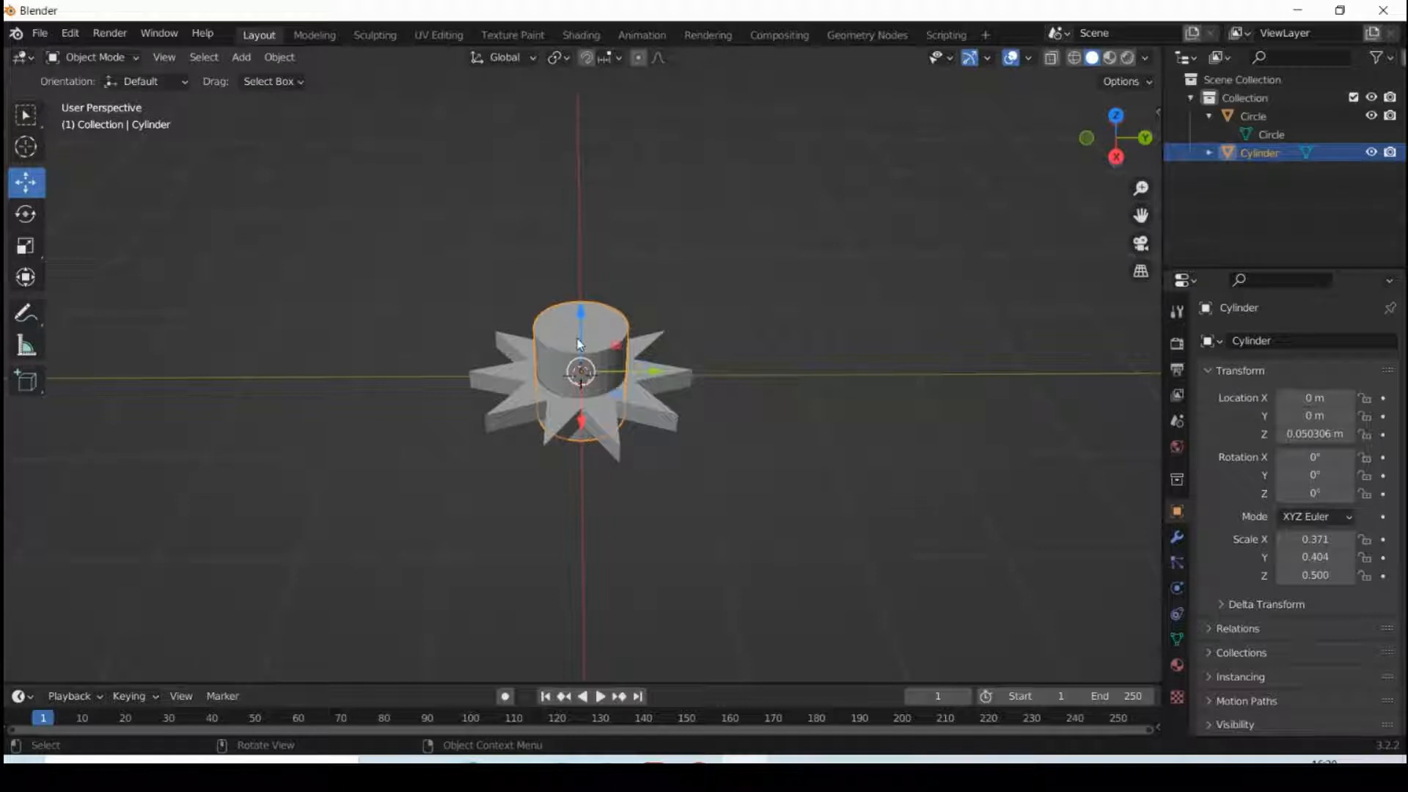
Cut the central cylinder out of the star with a Bool Tool Brush Difference and apply all booleans.
shift+click(648, 408)
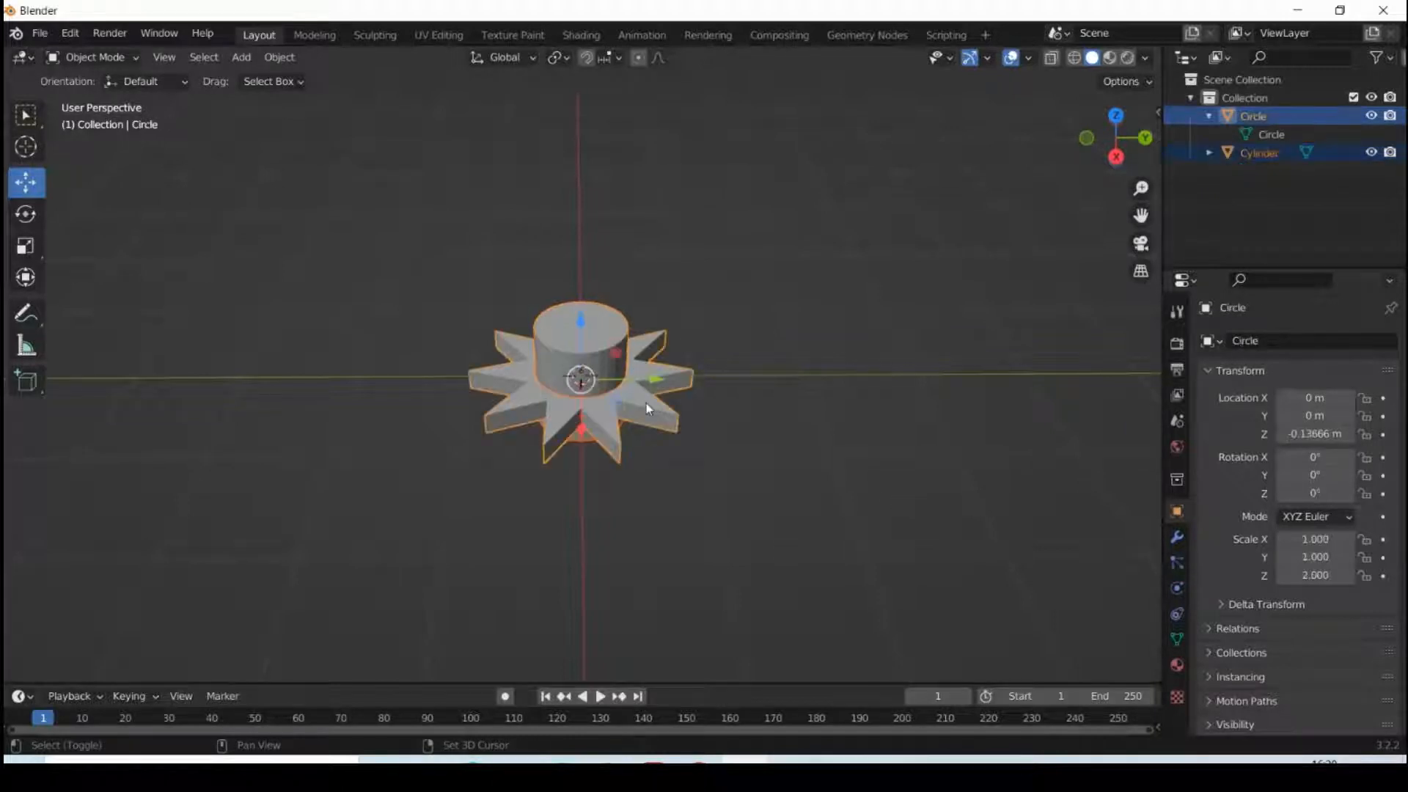
click(1159, 112)
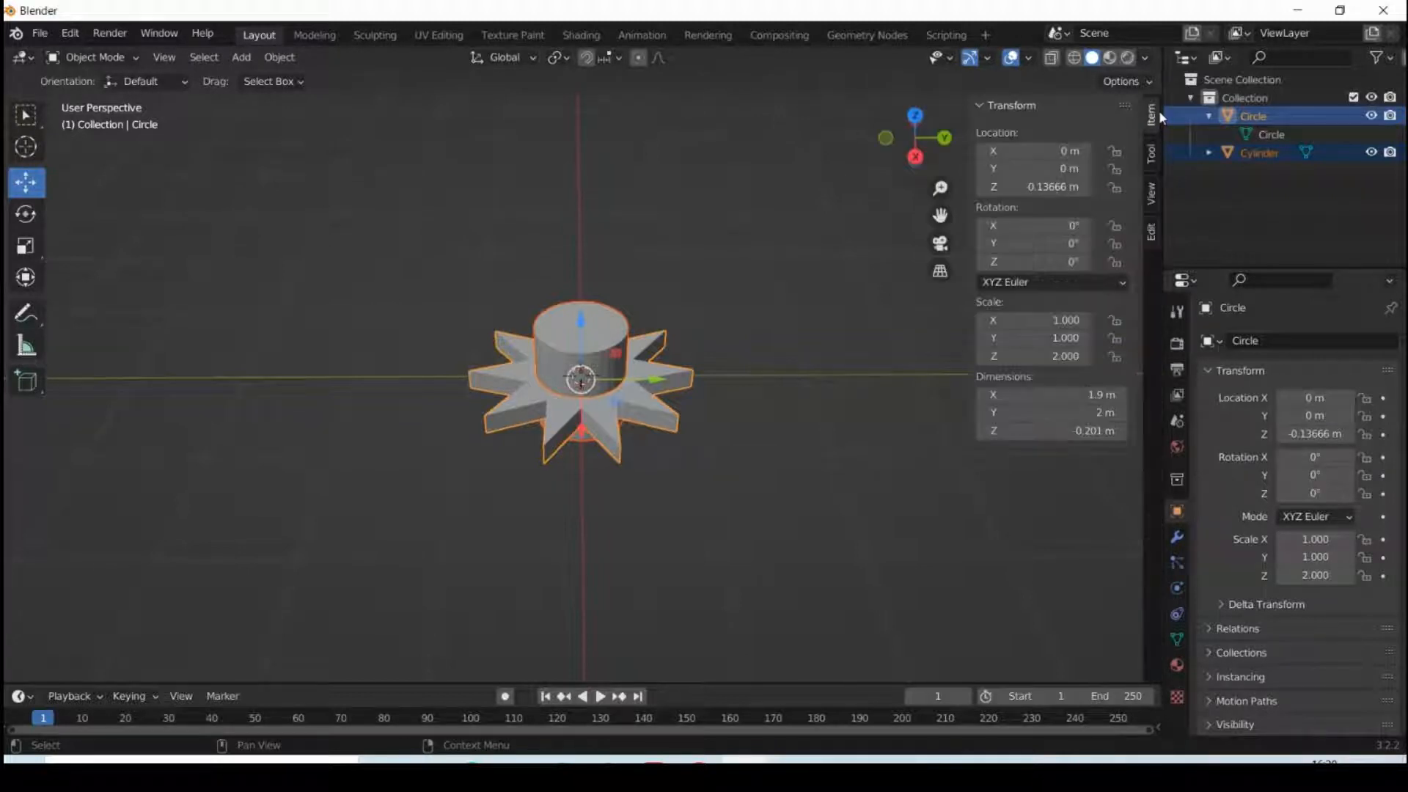
click(1151, 235)
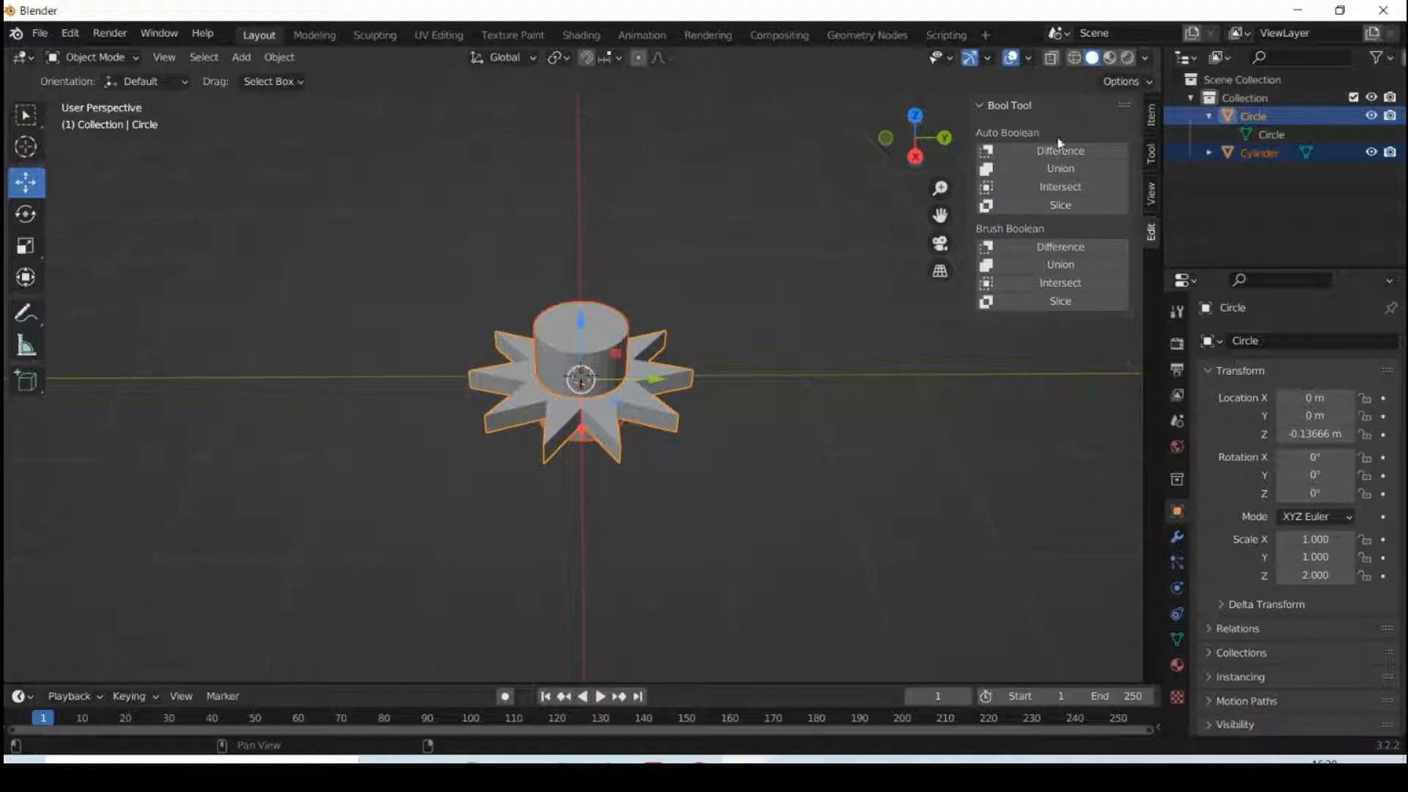
click(1055, 249)
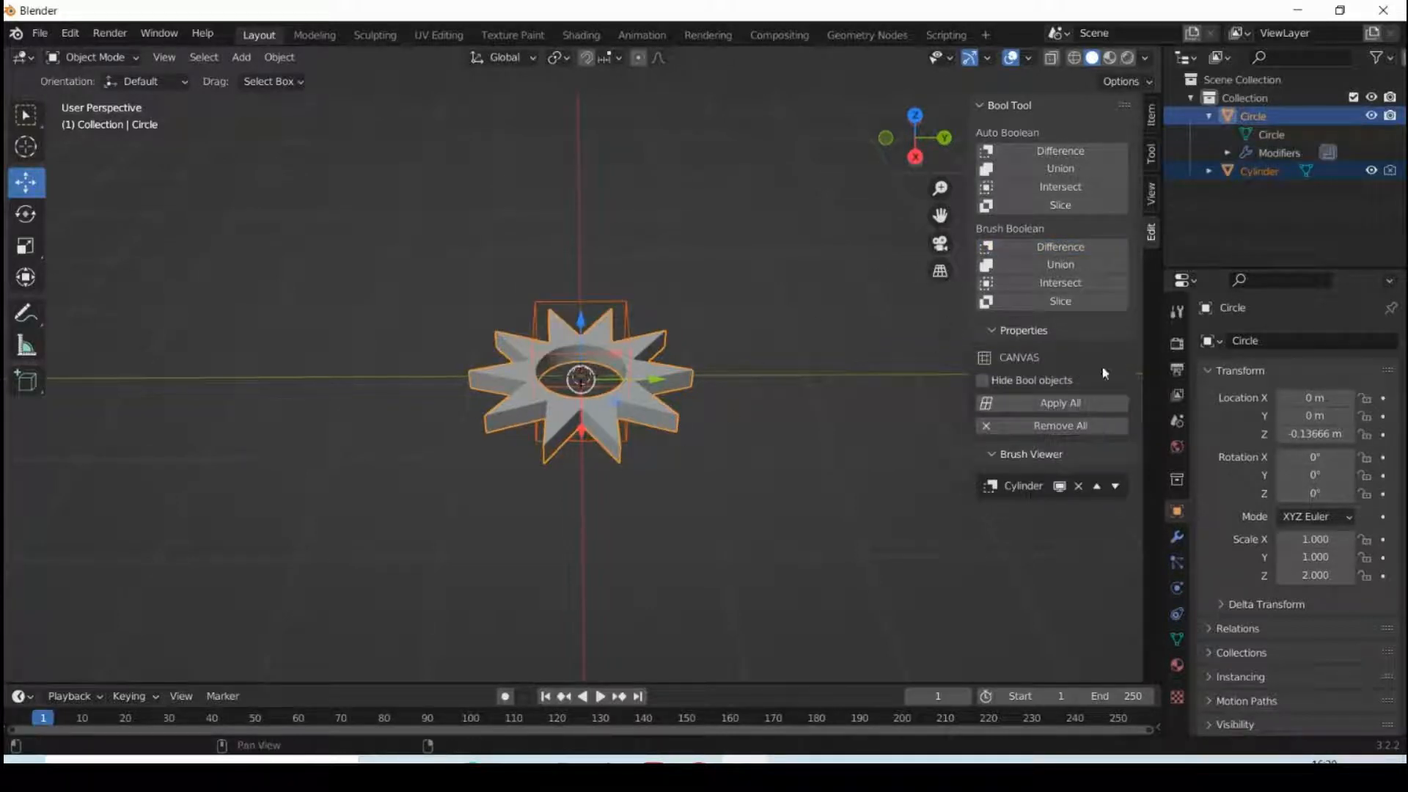
click(1068, 402)
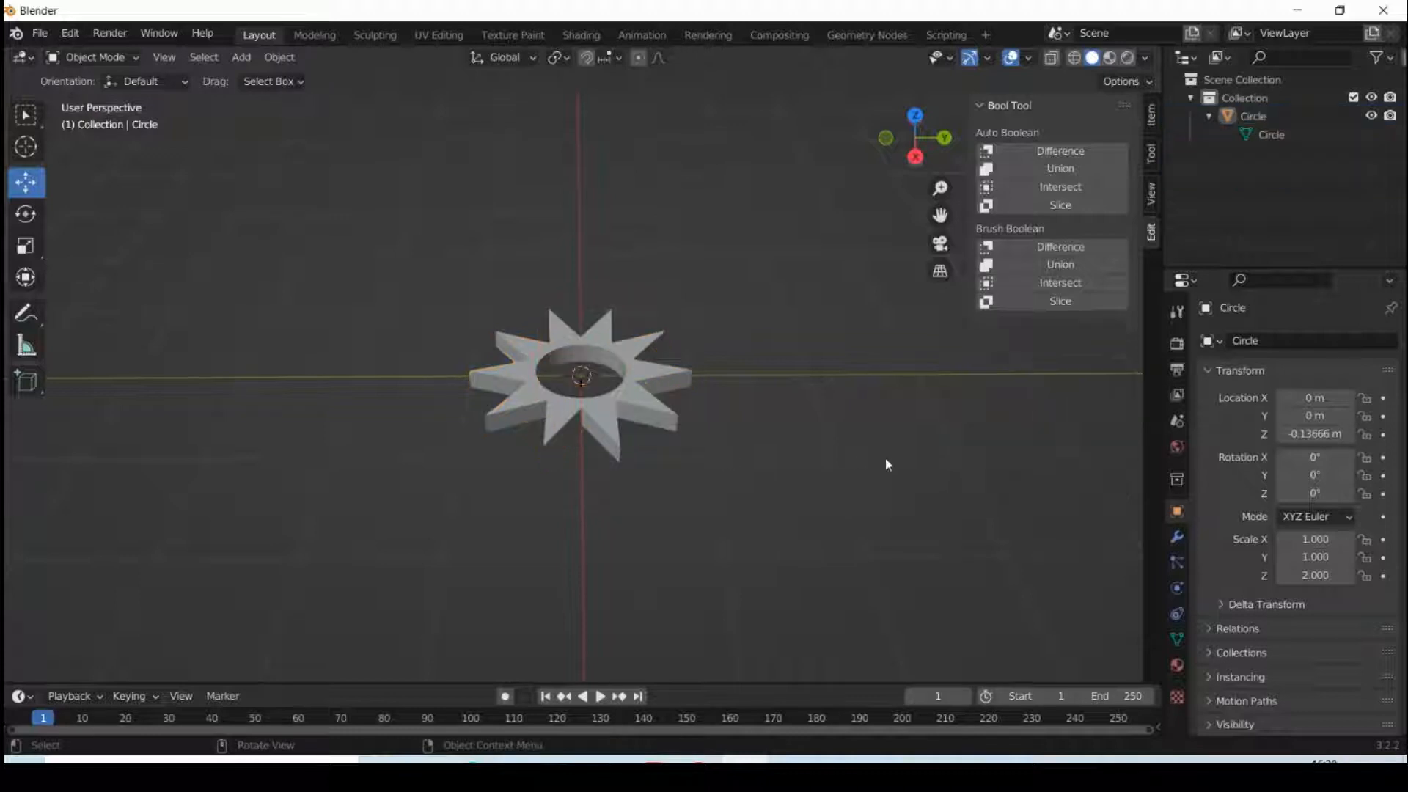
scroll(885, 461, up, 3)
scroll(885, 459, up, 2)
scroll(885, 459, down, 3)
scroll(884, 459, up, 2)
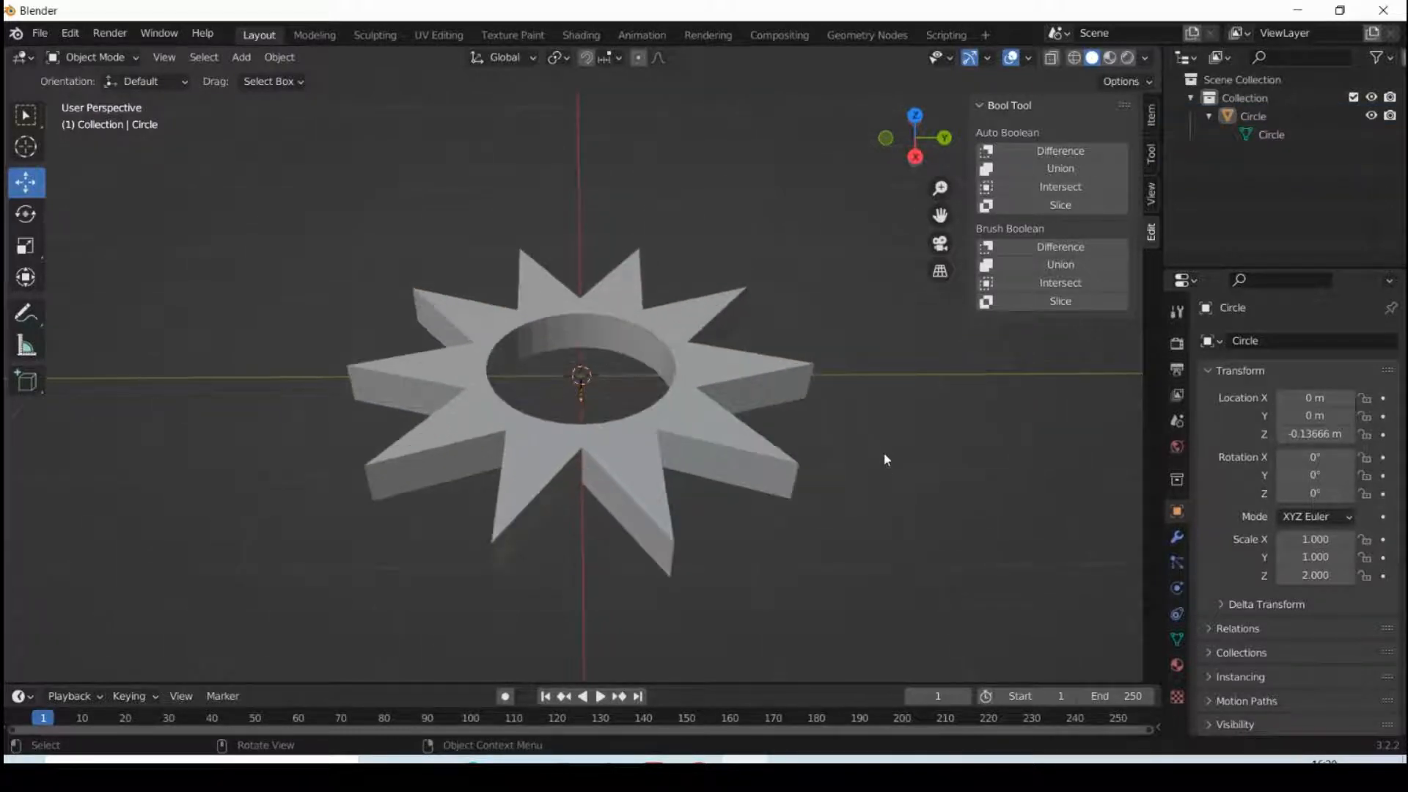
scroll(884, 455, down, 3)
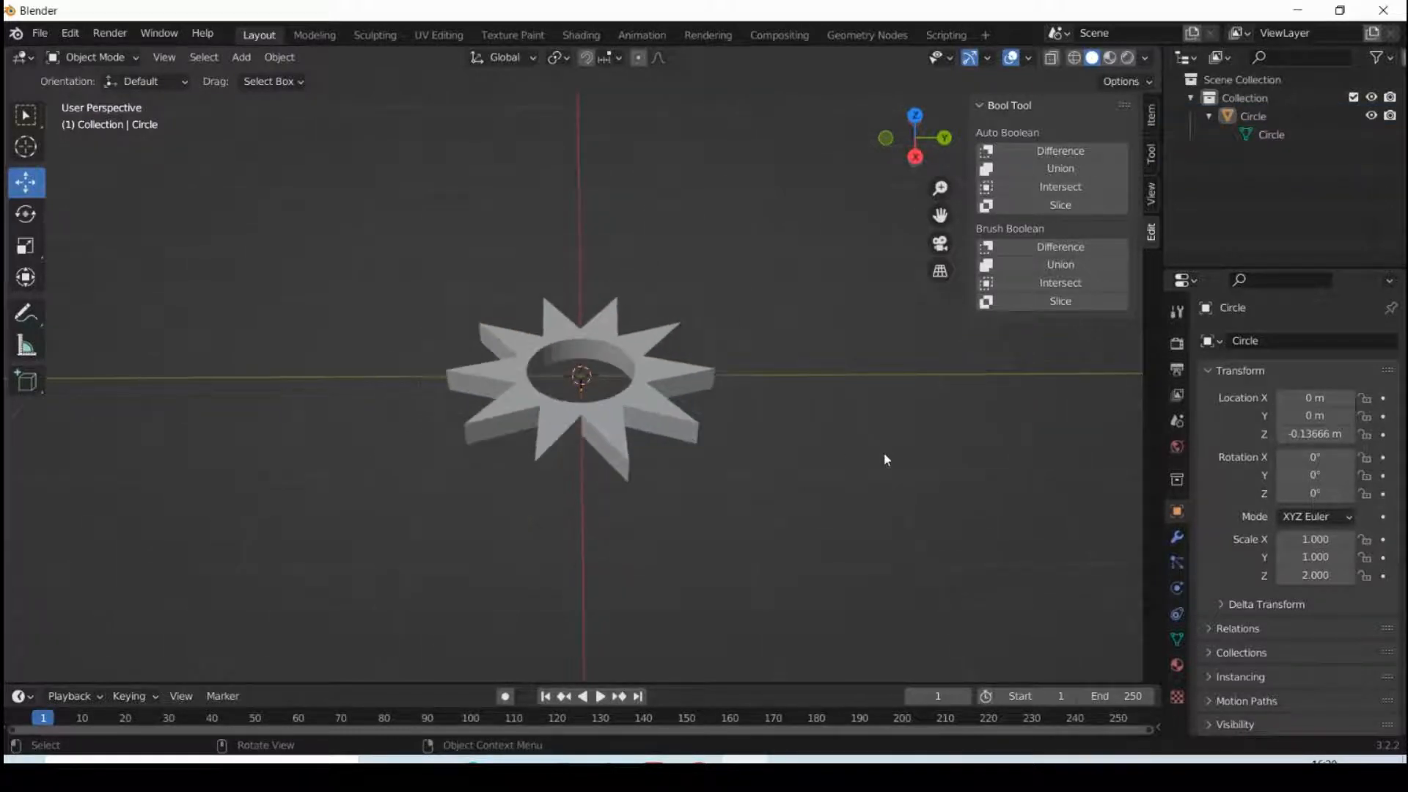
Add a mesh cylinder with 32 vertices, 1 m radius and 2 m depth at the origin.
click(241, 56)
mouse_move(280, 57)
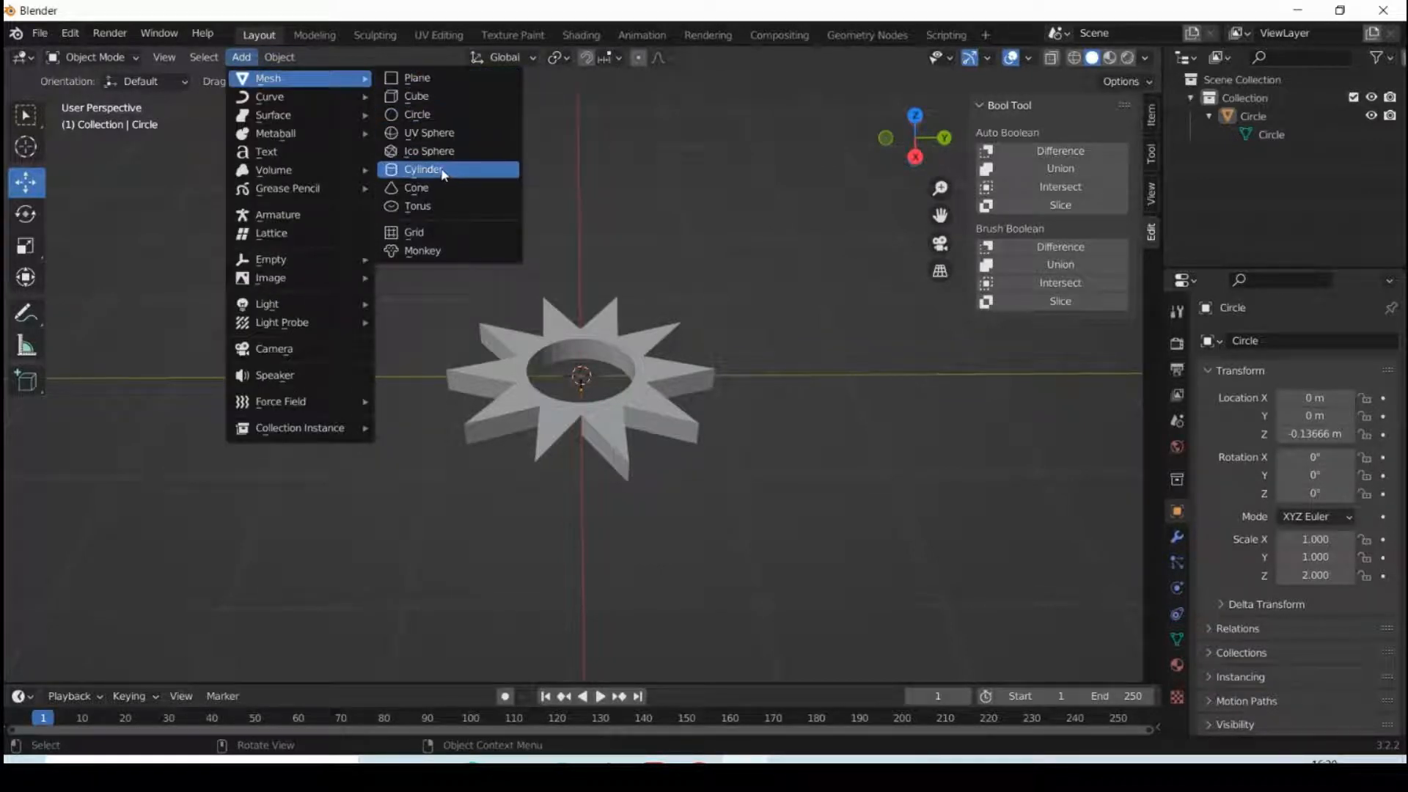
click(442, 170)
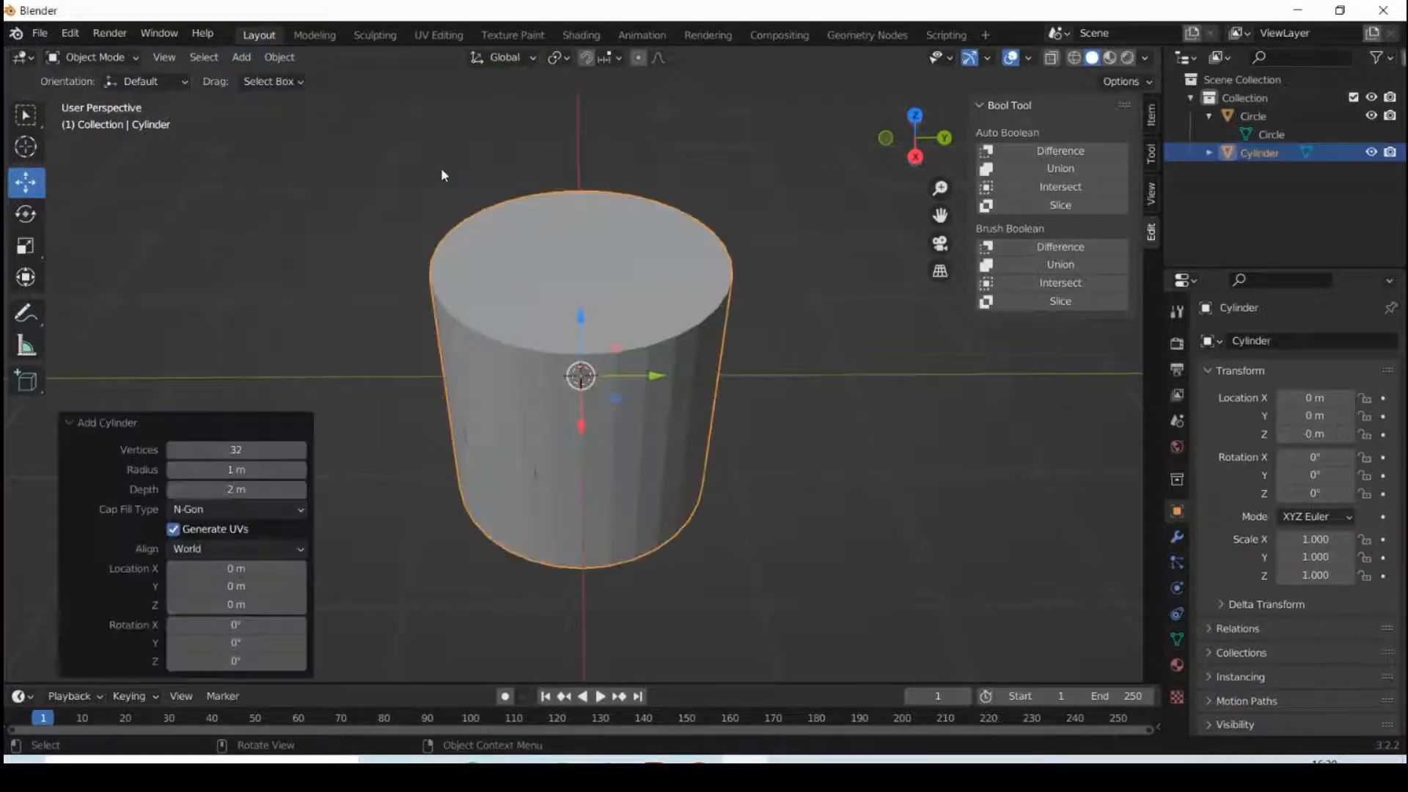
Narrow the new cylinder freehand to a scale of about 0.28 in X and 0.34 in Y.
click(27, 239)
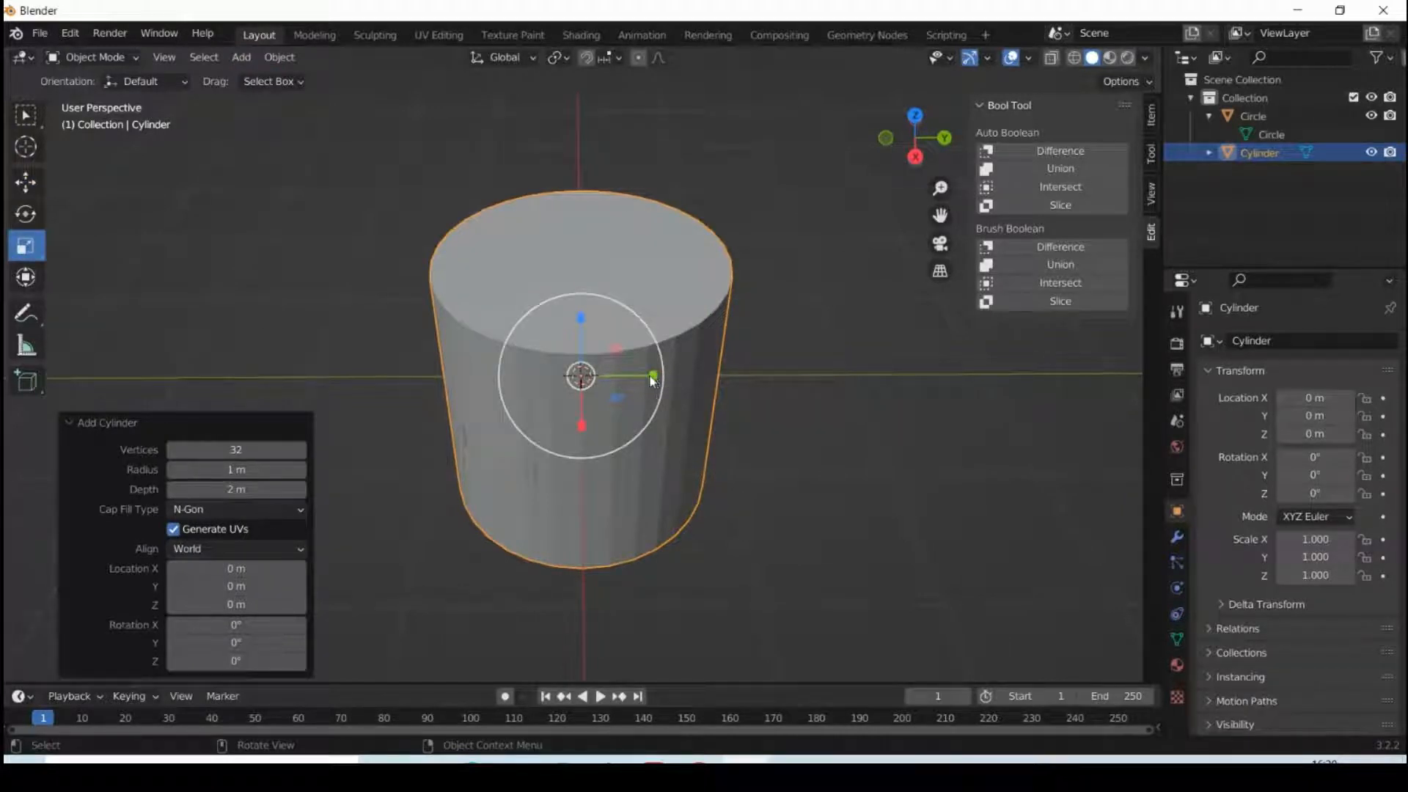
drag(653, 379, 610, 374)
middle_drag(784, 601, 918, 612)
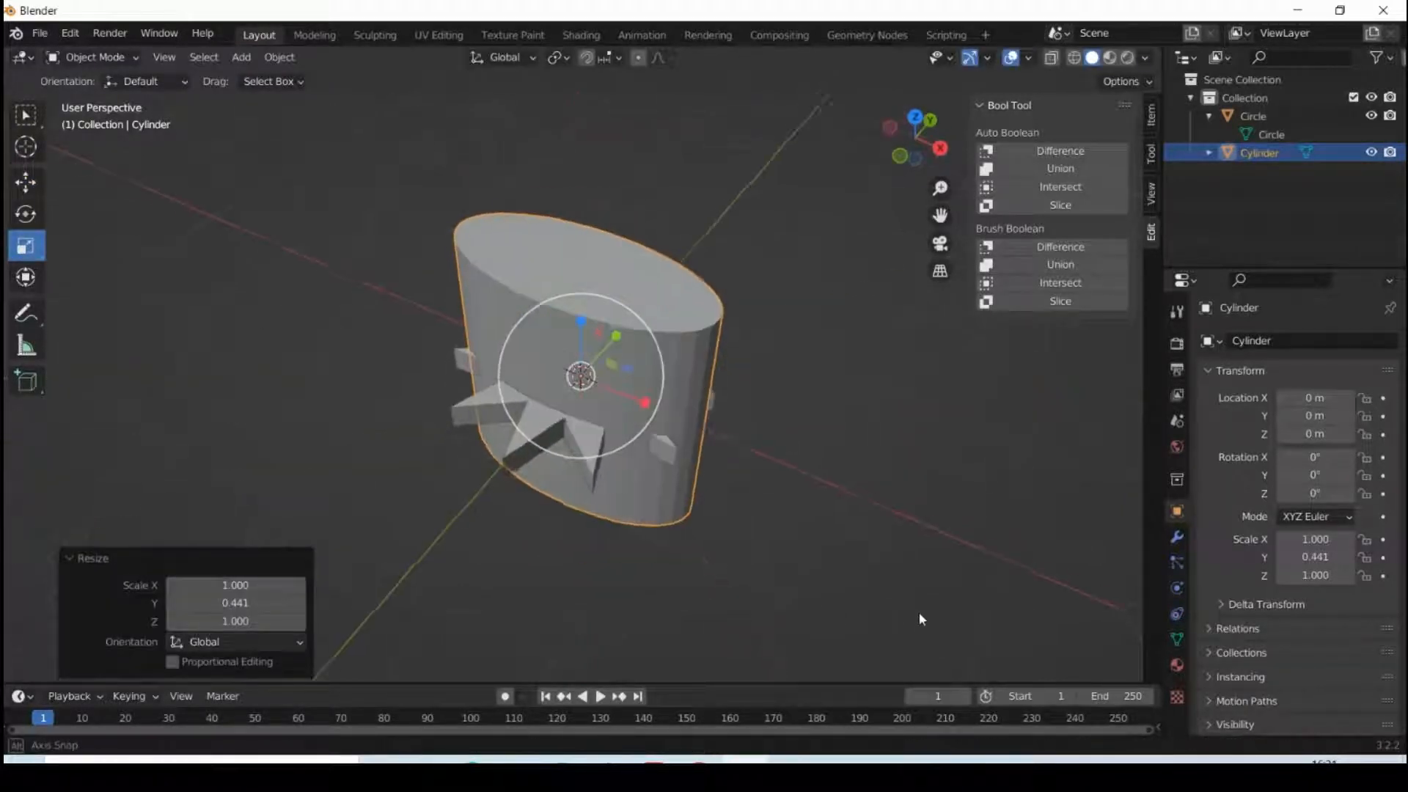
drag(633, 393, 608, 381)
middle_drag(755, 456, 659, 383)
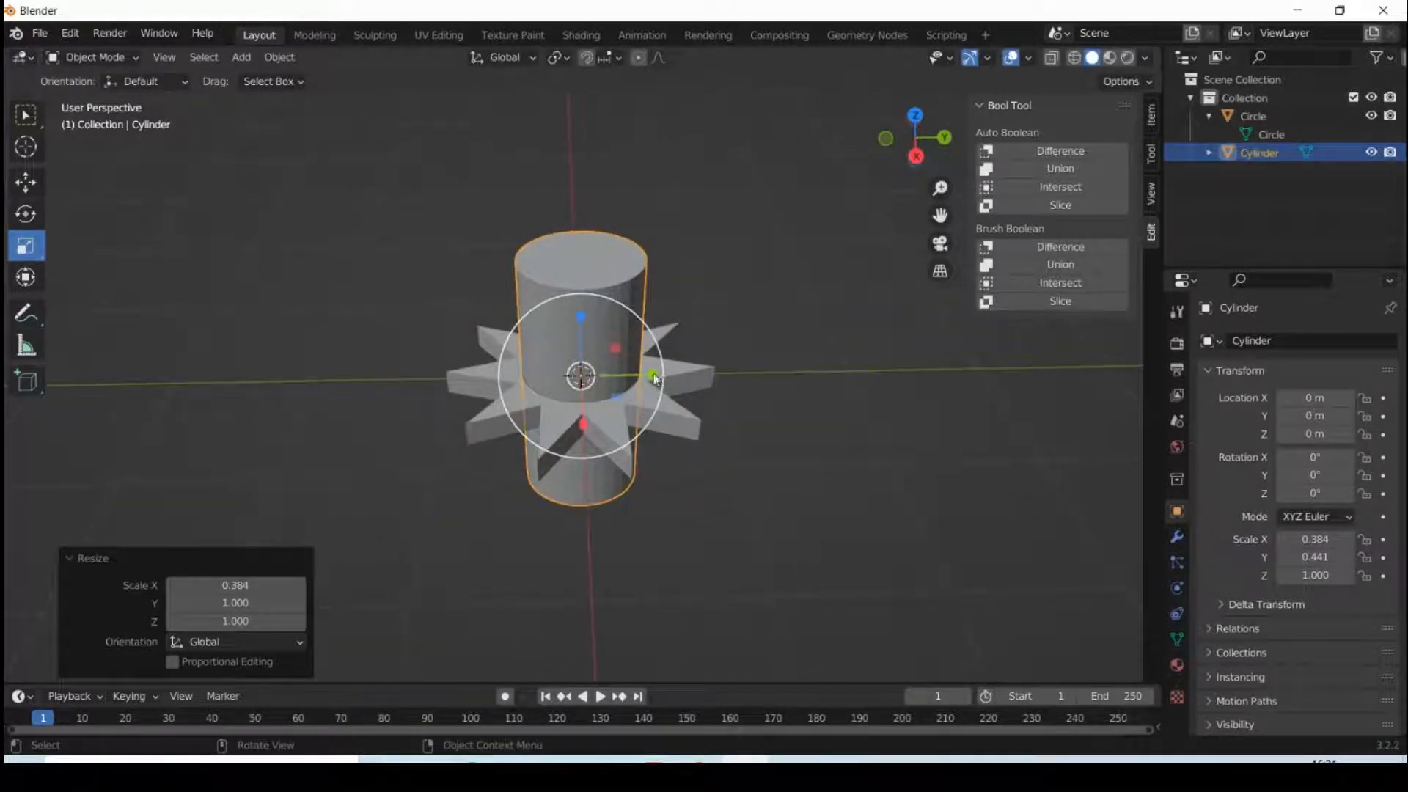
drag(653, 378, 632, 379)
middle_drag(676, 487, 647, 396)
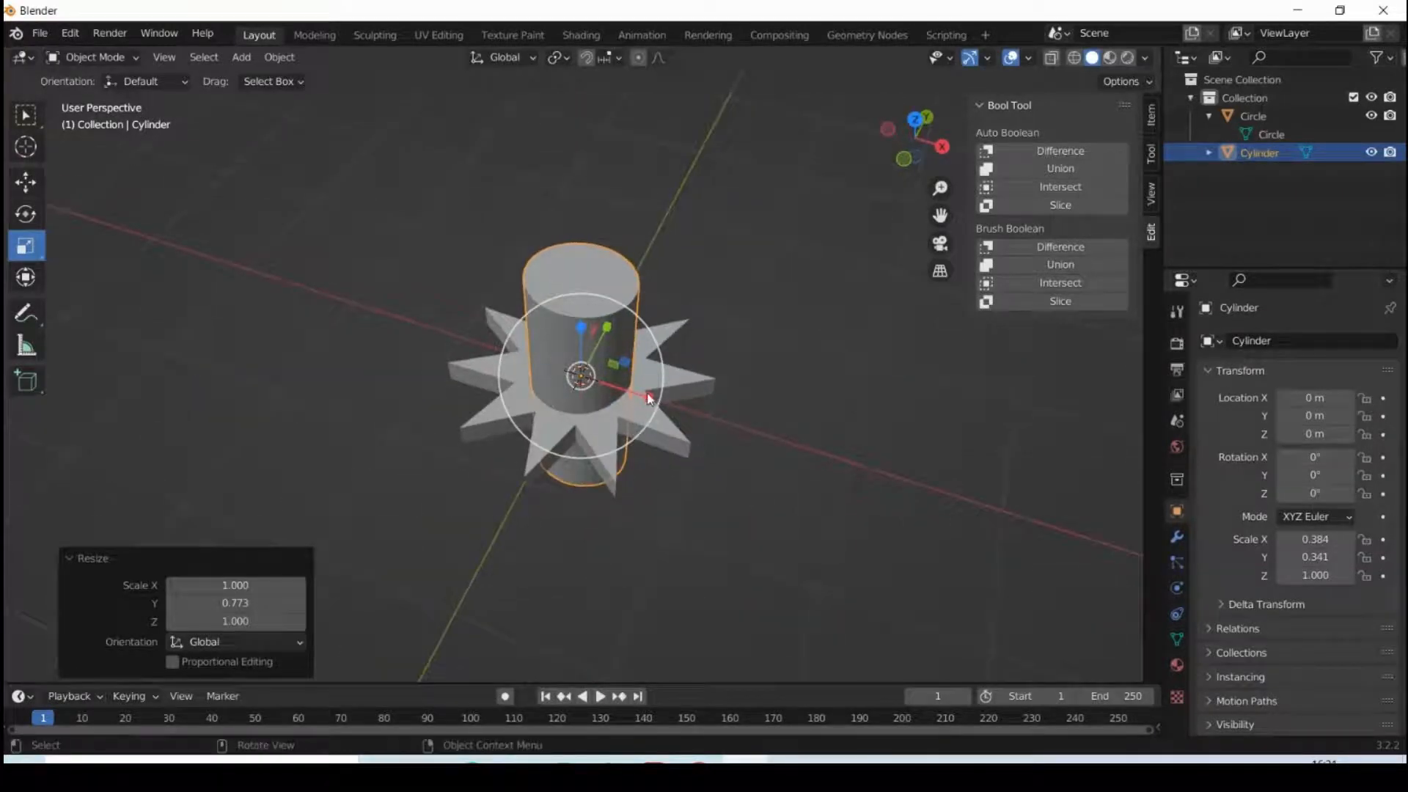
drag(647, 397, 628, 383)
middle_drag(627, 383, 579, 375)
Try a cylinder scale of 0.25 in X and Y, with first 2 and then 4 in Z.
click(1315, 540)
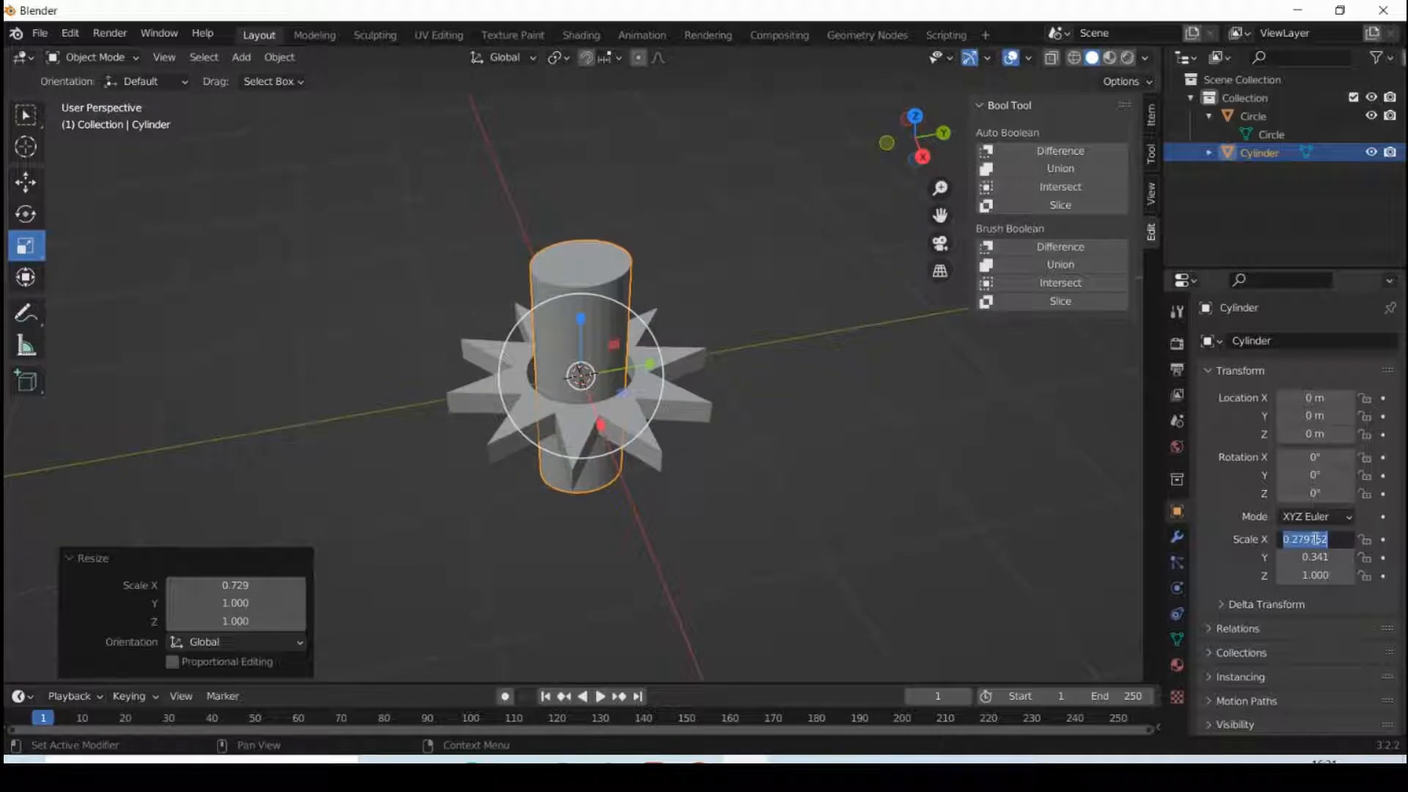
text(.25)
key(Tab)
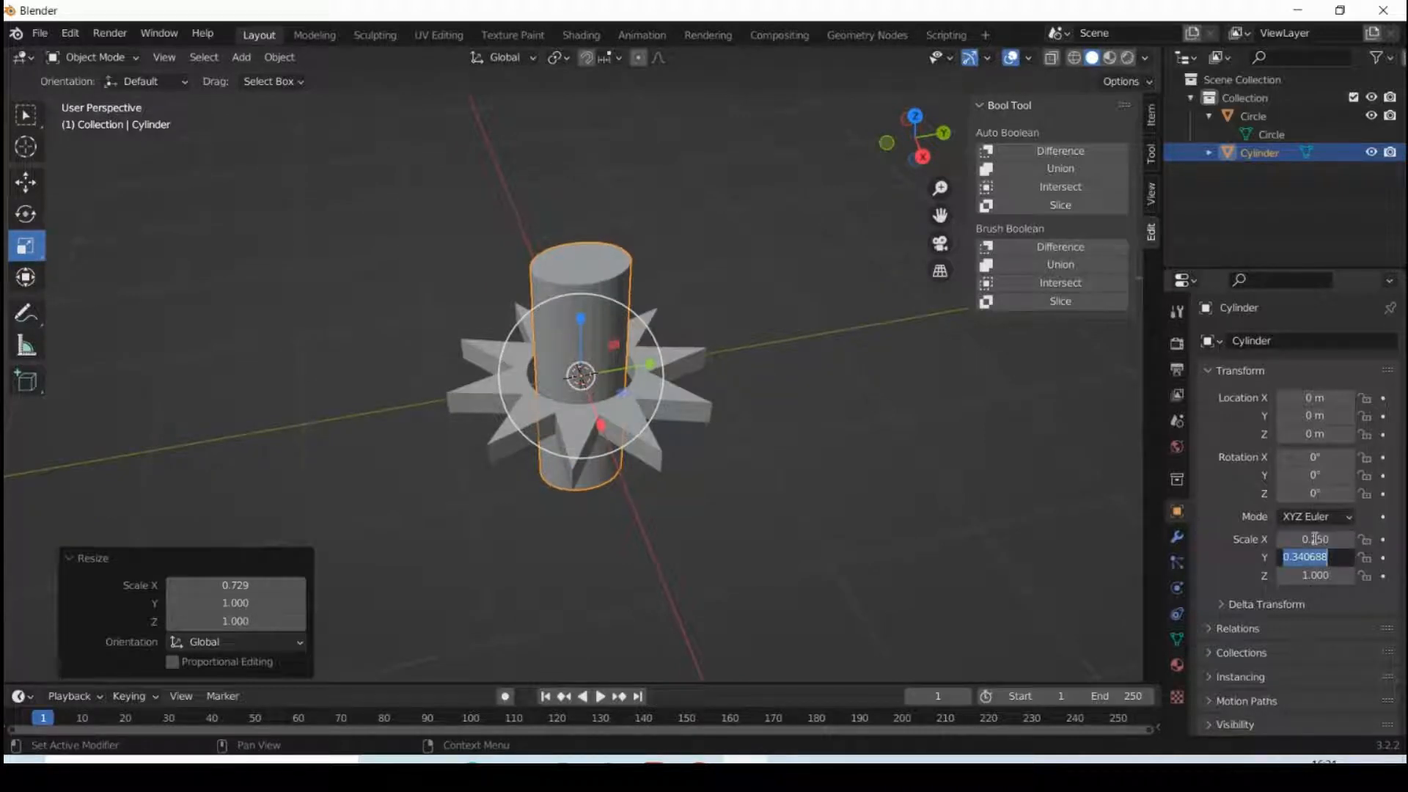
key(BackSpace)
text(.25)
key(Tab)
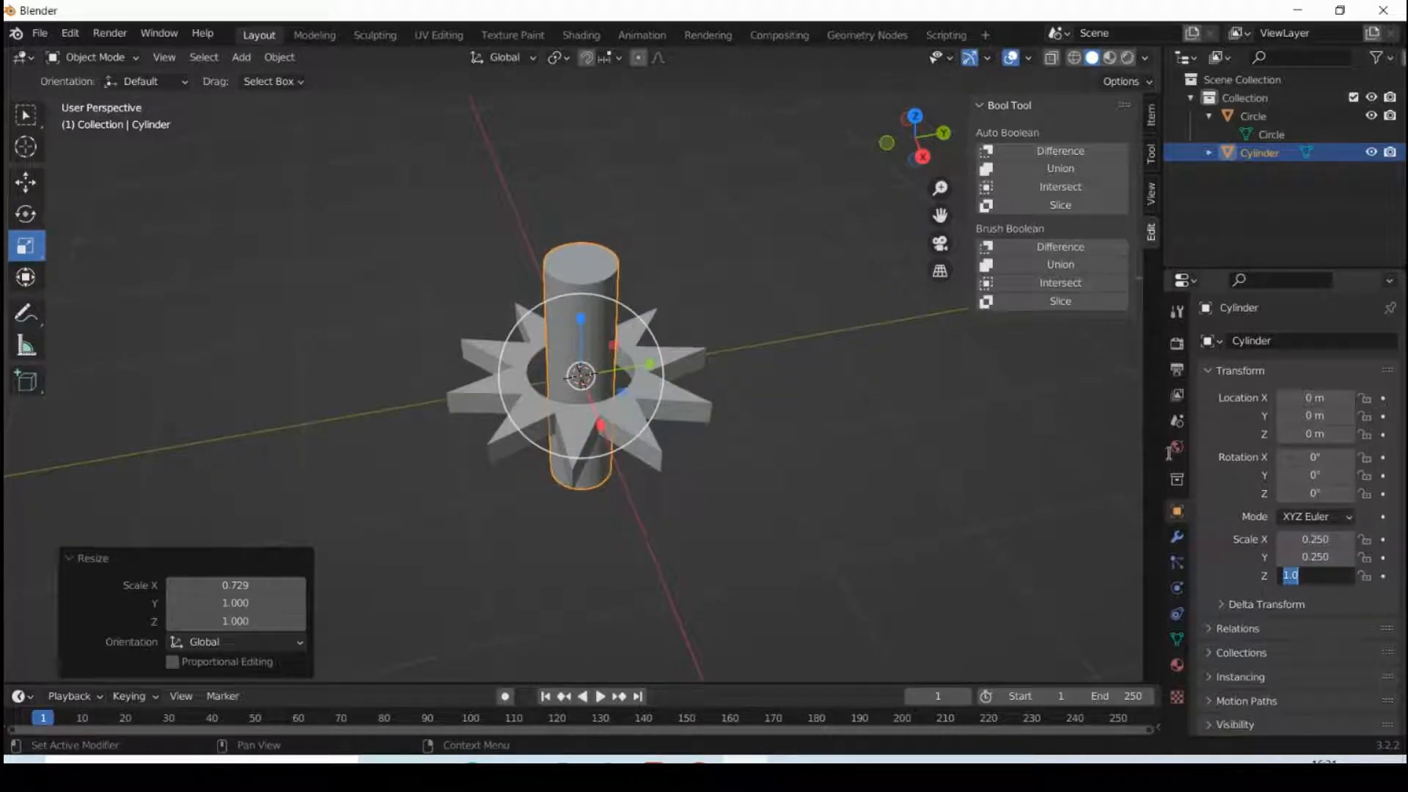
text(2)
key(Tab)
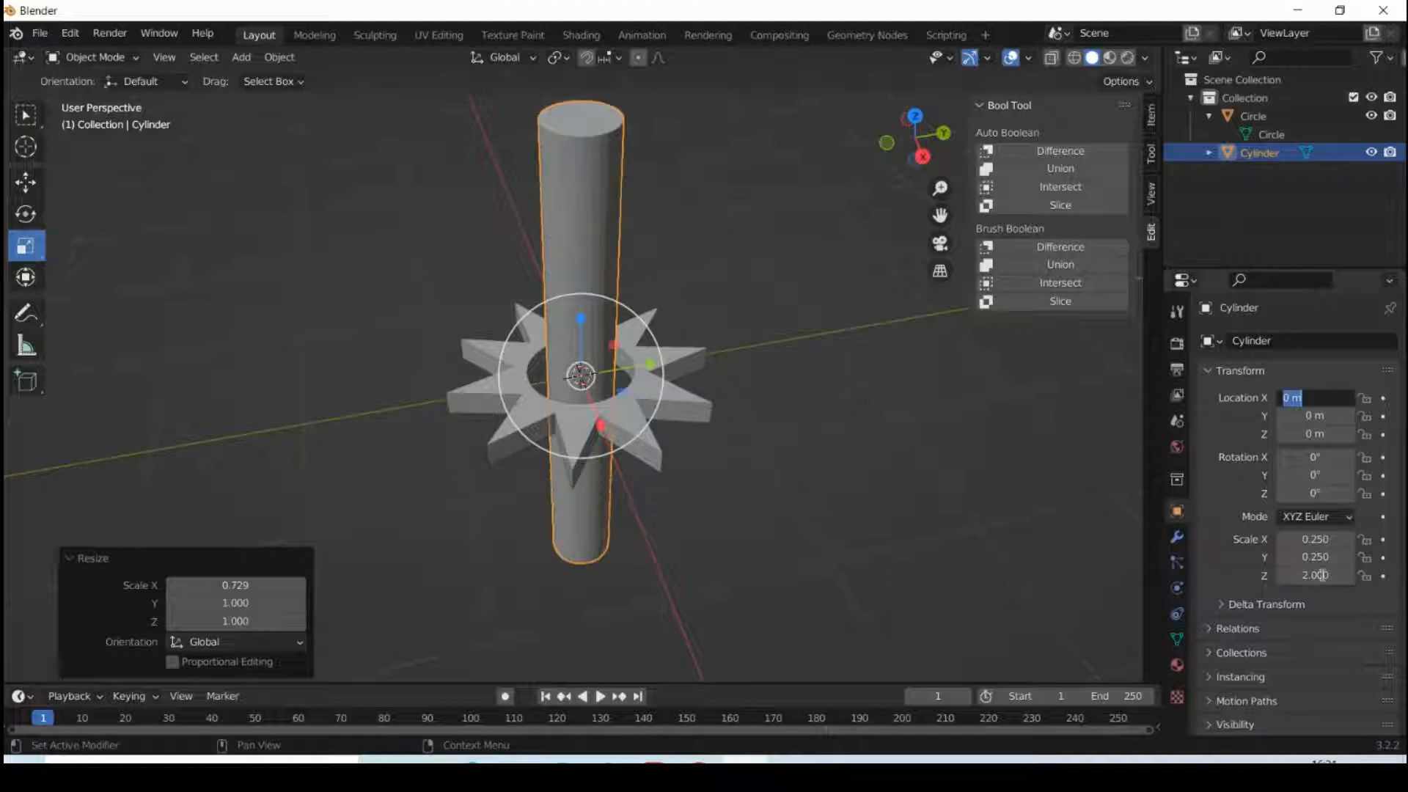
double_click(1317, 574)
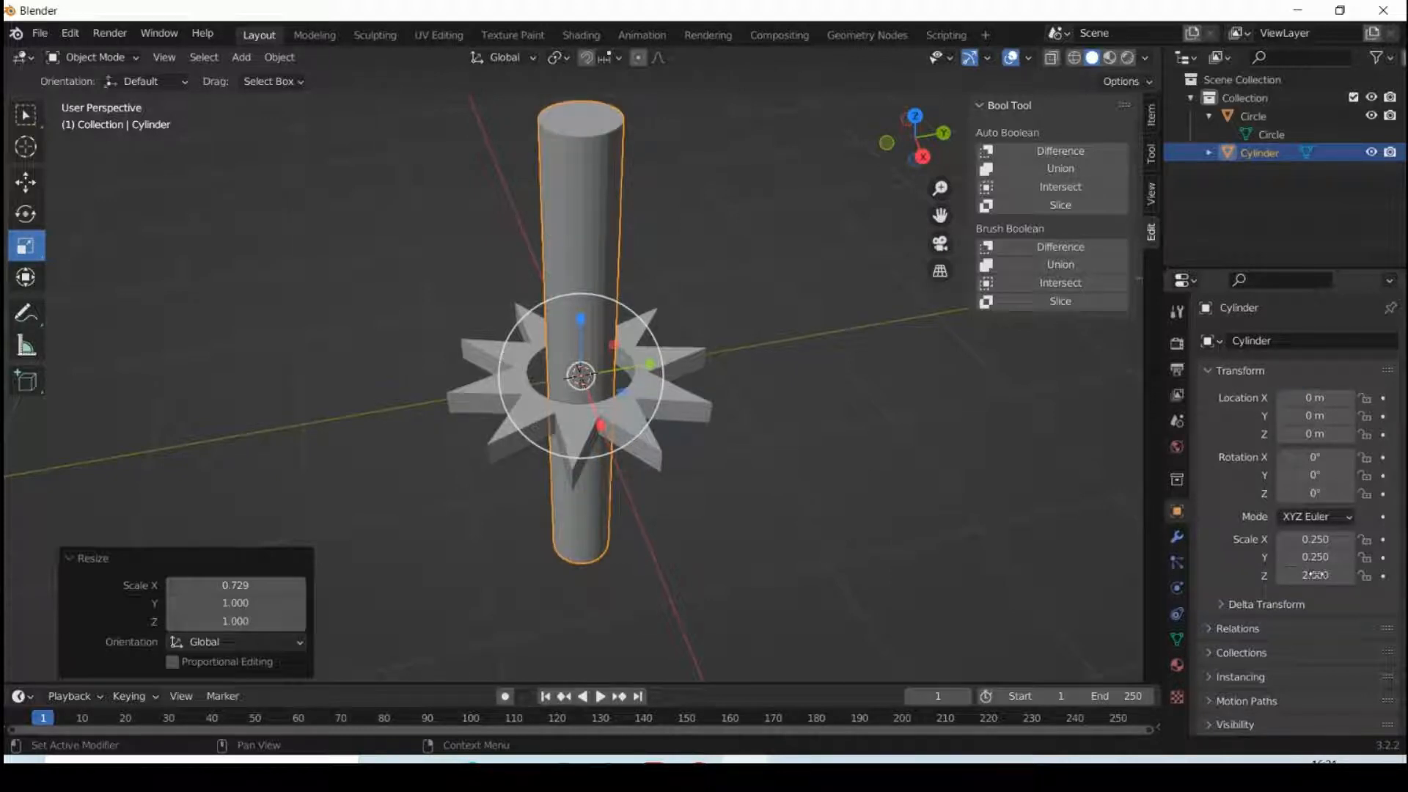
text(4)
key(Tab)
Set the cylinder's scale to 0.3 in X and Y and 5 in Z, and collapse the Bool Tool options.
double_click(1317, 540)
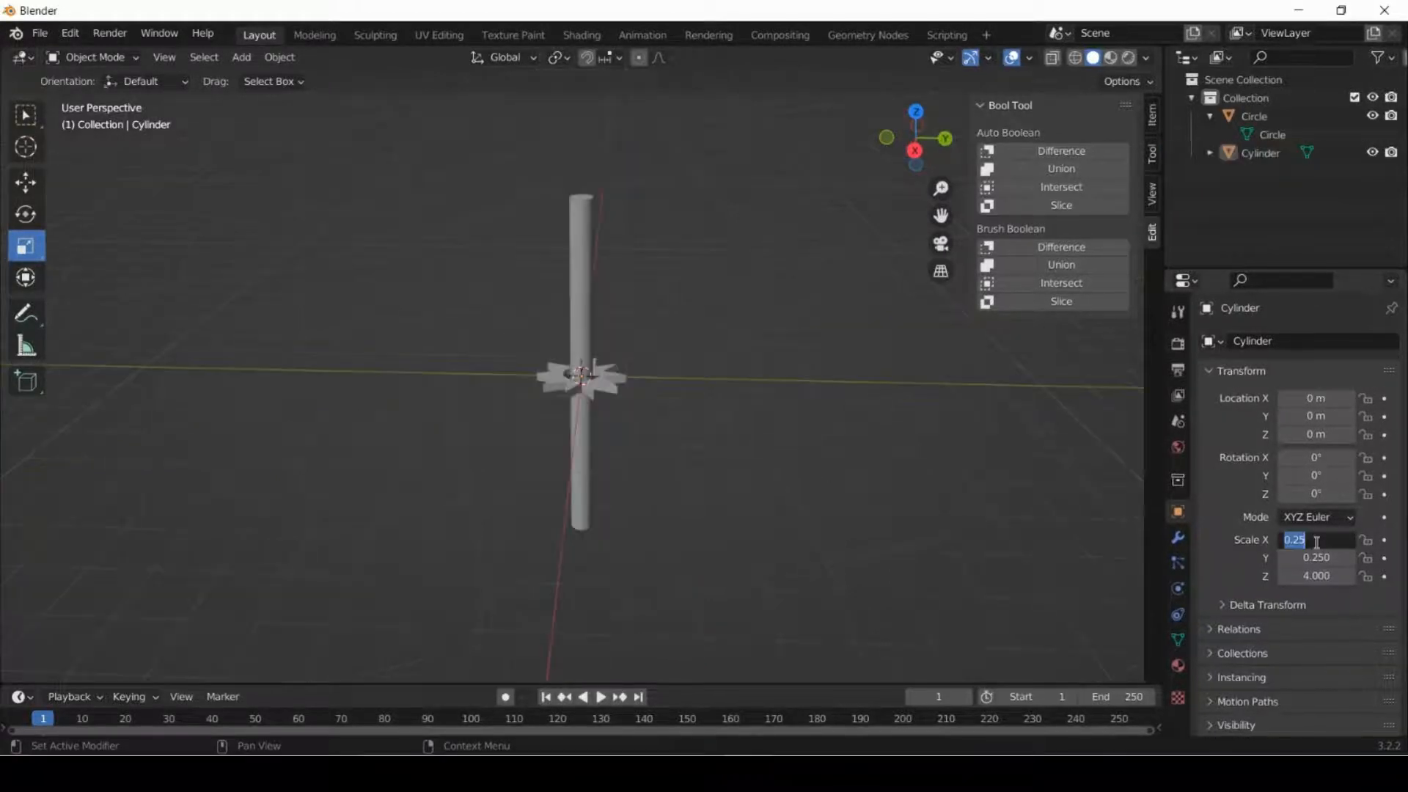
text(0.3)
key(Tab)
text(0.3)
key(Tab)
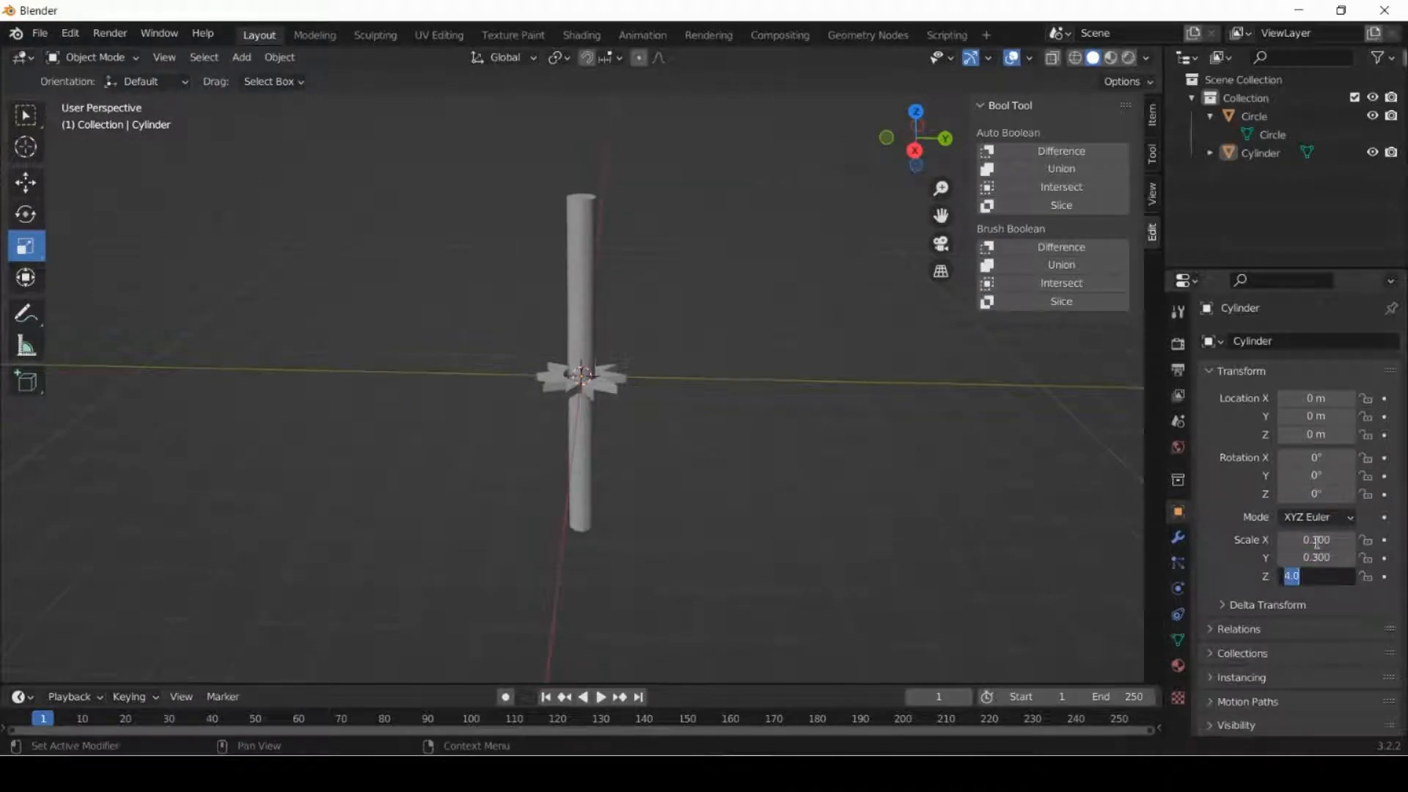
text(5)
key(Tab)
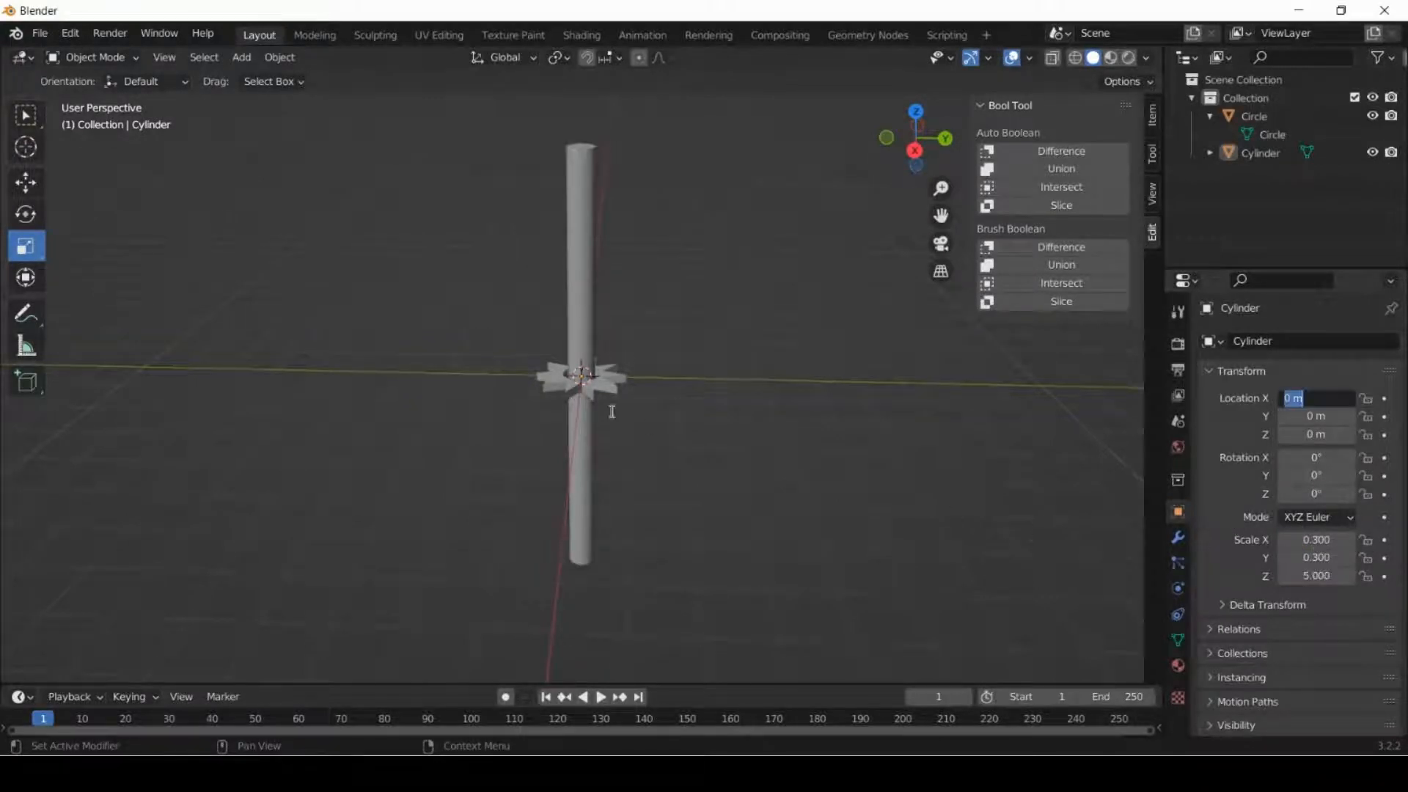
key(Return)
click(999, 107)
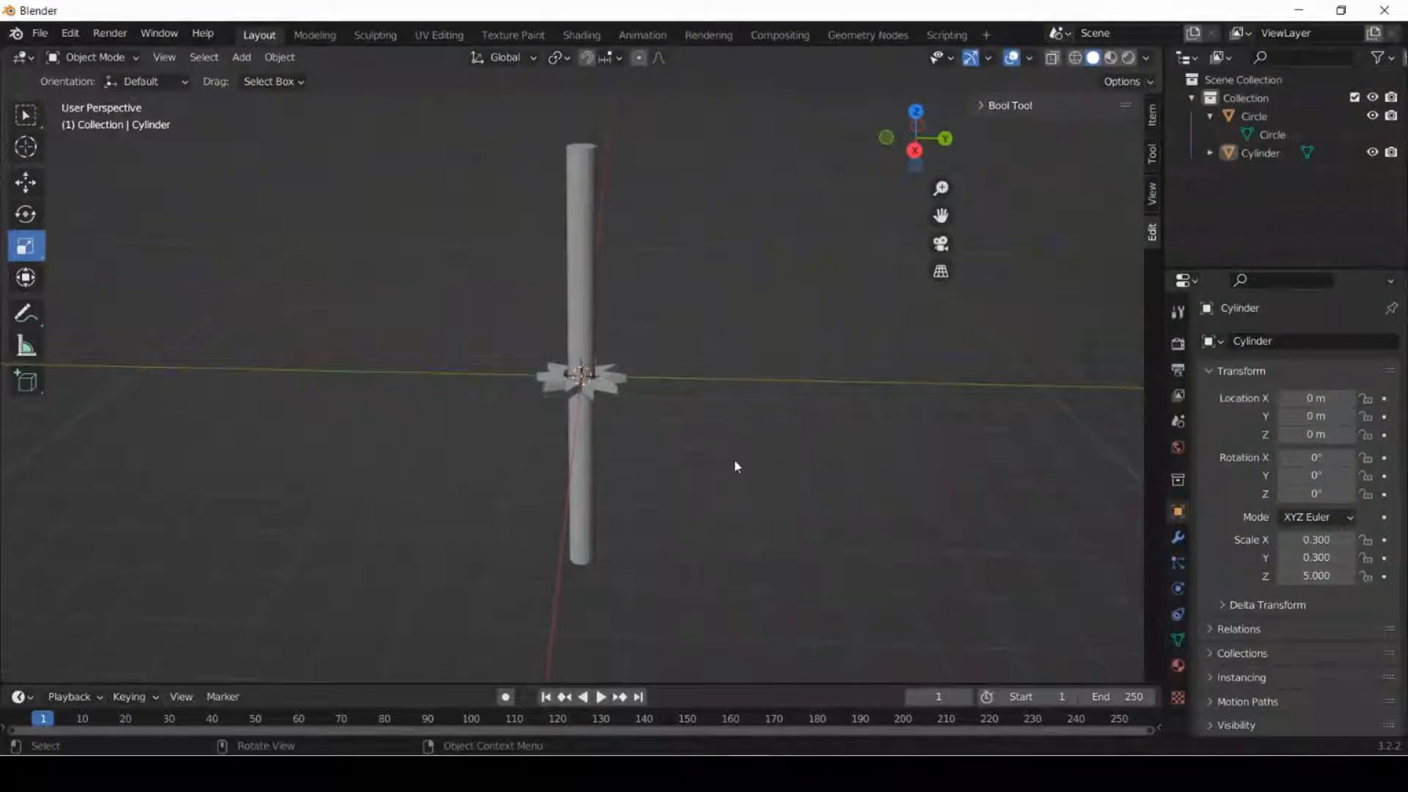
Raise the star along the rod to a Z location of about 1.24 m.
scroll(736, 465, up, 3)
scroll(737, 466, down, 4)
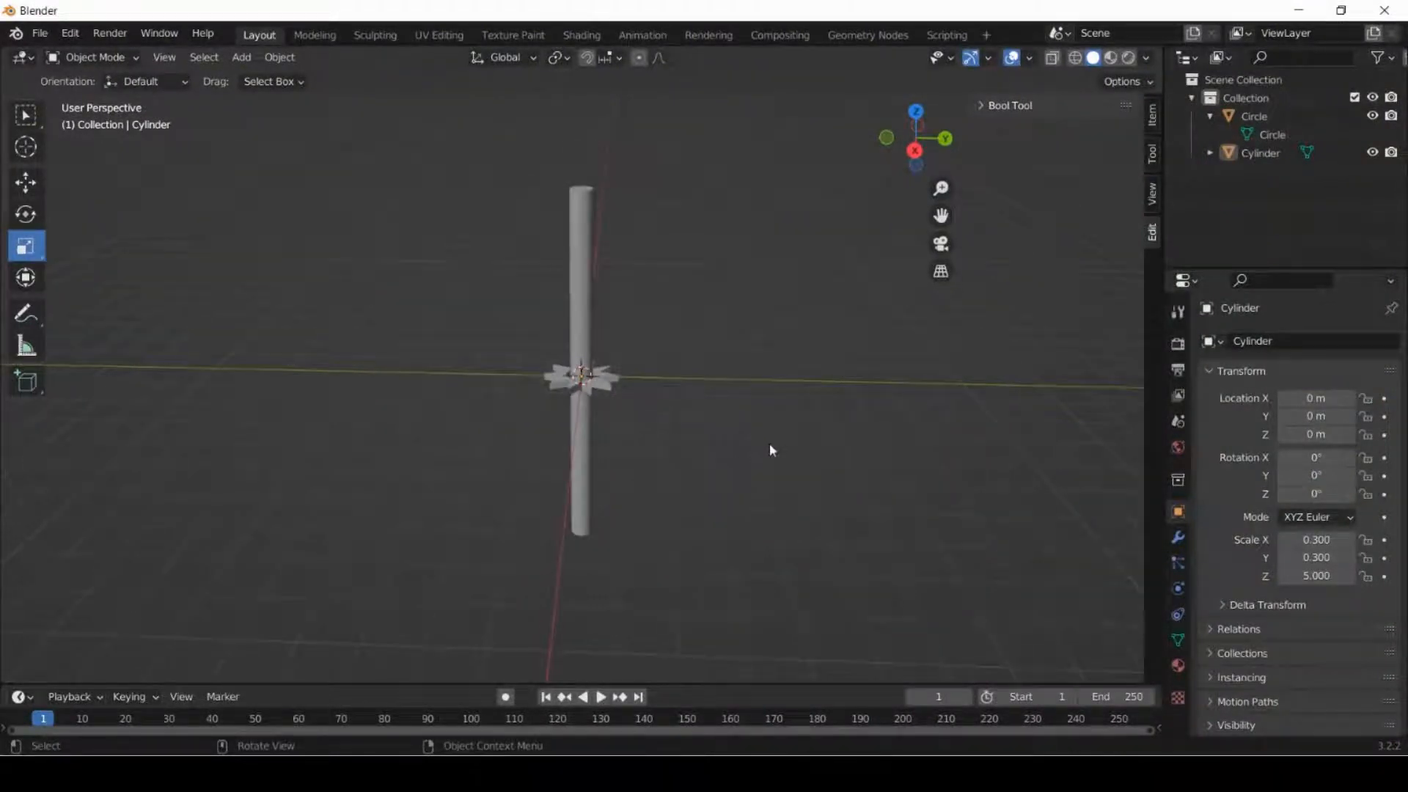
middle_drag(770, 449, 643, 437)
click(597, 389)
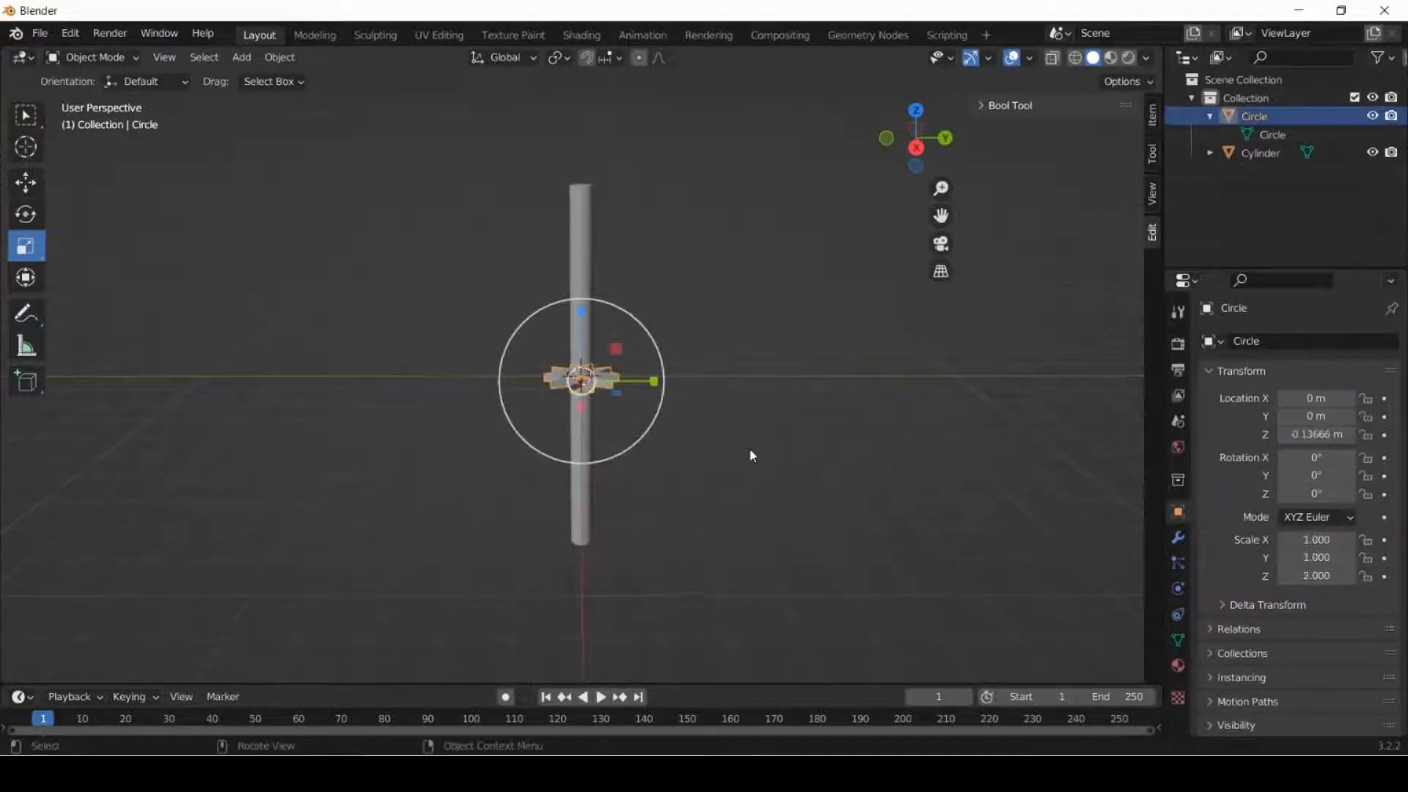
scroll(754, 451, up, 3)
scroll(754, 450, down, 1)
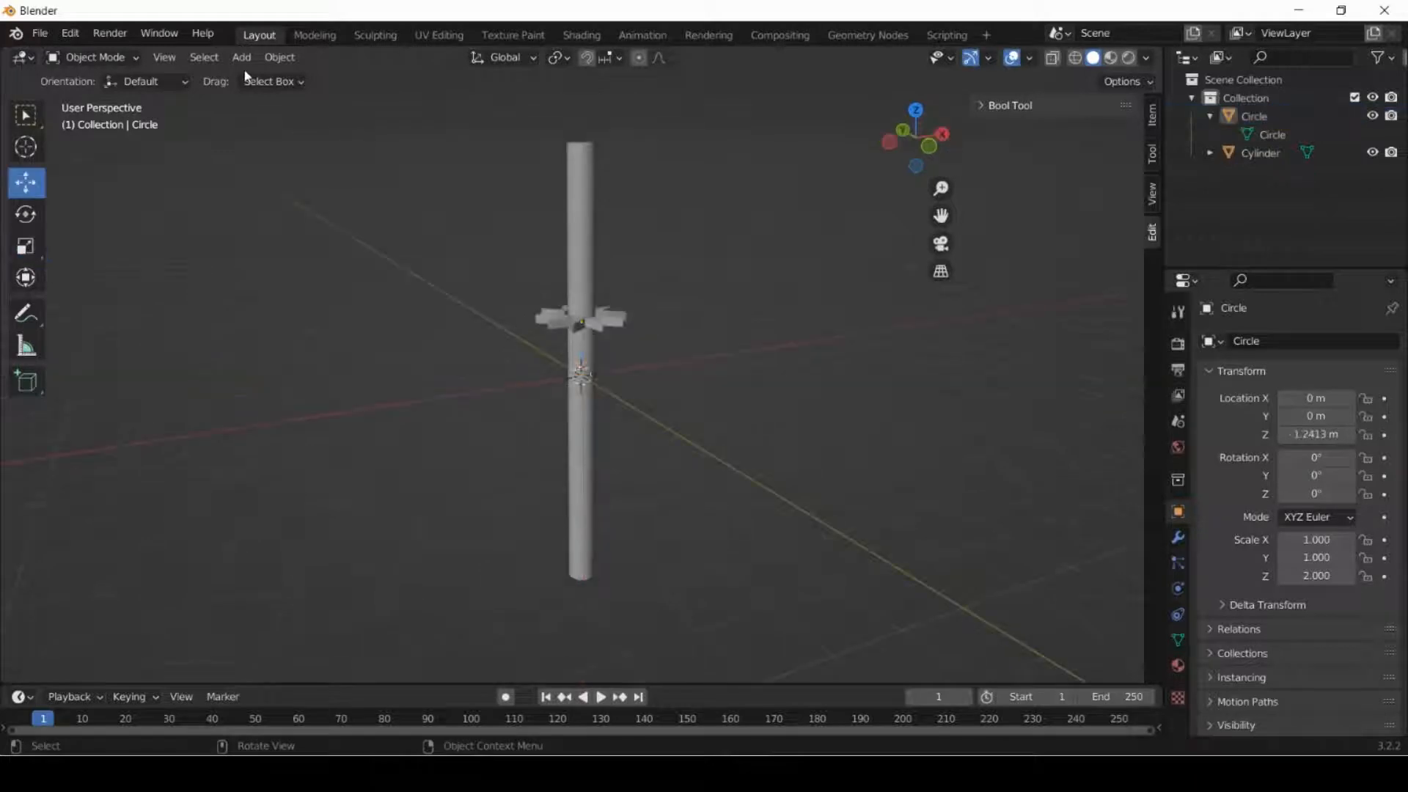
Add a 20-vertex cylinder with 1 m radius and 2 m depth, and move it to about -2.77 m in X.
click(241, 57)
mouse_move(279, 78)
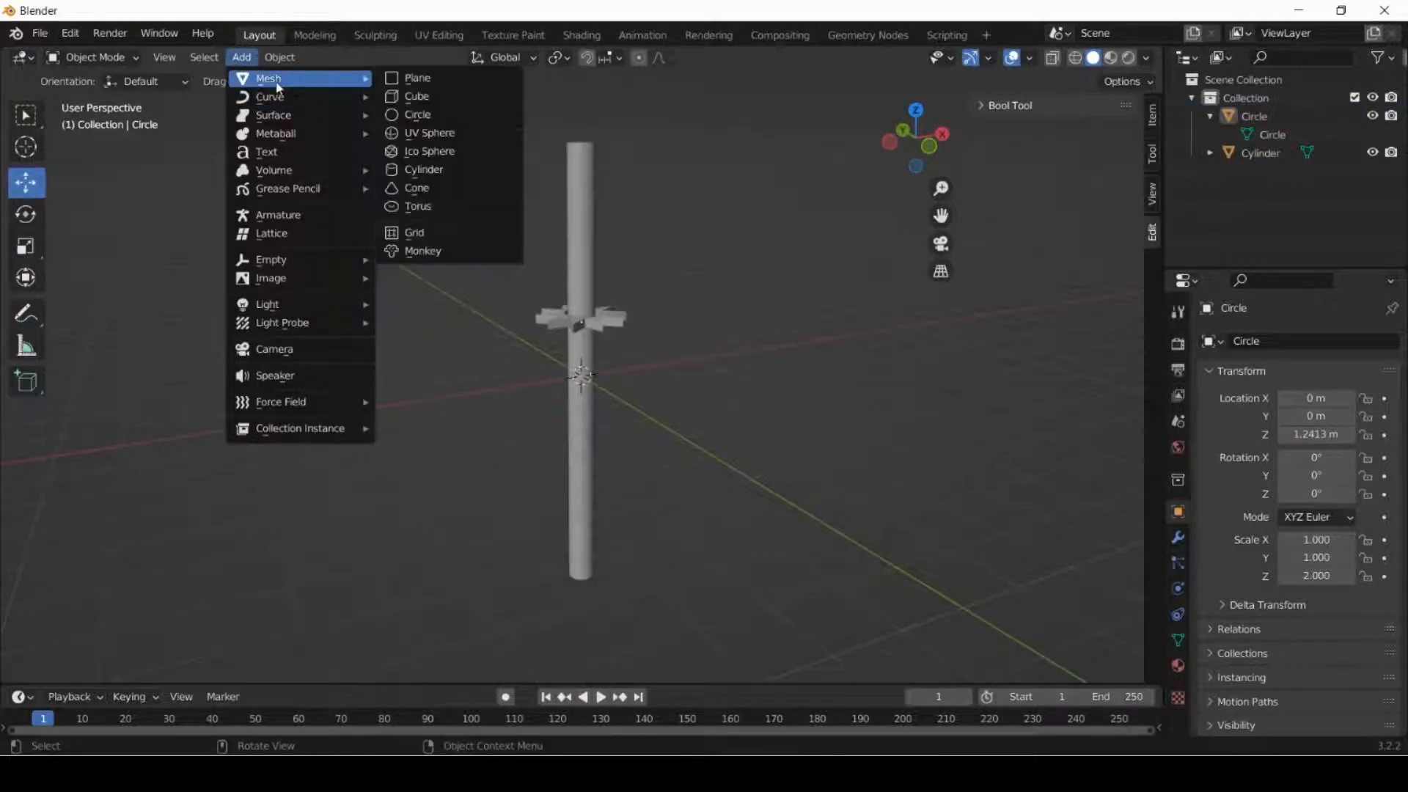
click(406, 170)
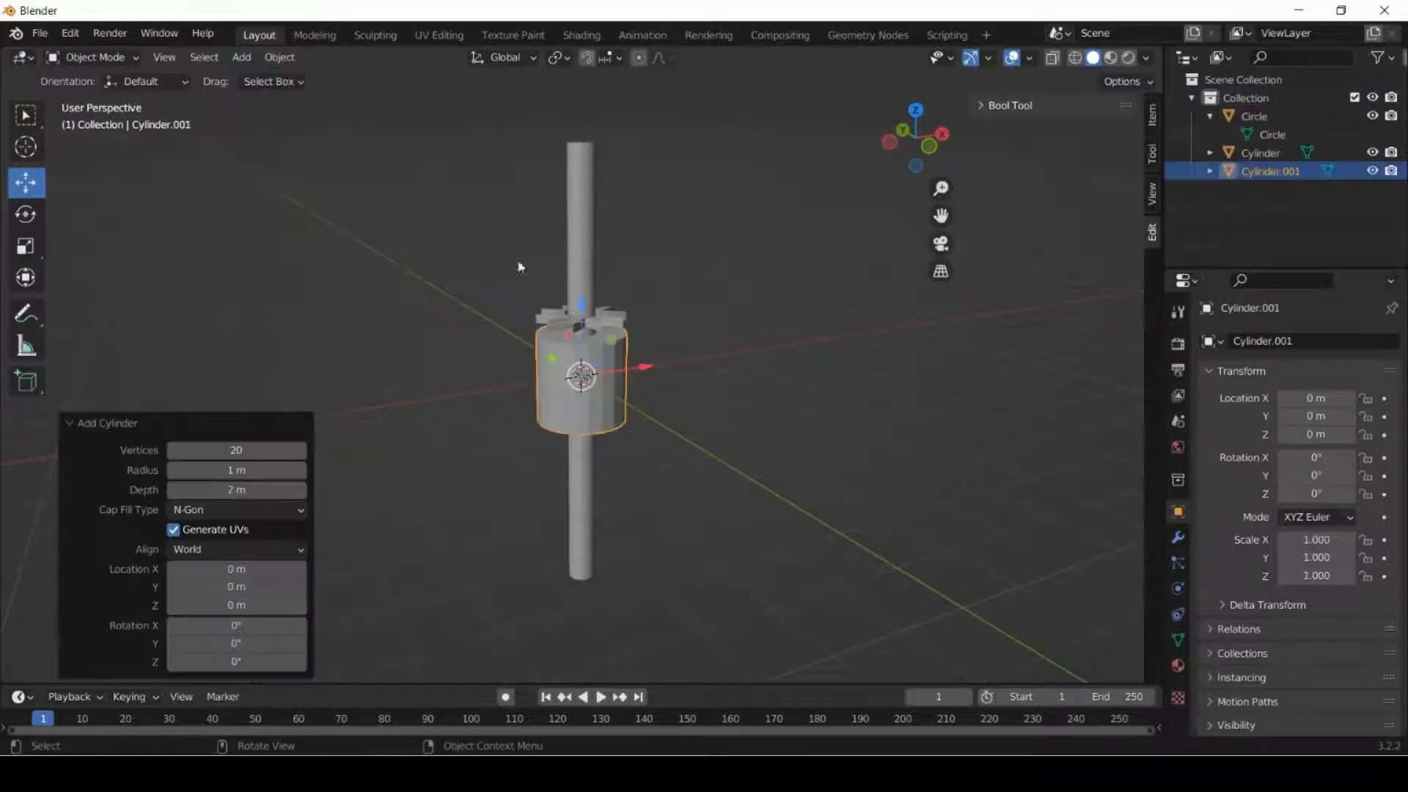
drag(648, 374, 525, 393)
middle_drag(684, 428, 667, 421)
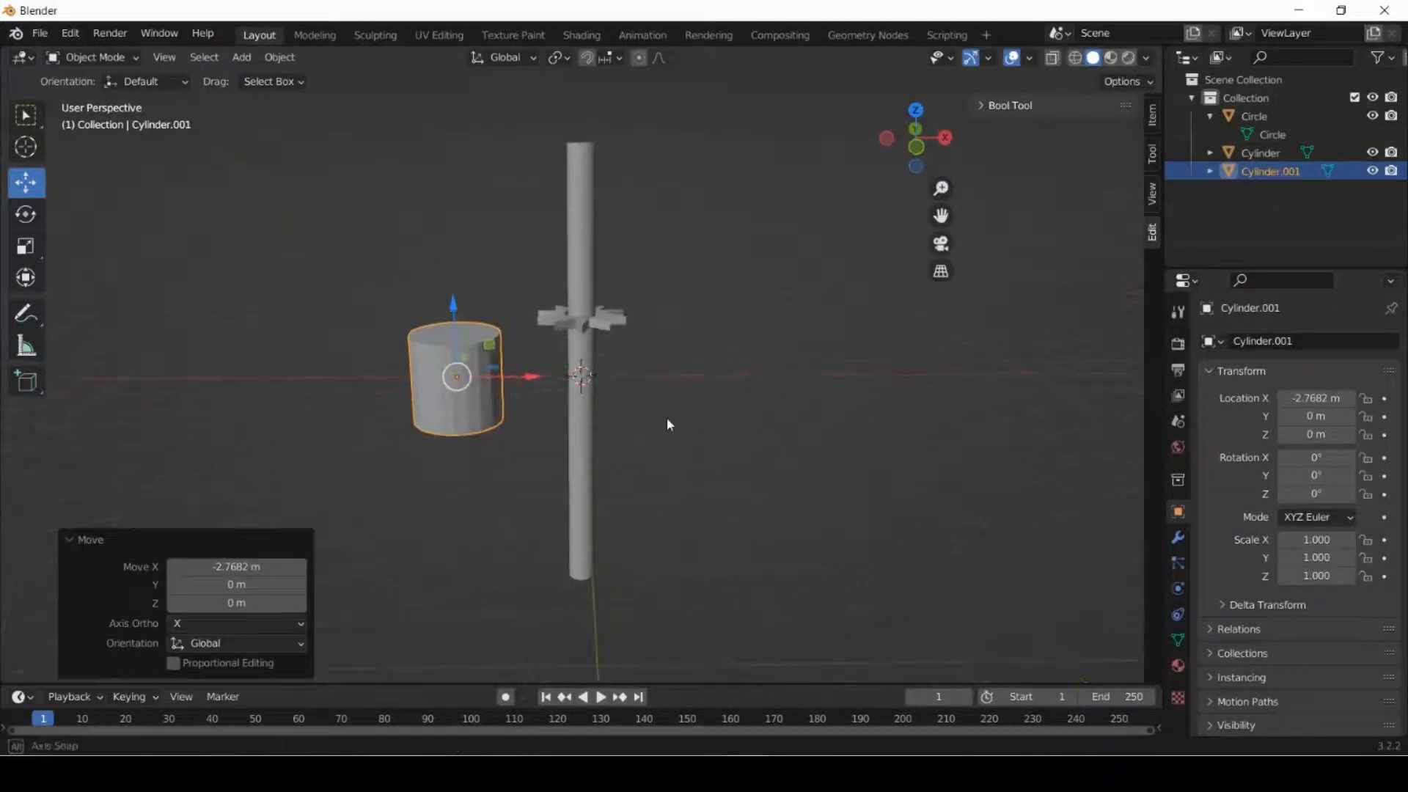
Flatten the 20-vertex cylinder into a disc with a Z scale of about 0.19.
click(25, 246)
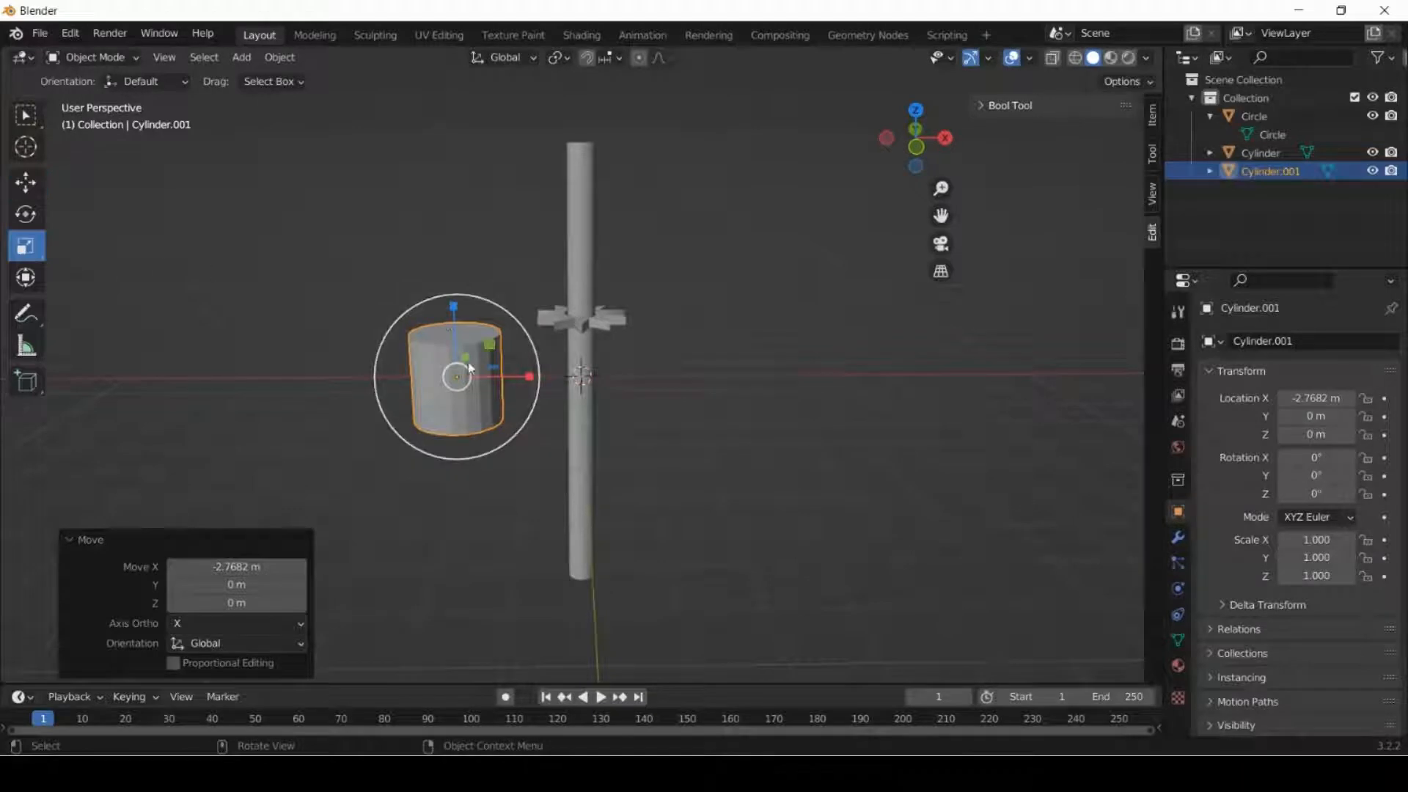
drag(453, 312, 457, 372)
scroll(555, 470, up, 2)
middle_drag(556, 469, 604, 490)
Widen the flattened disc by setting its X and Y scale to 1.5.
click(1318, 540)
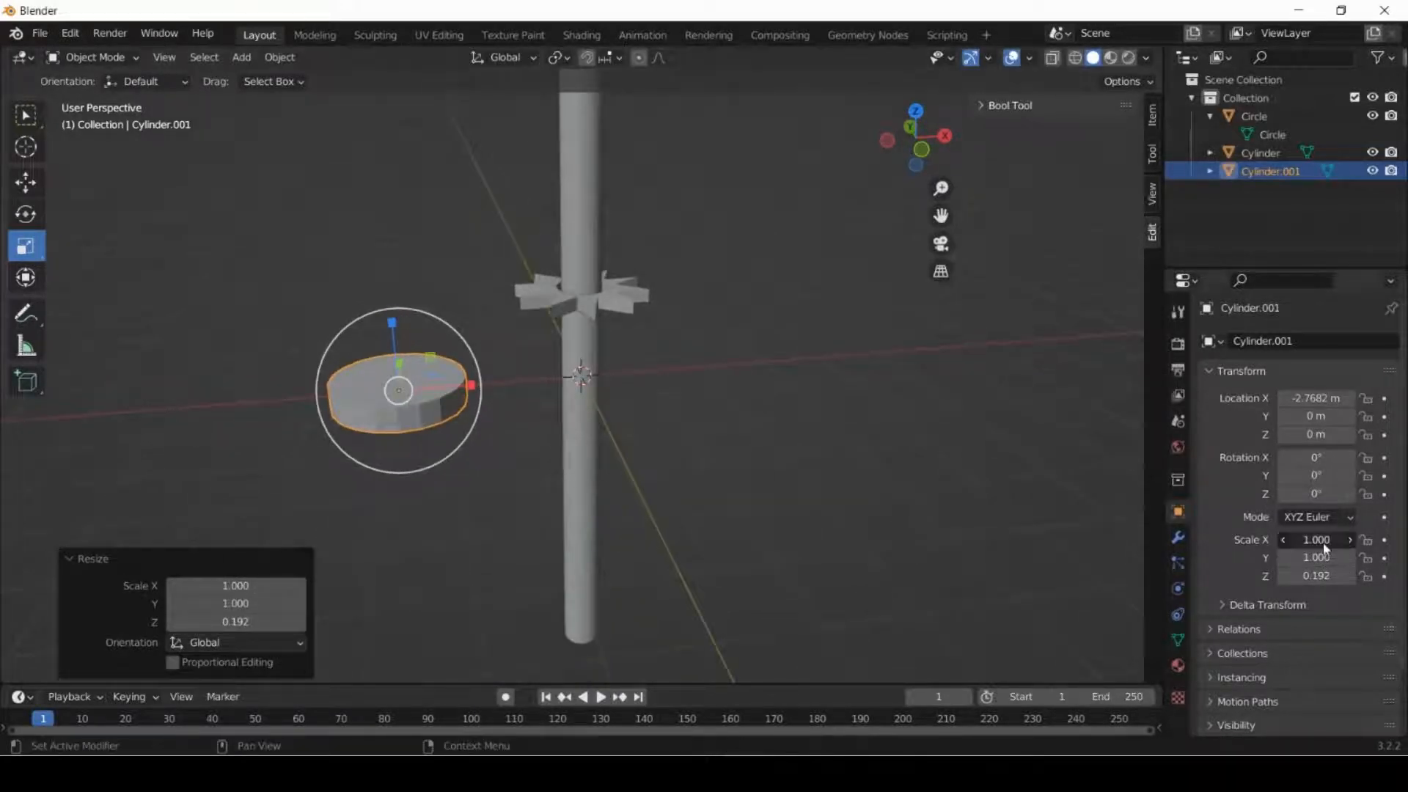
text(1.5)
key(Tab)
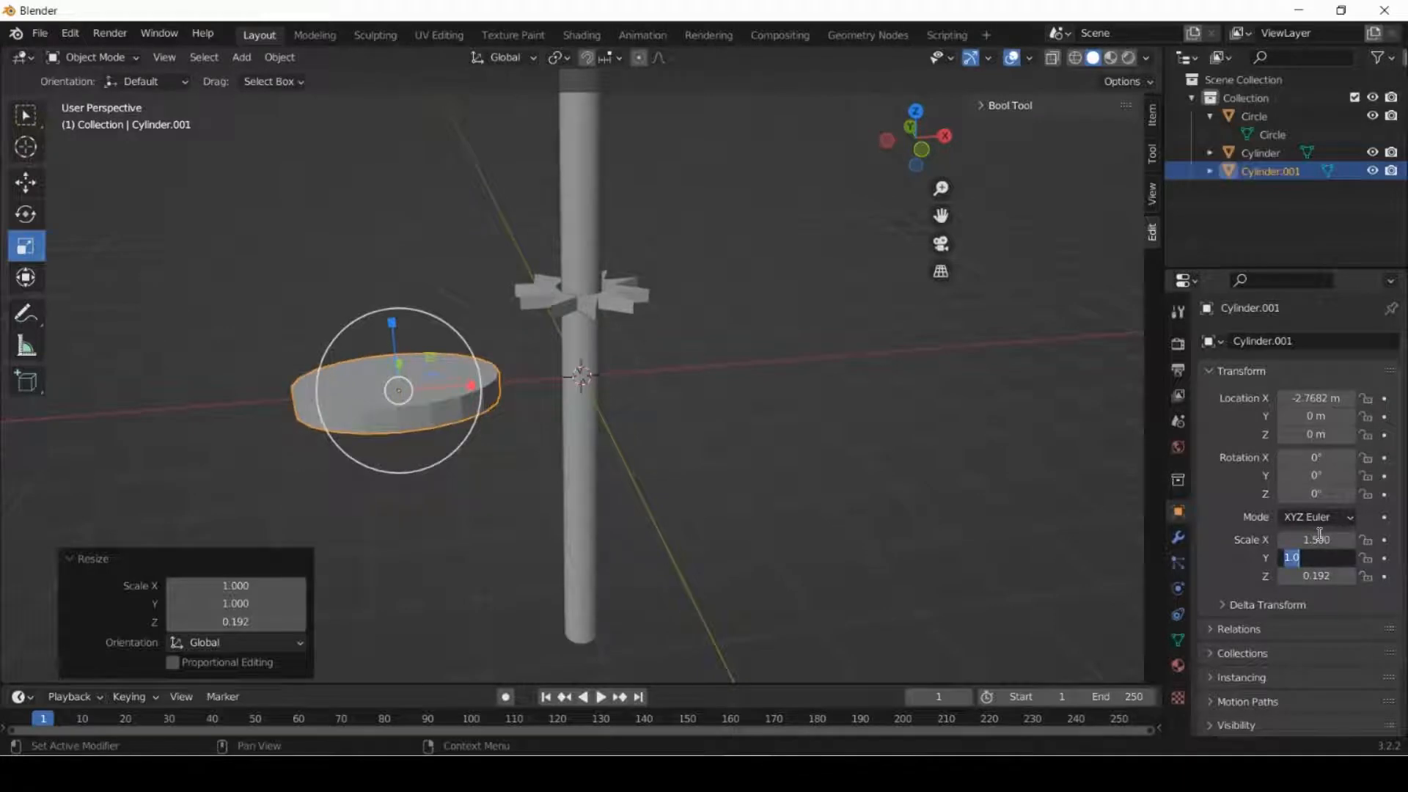
text(1)
key(Tab)
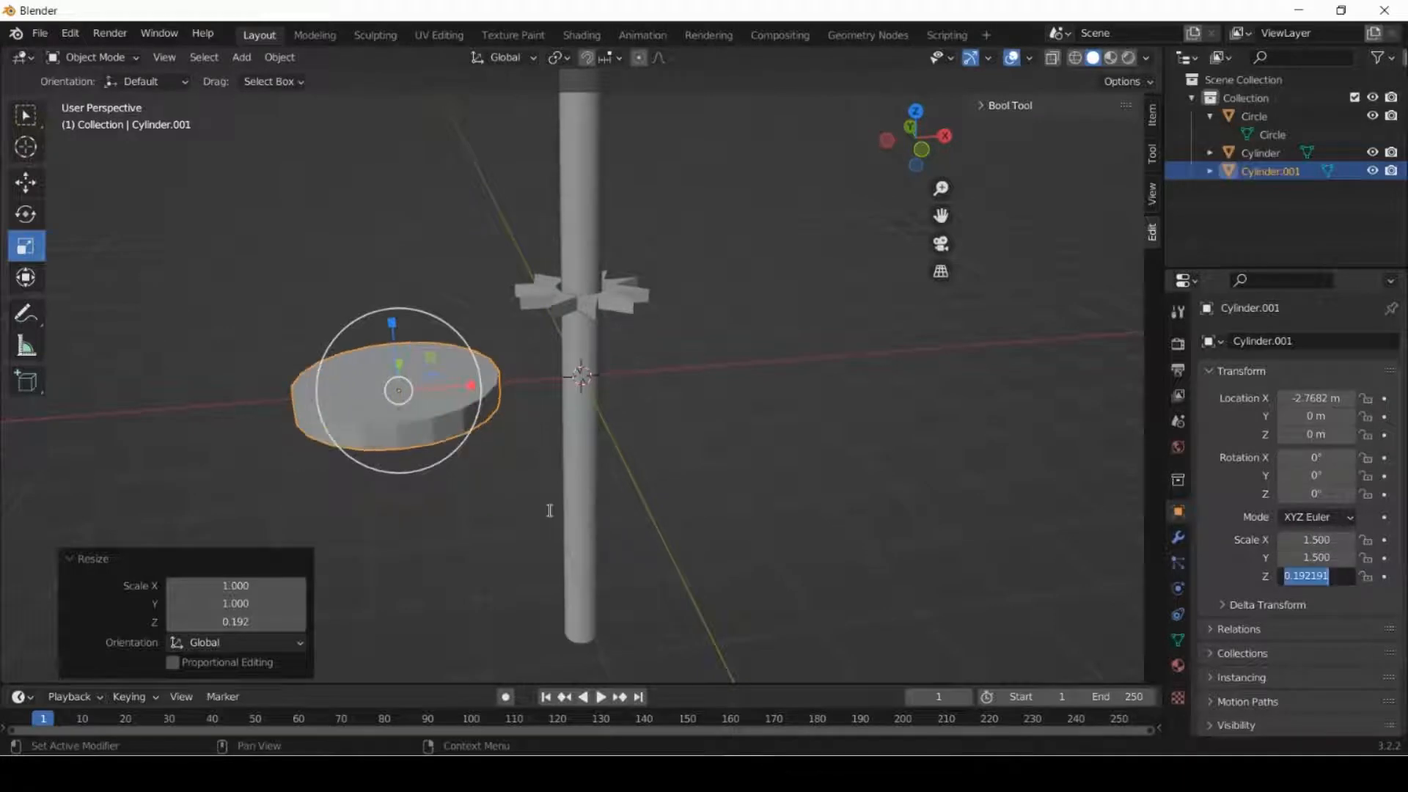
key(Return)
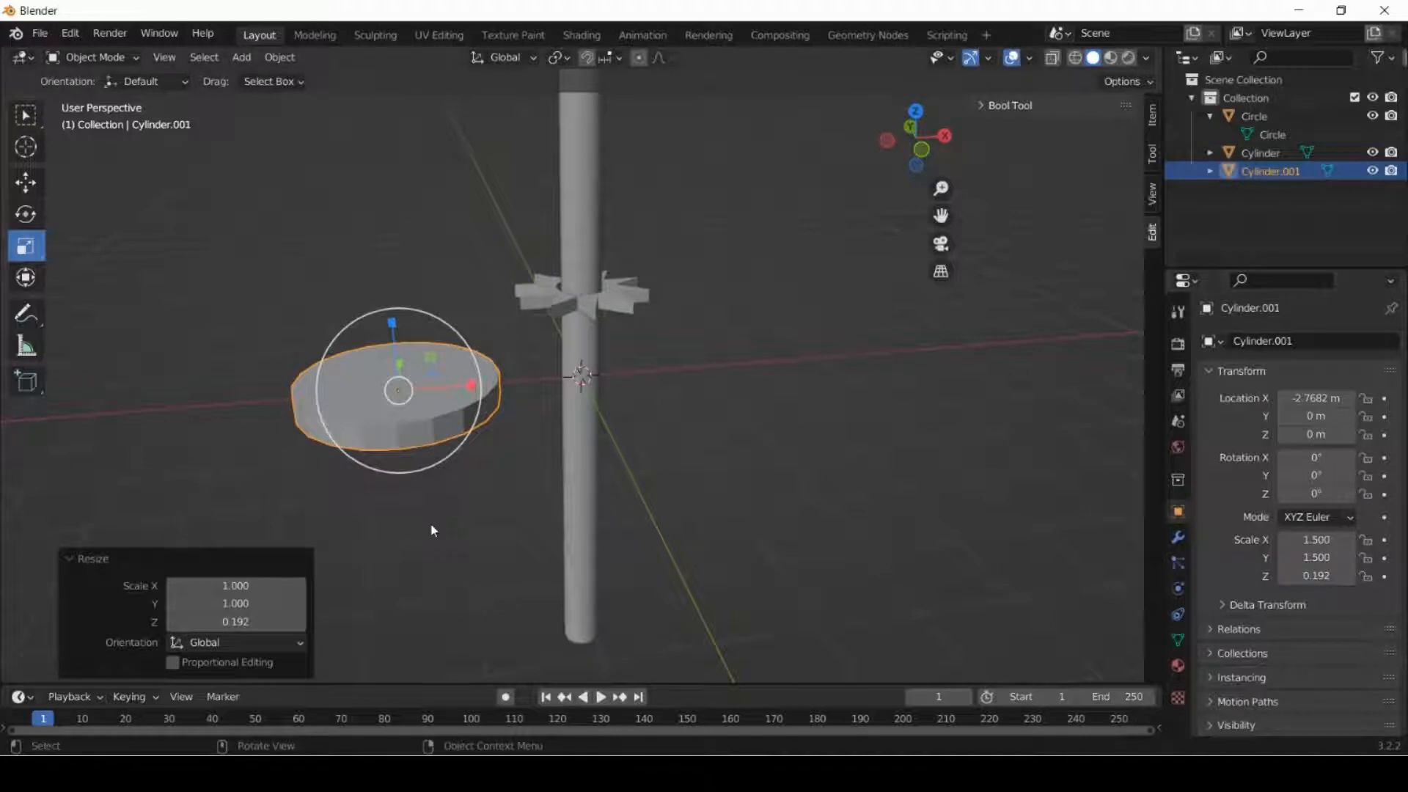
In Edit Mode, inset the top face of the flattened disc by about 0.24 m.
mouse_move(431, 526)
middle_down()
mouse_move(499, 509)
mouse_move(547, 553)
mouse_move(448, 525)
middle_up()
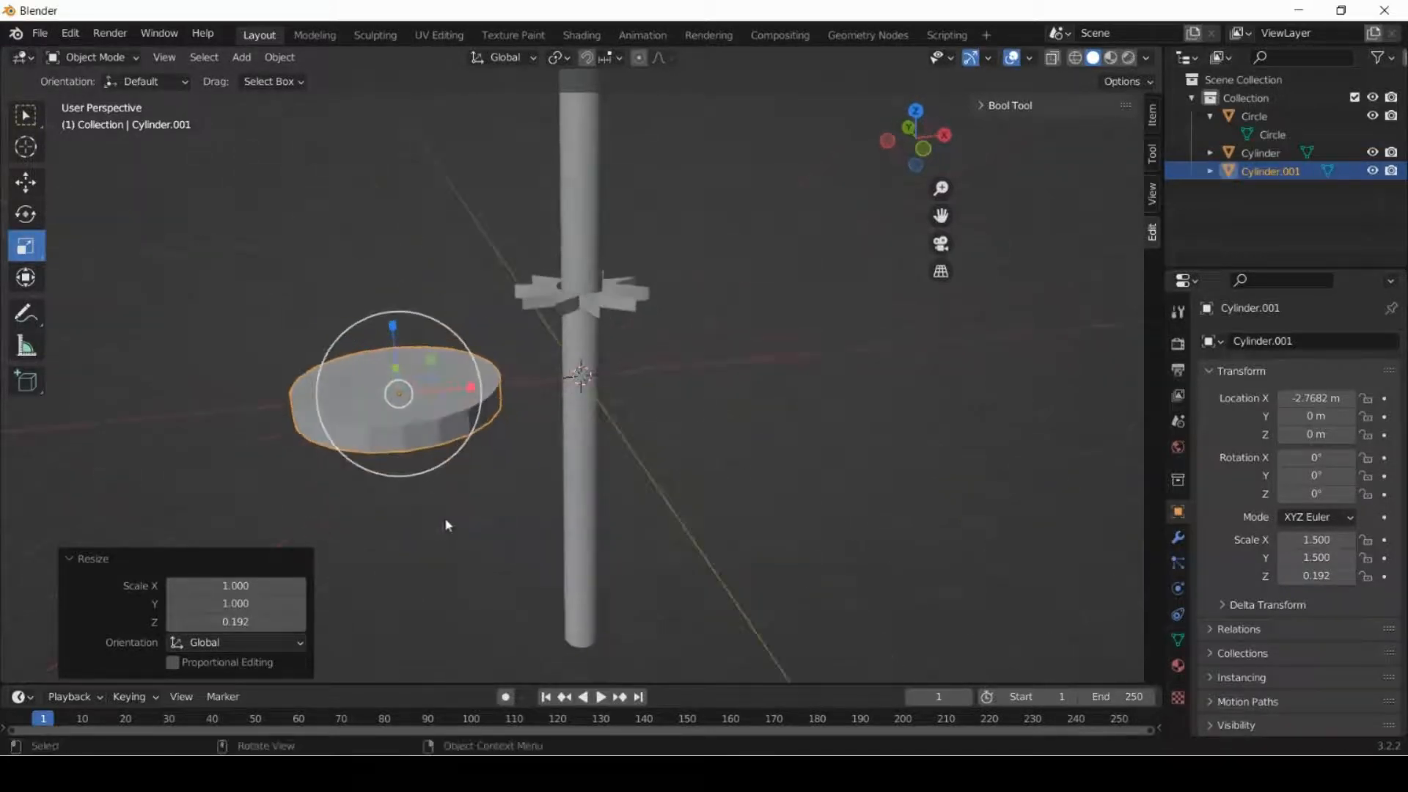
click(122, 59)
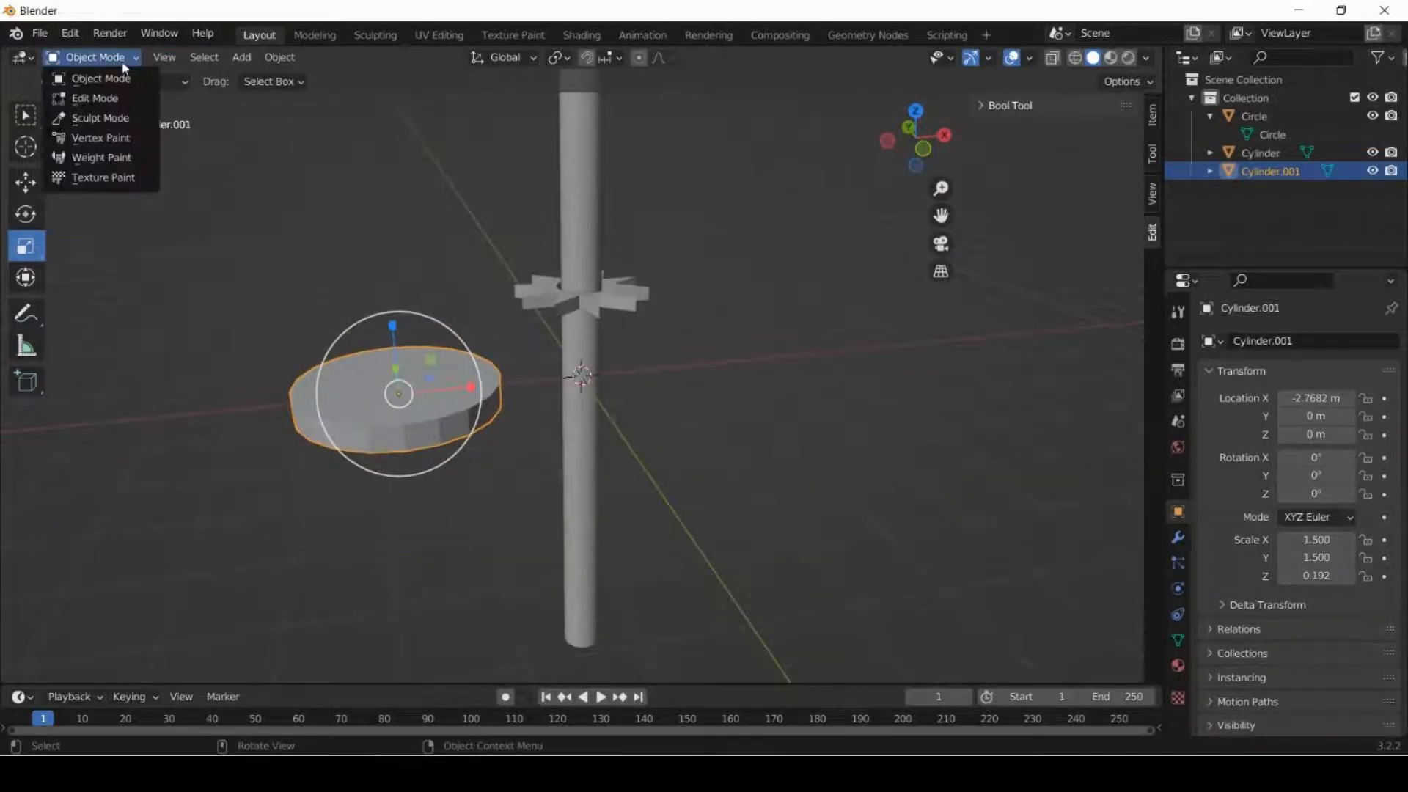
click(115, 105)
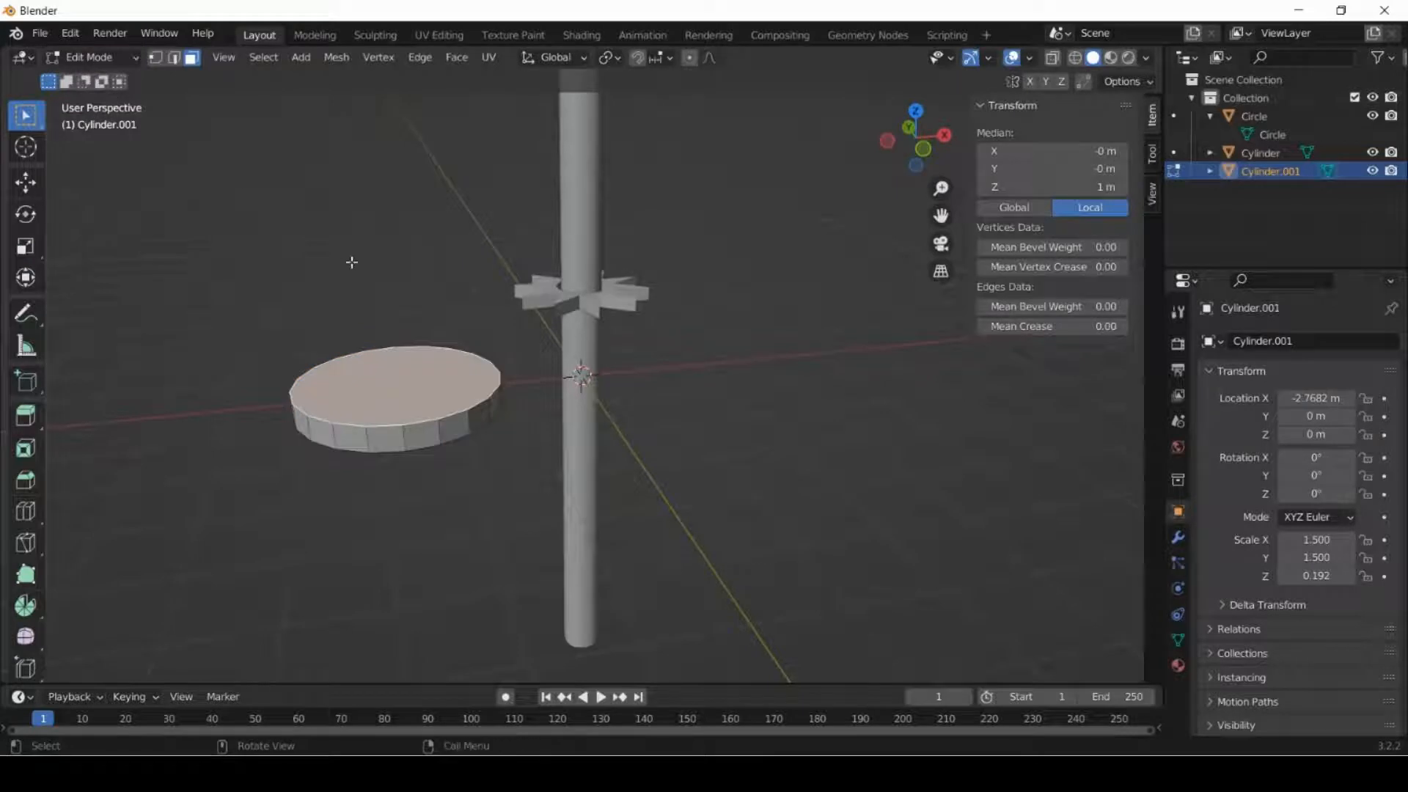
key(KP_7)
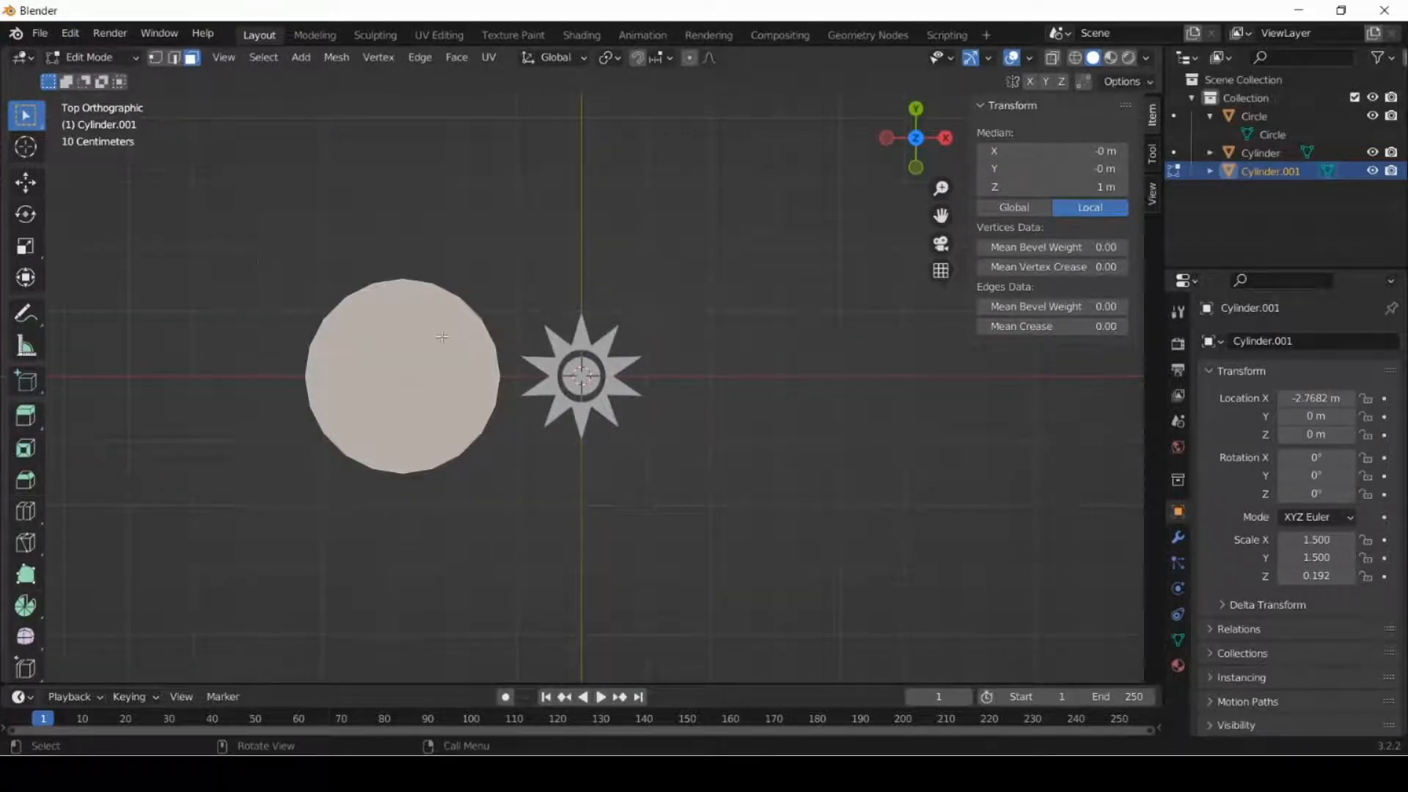
key(i)
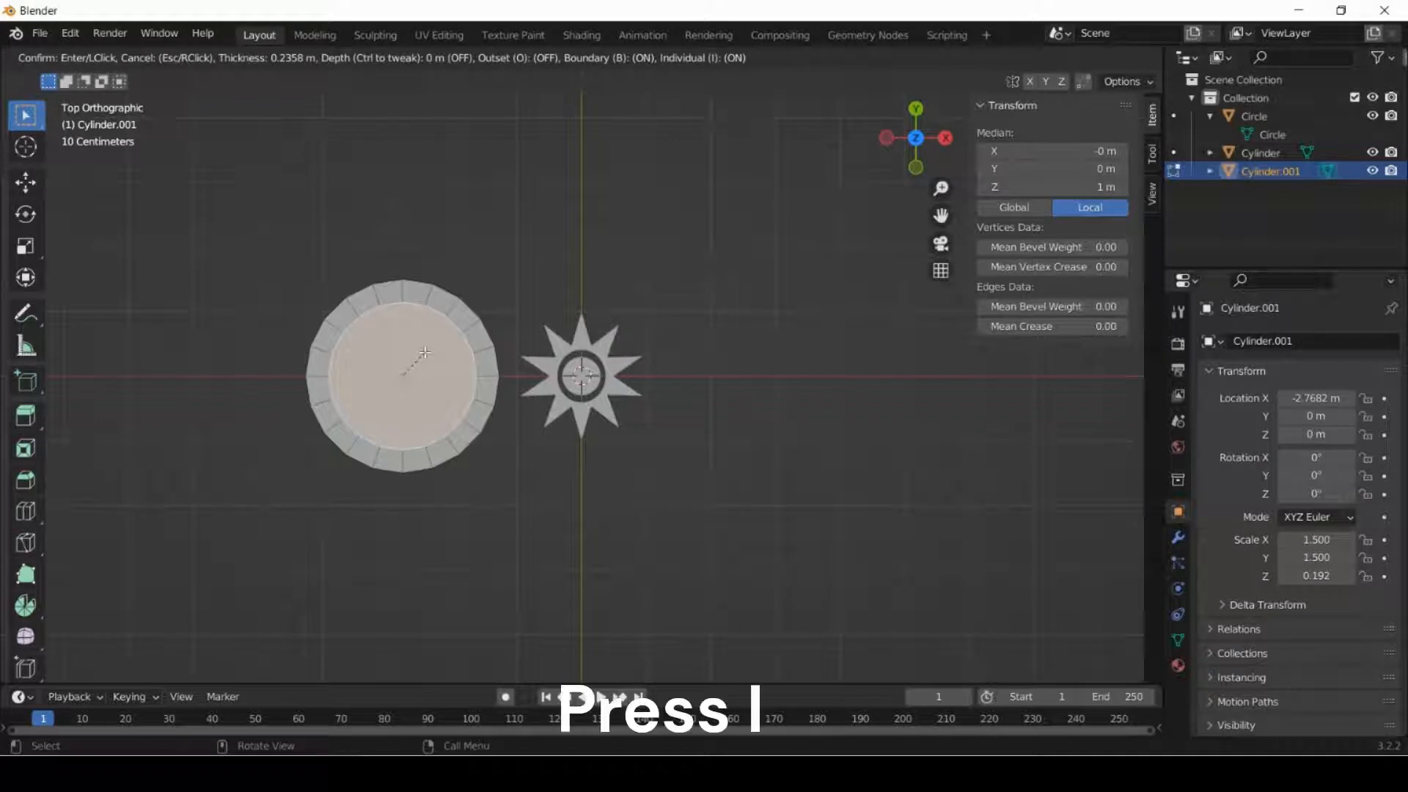
click(424, 352)
Extrude the top rim faces on the rod side of the disc upward about 1.6 m to form a curved backrest.
middle_drag(544, 509, 517, 351)
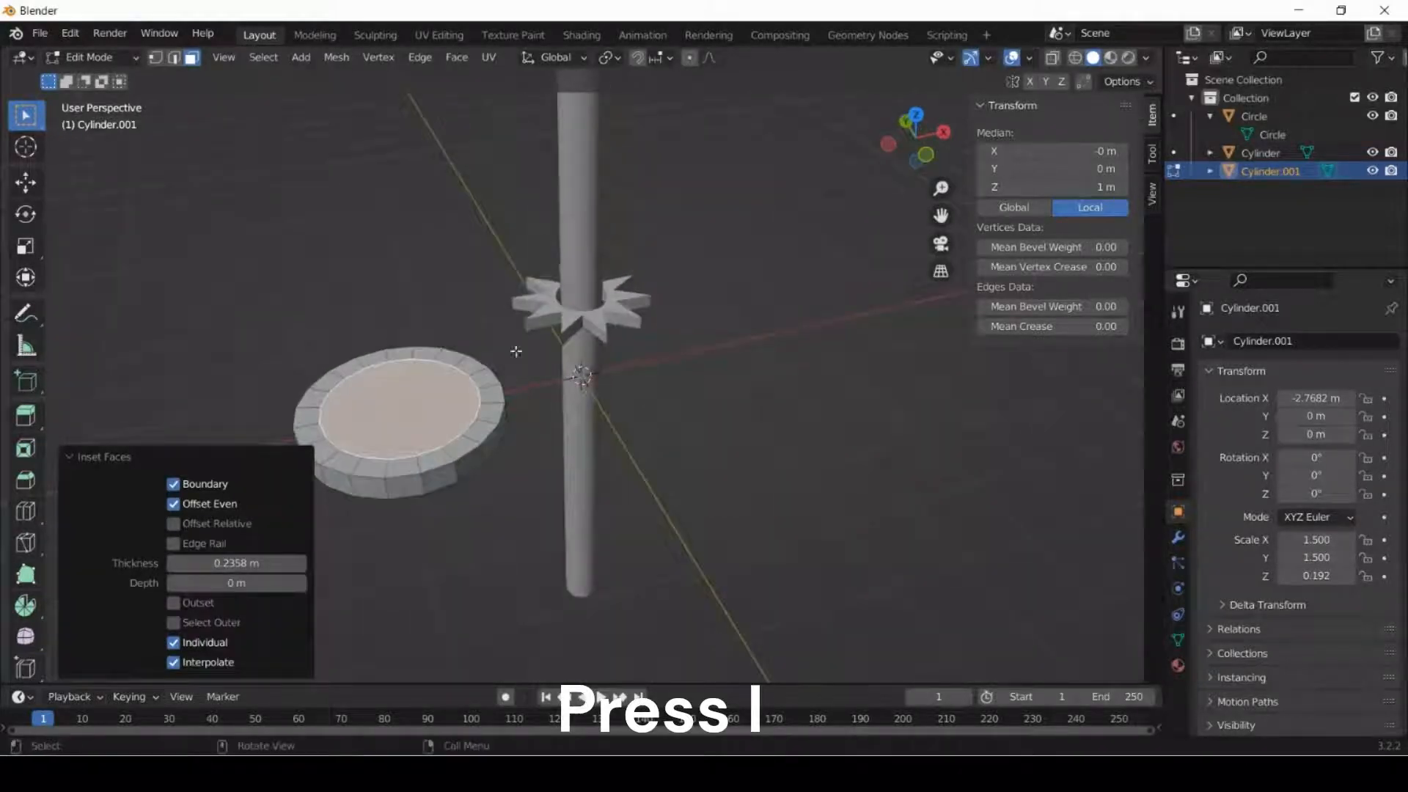
shift+click(404, 354)
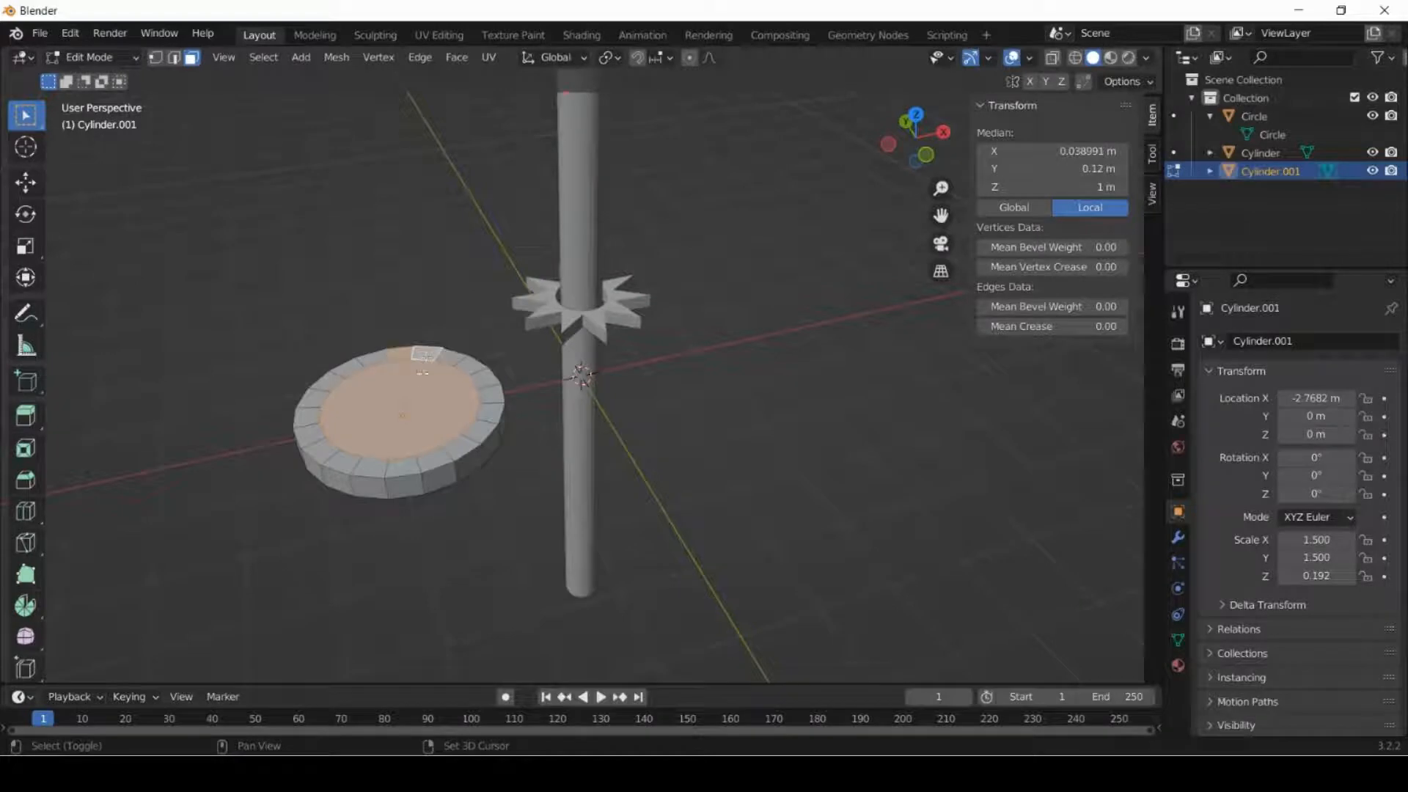
click(431, 360)
shift+click(449, 356)
shift+click(472, 366)
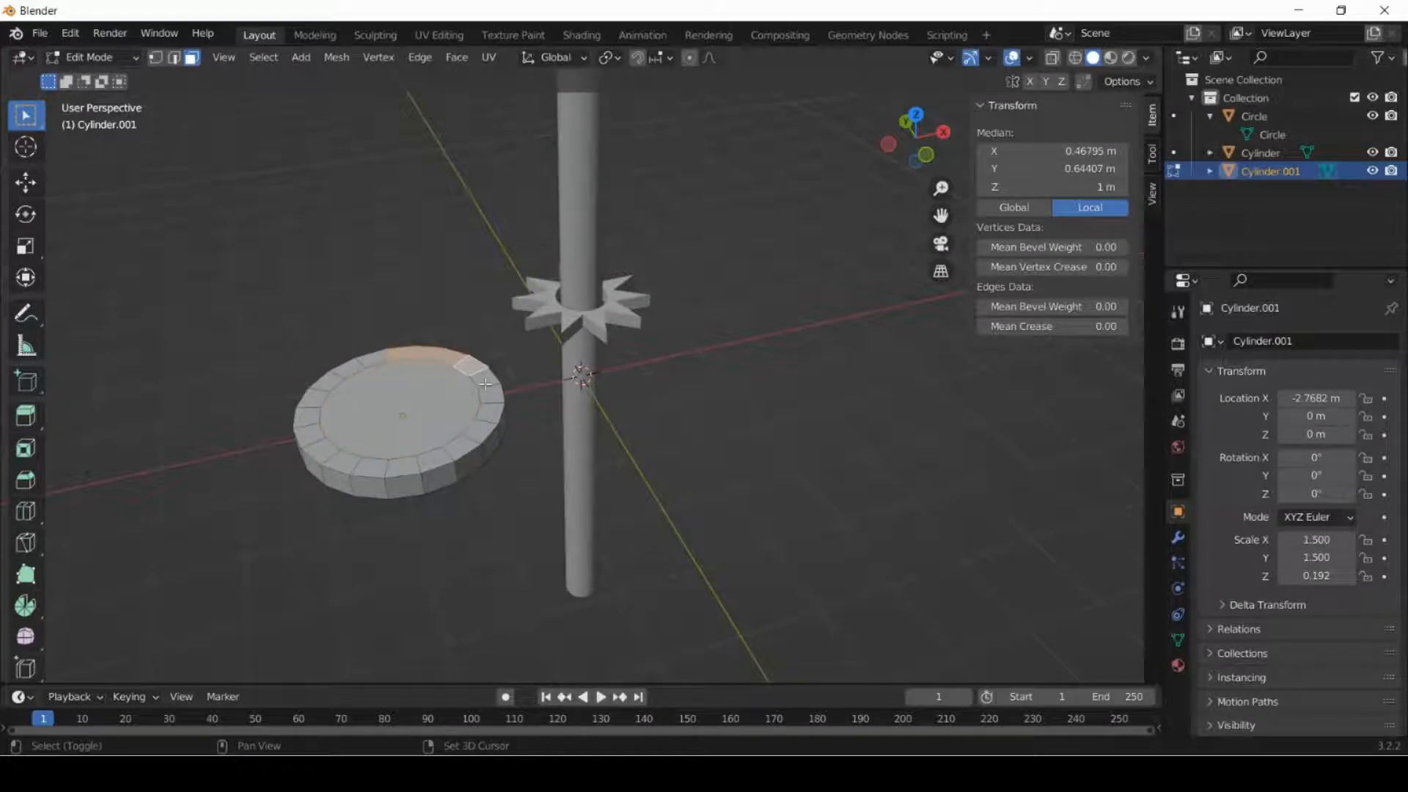
shift+click(486, 381)
shift+click(498, 401)
shift+click(497, 418)
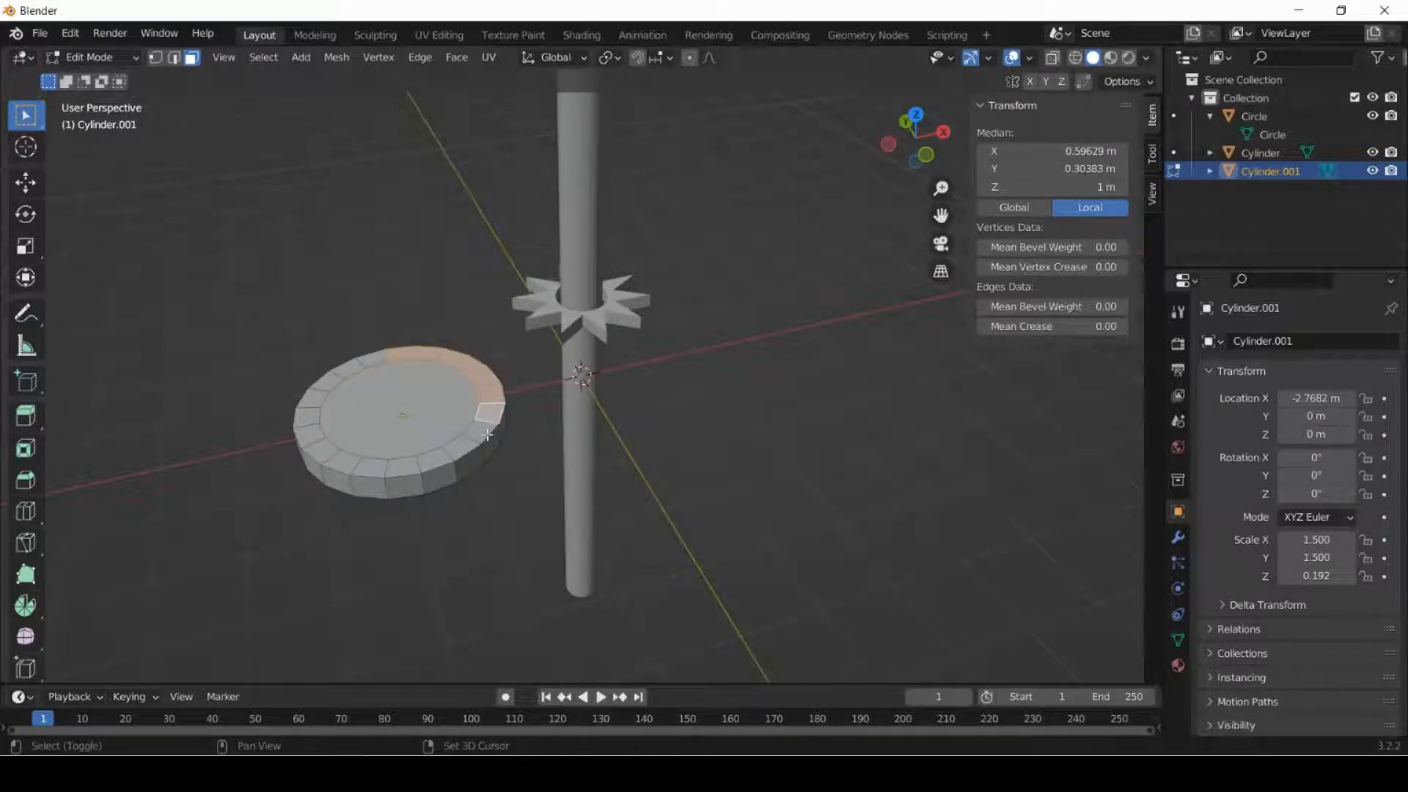
shift+click(483, 438)
key(ctrl+z)
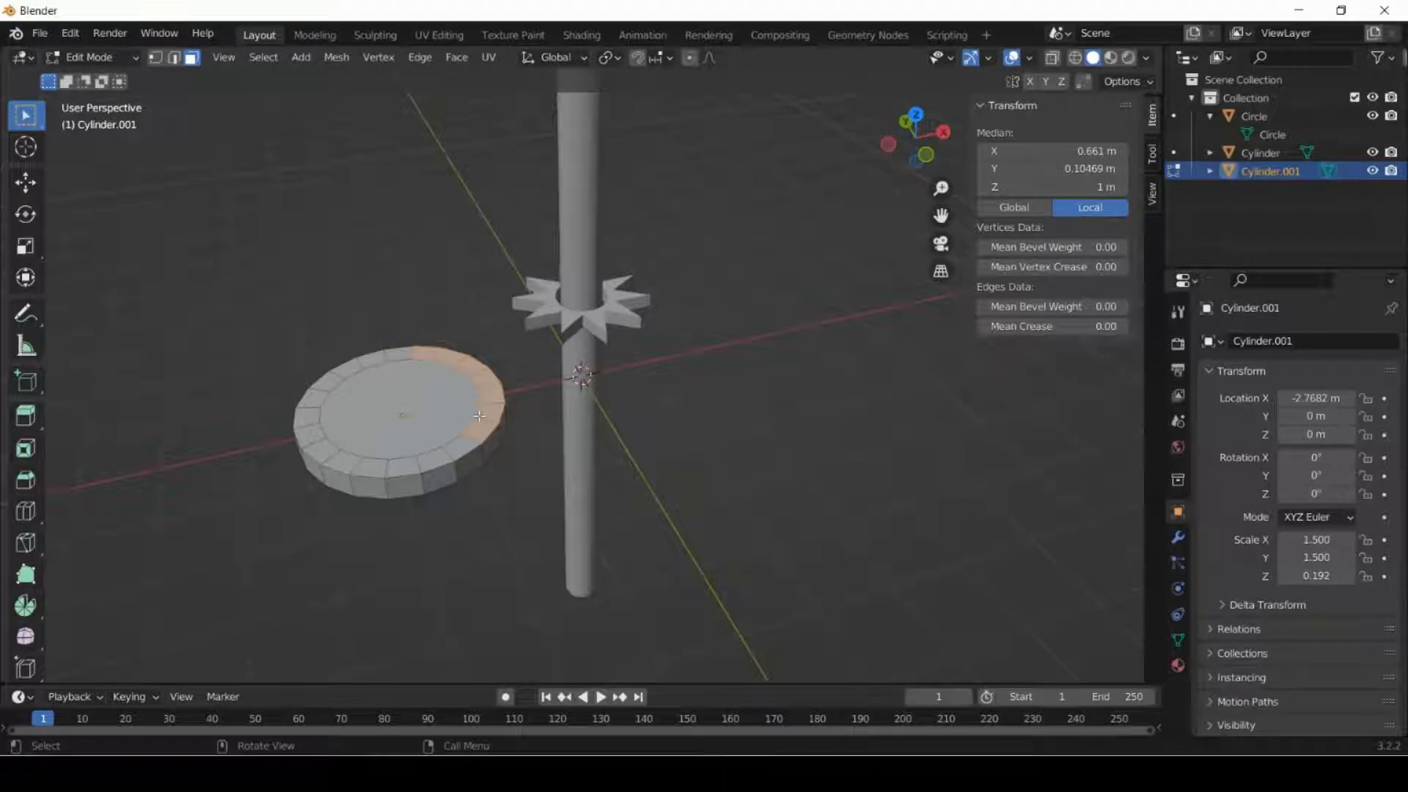
key(e)
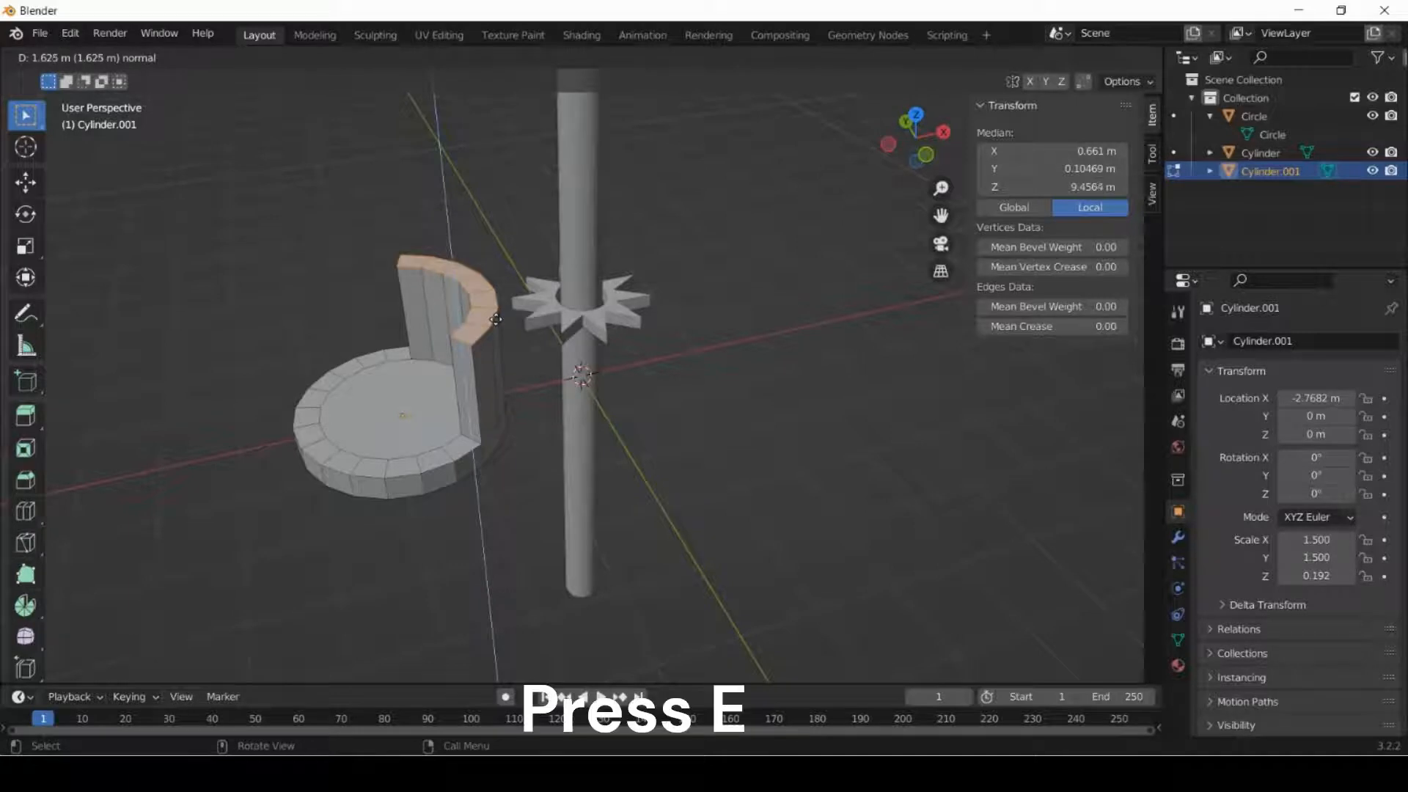
click(496, 319)
Extrude four rim faces on each side of the backrest upward about 0.44 m as armrests.
middle_drag(540, 508, 434, 439)
click(433, 437)
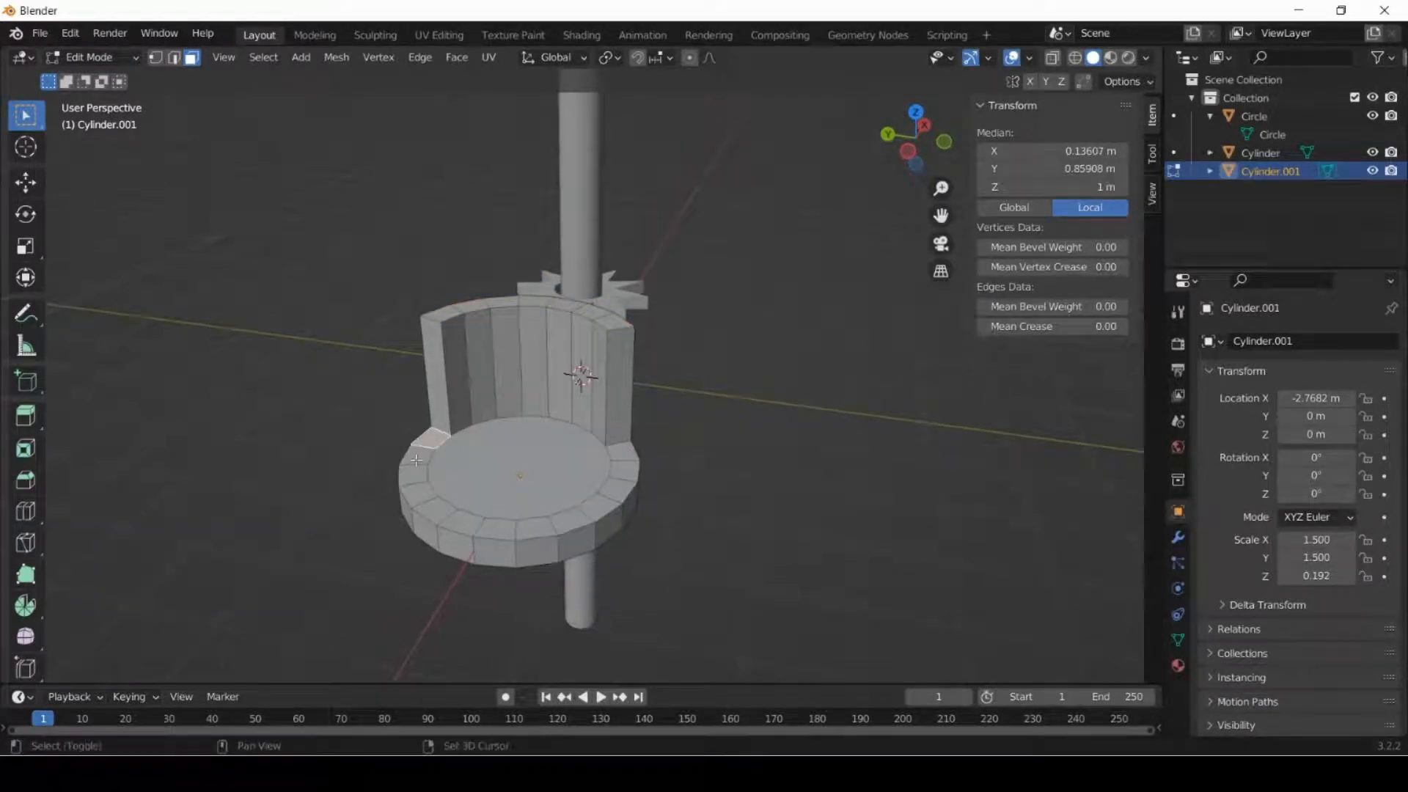
shift+click(413, 453)
shift+click(410, 473)
shift+click(417, 492)
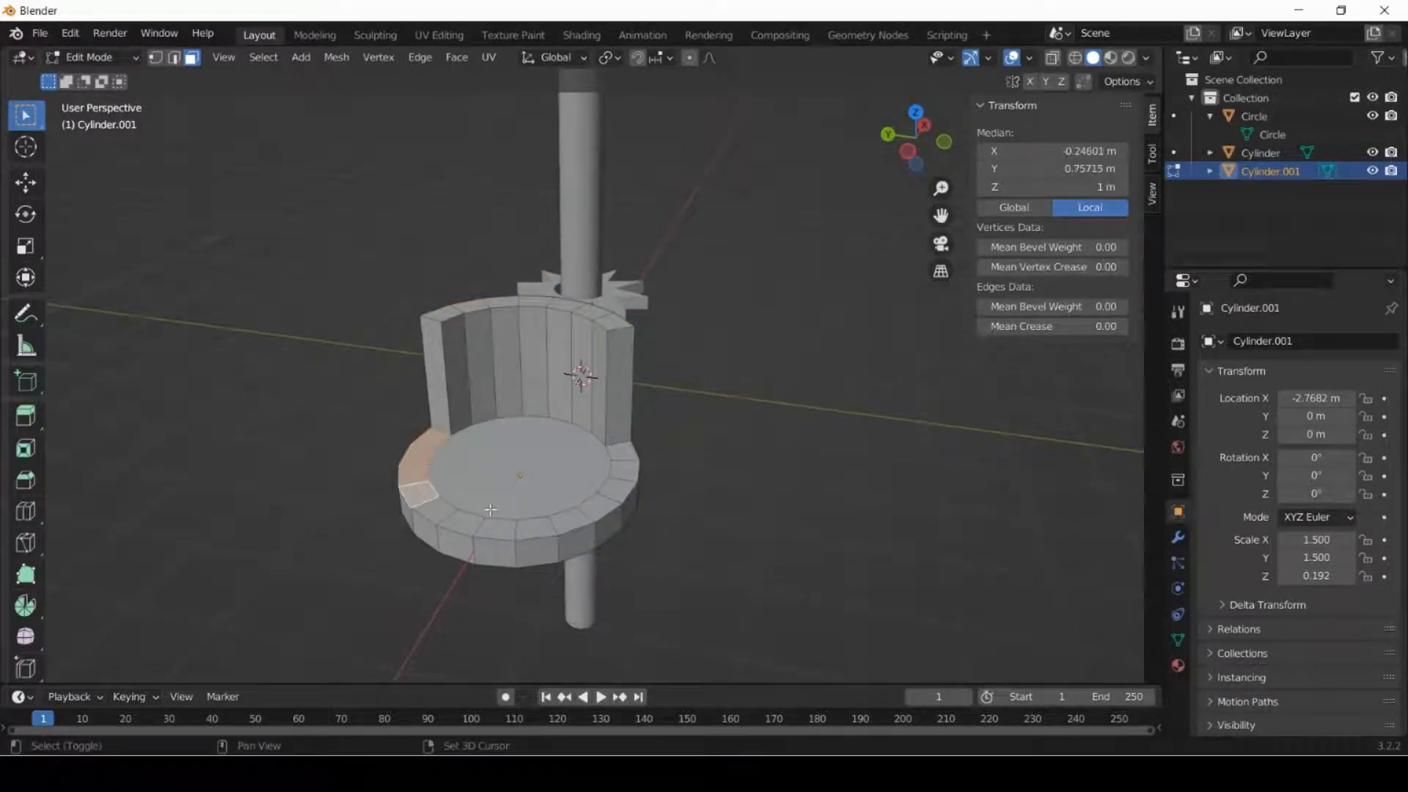
shift+click(625, 455)
shift+click(624, 471)
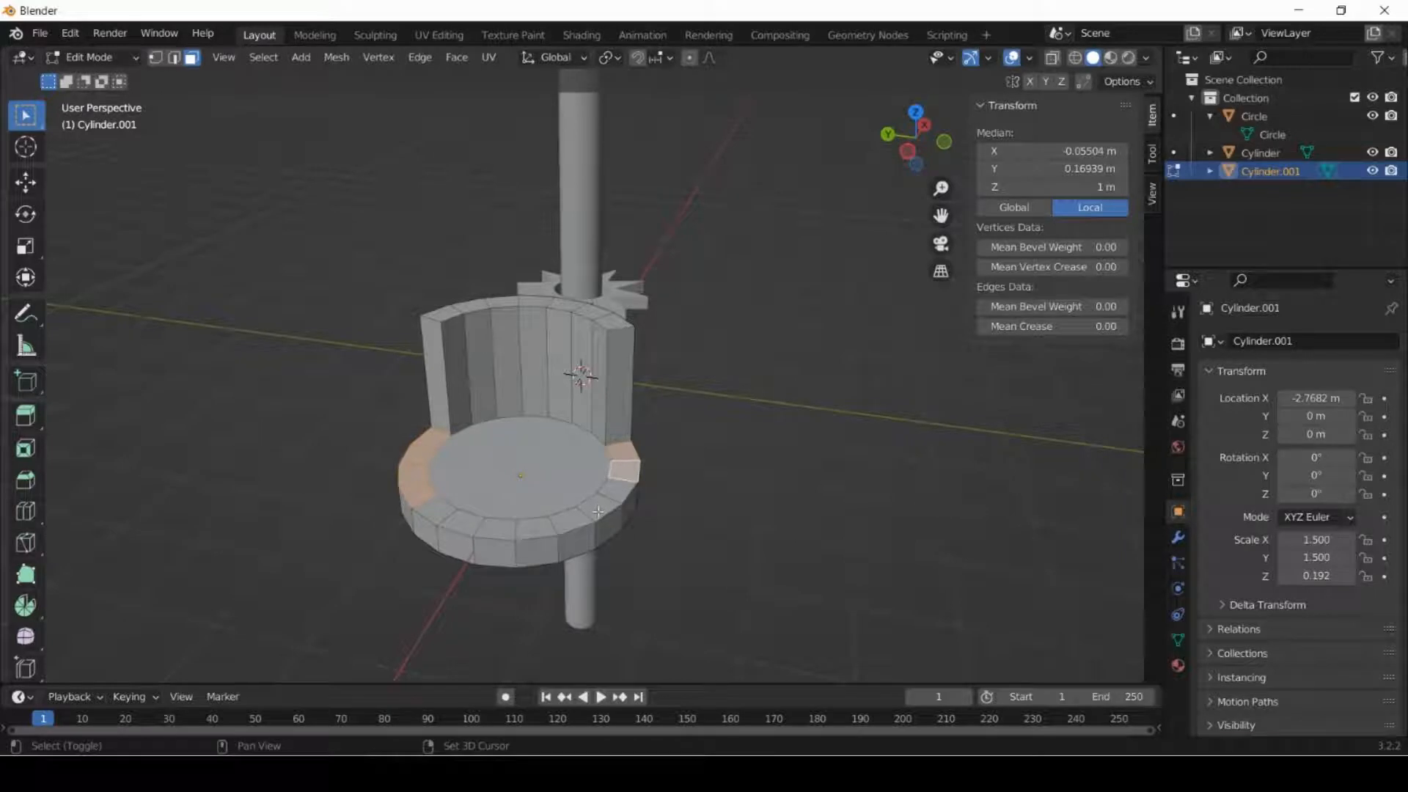
shift+click(597, 512)
shift+click(622, 490)
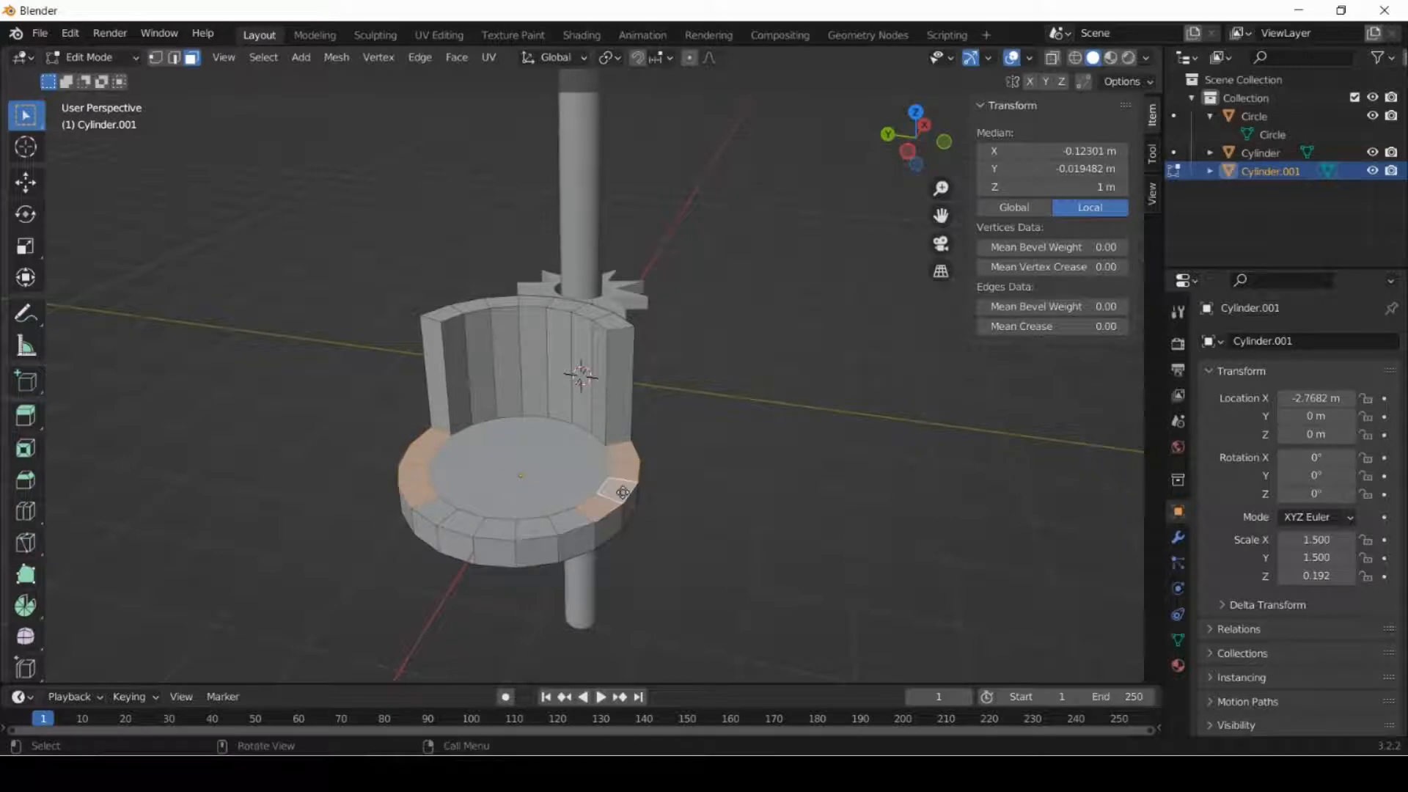
key(e)
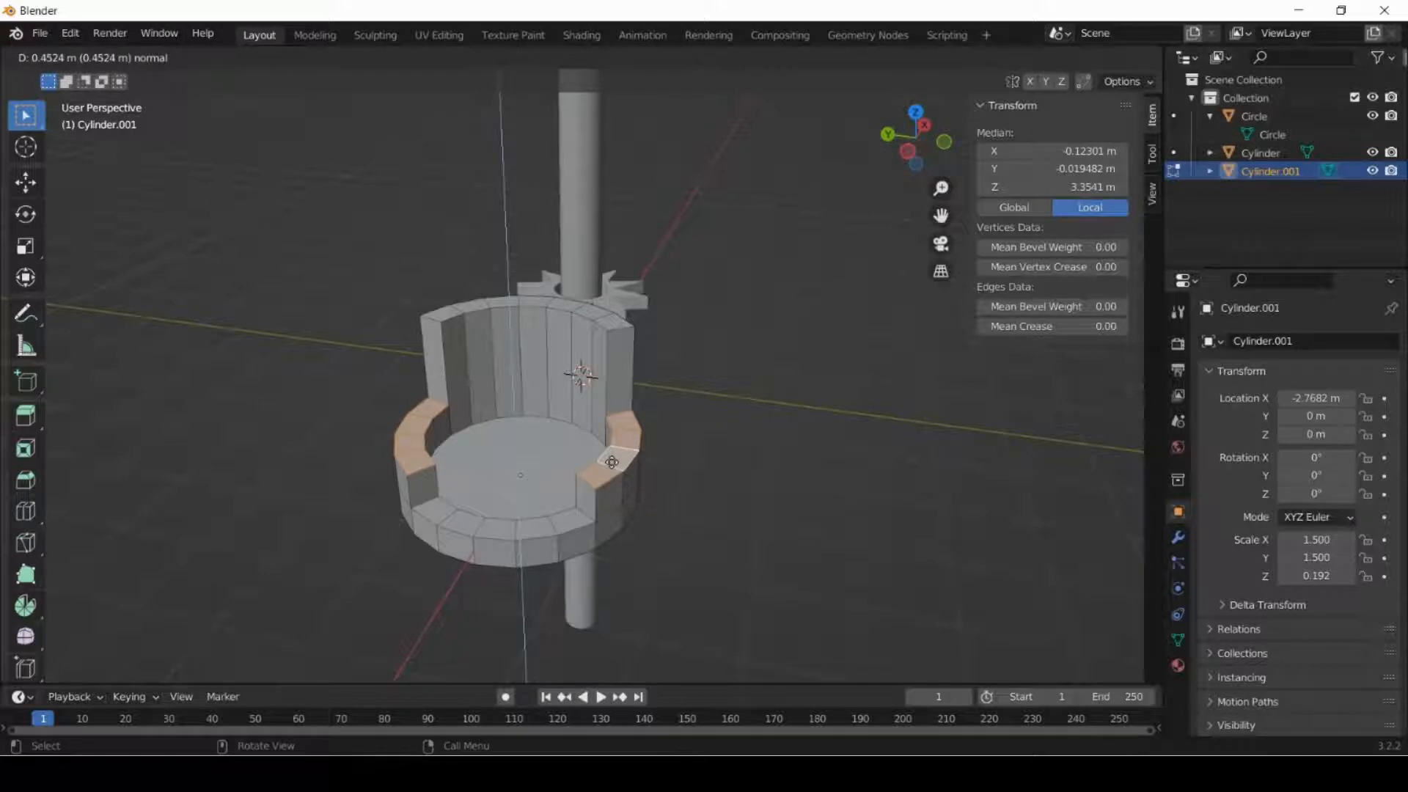
click(612, 462)
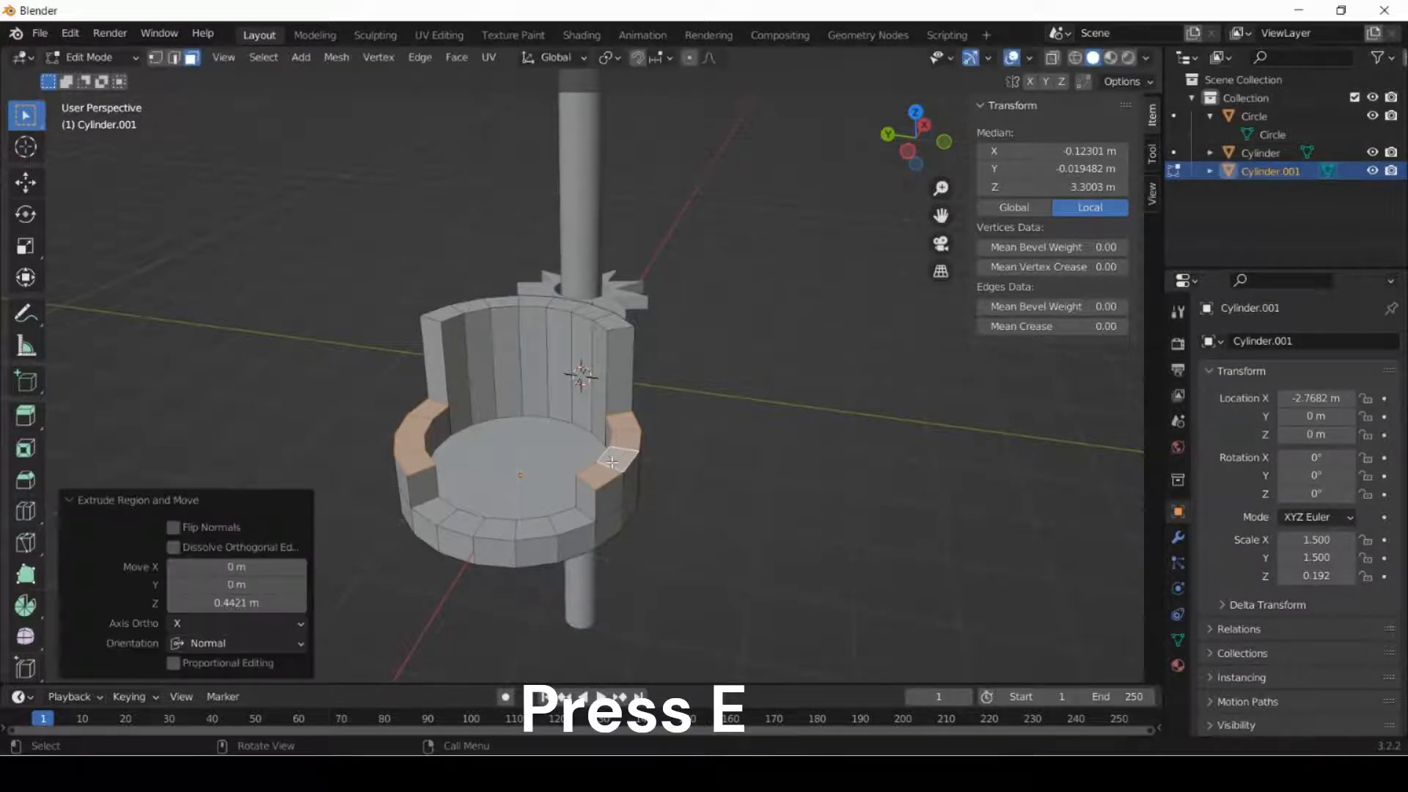
key(ctrl+z)
Return to Object Mode and apply Shade Smooth to the seat.
click(86, 62)
click(77, 75)
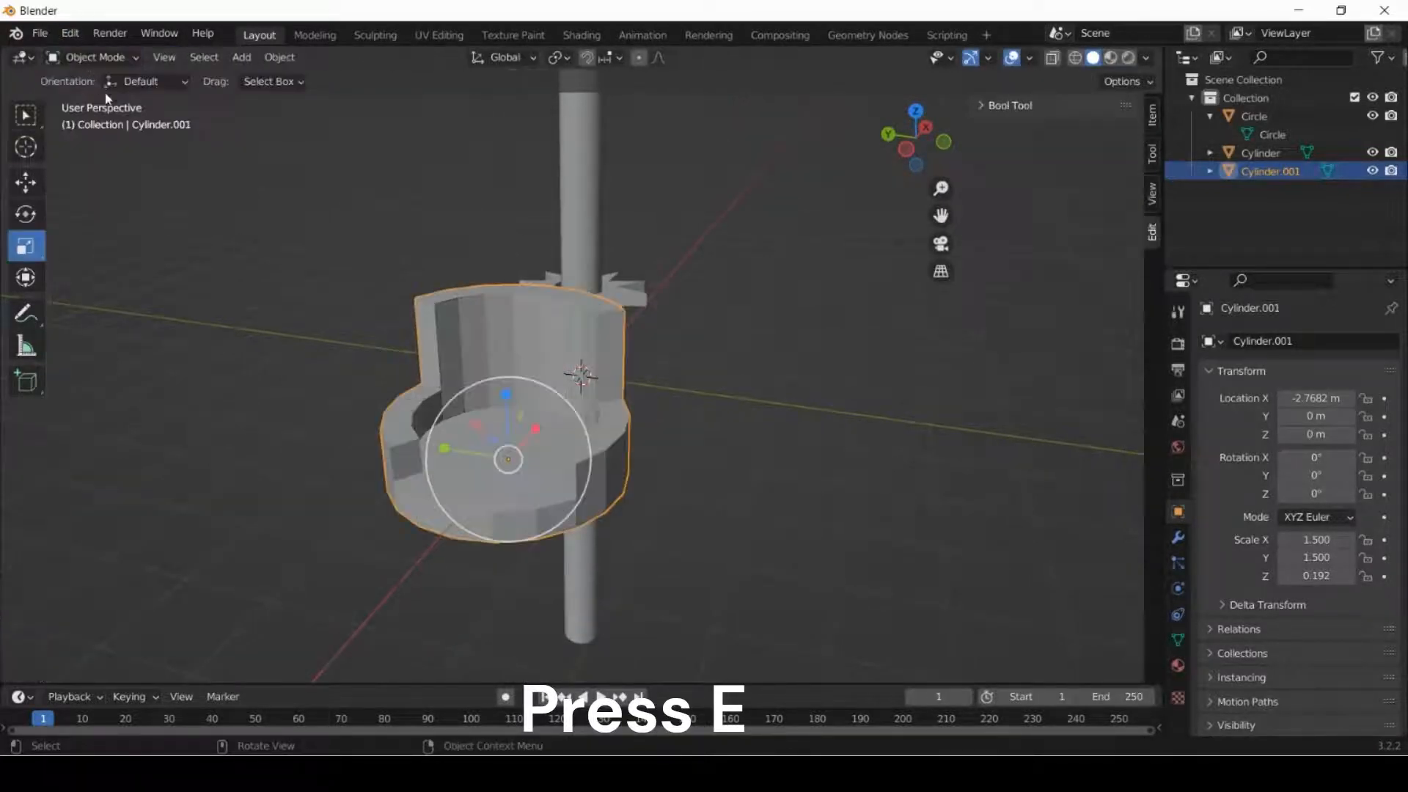
middle_drag(590, 411, 672, 429)
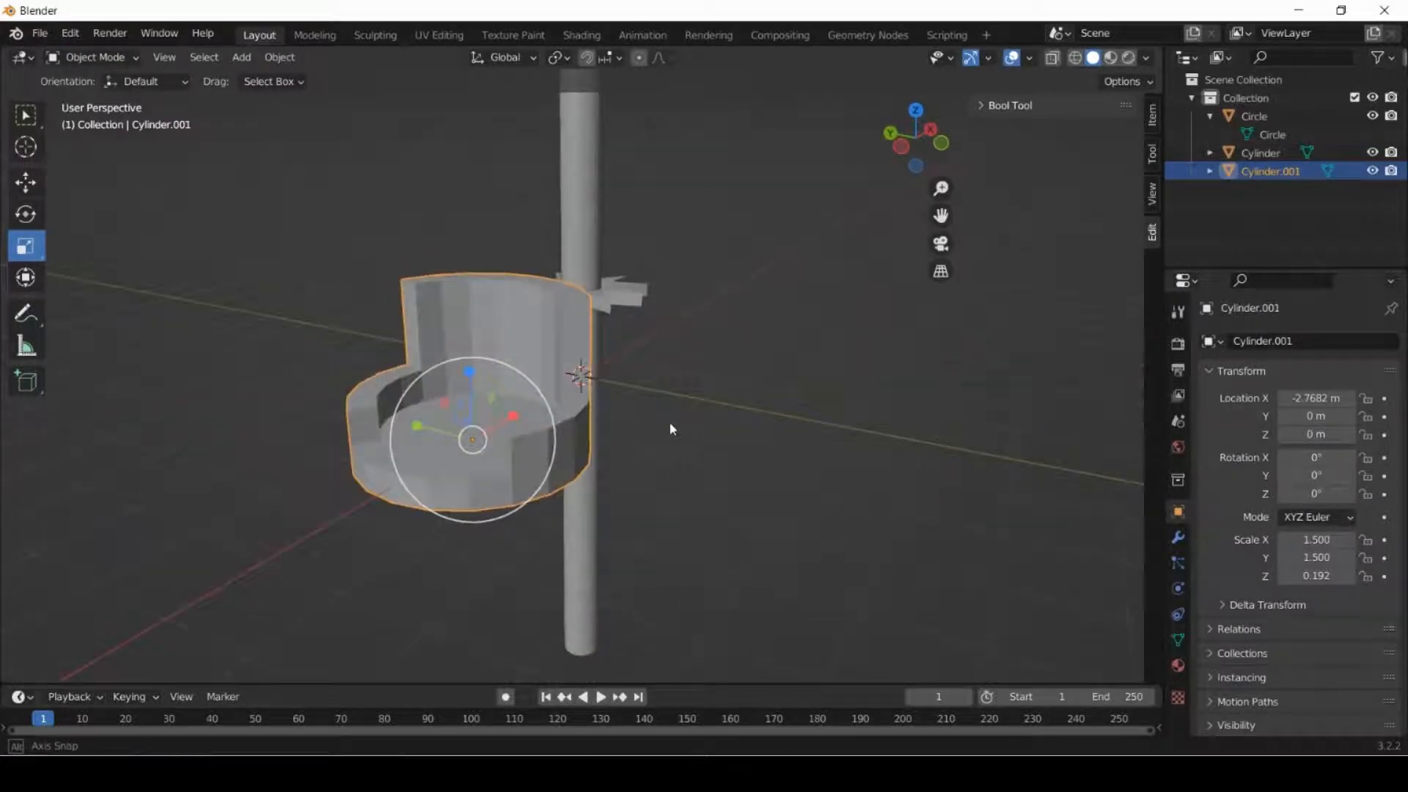
right_click(492, 329)
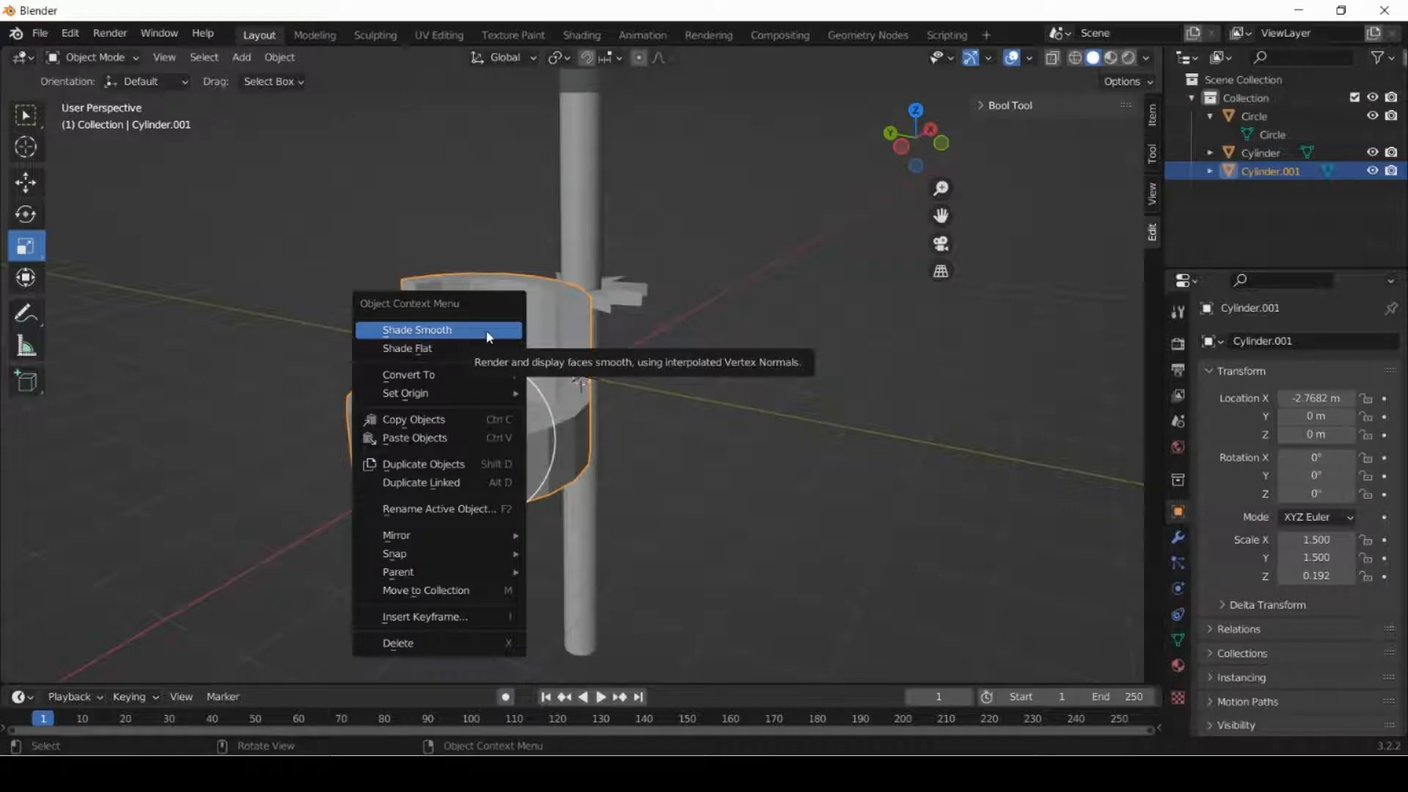
click(489, 337)
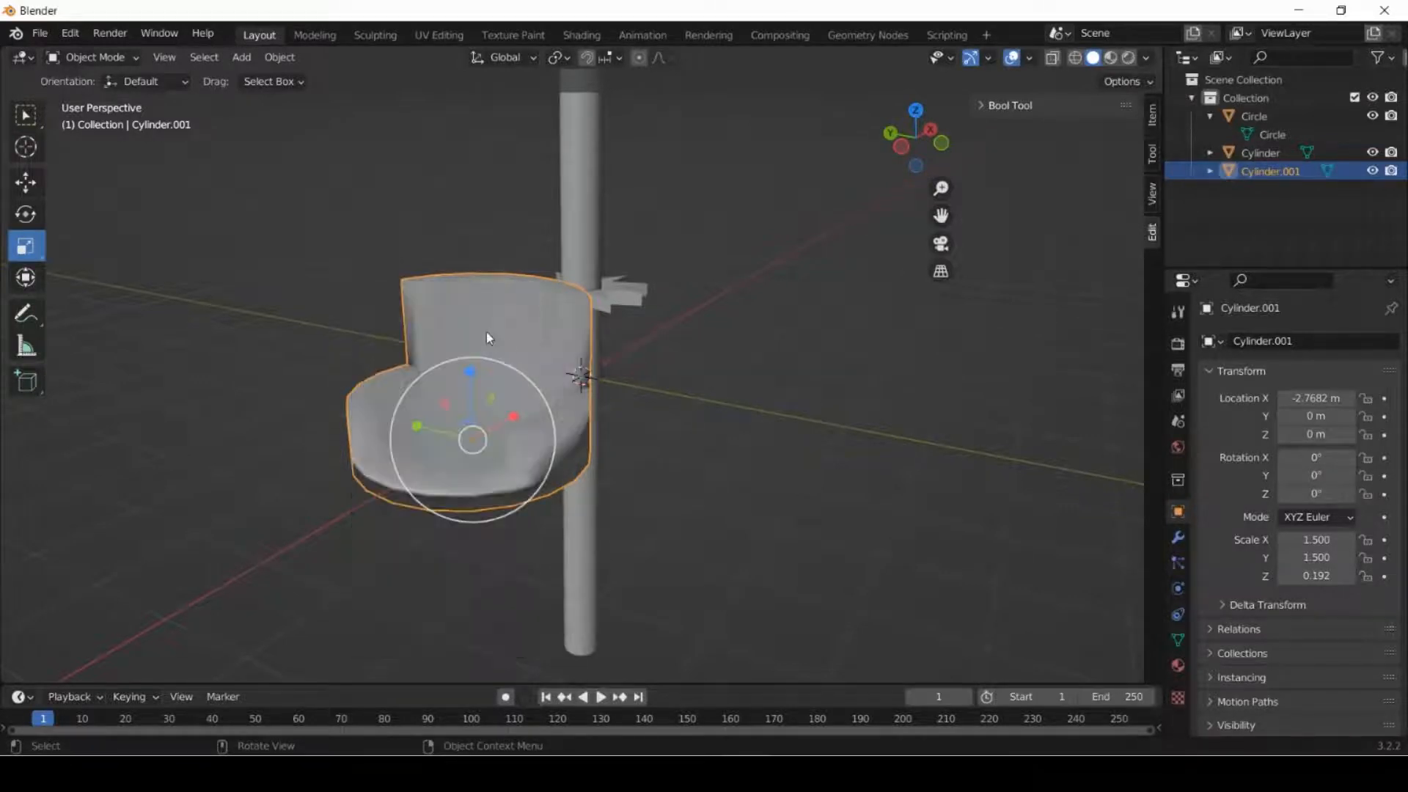
middle_drag(654, 400, 635, 352)
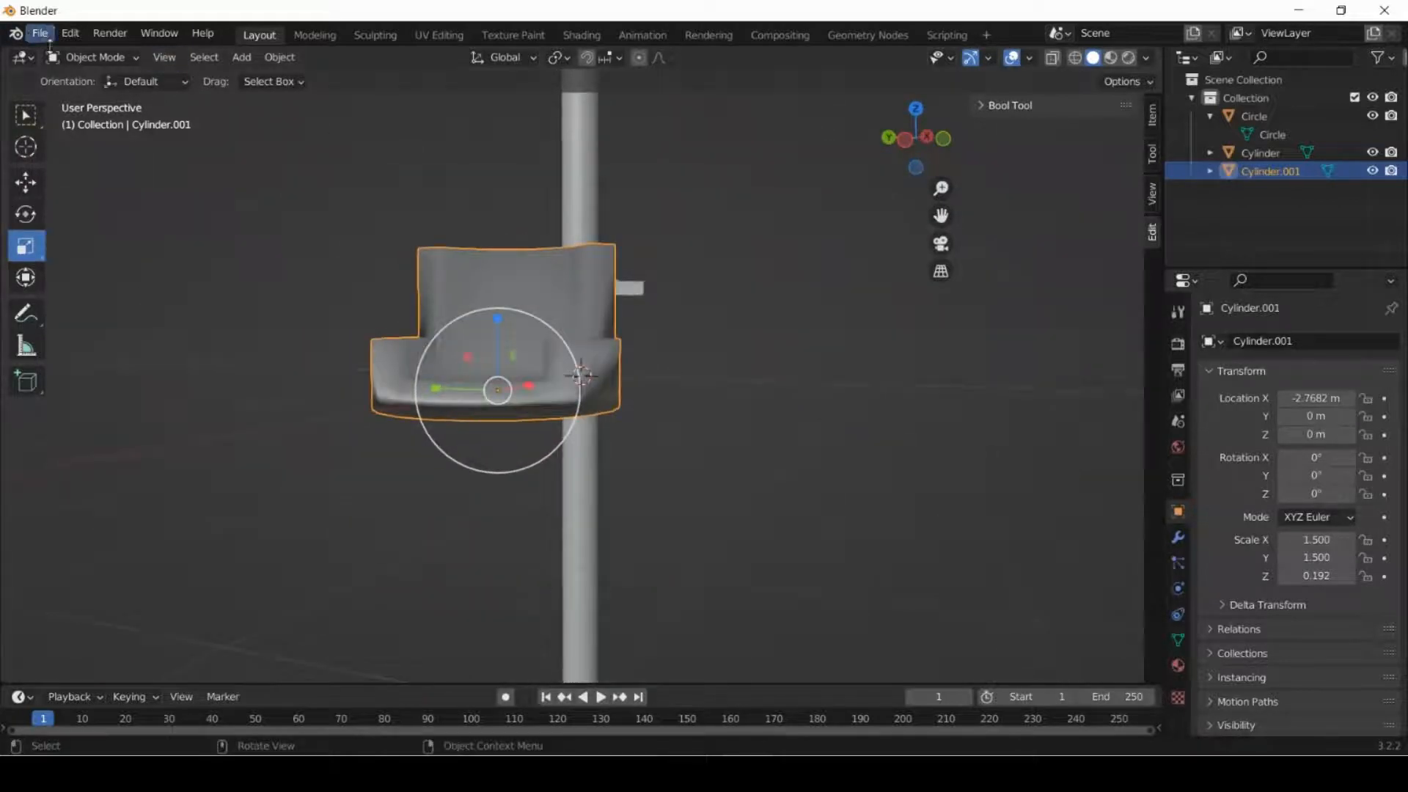
In Edit Mode, extrude an edge of one armrest across to the opposite armrest, about -1.93 m in Y and 0.37 m in X.
click(92, 57)
click(97, 98)
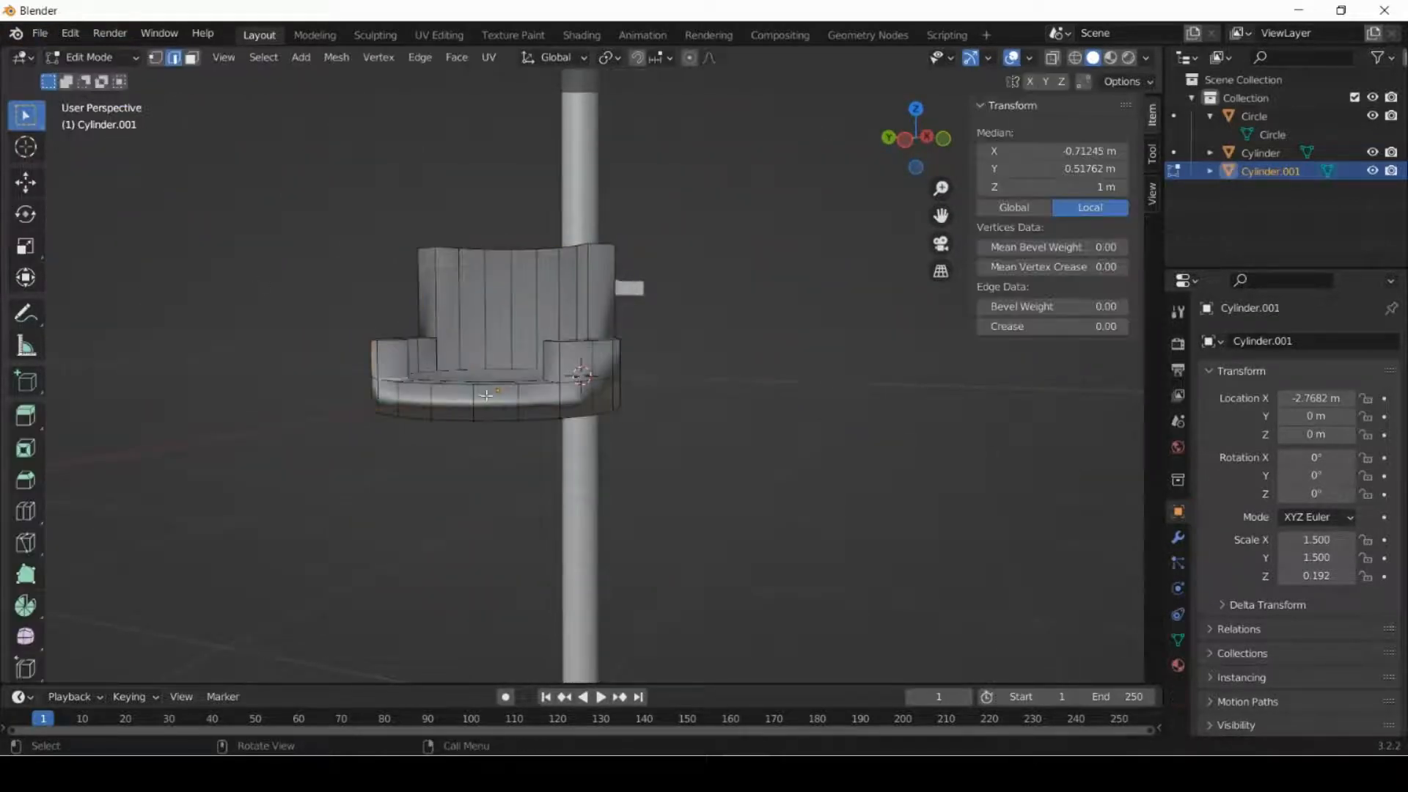
middle_drag(455, 330, 488, 438)
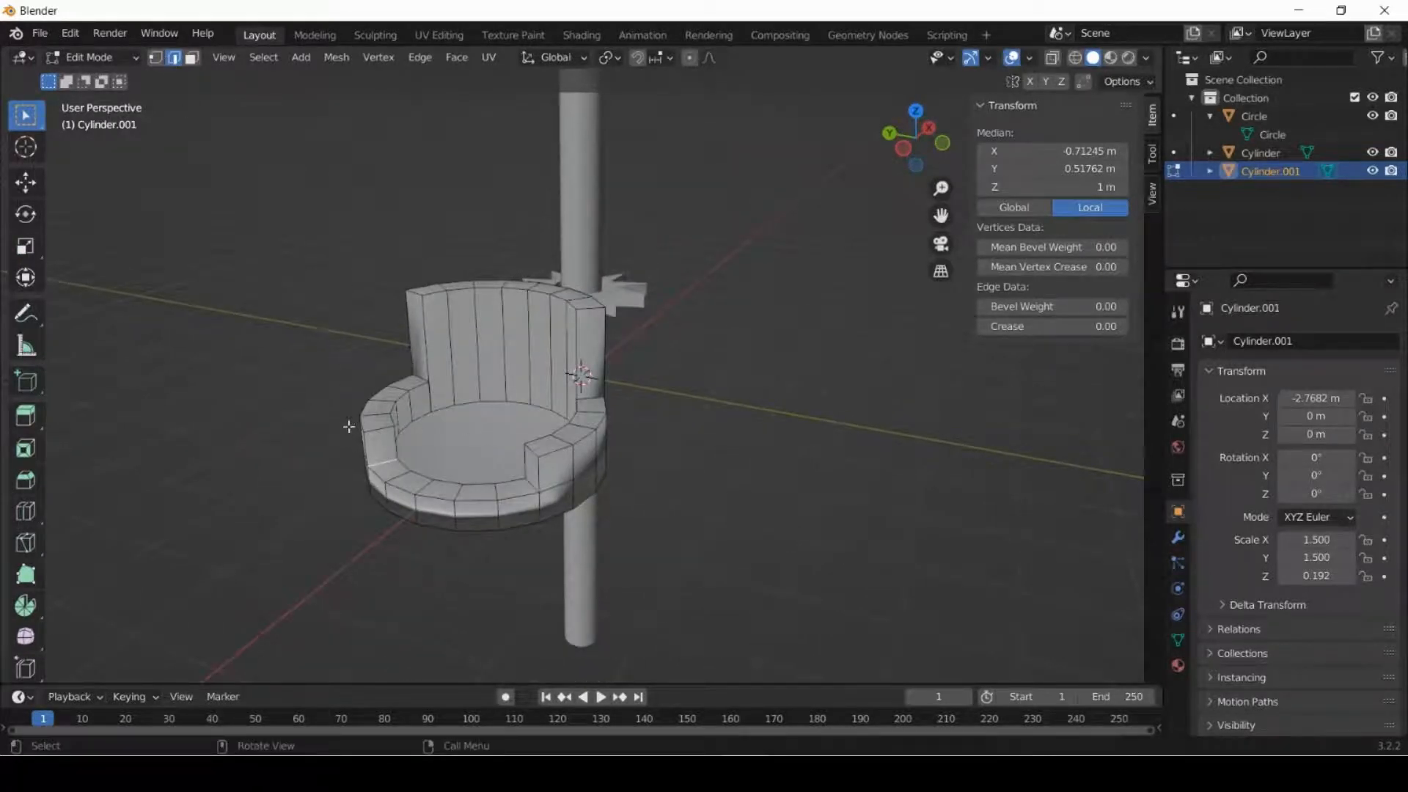
drag(351, 427, 404, 434)
middle_drag(570, 488, 543, 441)
key(g)
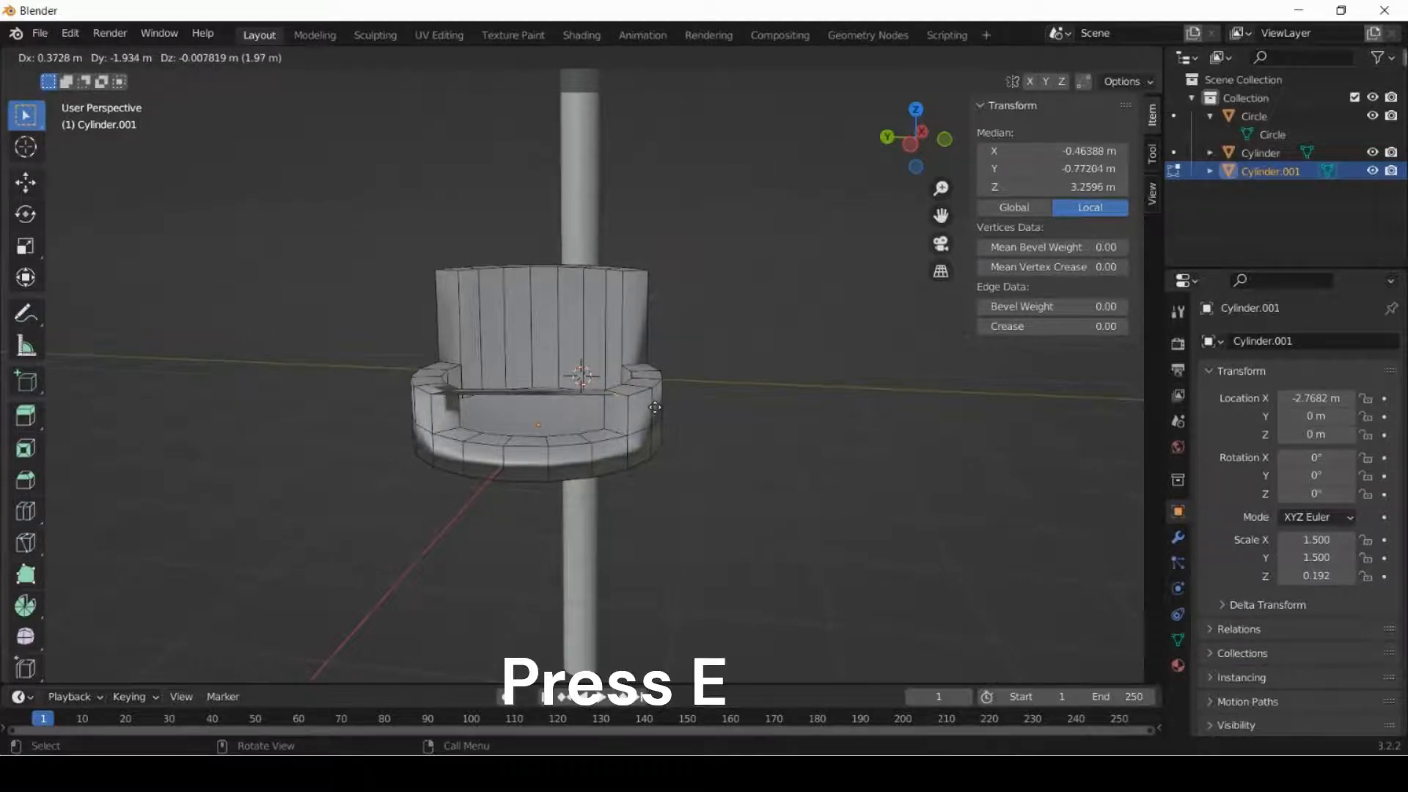
click(655, 407)
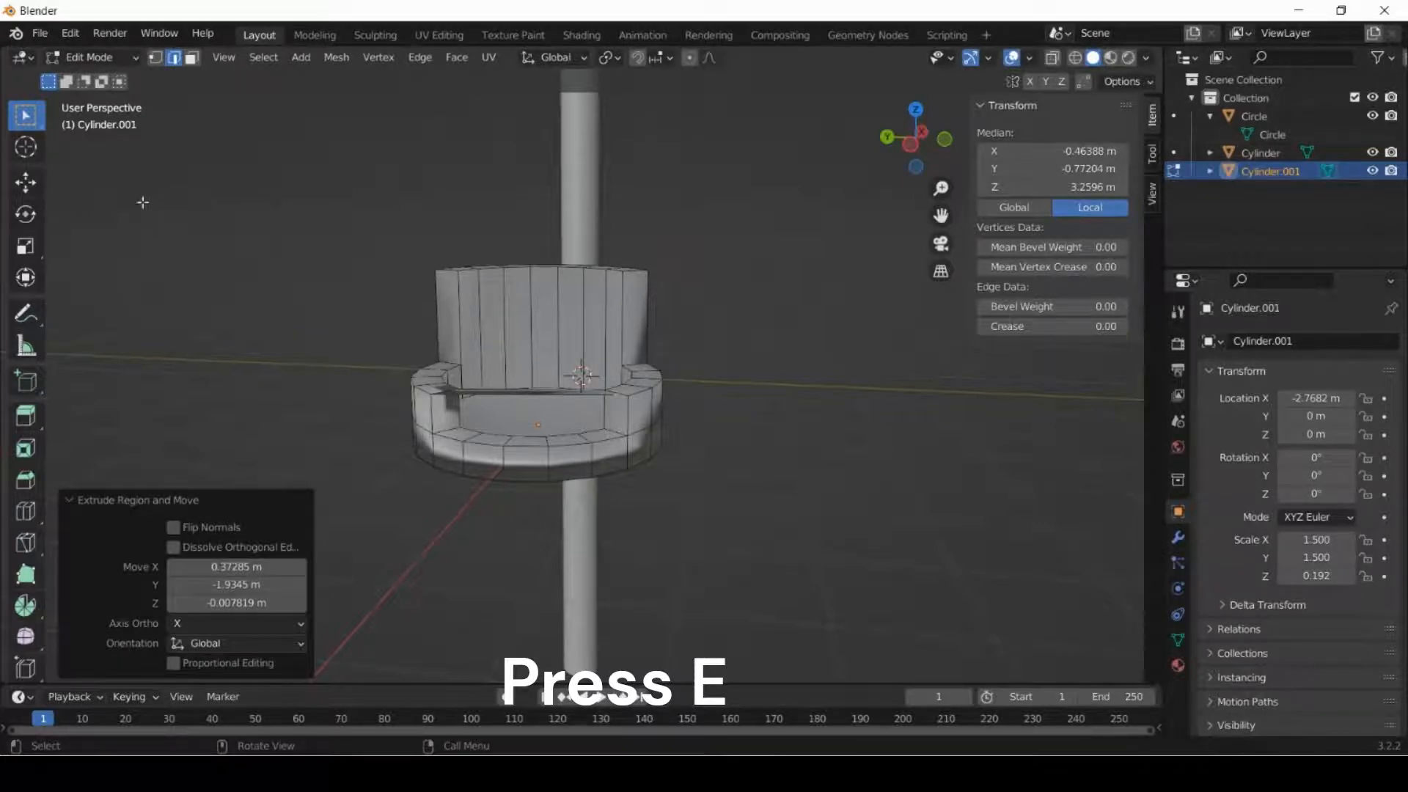
middle_drag(143, 202, 174, 265)
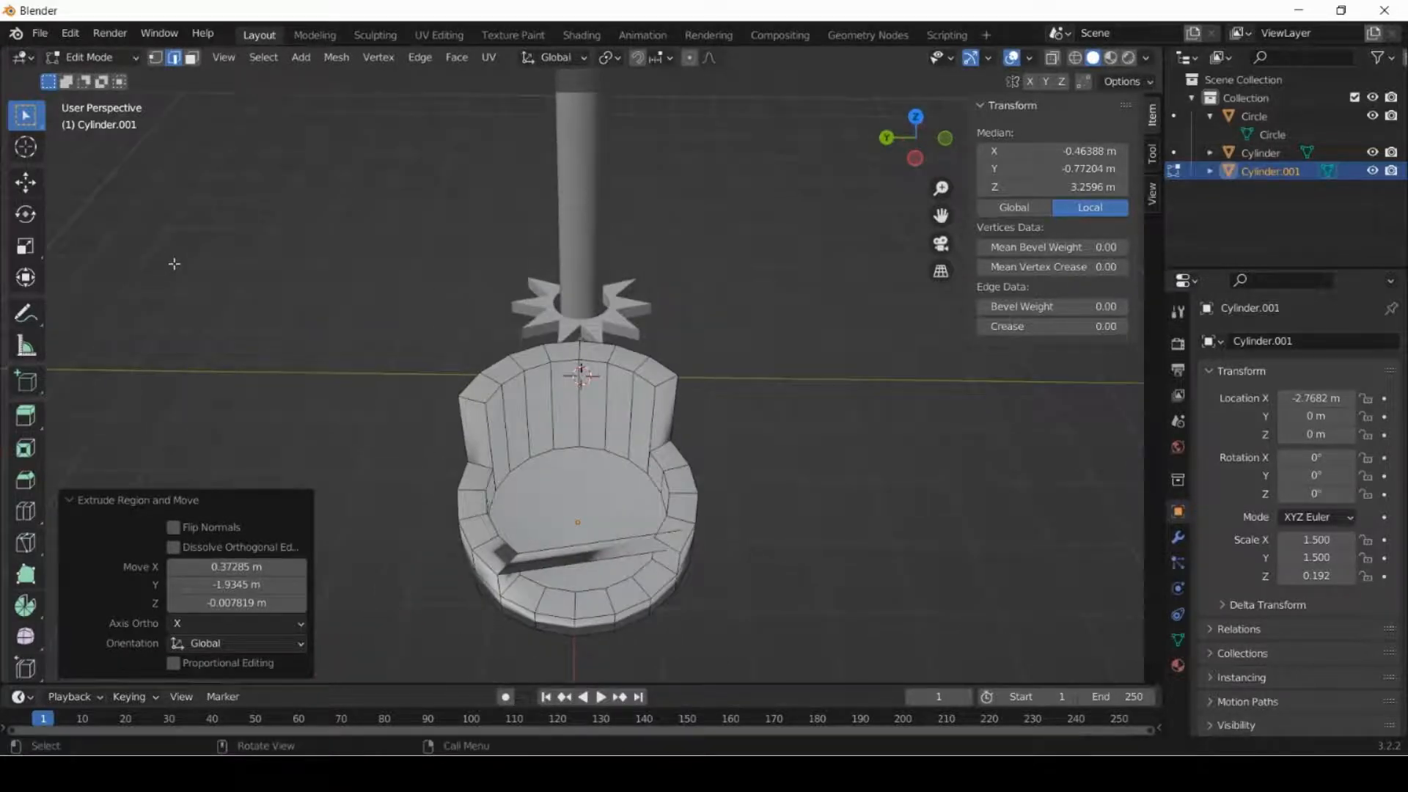
Thicken the strip between the armrests into a bar by extruding its face about 0.1 m.
click(192, 58)
middle_drag(744, 484, 682, 437)
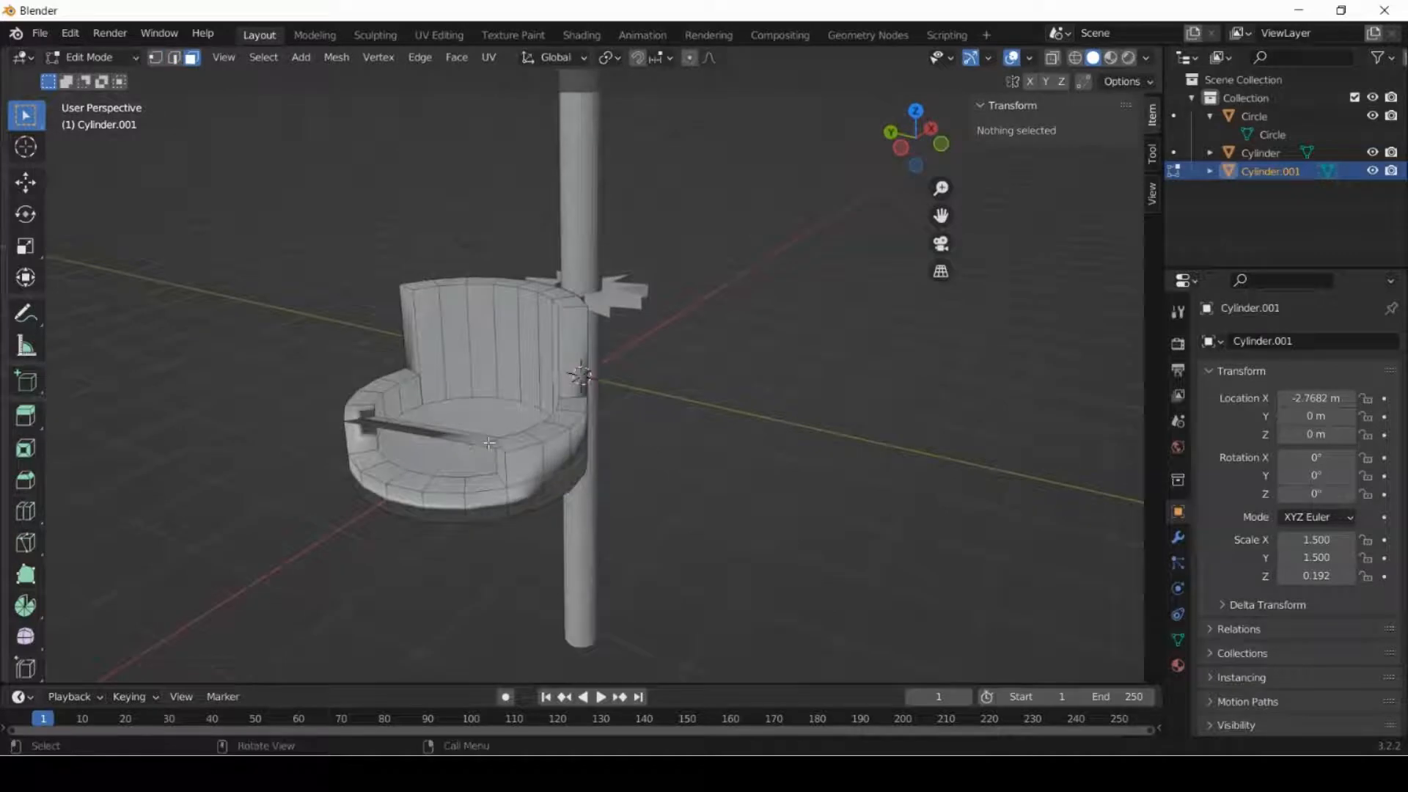
click(467, 435)
key(e)
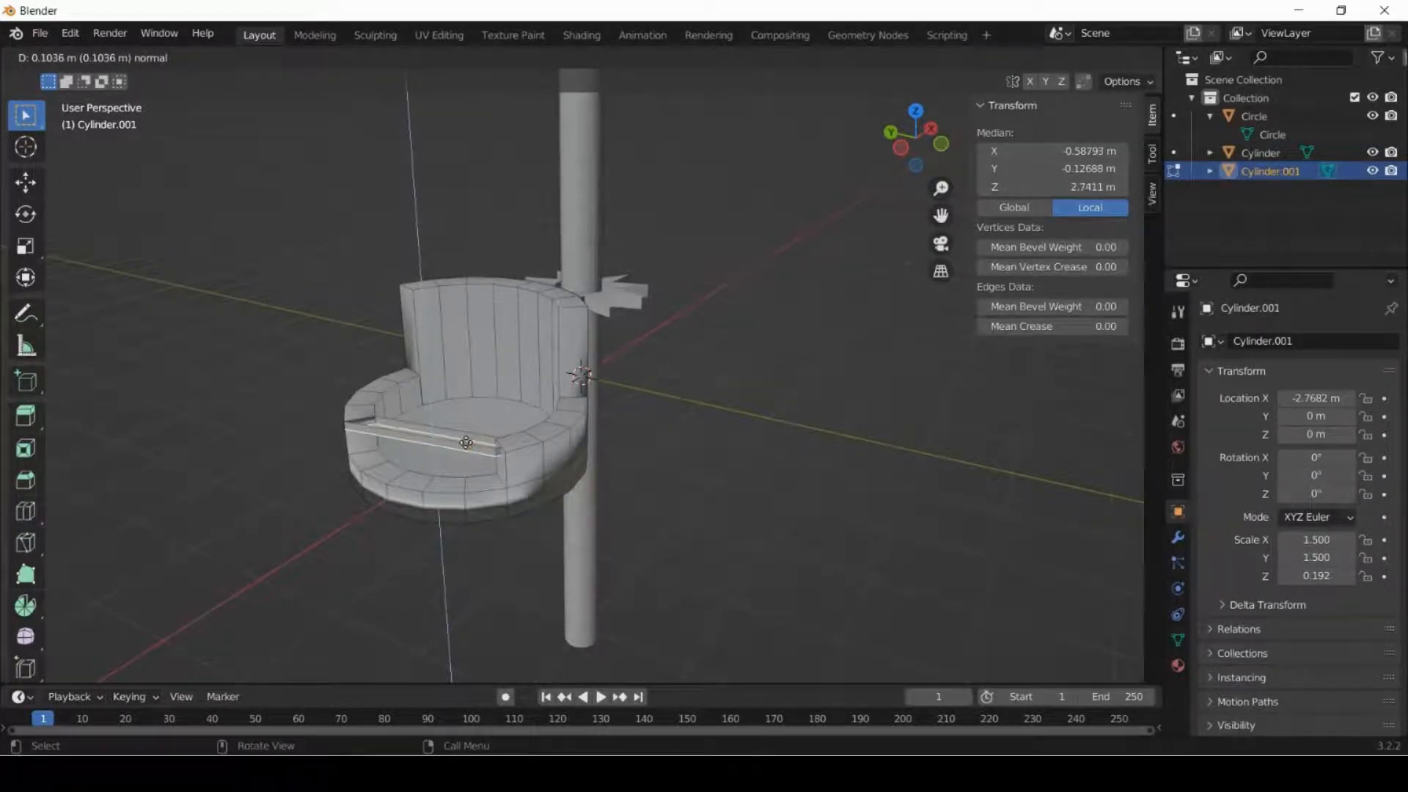
click(467, 443)
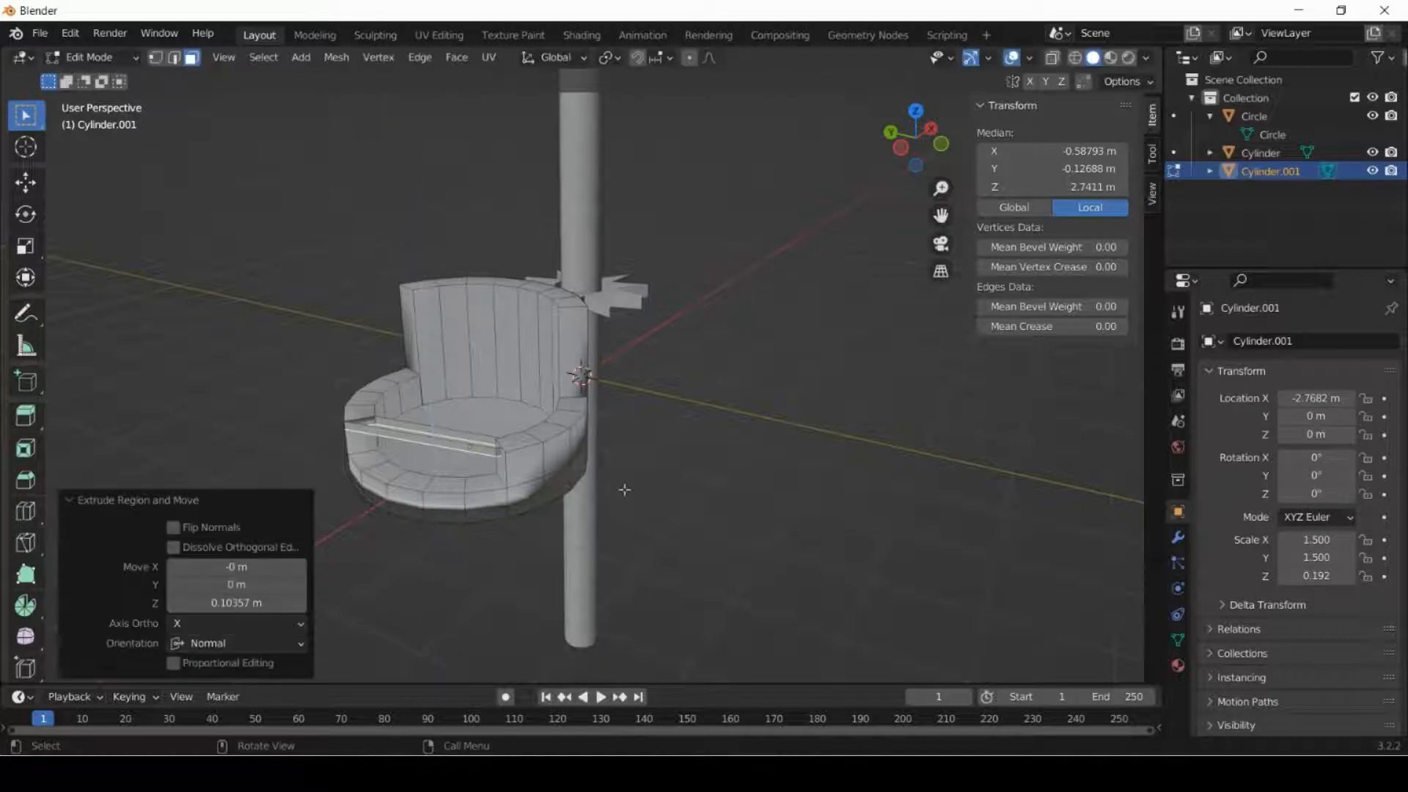
click(648, 478)
middle_drag(650, 477, 628, 405)
Leave Edit Mode and reapply Shade Smooth to the seat with its front bar.
click(88, 57)
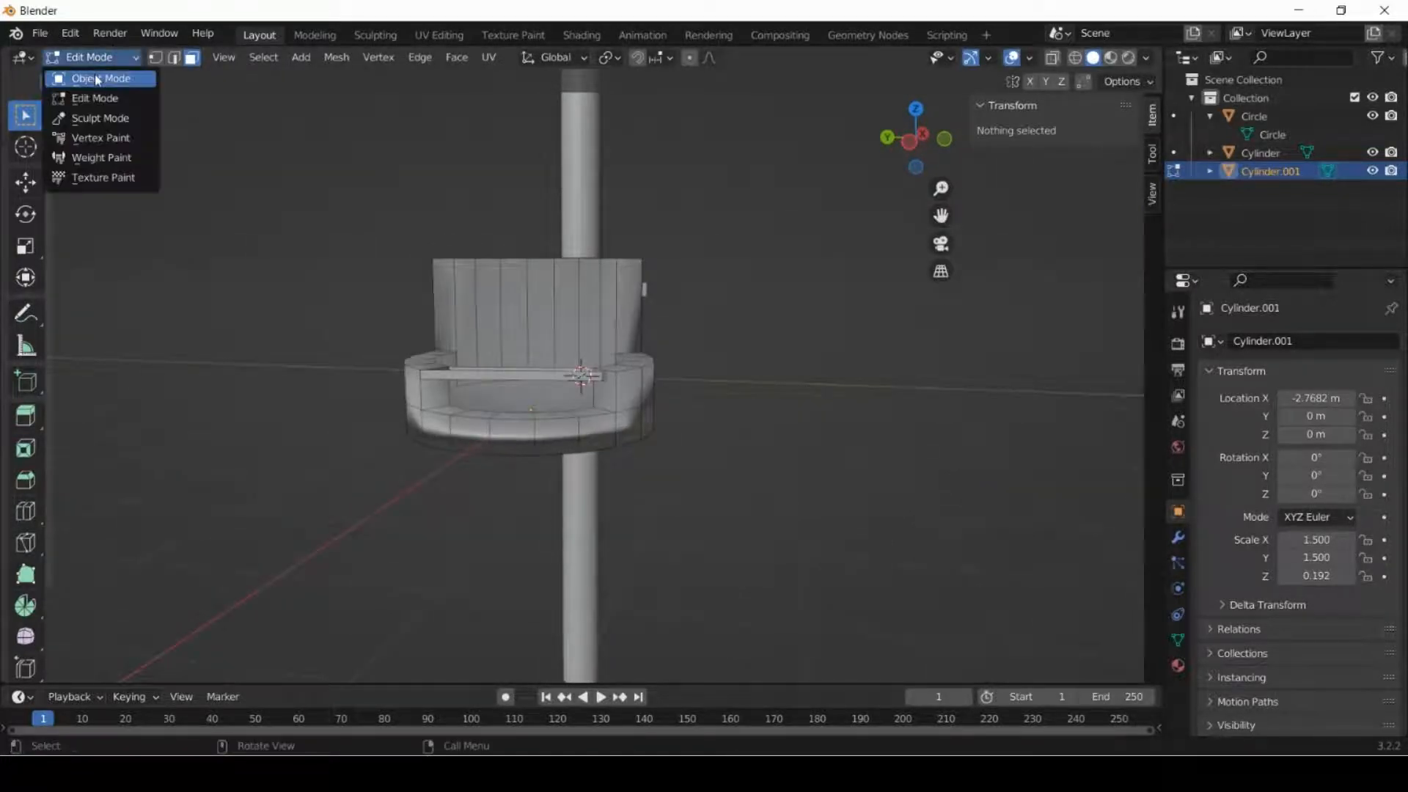
click(92, 78)
middle_drag(755, 370, 574, 428)
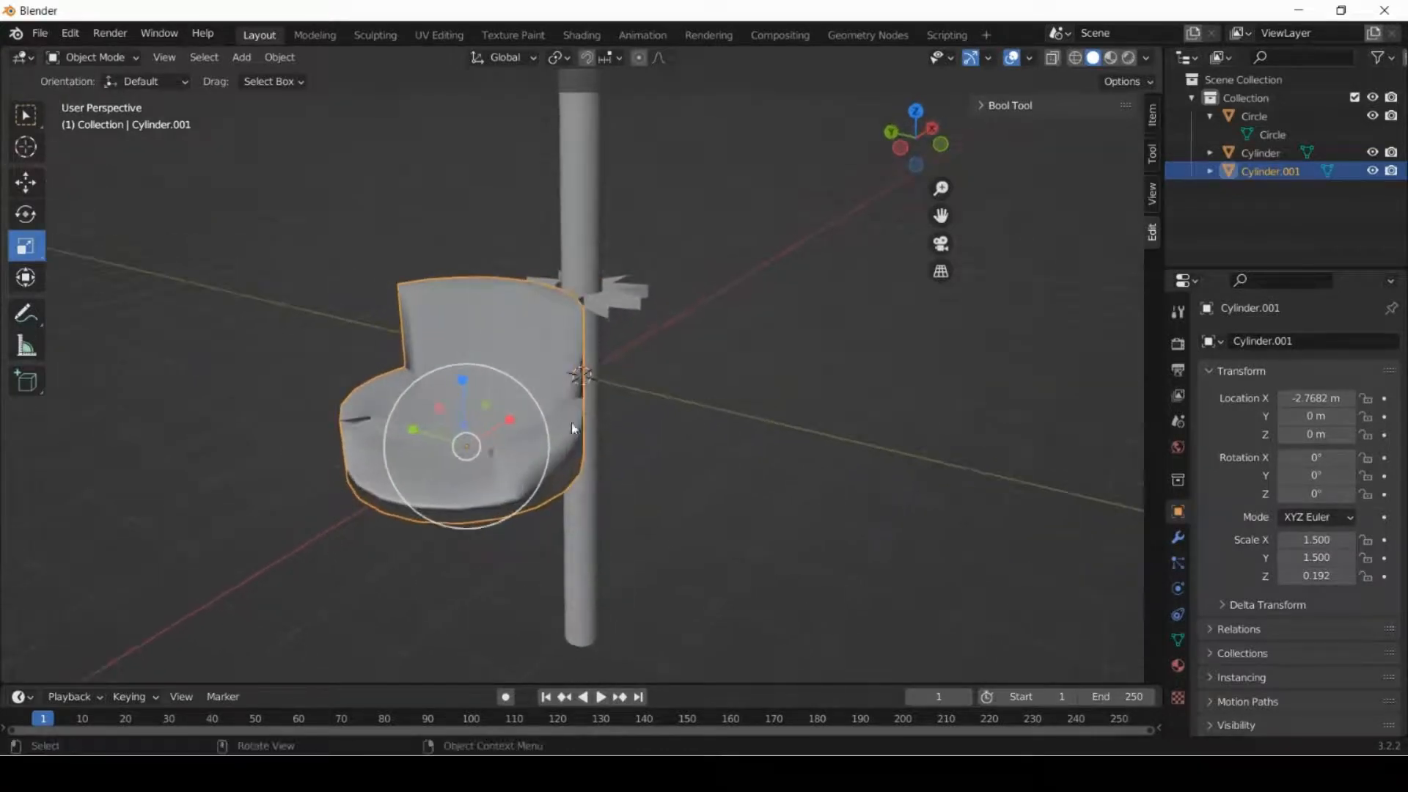
right_click(374, 430)
click(375, 433)
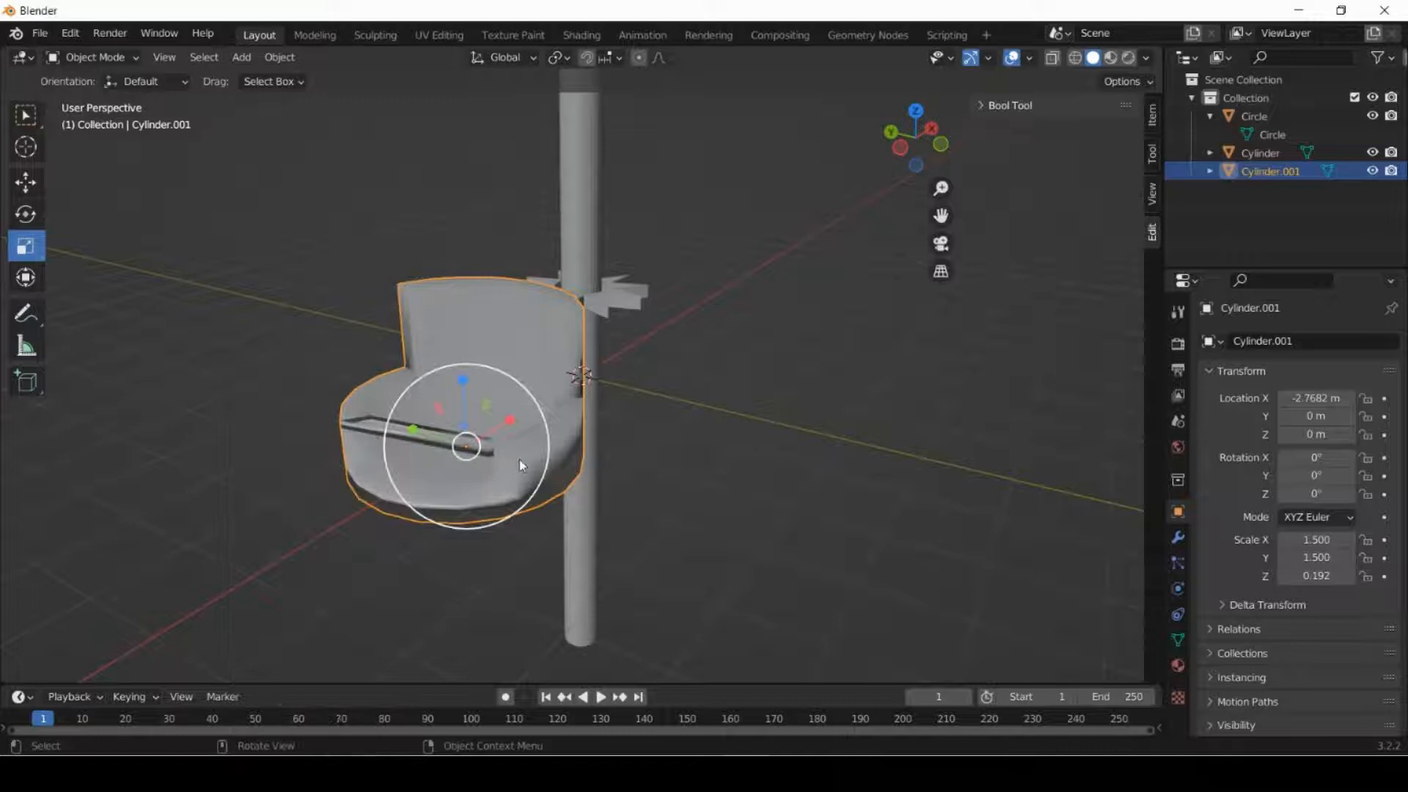
Shrink the seat to a scale of about 0.876 in X, 1.011 in Y and 0.115 in Z.
click(714, 493)
middle_drag(714, 493, 737, 522)
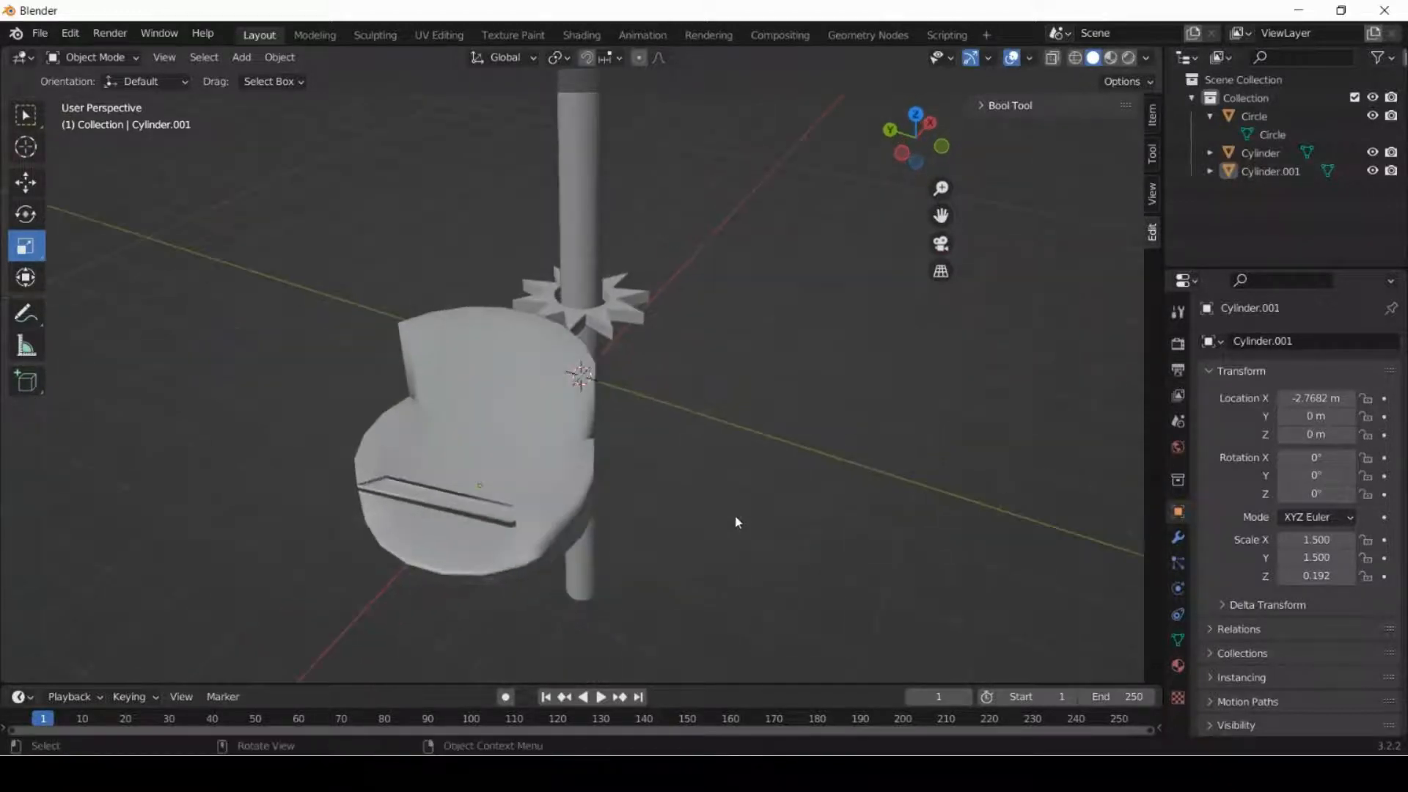
click(566, 478)
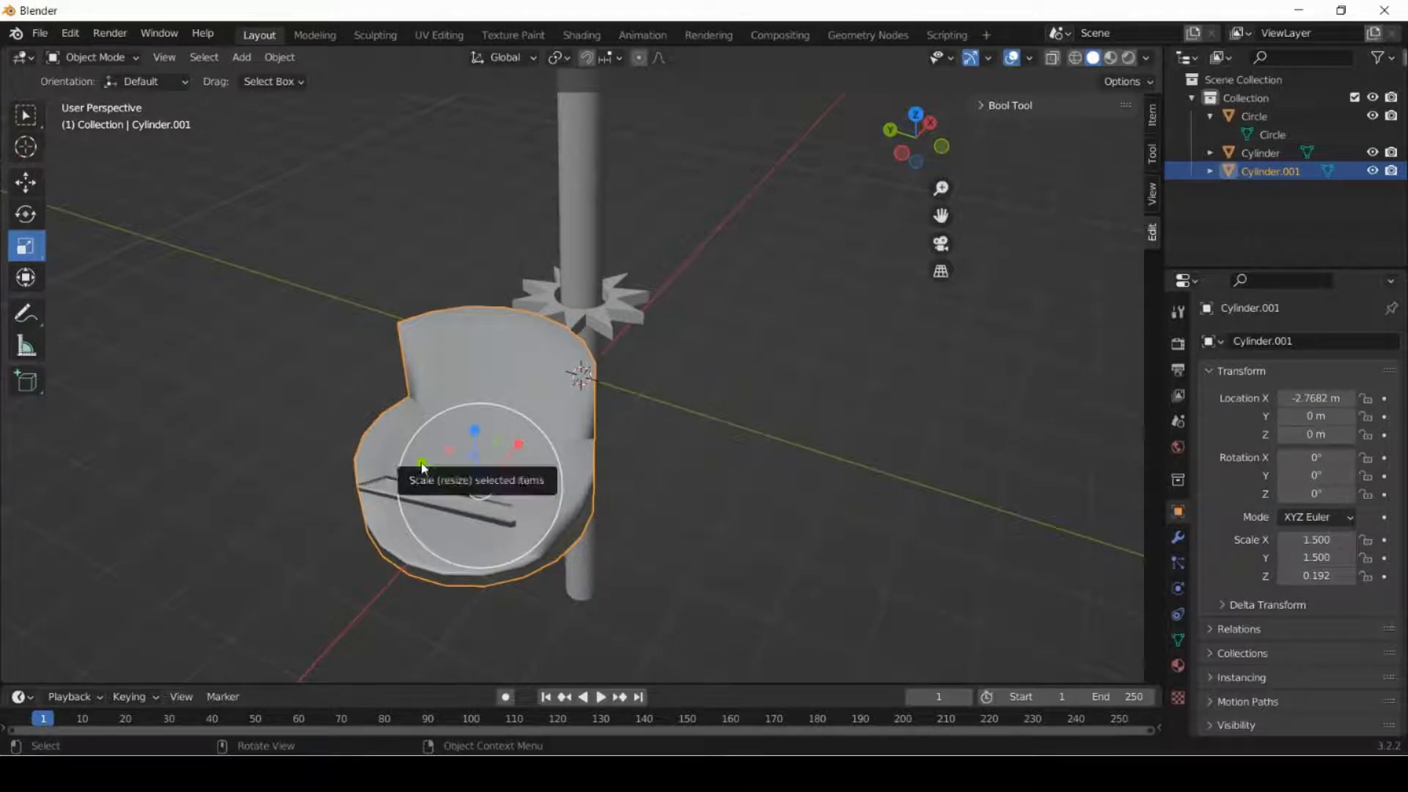
mouse_move(424, 469)
mouse_down()
mouse_move(440, 477)
mouse_move(429, 474)
mouse_up()
middle_drag(569, 519, 475, 379)
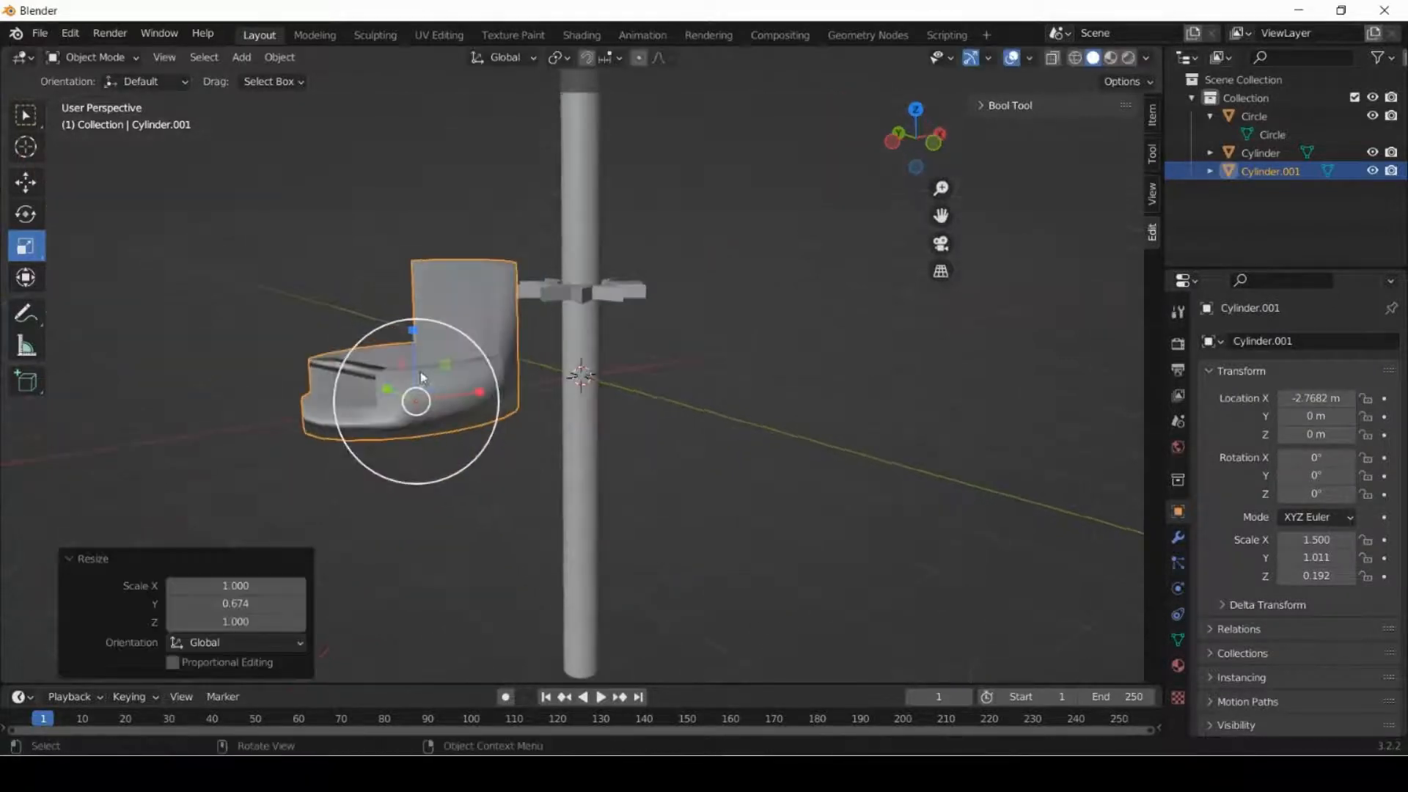
drag(487, 398, 453, 402)
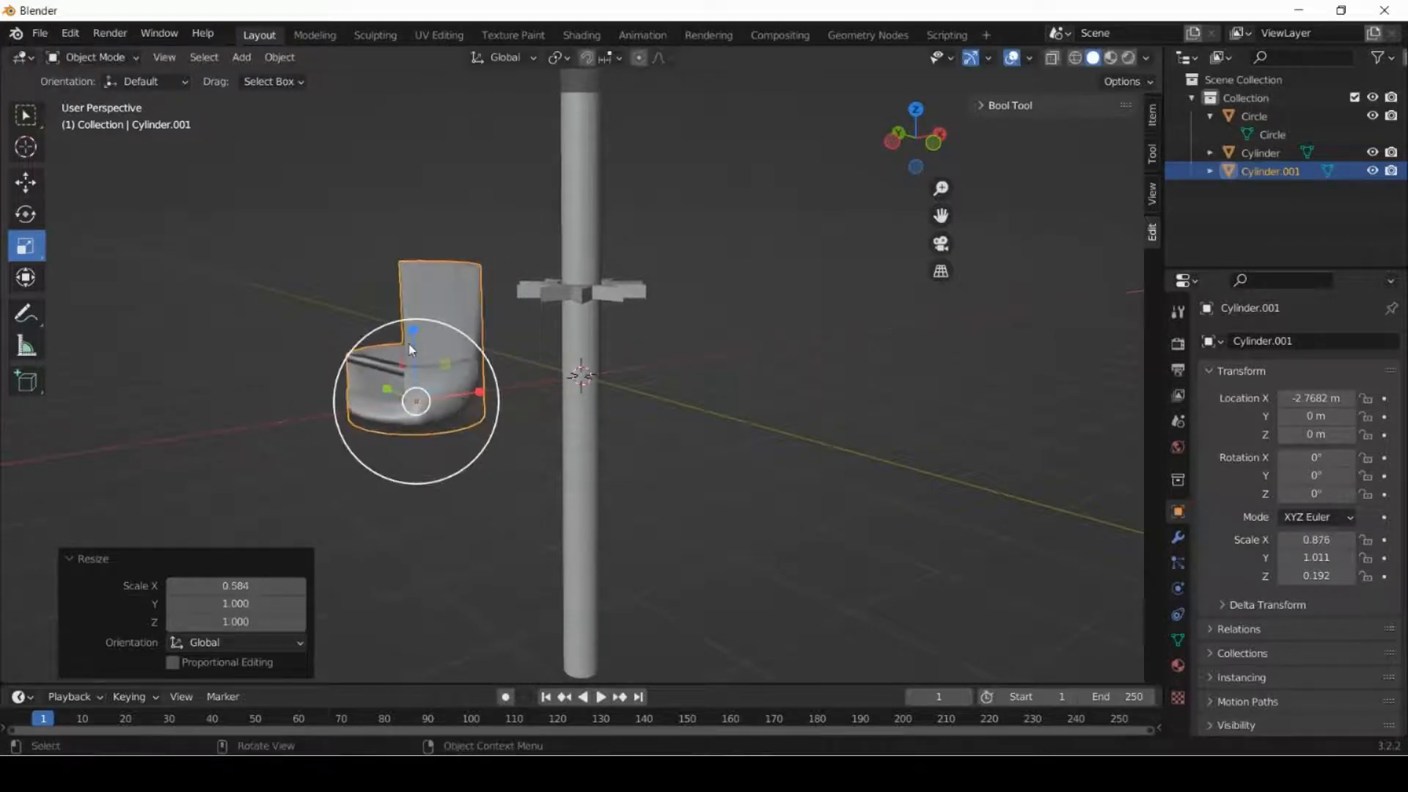
drag(413, 332, 426, 369)
Reduce the seat's scale further to about 0.635 in Y and 0.685 in X, and deselect it.
middle_drag(663, 430, 738, 450)
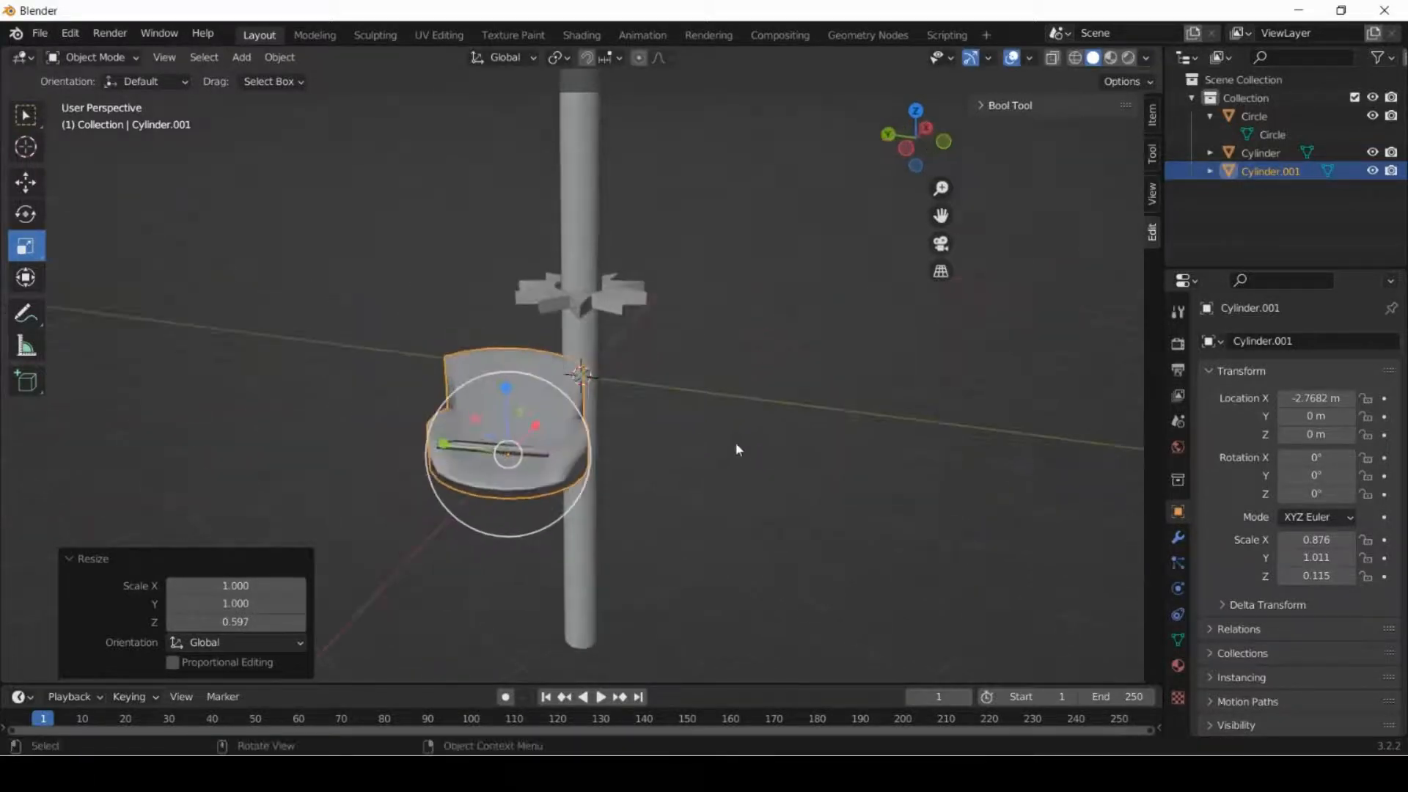
drag(443, 443, 486, 451)
middle_drag(514, 440, 525, 408)
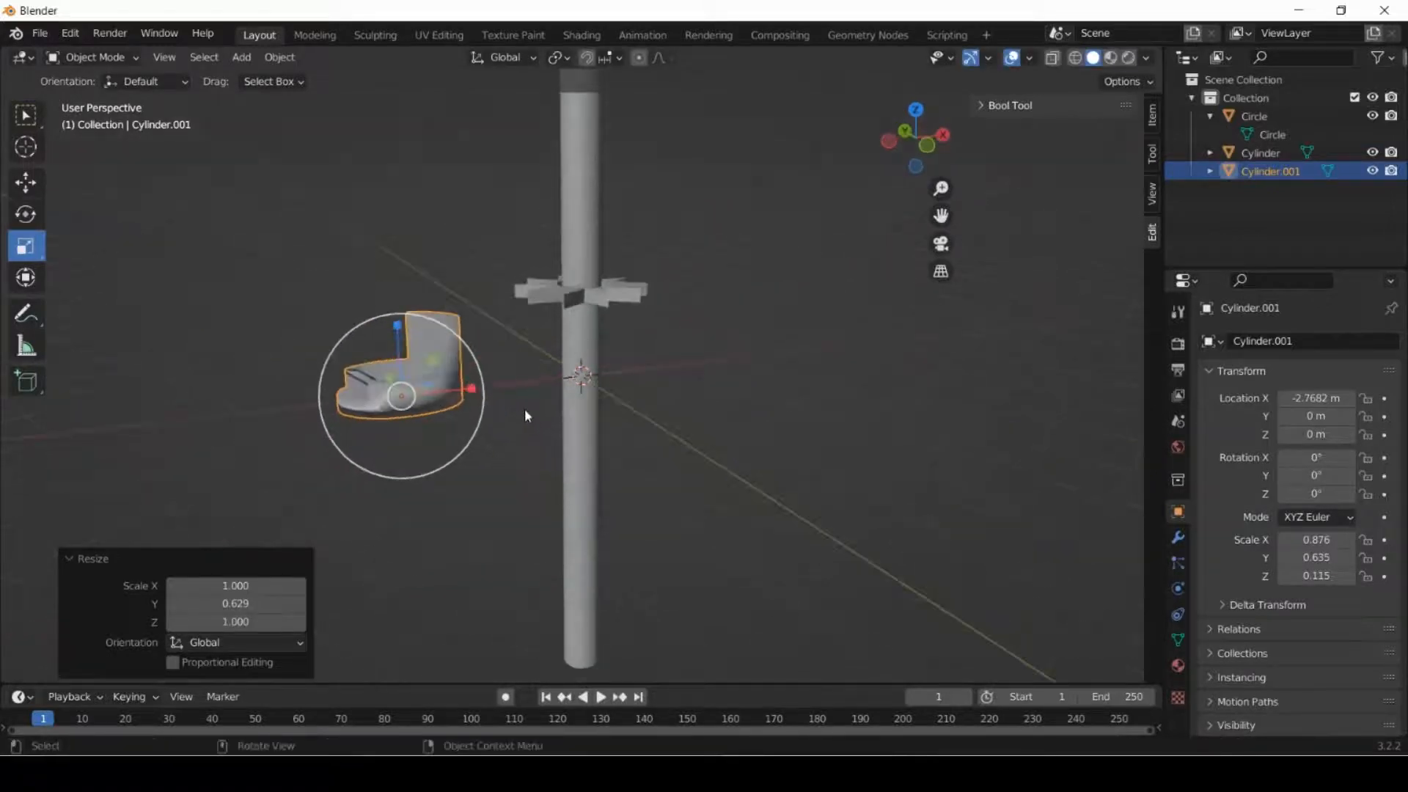
drag(472, 389, 452, 396)
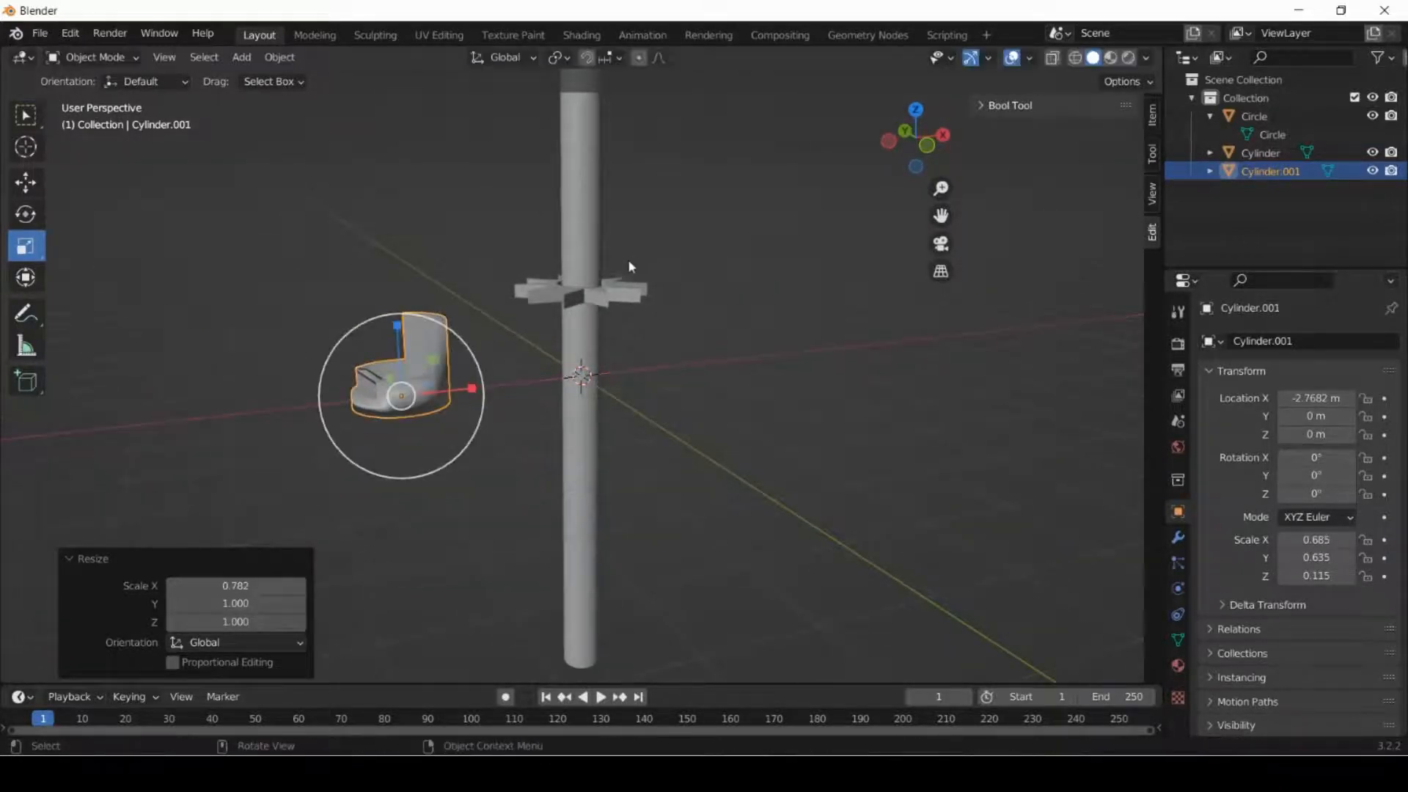
click(682, 384)
Set the star-shaped wheel's scale to 4 in X and 4 in Y, and deselect it.
scroll(682, 381, up, 1)
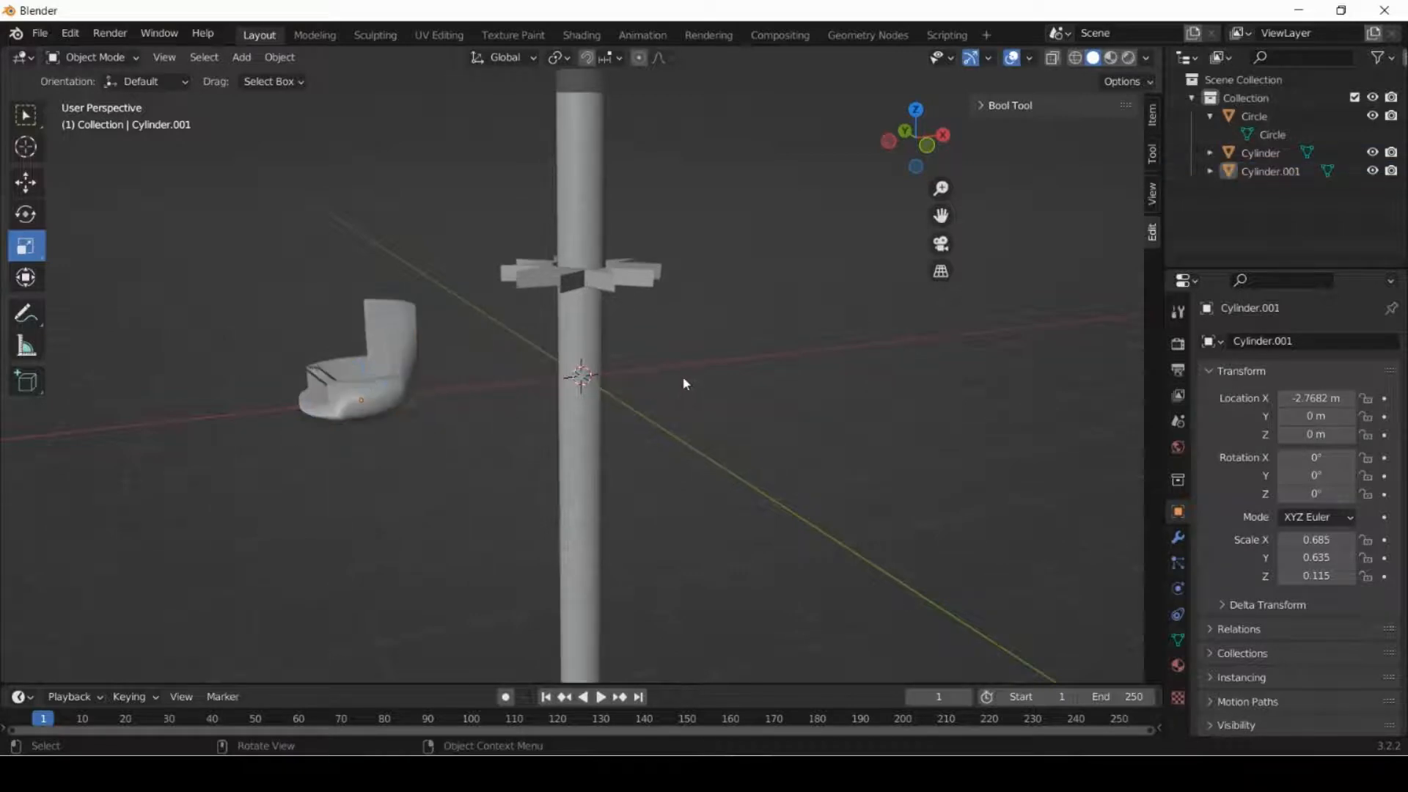
scroll(682, 377, up, 2)
scroll(681, 379, down, 1)
scroll(675, 375, down, 4)
scroll(670, 379, up, 2)
scroll(669, 380, down, 2)
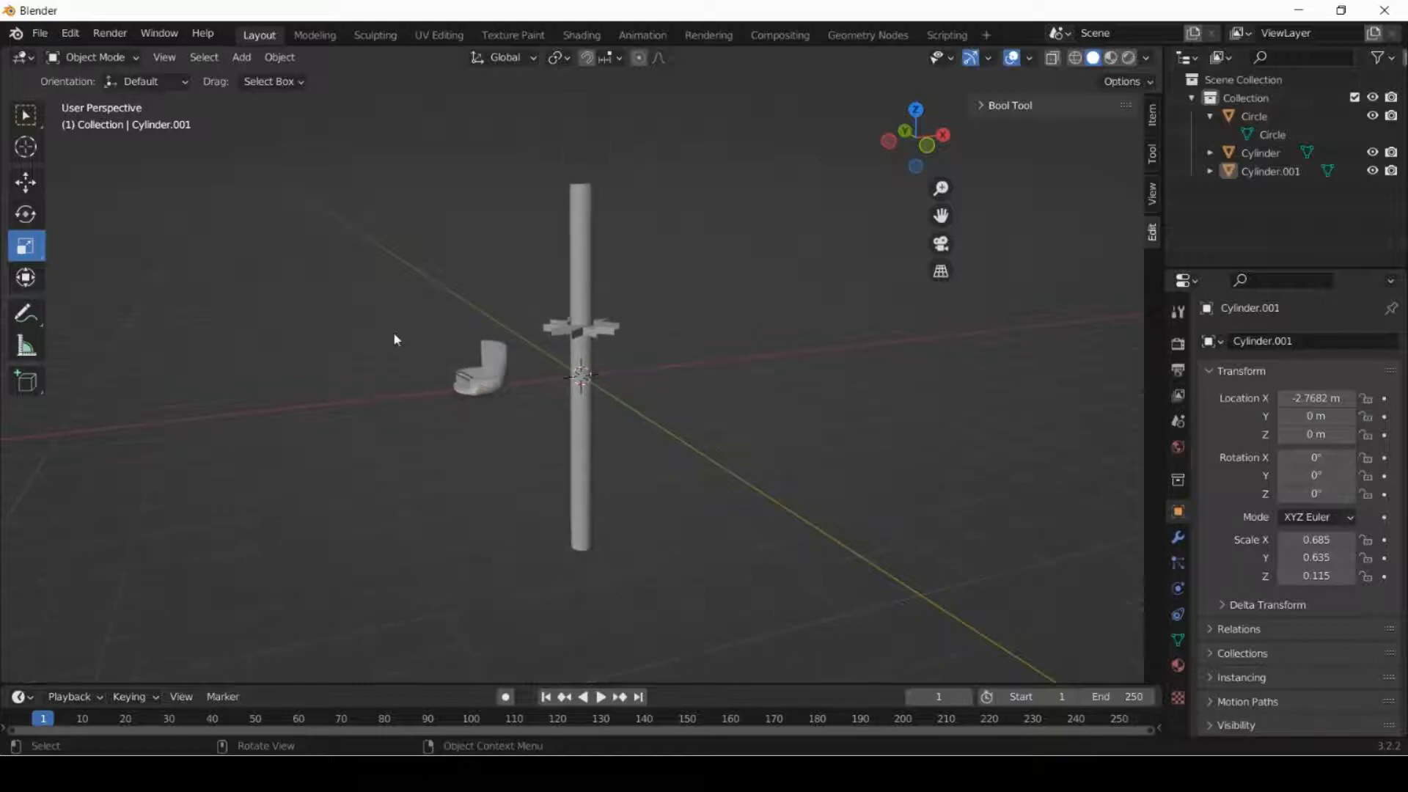
click(579, 334)
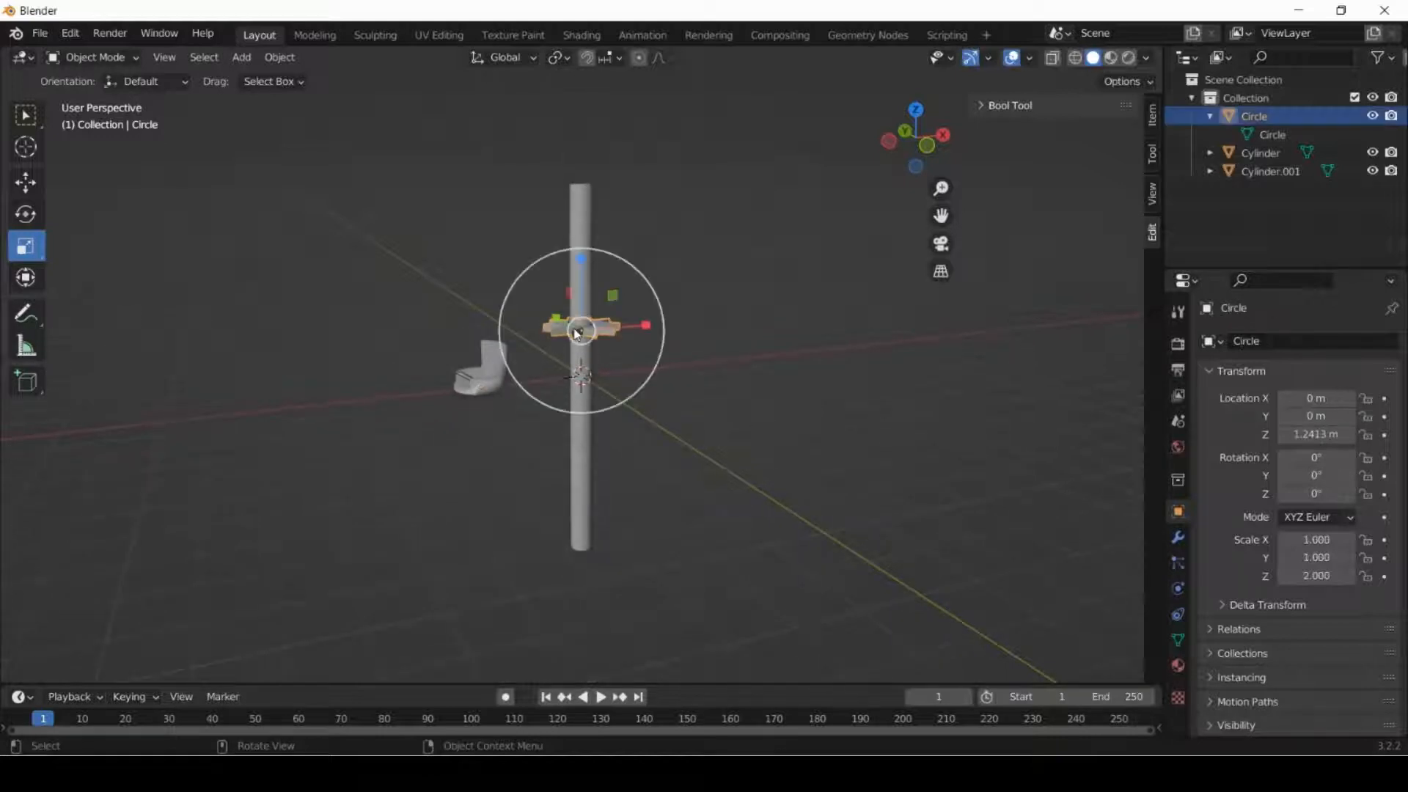
click(1315, 540)
text(4)
key(Tab)
text(4)
key(Tab)
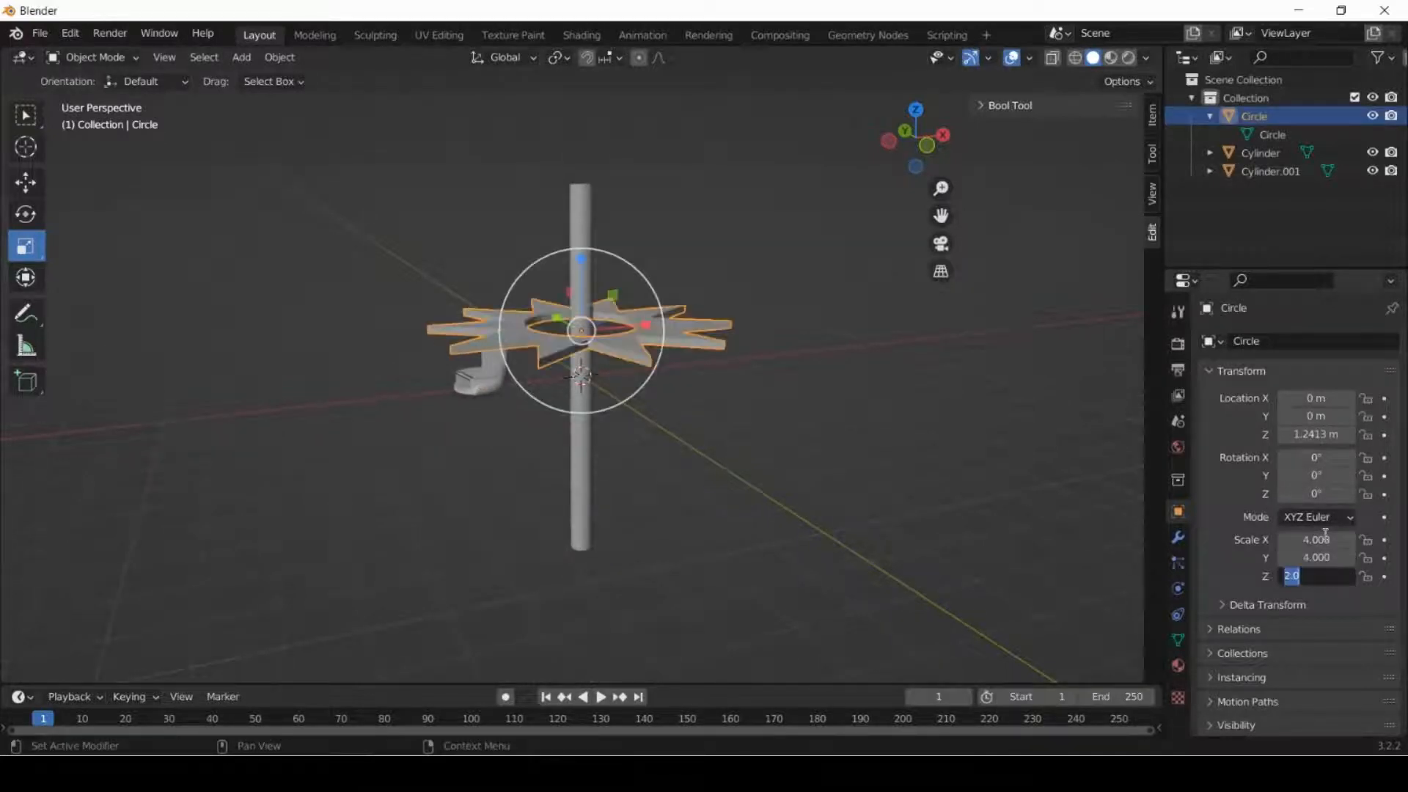
key(Return)
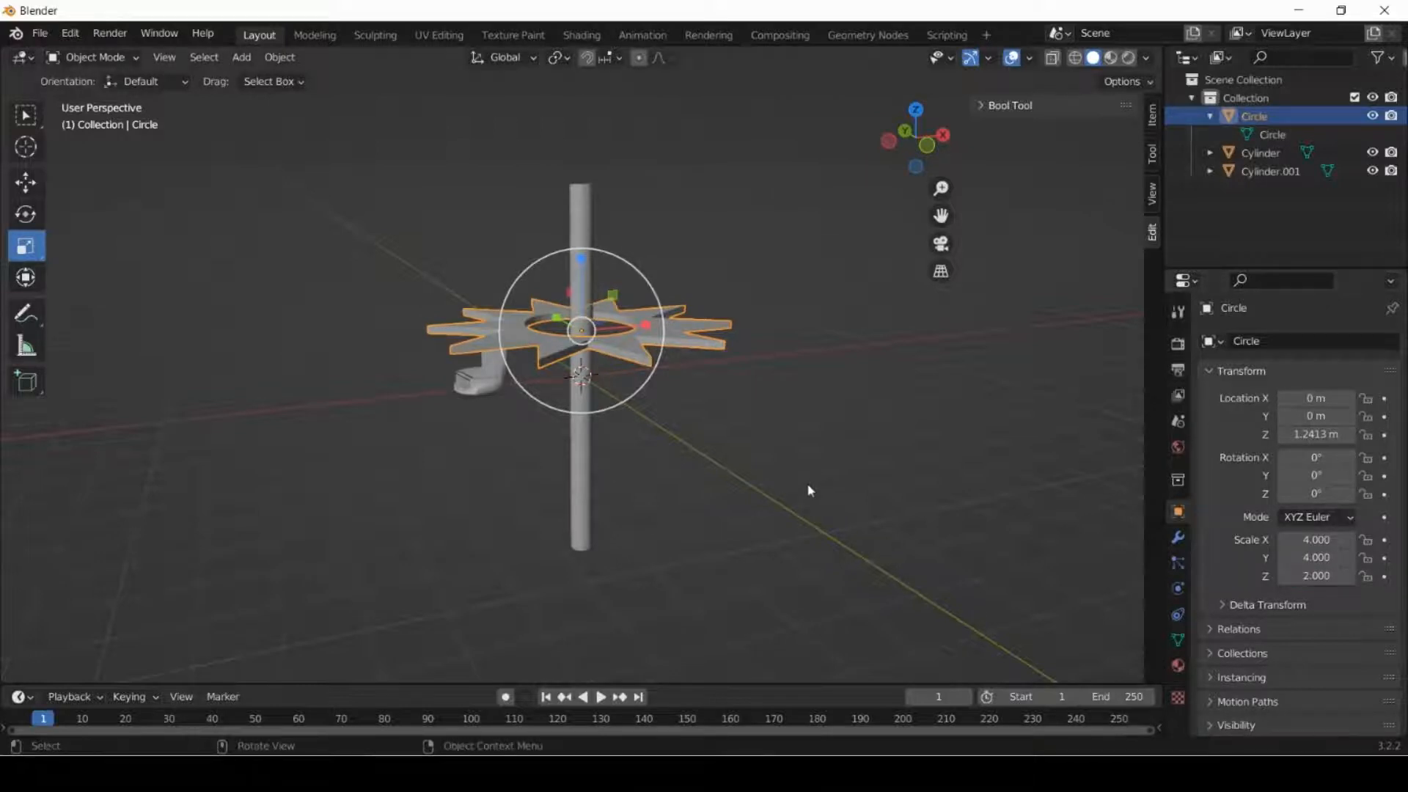
click(623, 488)
Move the seat below the wheel's outer edge, to about -3.21 m in X and -1.66 m in Z.
click(497, 387)
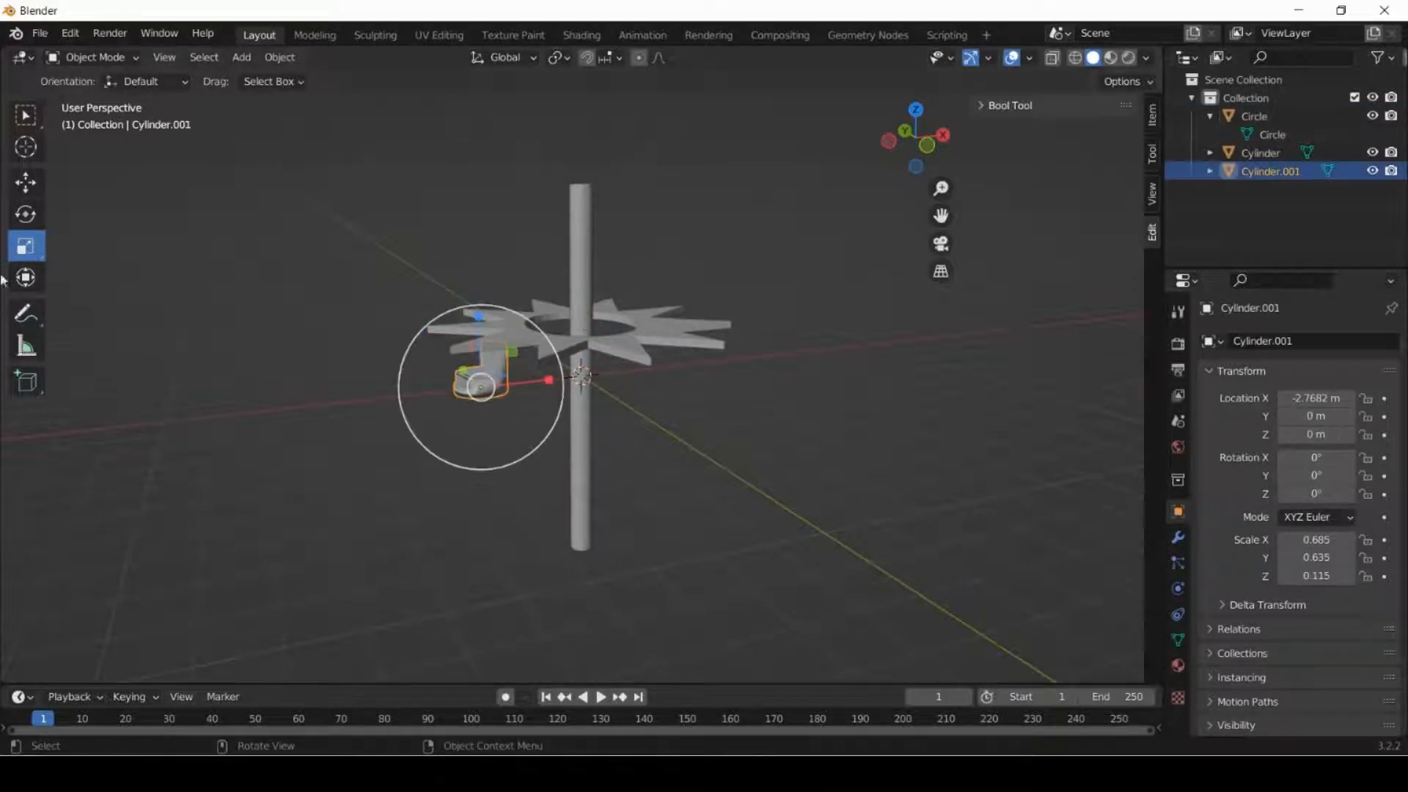
click(26, 182)
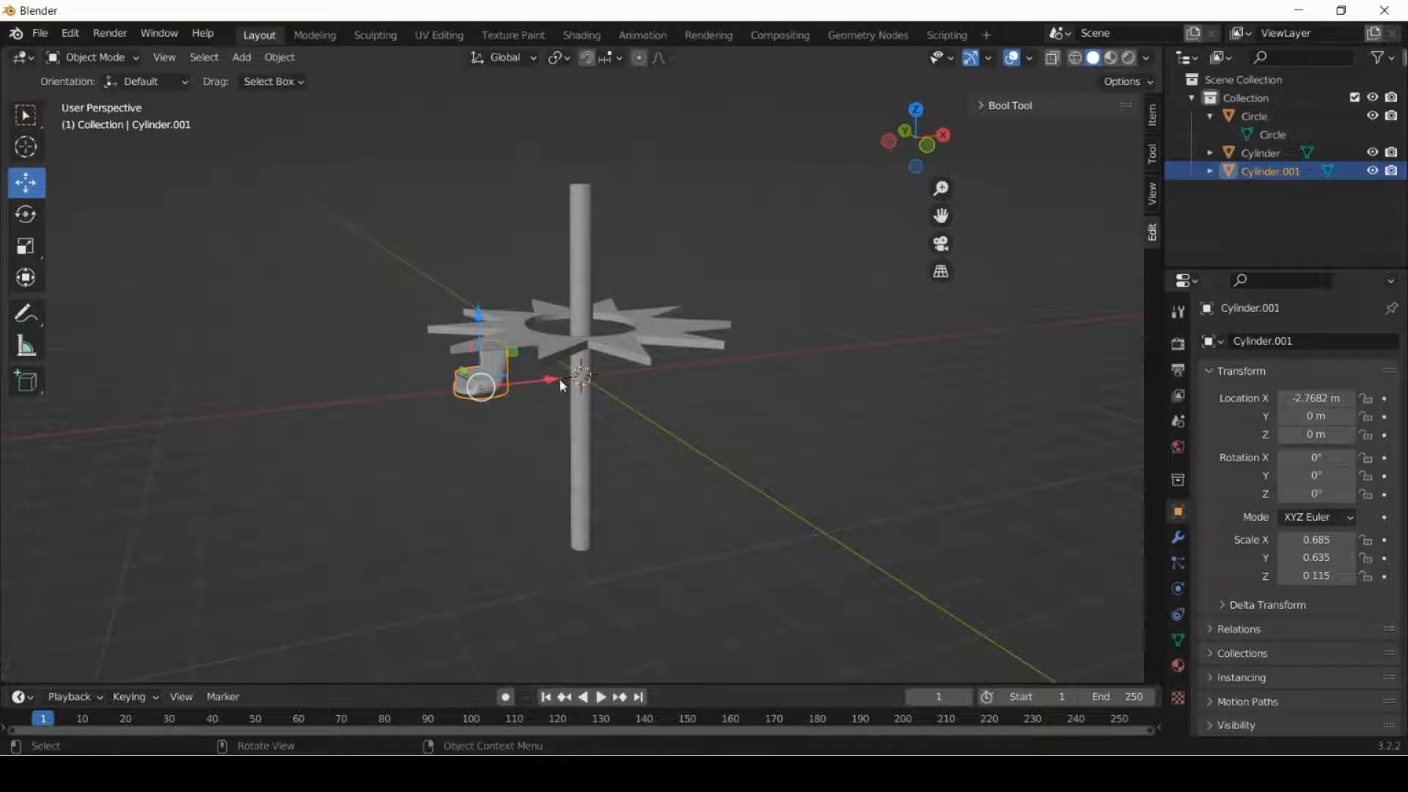
drag(561, 385, 464, 423)
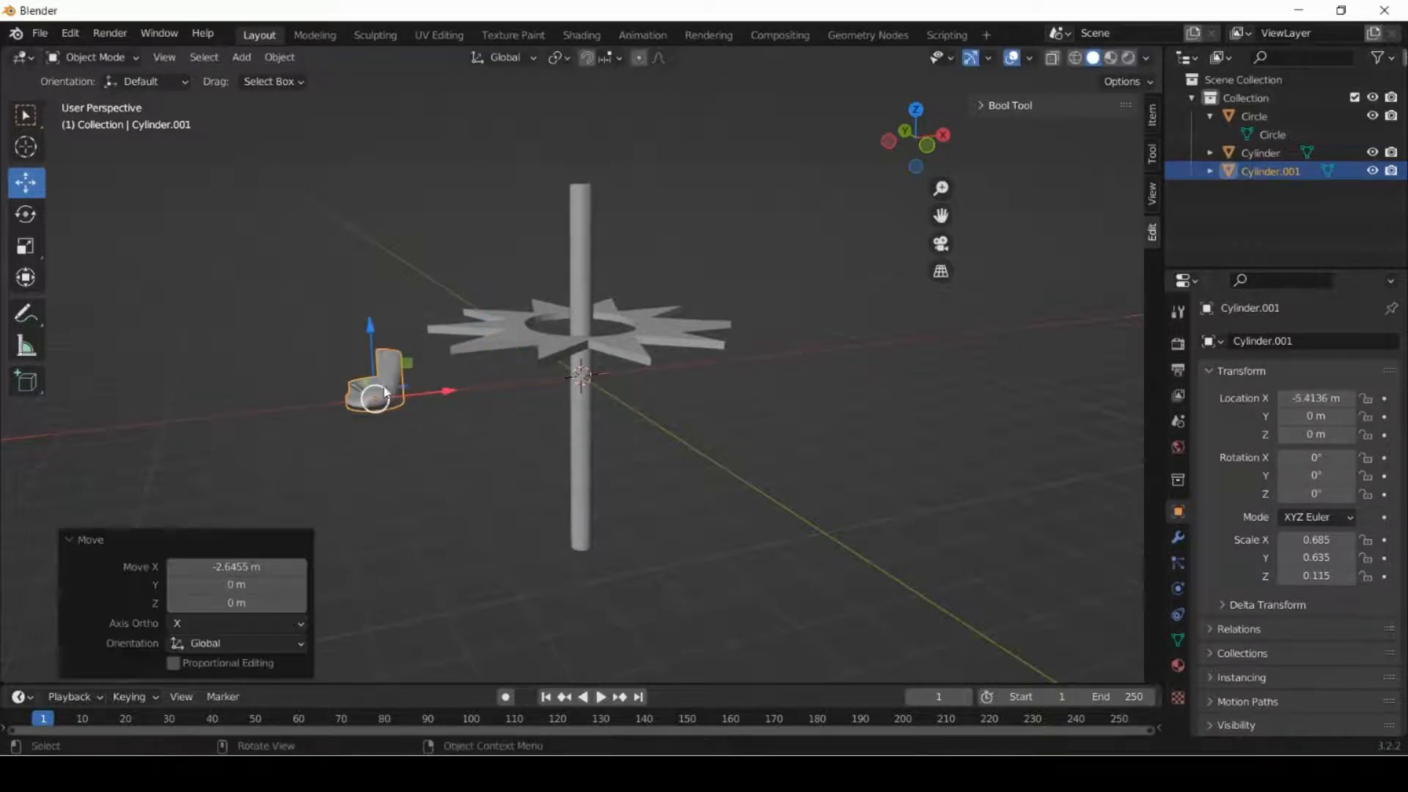
drag(369, 327, 423, 387)
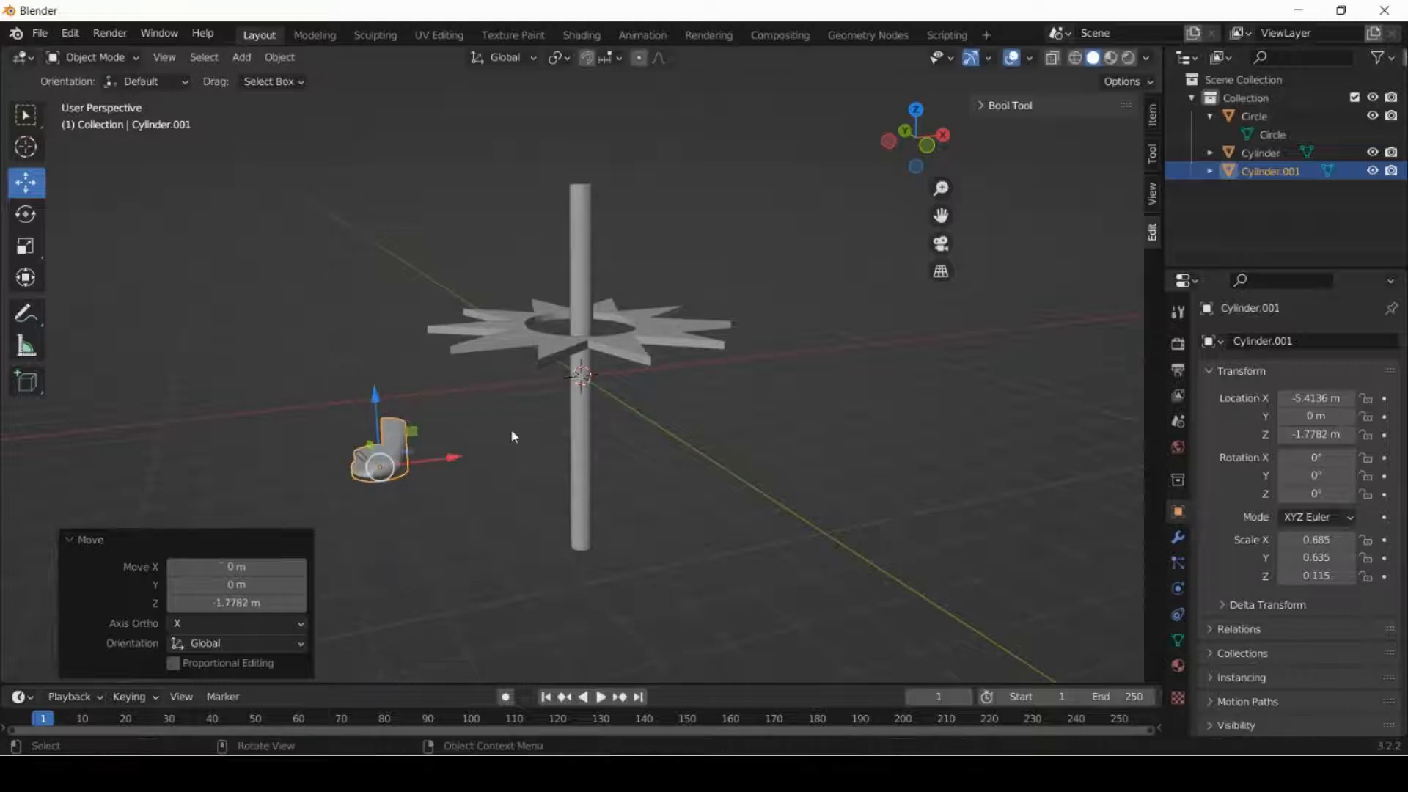
drag(456, 458, 540, 416)
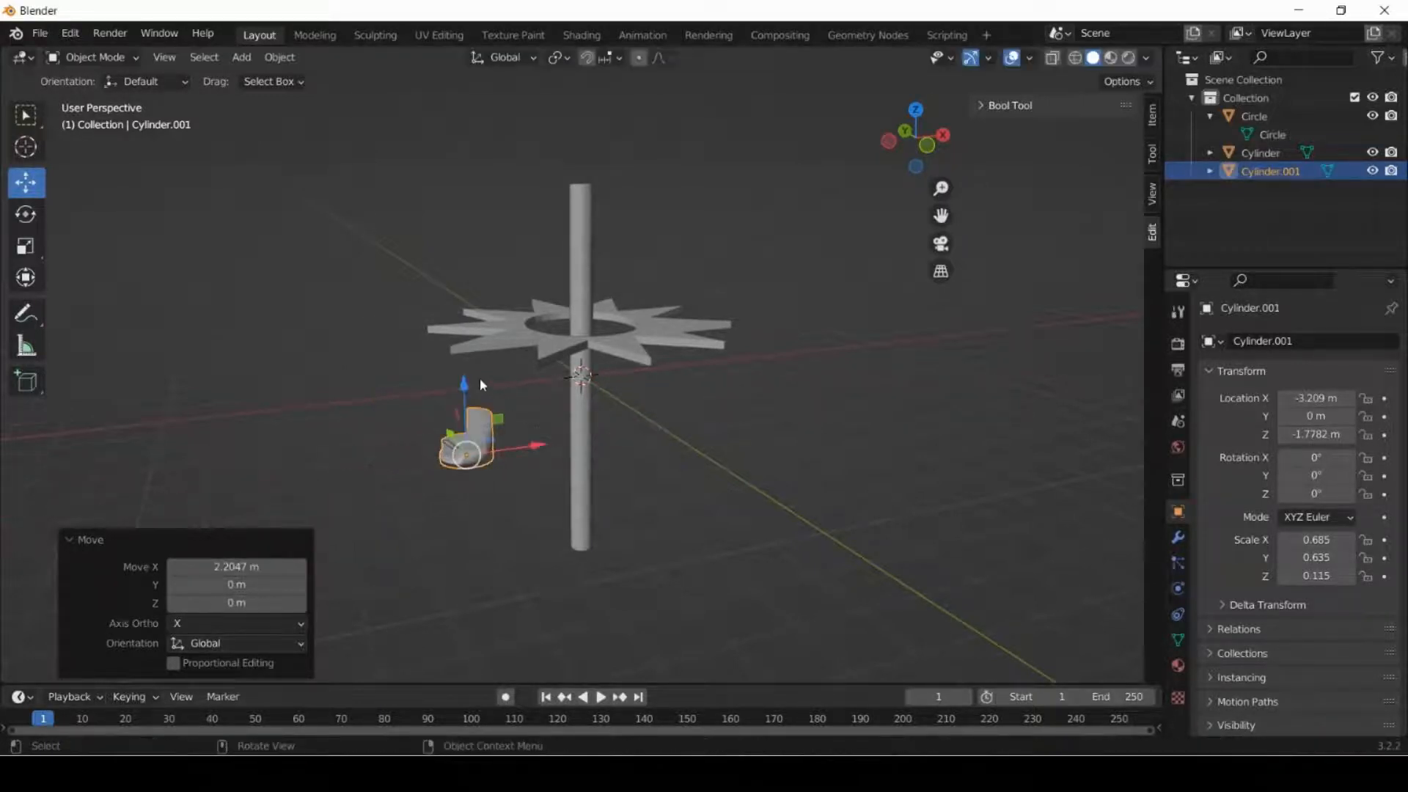
drag(464, 386, 463, 374)
Rotate the seat about the Z axis to about 81.7°.
click(16, 222)
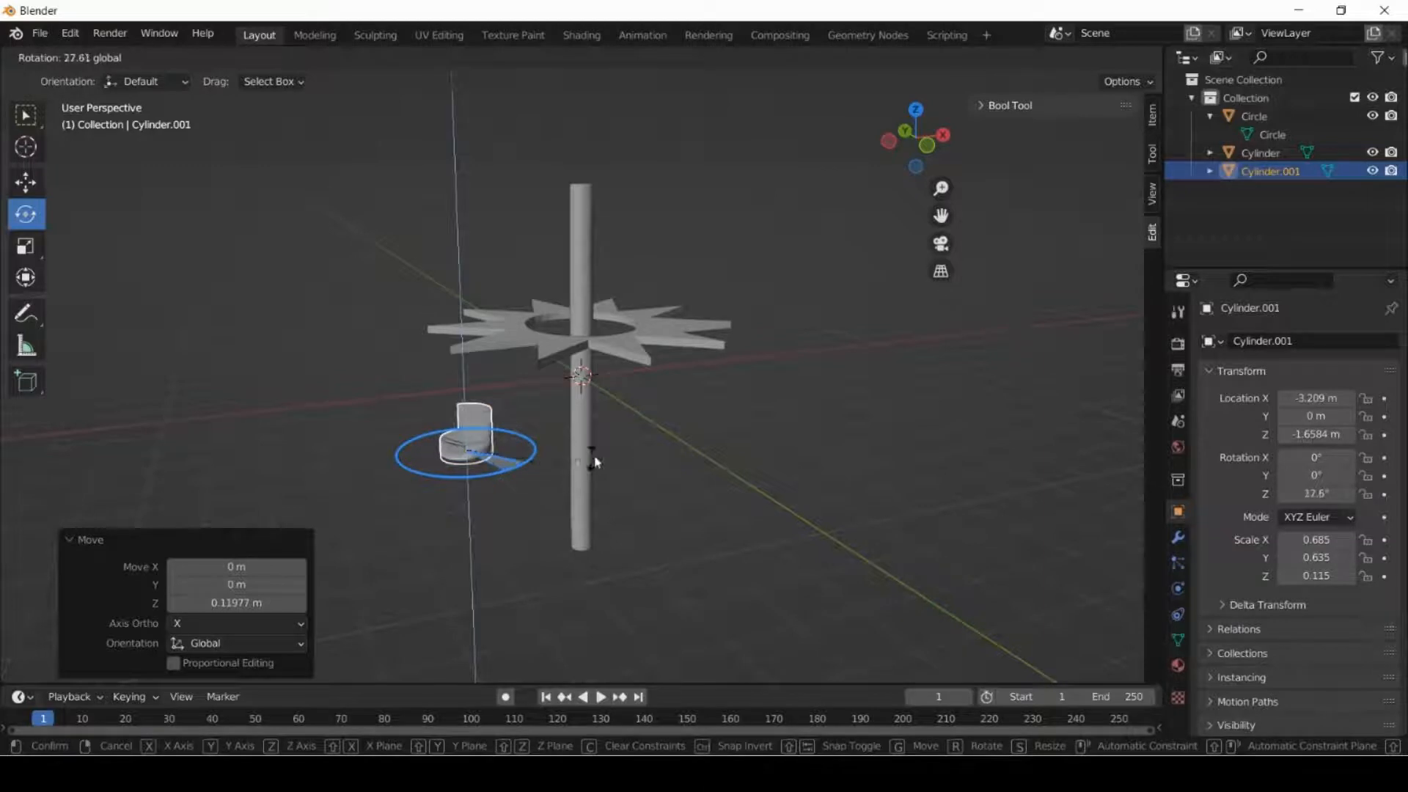
drag(595, 456, 745, 389)
drag(1083, 210, 1084, 212)
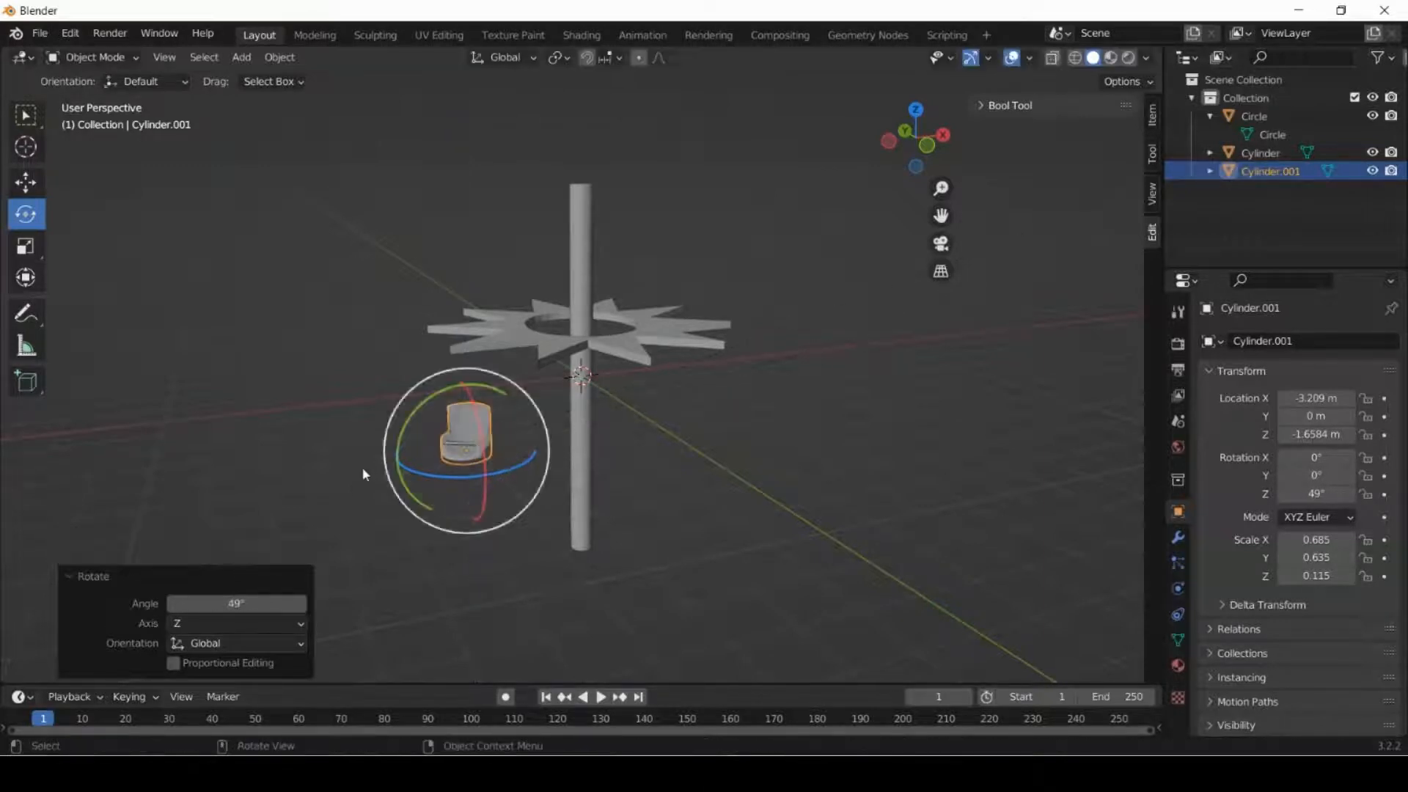
drag(422, 475, 458, 470)
Scale the rotated seat by about 0.815 along global X and 0.664 along global Y.
click(26, 245)
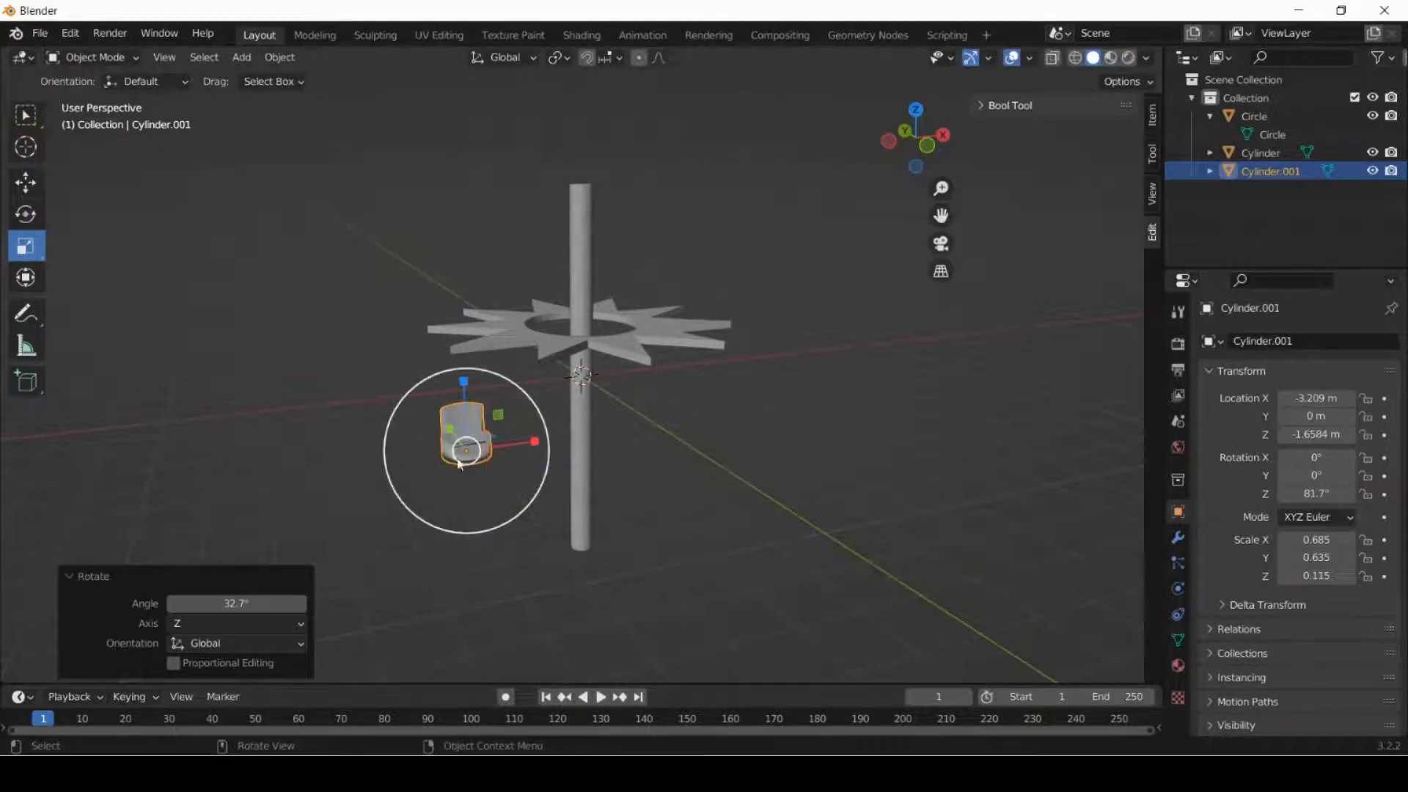
drag(535, 440, 517, 451)
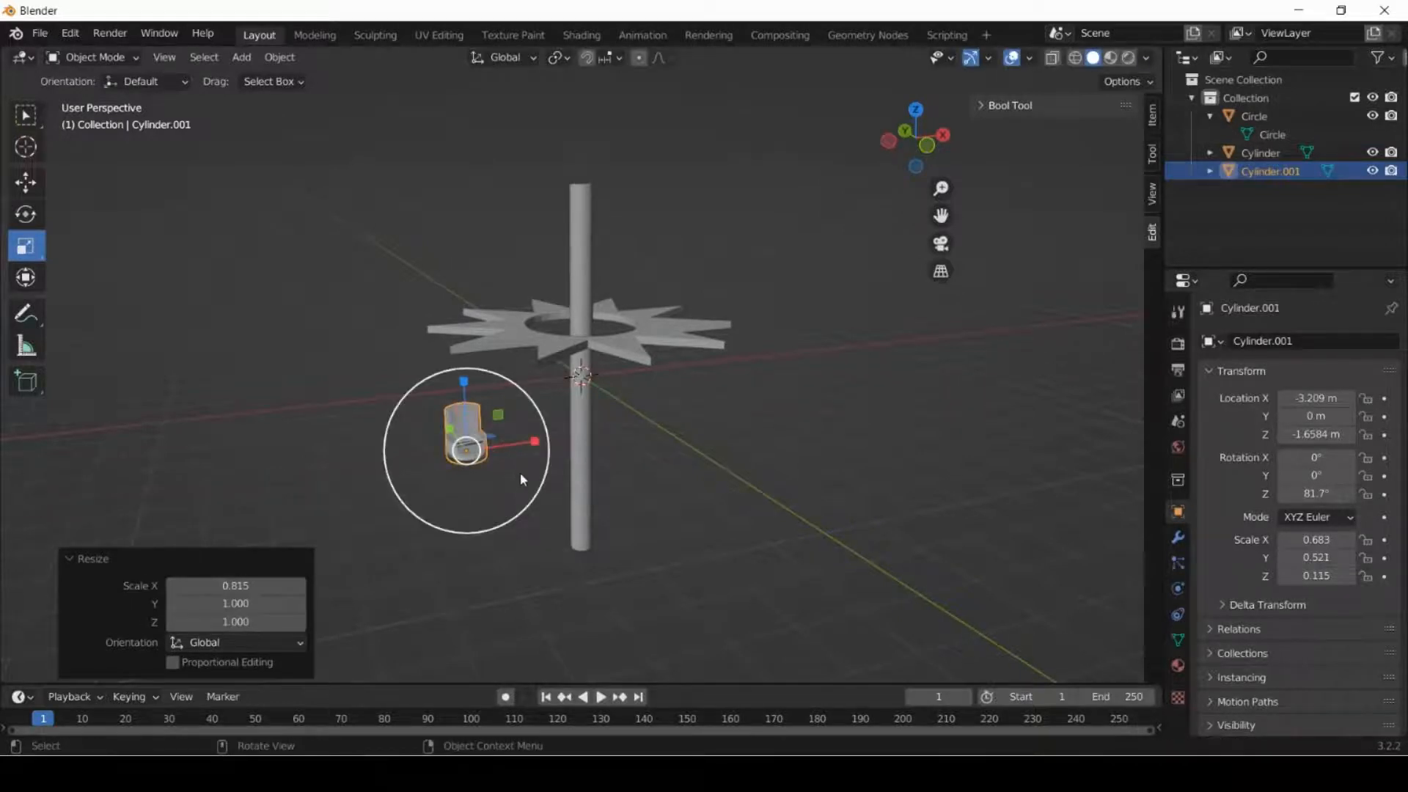
middle_drag(521, 473, 576, 493)
drag(444, 445, 480, 467)
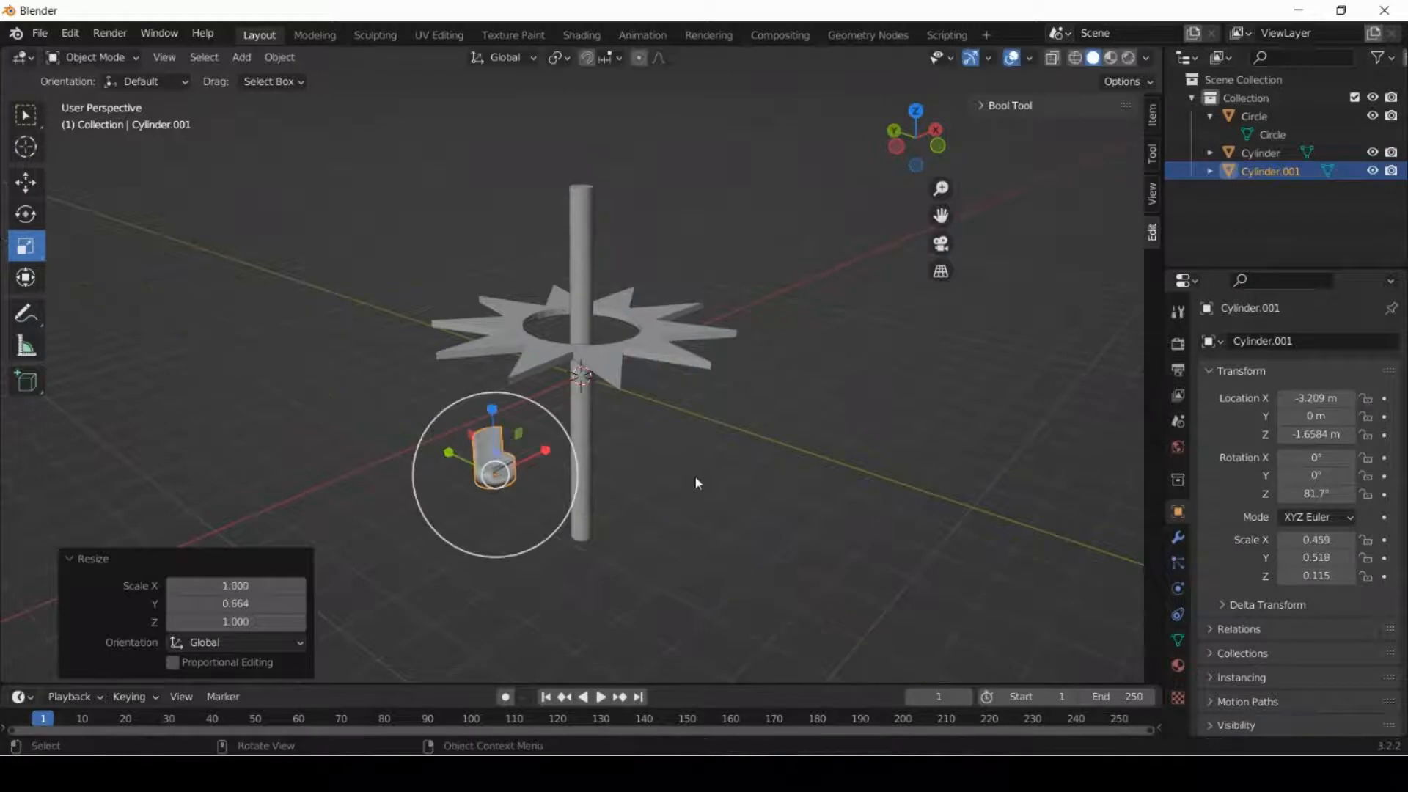
middle_drag(694, 476, 443, 316)
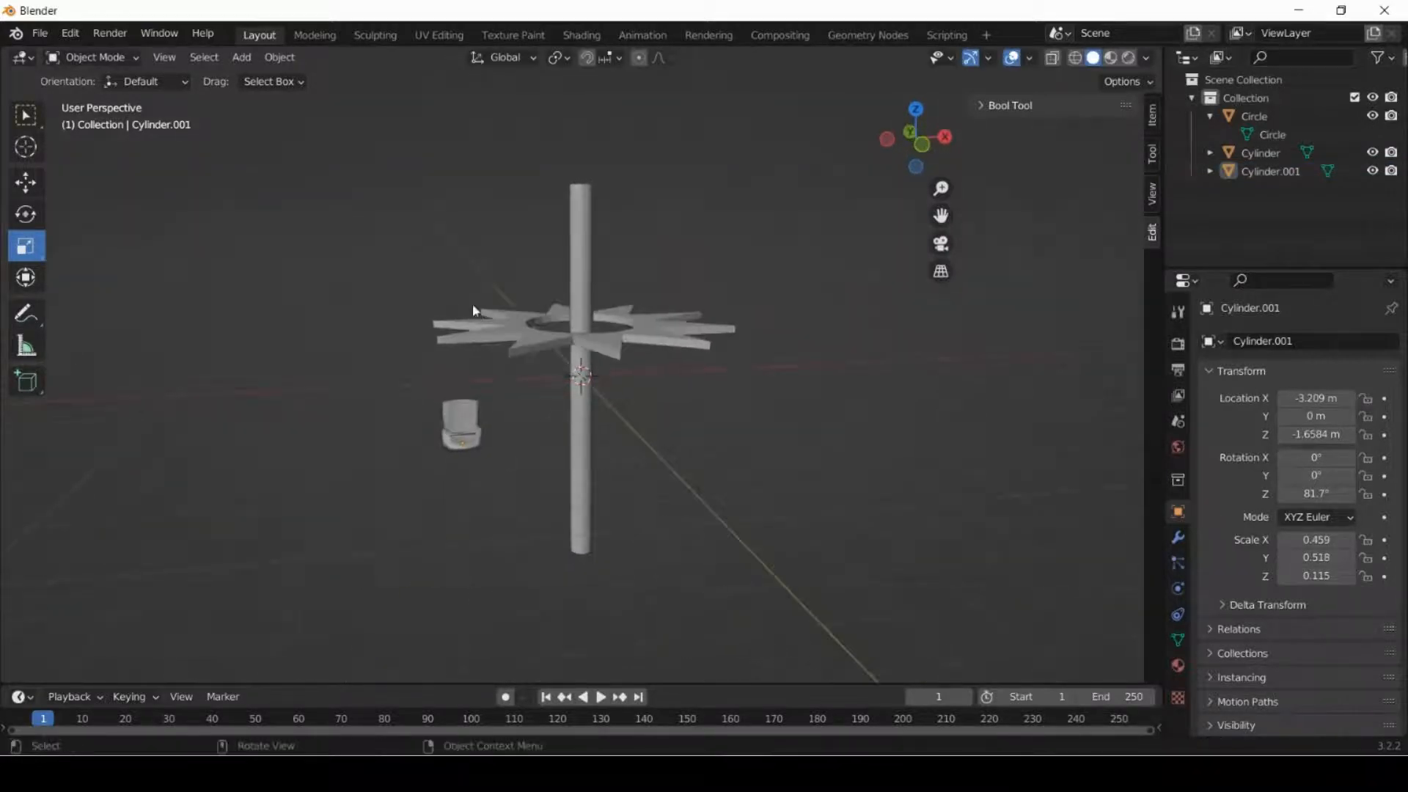
Add a mesh cylinder and set its scale to 0.1 in X, 0.1 in Y and 2 in Z.
click(235, 59)
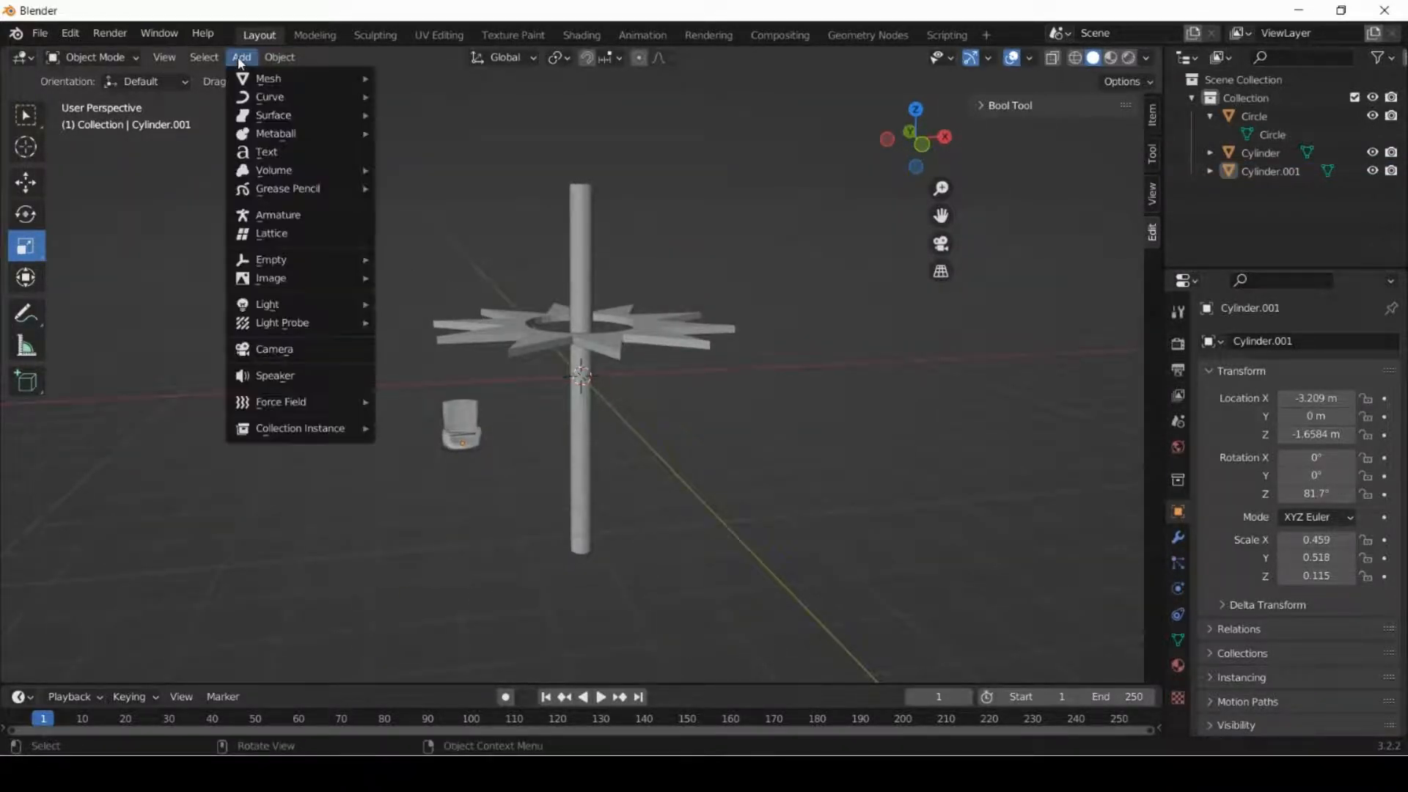
mouse_move(242, 78)
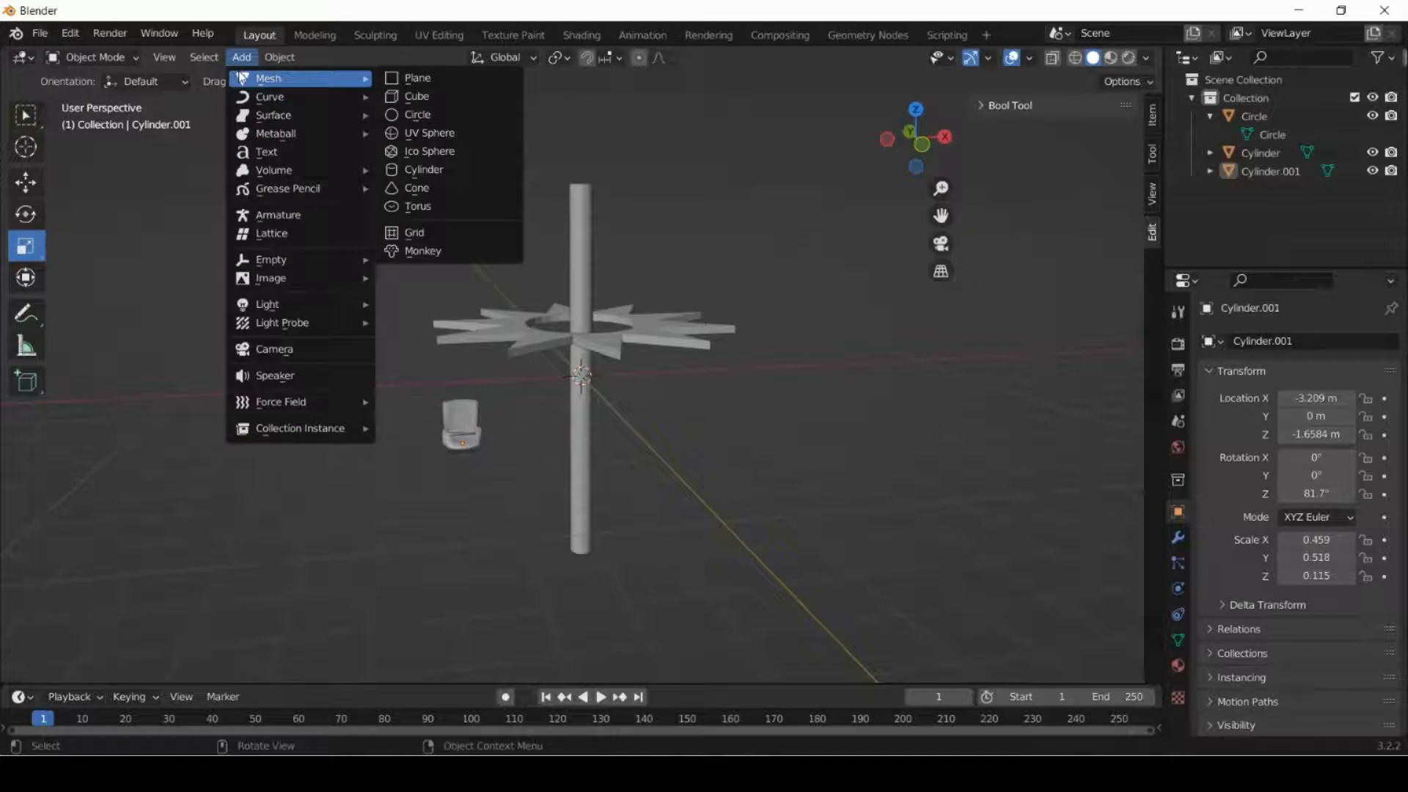
click(423, 170)
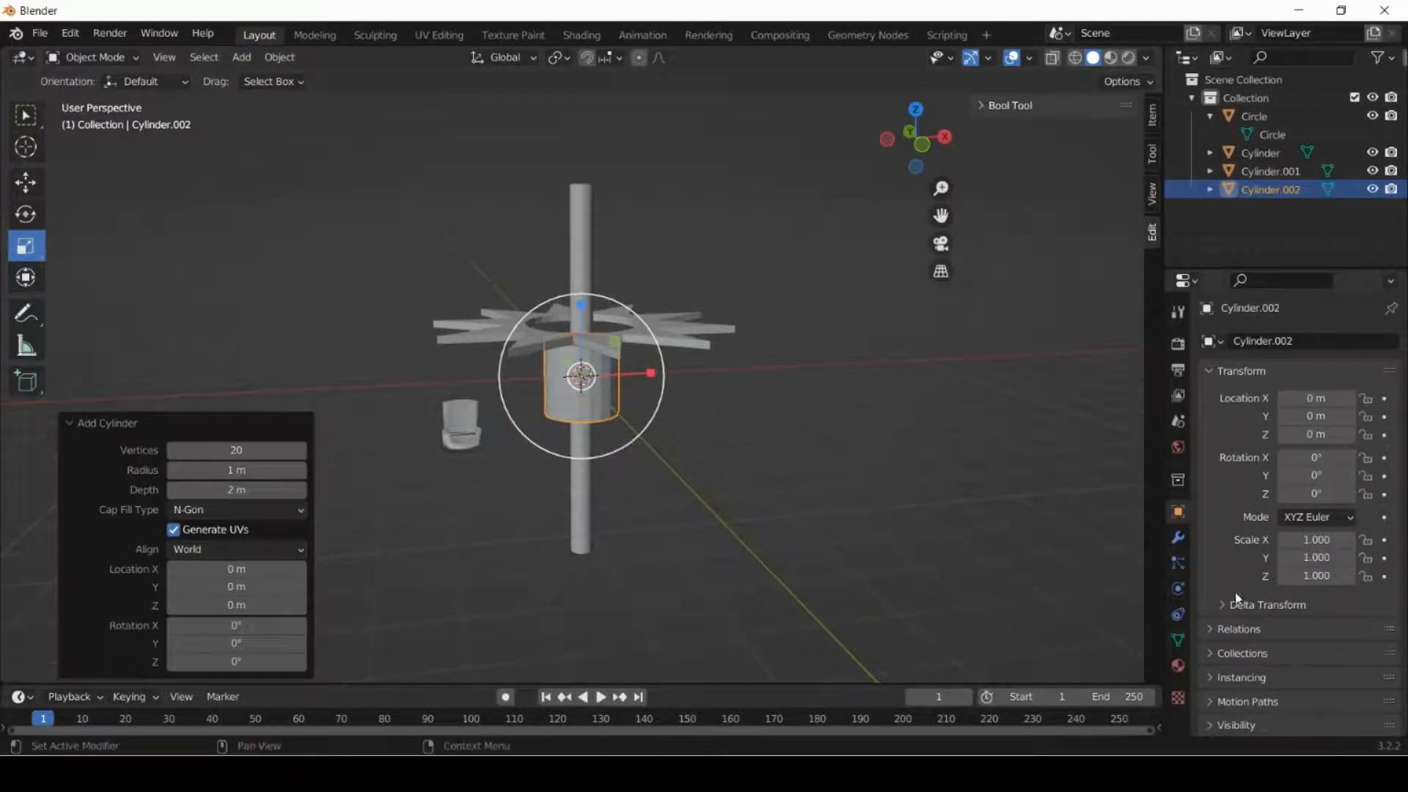
click(1305, 539)
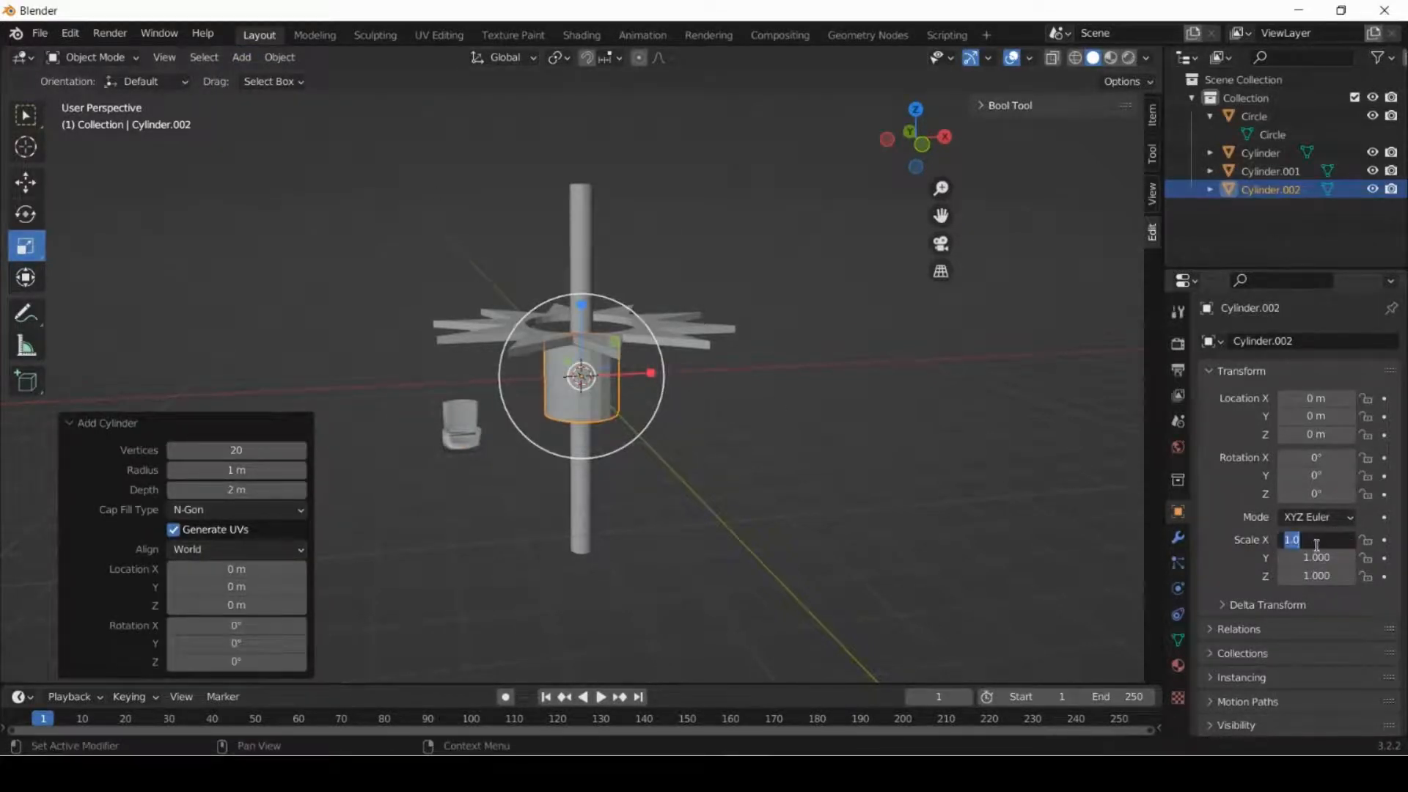
text(.1)
key(Tab)
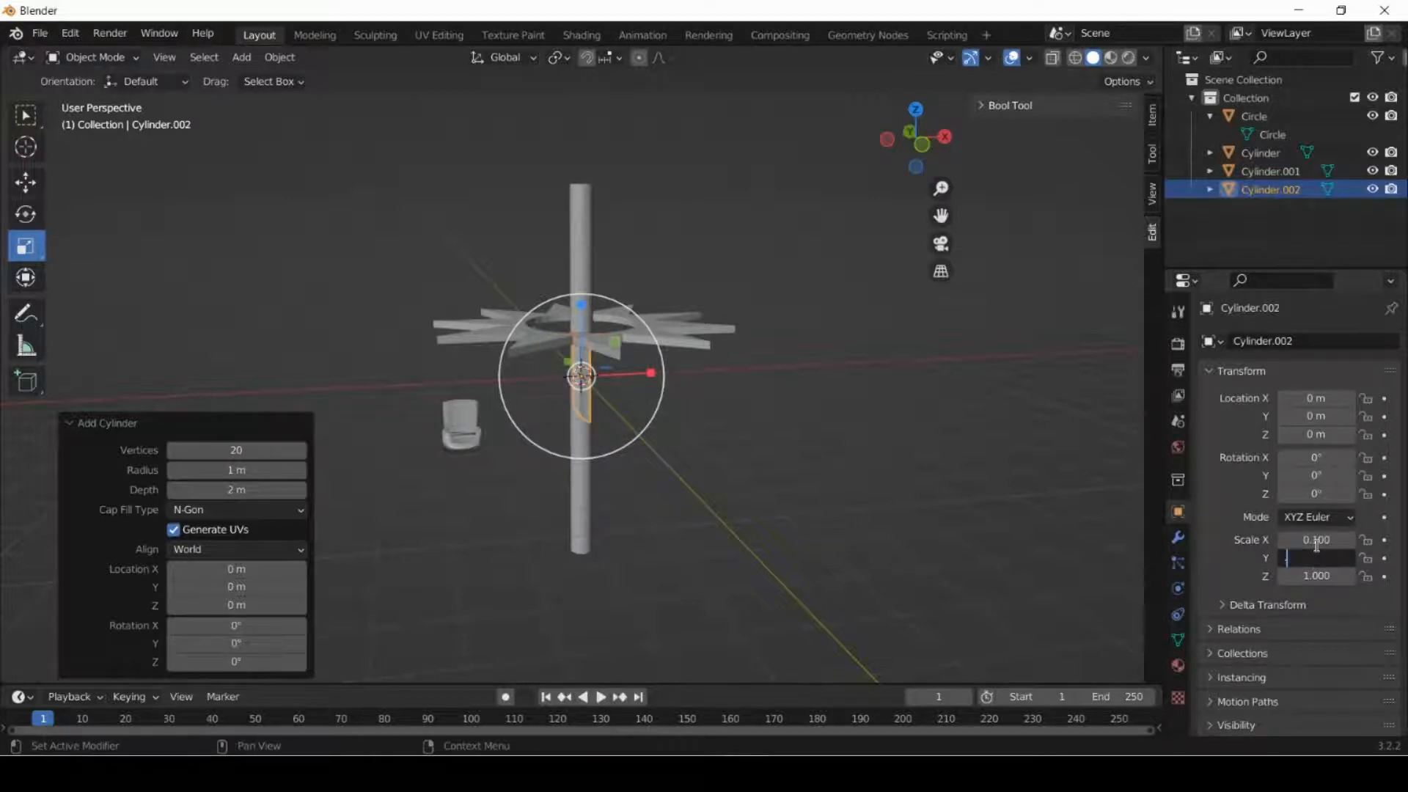
text(.1)
key(Tab)
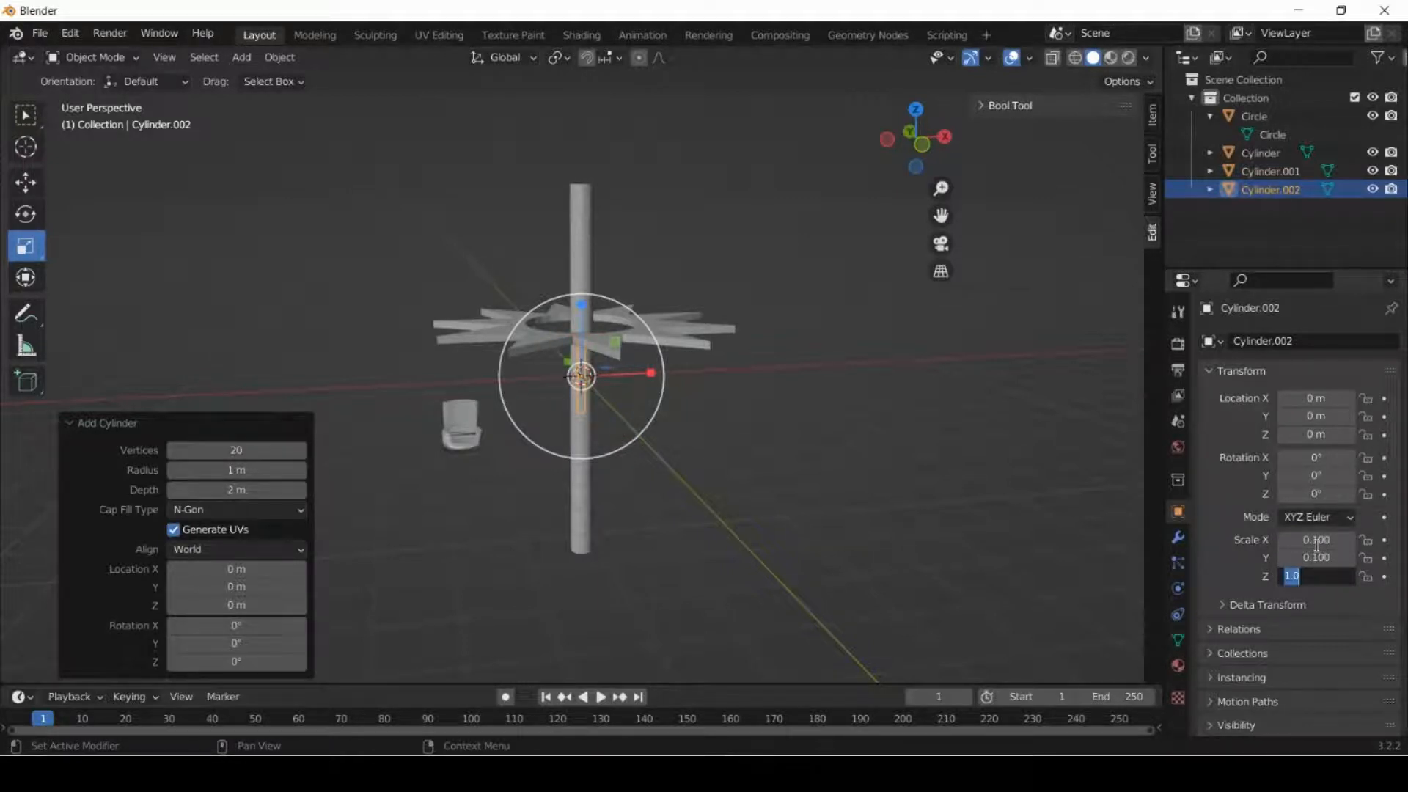
key(Tab)
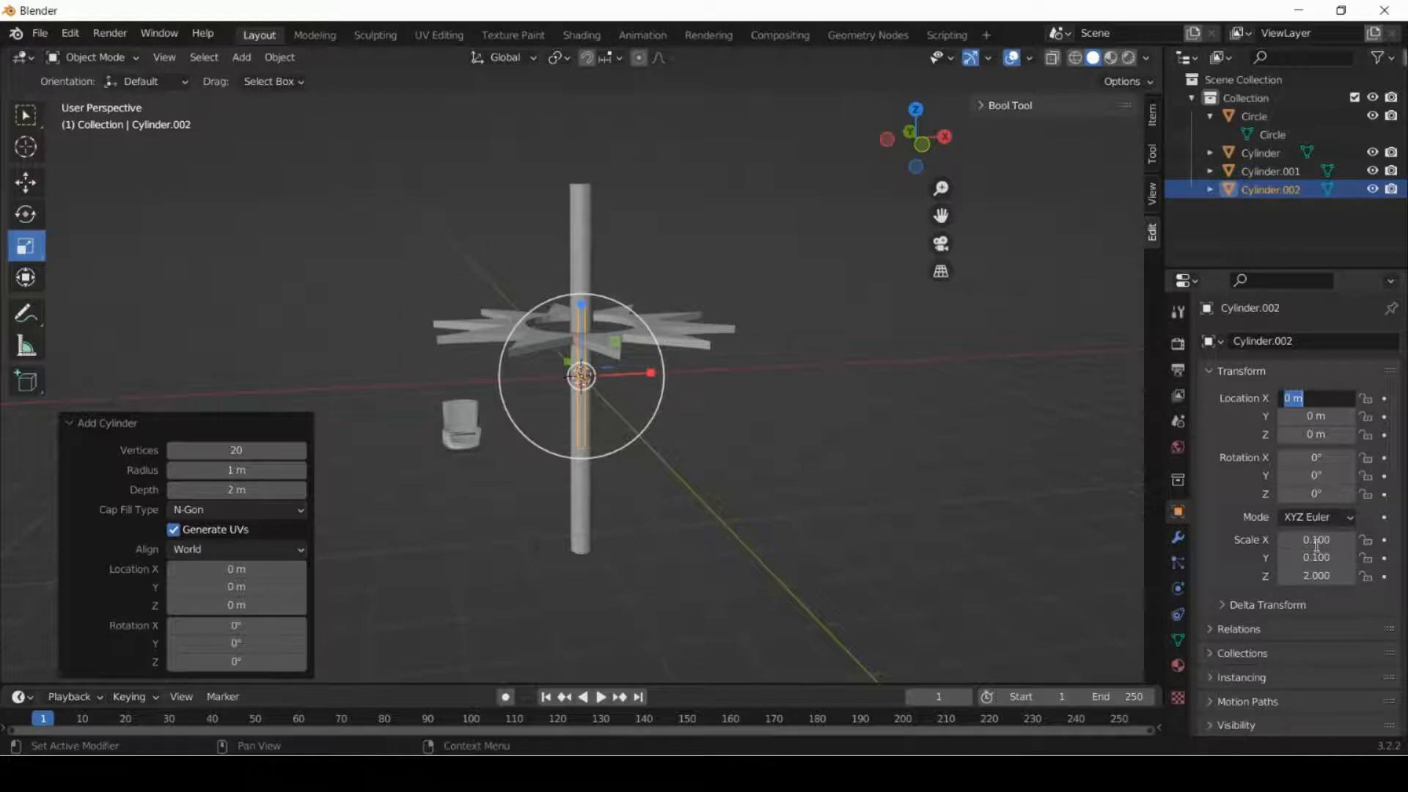
click(873, 484)
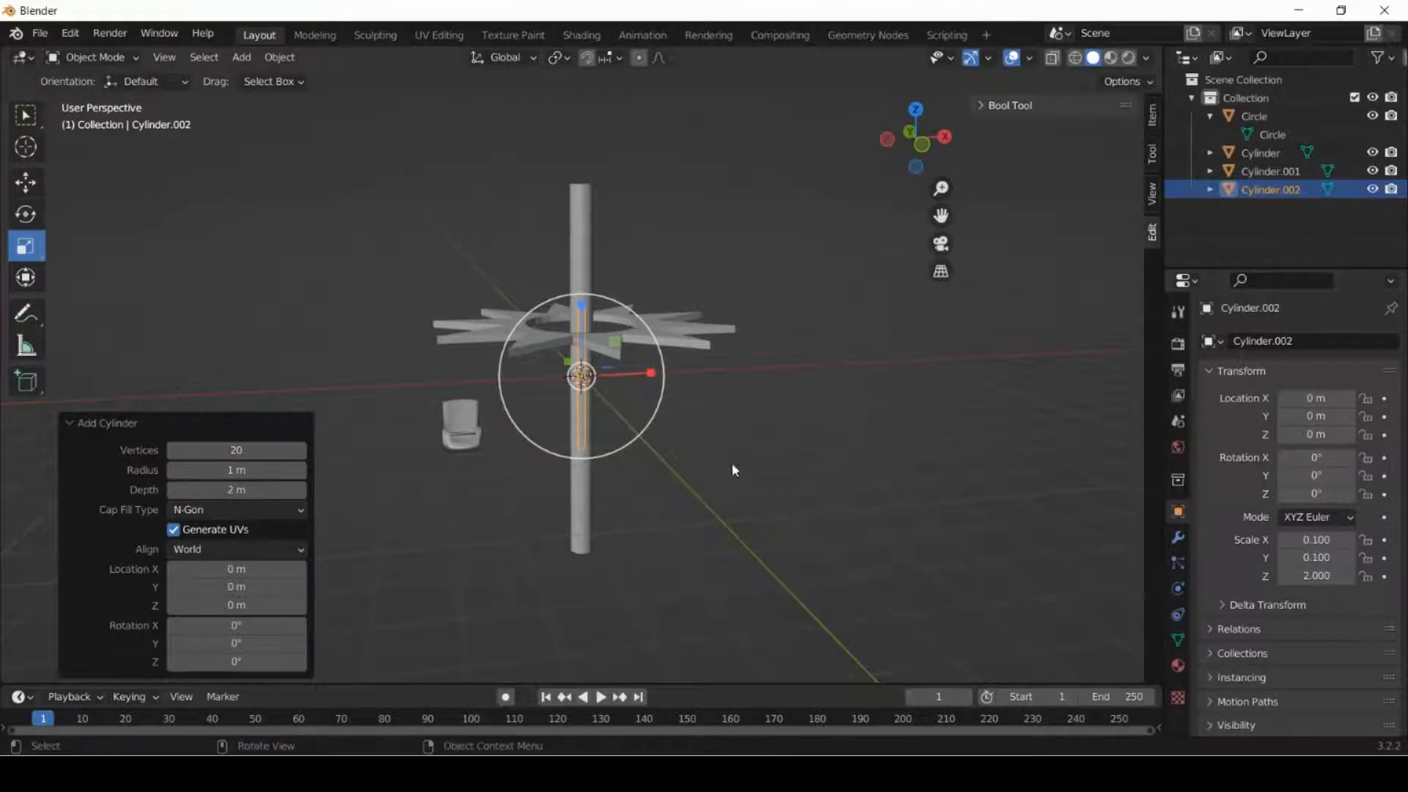
Move the thin cylinder from the centre towards the seat, about -2.27 m in X and -0.73 m in Y.
click(28, 179)
drag(653, 370, 562, 402)
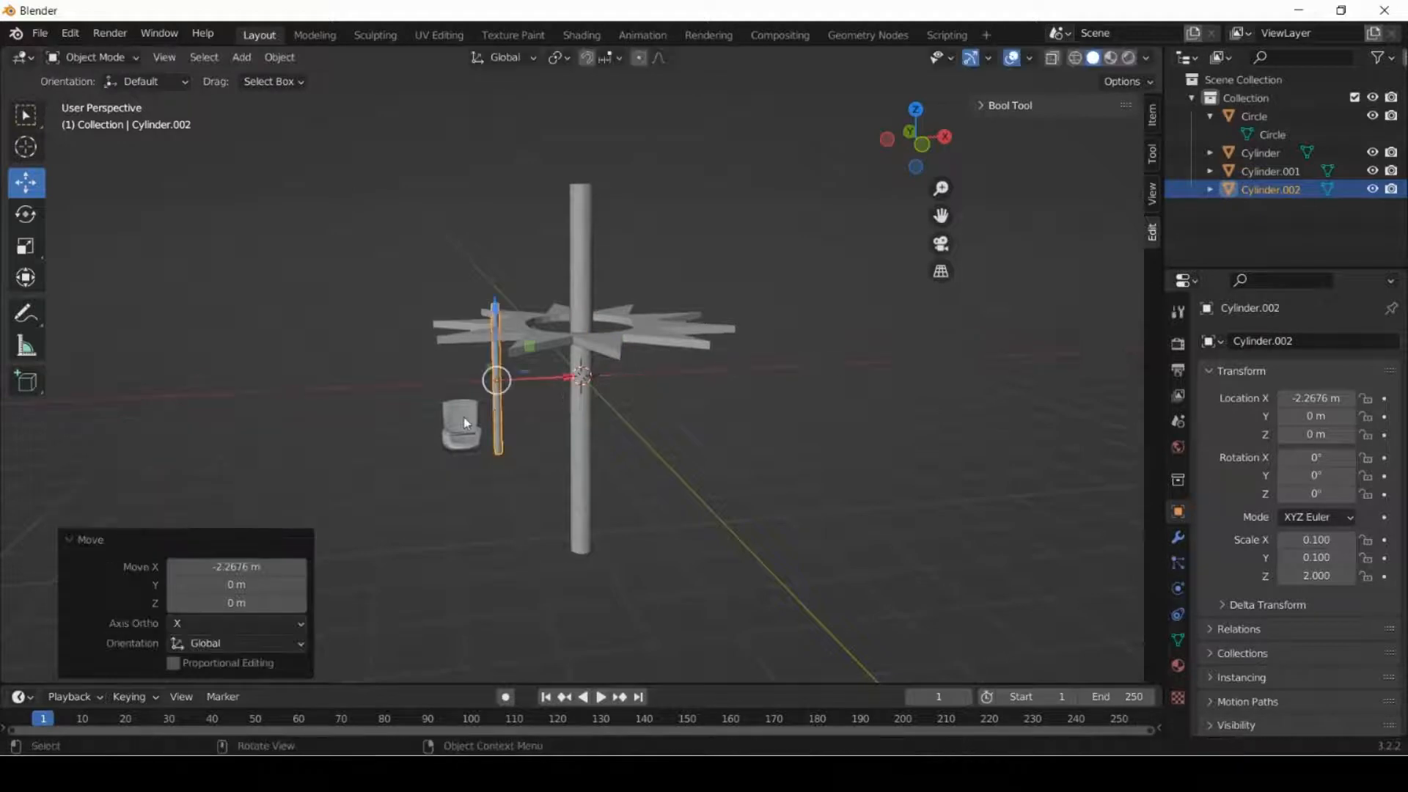
click(469, 429)
middle_drag(510, 534, 631, 534)
scroll(650, 553, up, 3)
scroll(685, 555, up, 1)
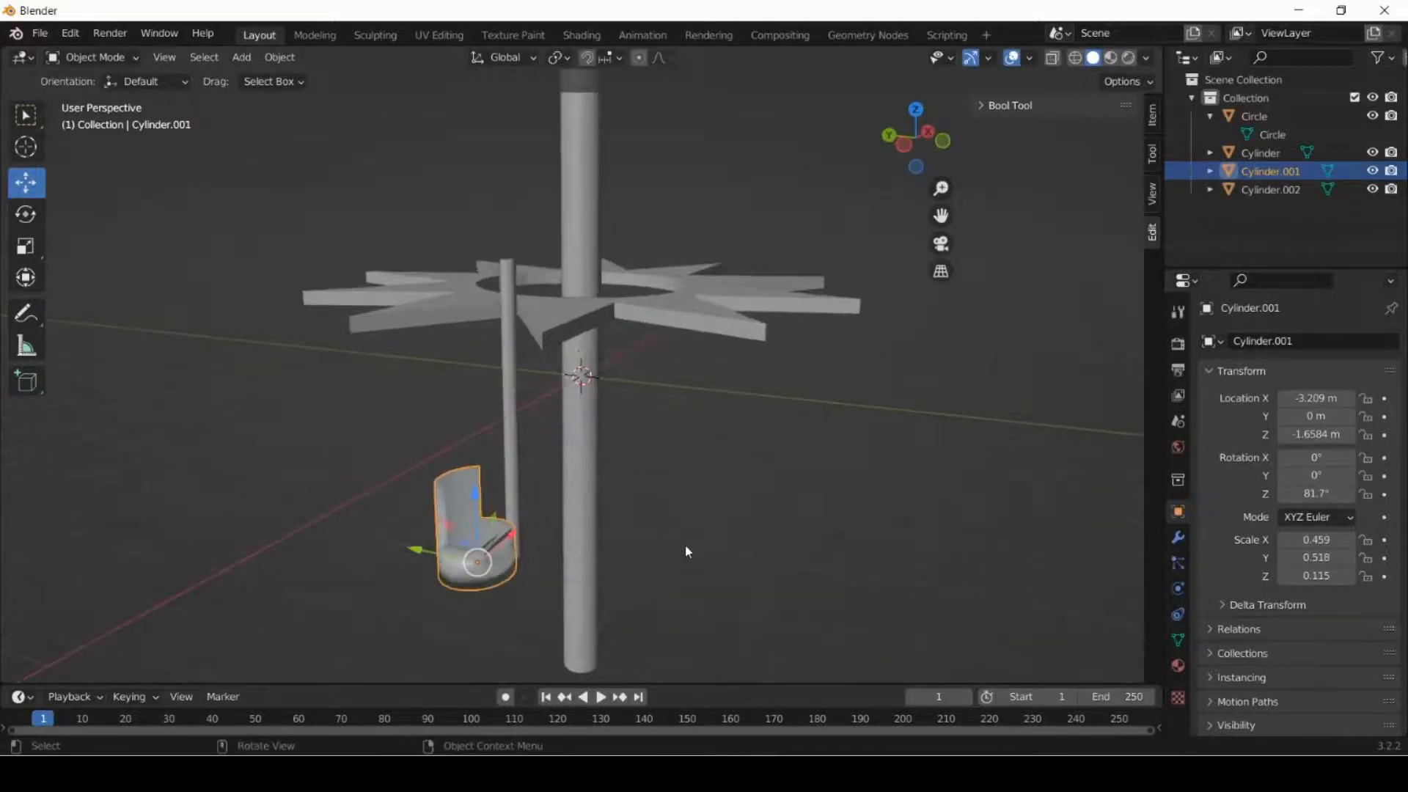
click(502, 401)
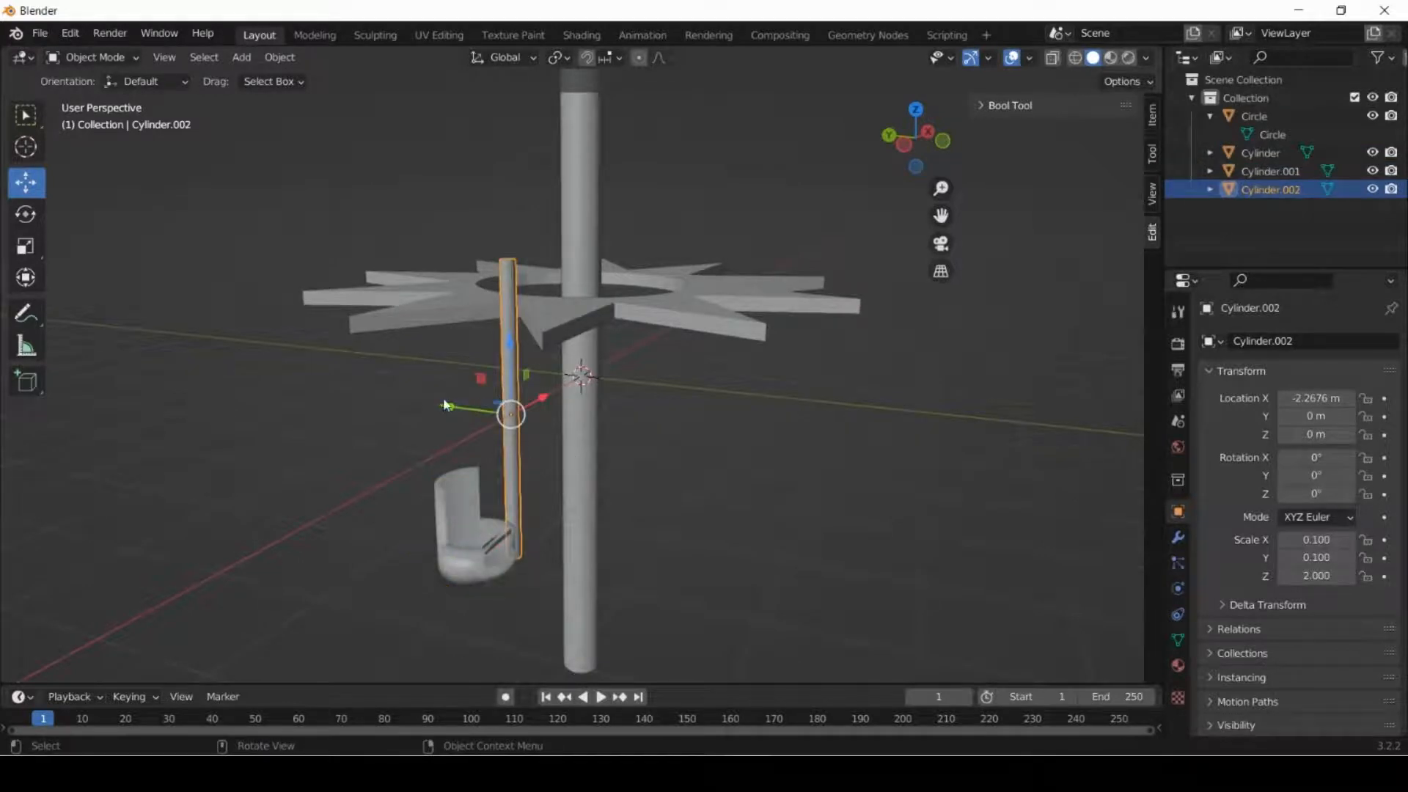
drag(448, 404, 493, 418)
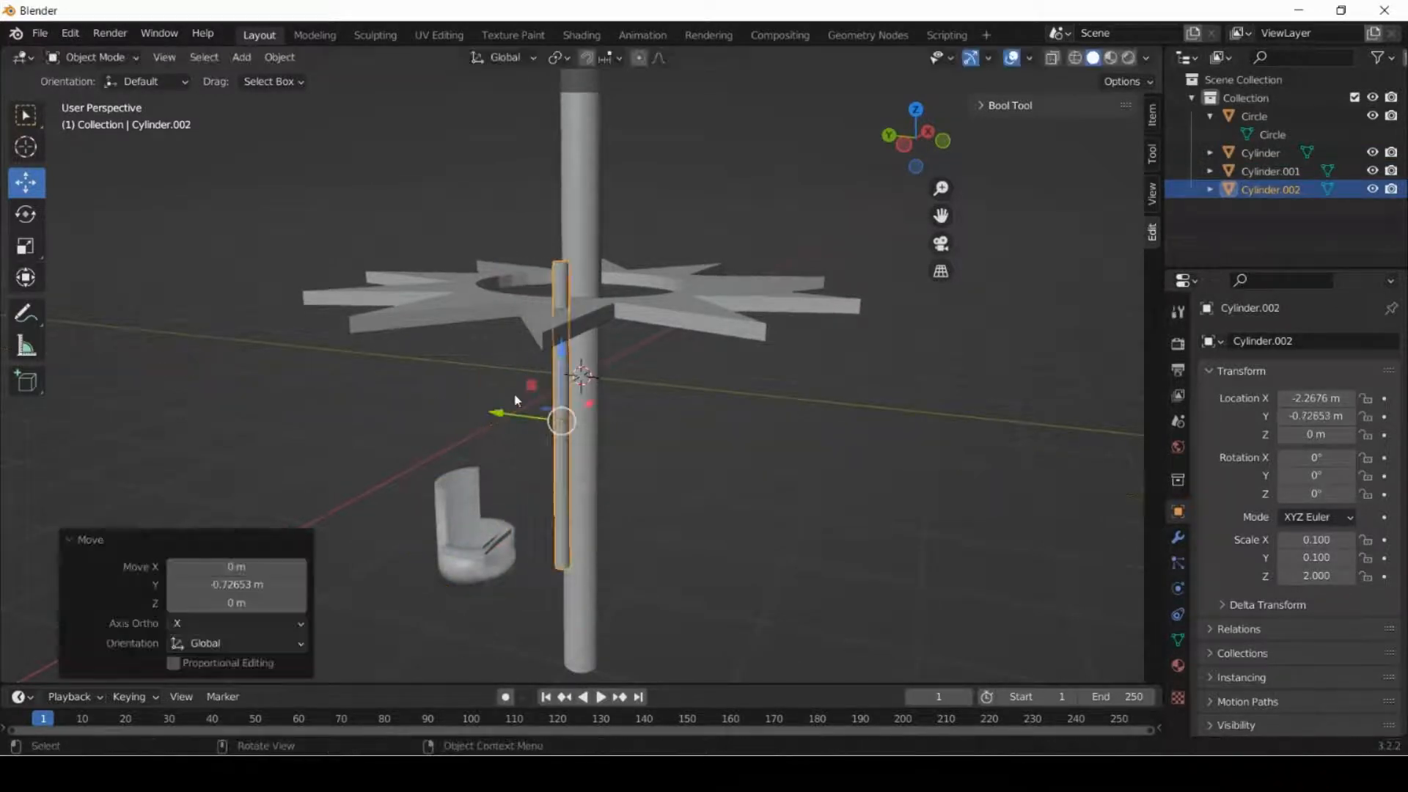
Lower the thin rod about 0.21 m and move the seat against its lower end, at about X -2.40, Y -1.14, Z -1.99 m.
drag(562, 343, 550, 360)
click(507, 552)
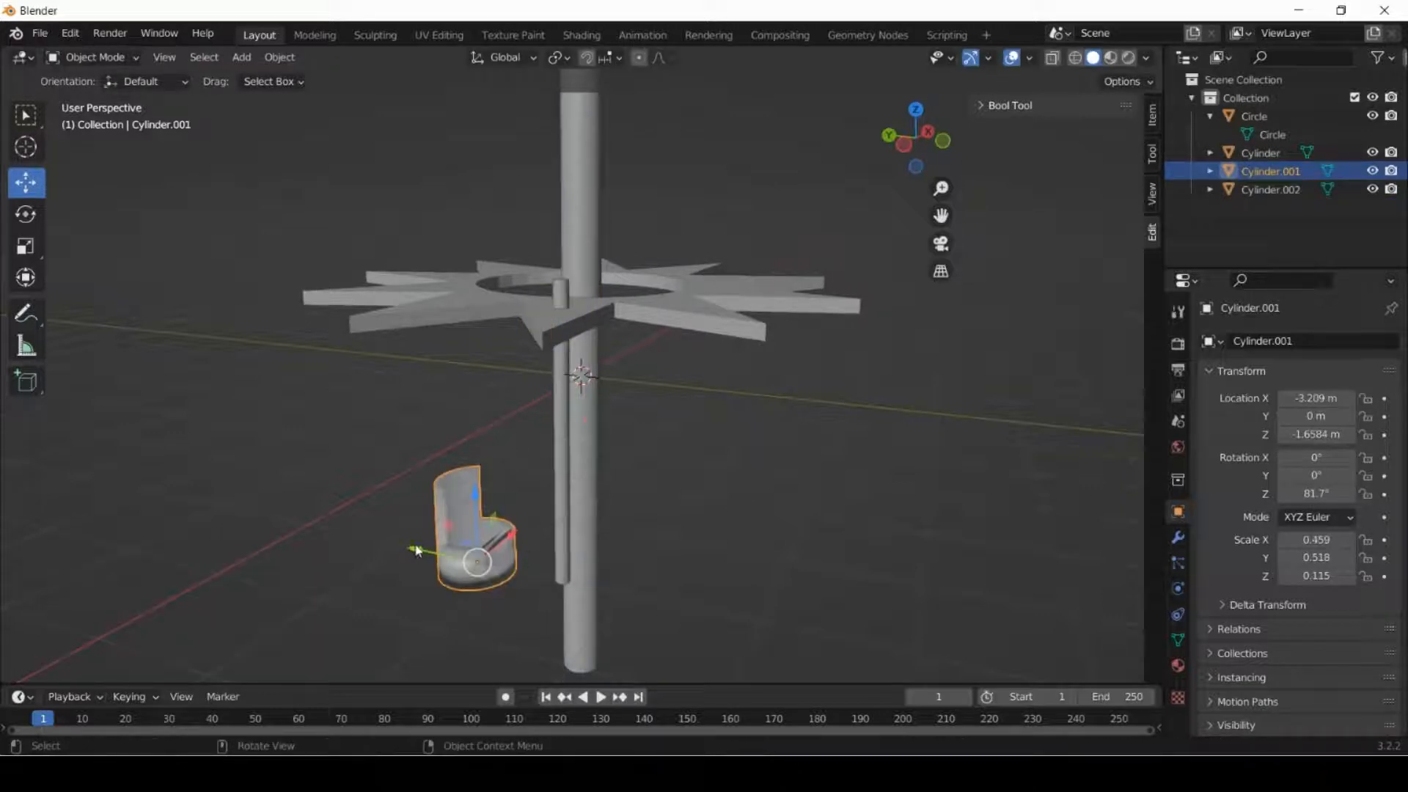
drag(416, 550, 541, 565)
middle_drag(799, 530, 530, 523)
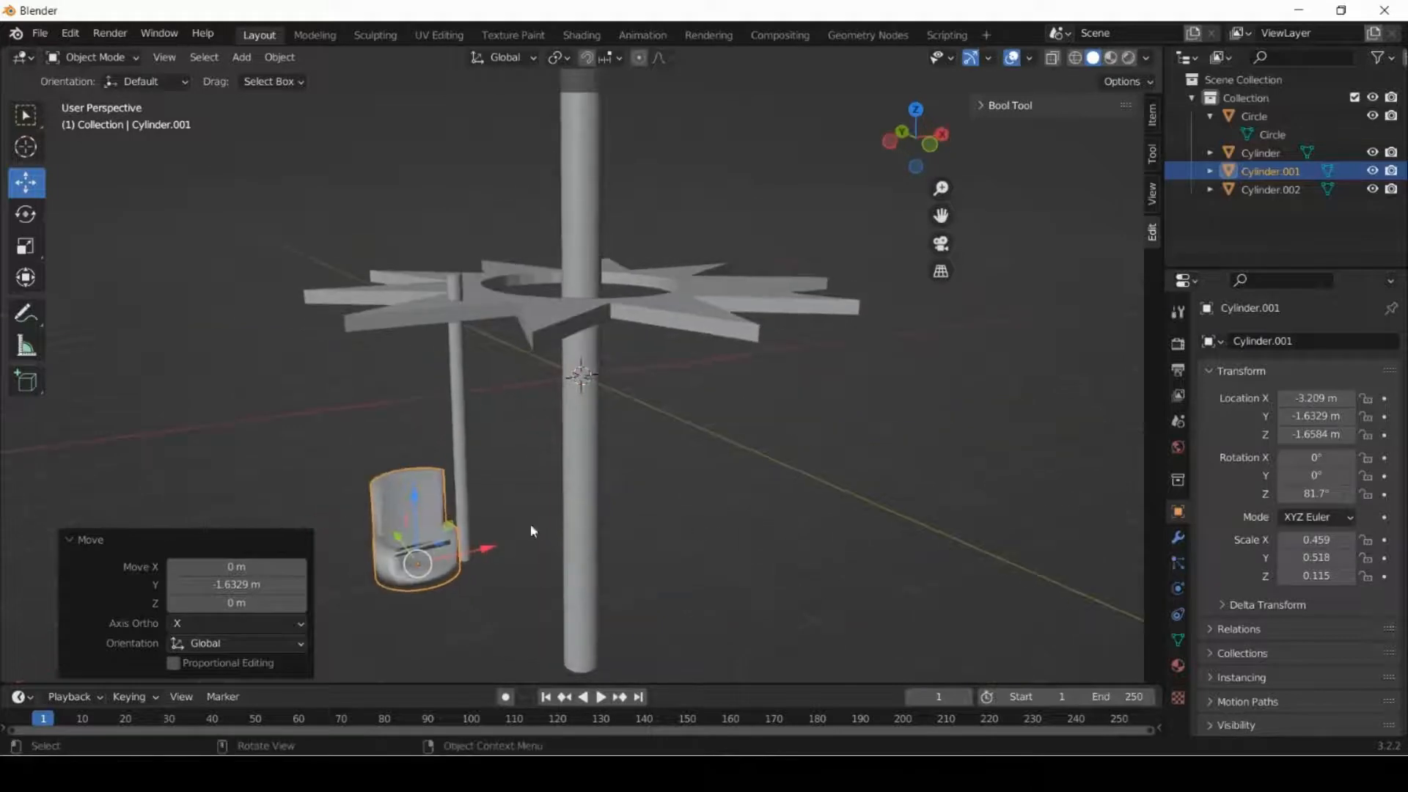
drag(490, 550, 554, 524)
middle_drag(629, 534, 547, 550)
drag(587, 527, 548, 515)
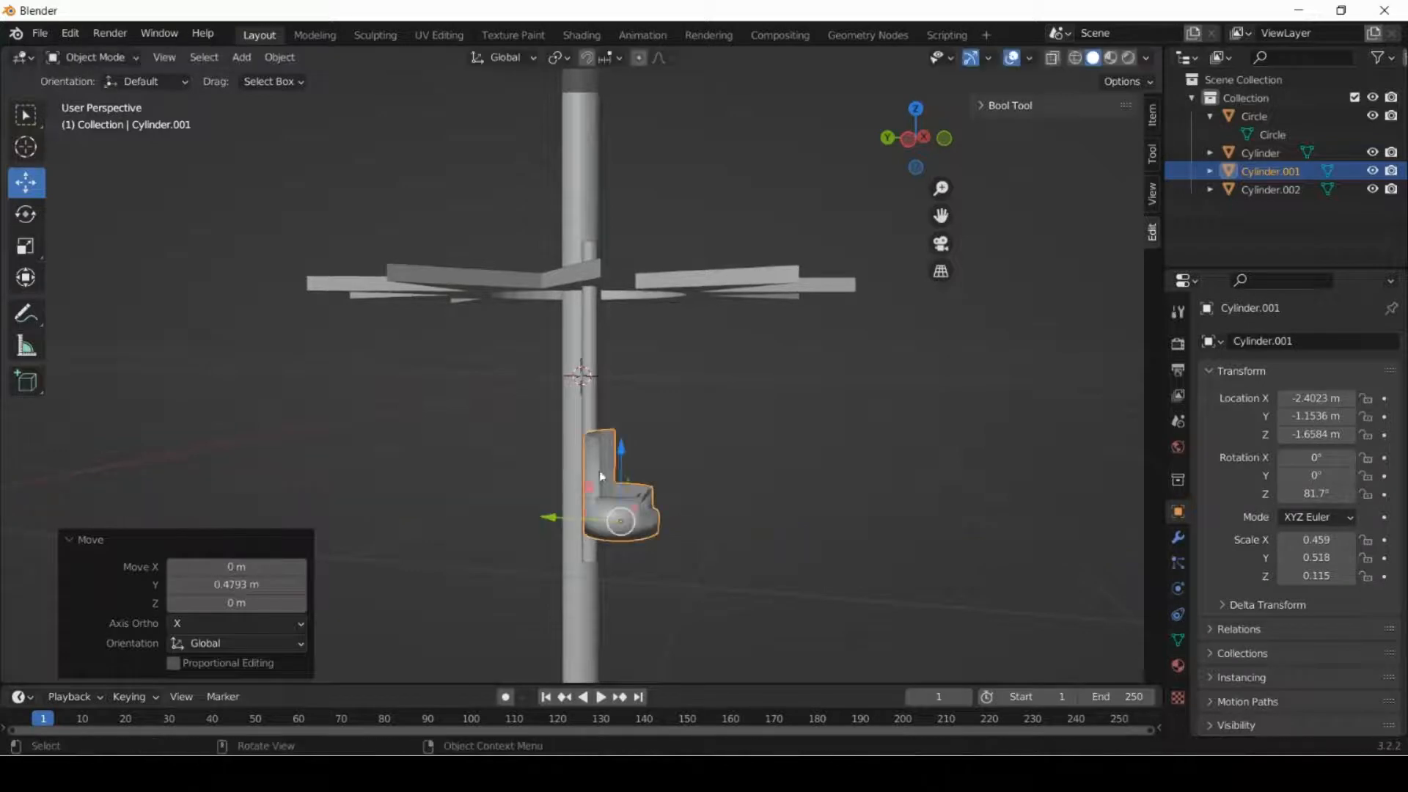
drag(623, 447, 616, 471)
drag(561, 545, 550, 526)
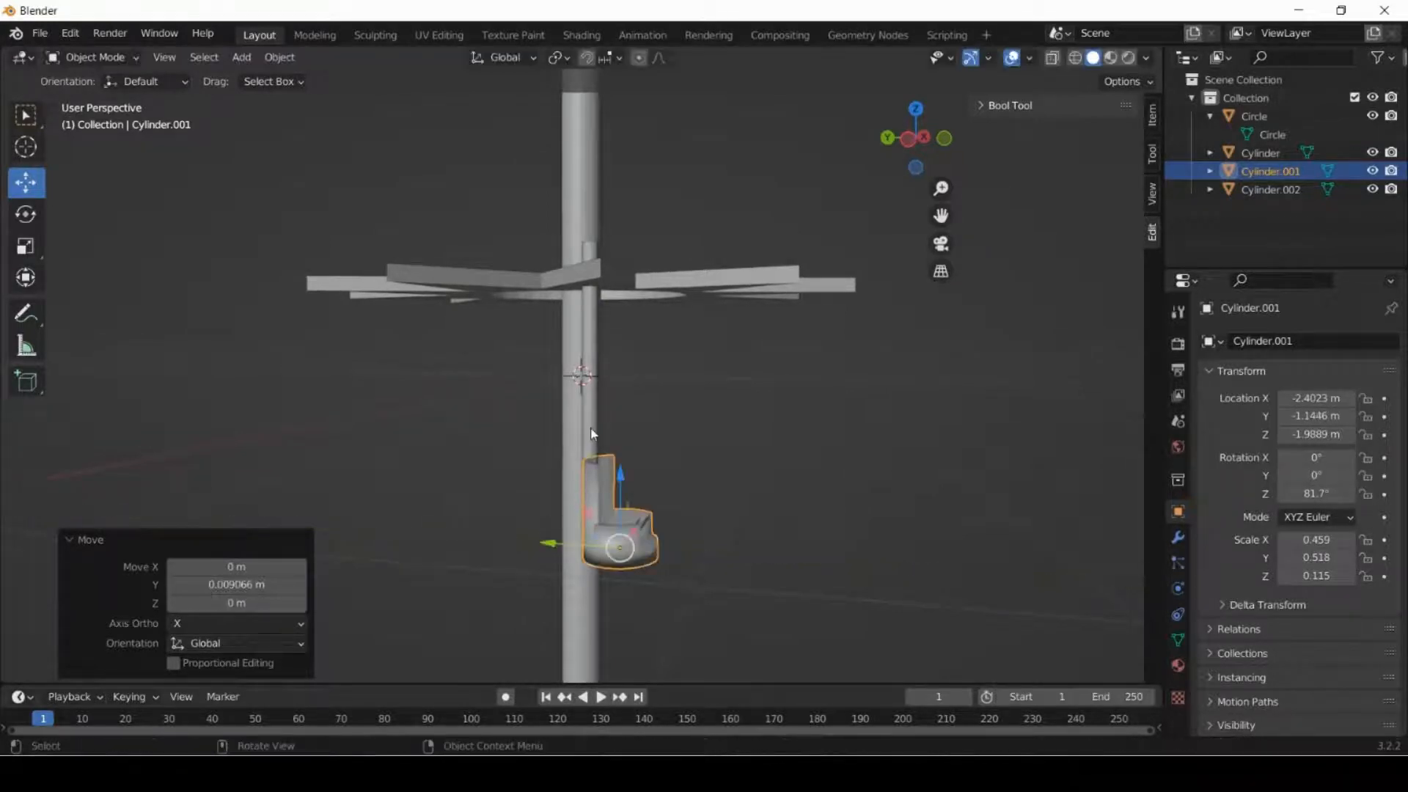
Scale the thin rod by about 0.389 along global Y to flatten it.
click(591, 429)
click(25, 245)
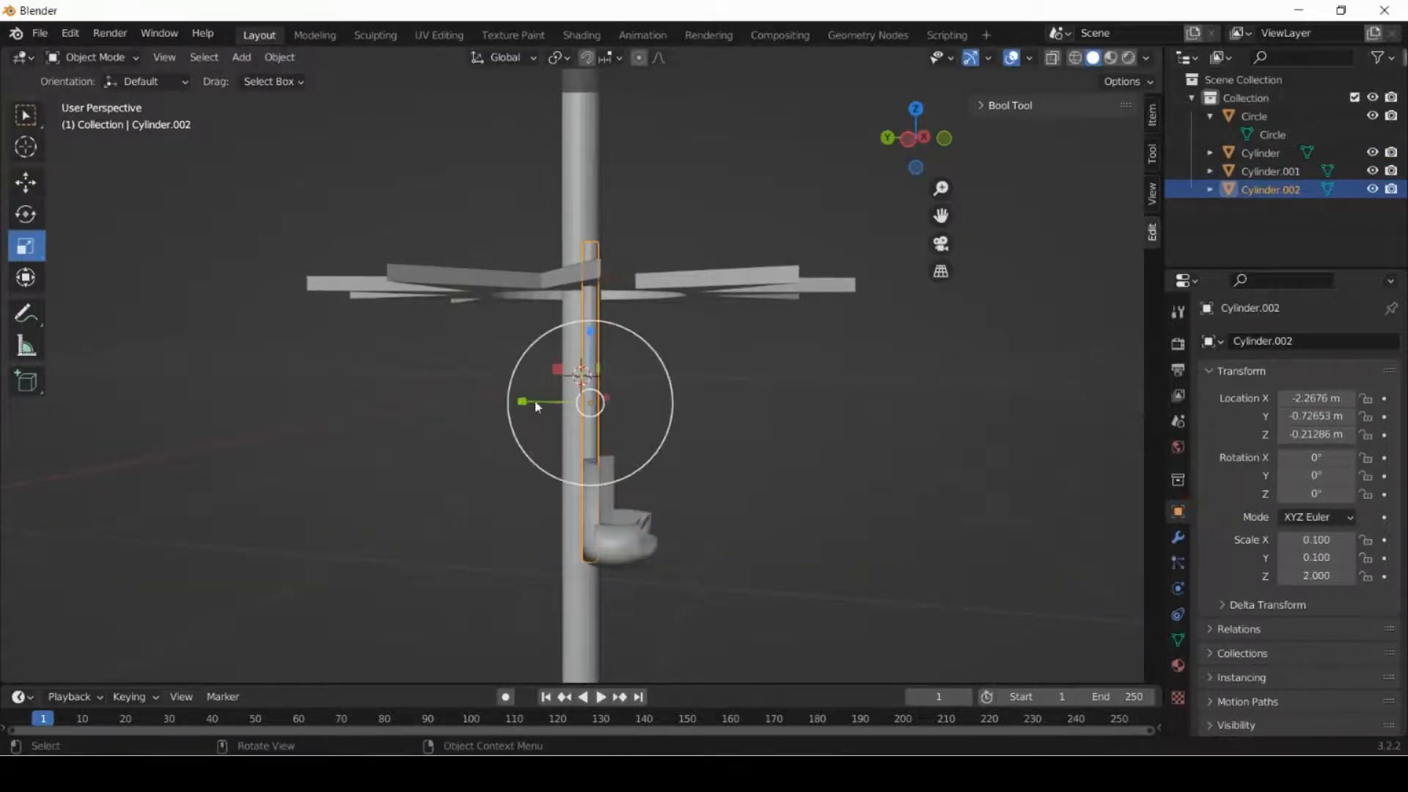
drag(519, 402, 564, 402)
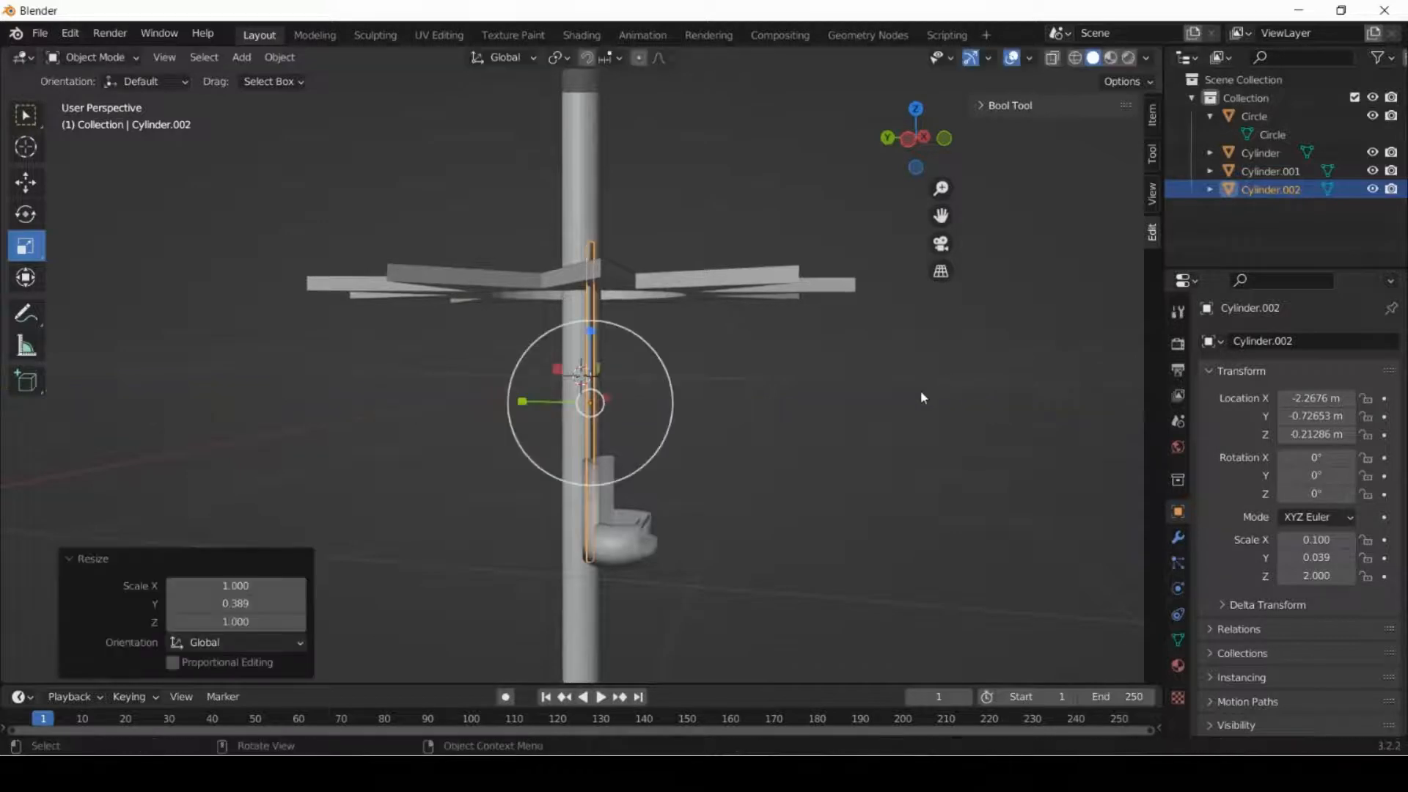
click(921, 397)
Align the seat with the flattened rod, at about X -2.22 m, Y -1.14 m, Z -2.10 m.
middle_drag(895, 421, 683, 455)
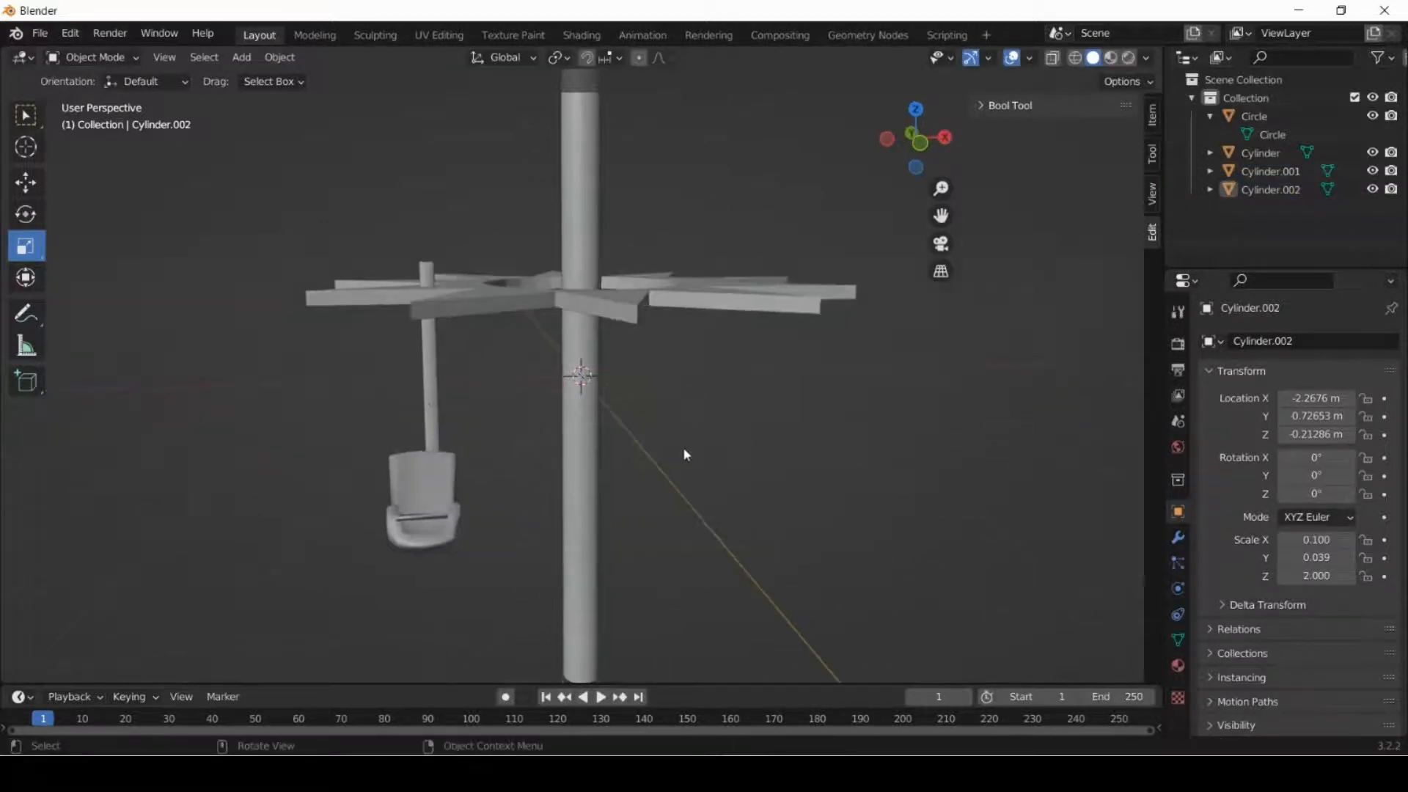
click(436, 486)
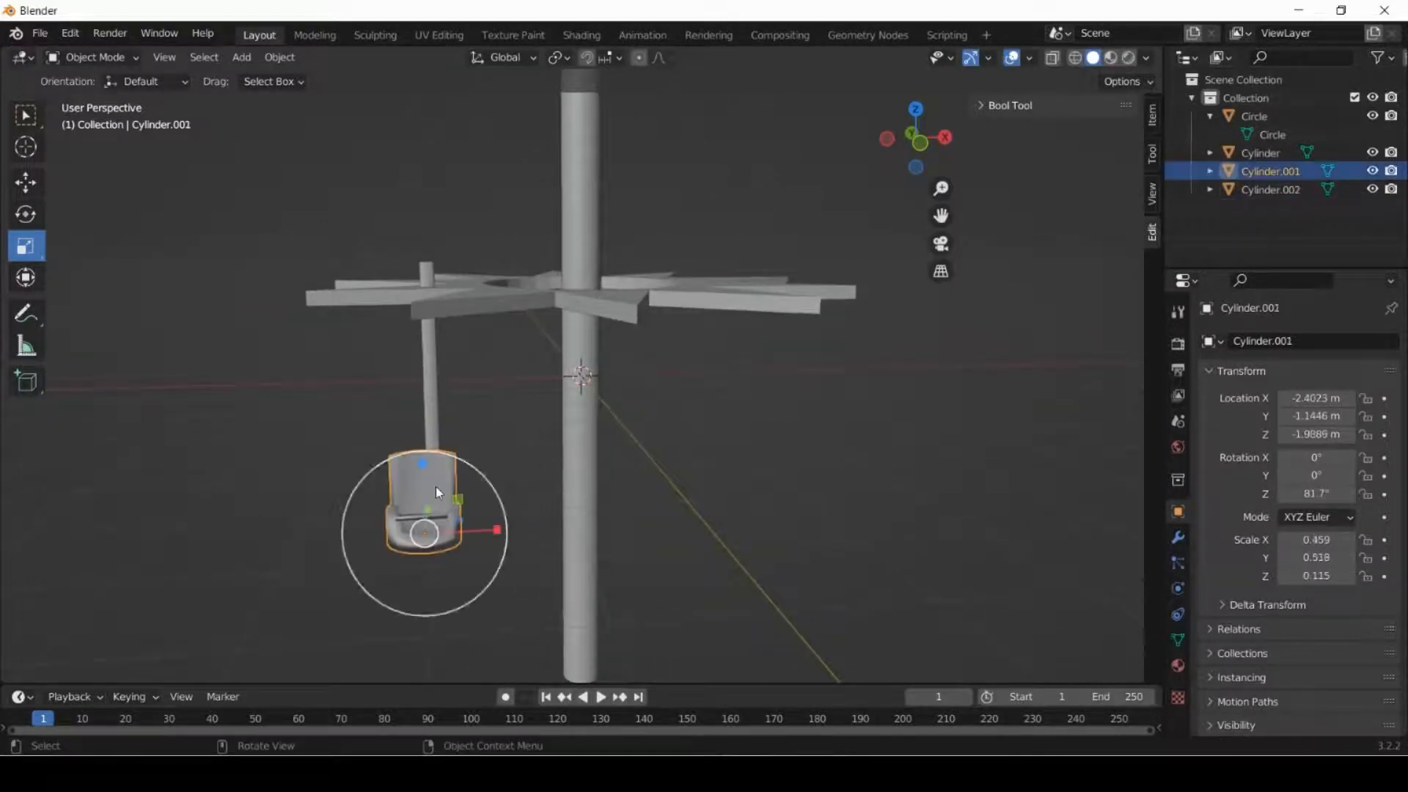
click(26, 182)
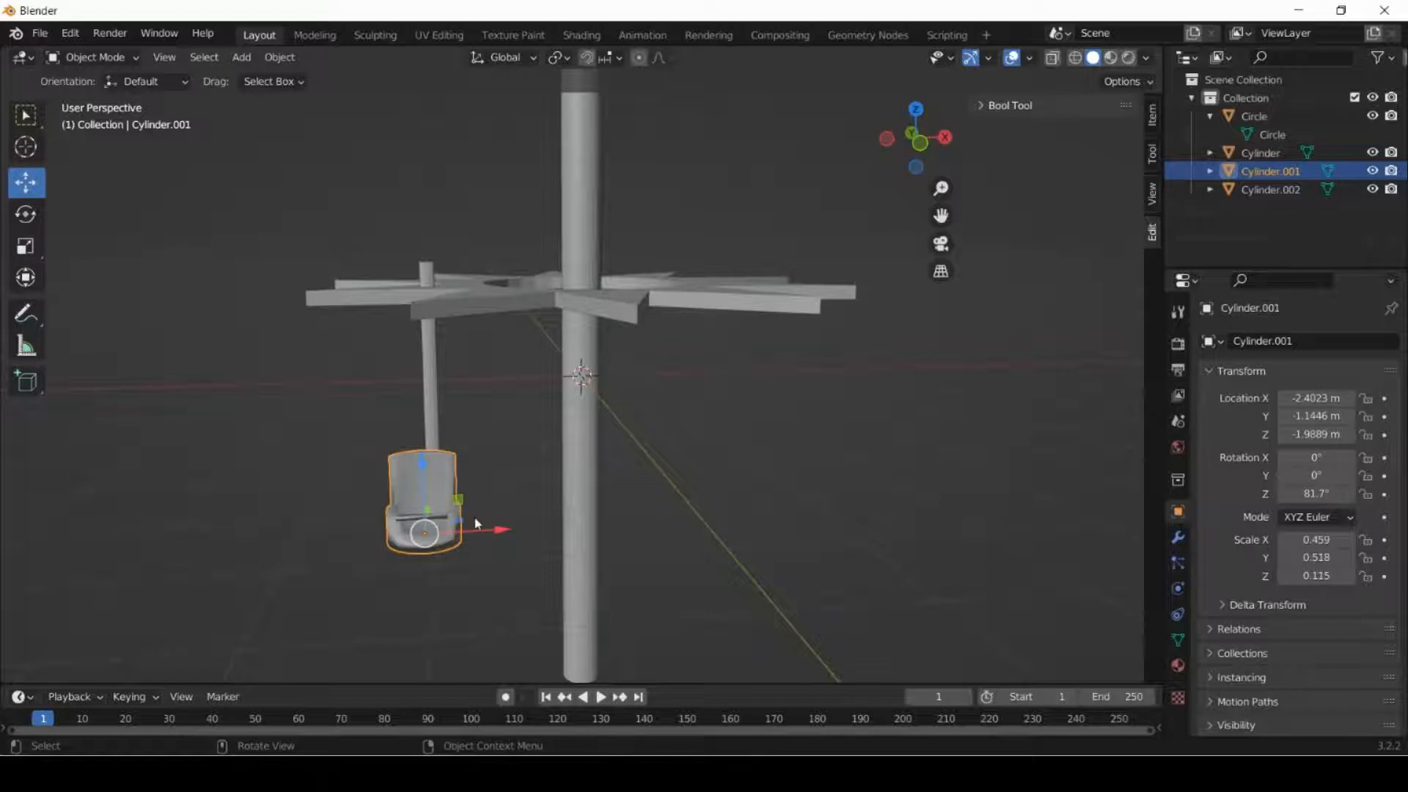
drag(502, 531, 518, 528)
click(618, 508)
middle_drag(619, 509, 702, 478)
click(699, 444)
drag(707, 441, 706, 449)
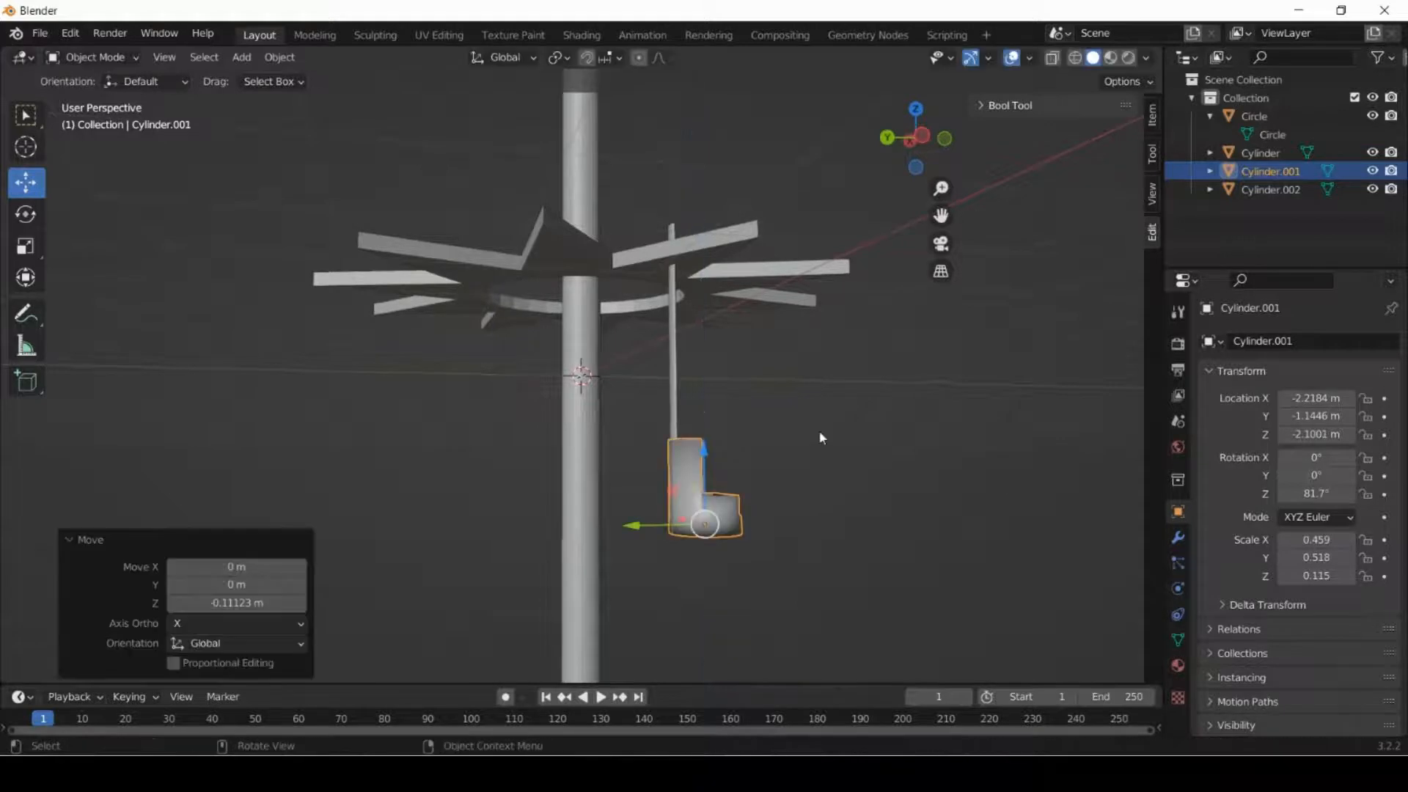
click(805, 437)
middle_drag(805, 437, 833, 460)
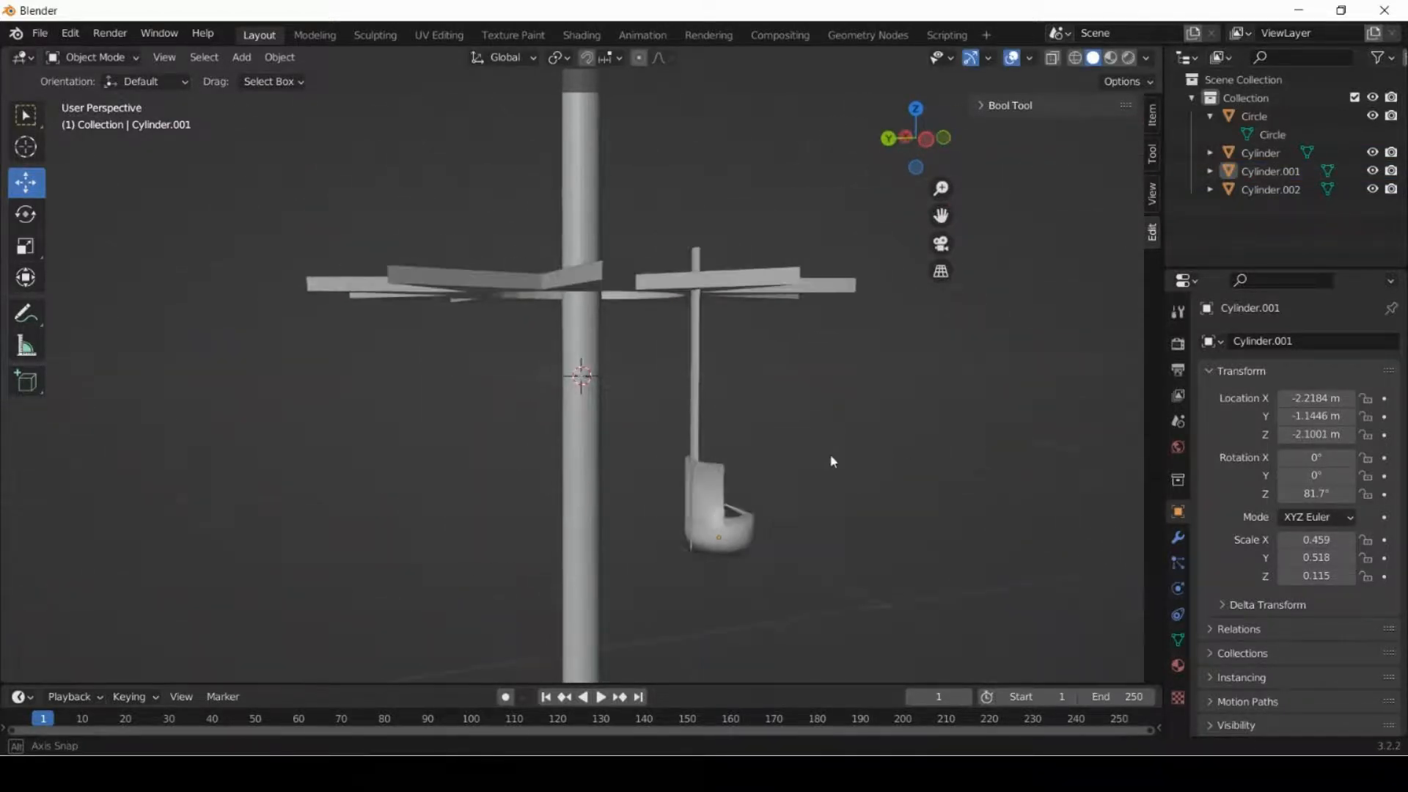
click(696, 503)
drag(652, 550, 652, 546)
click(787, 485)
Join the thin rod and the seat into a single object.
middle_drag(786, 485, 532, 503)
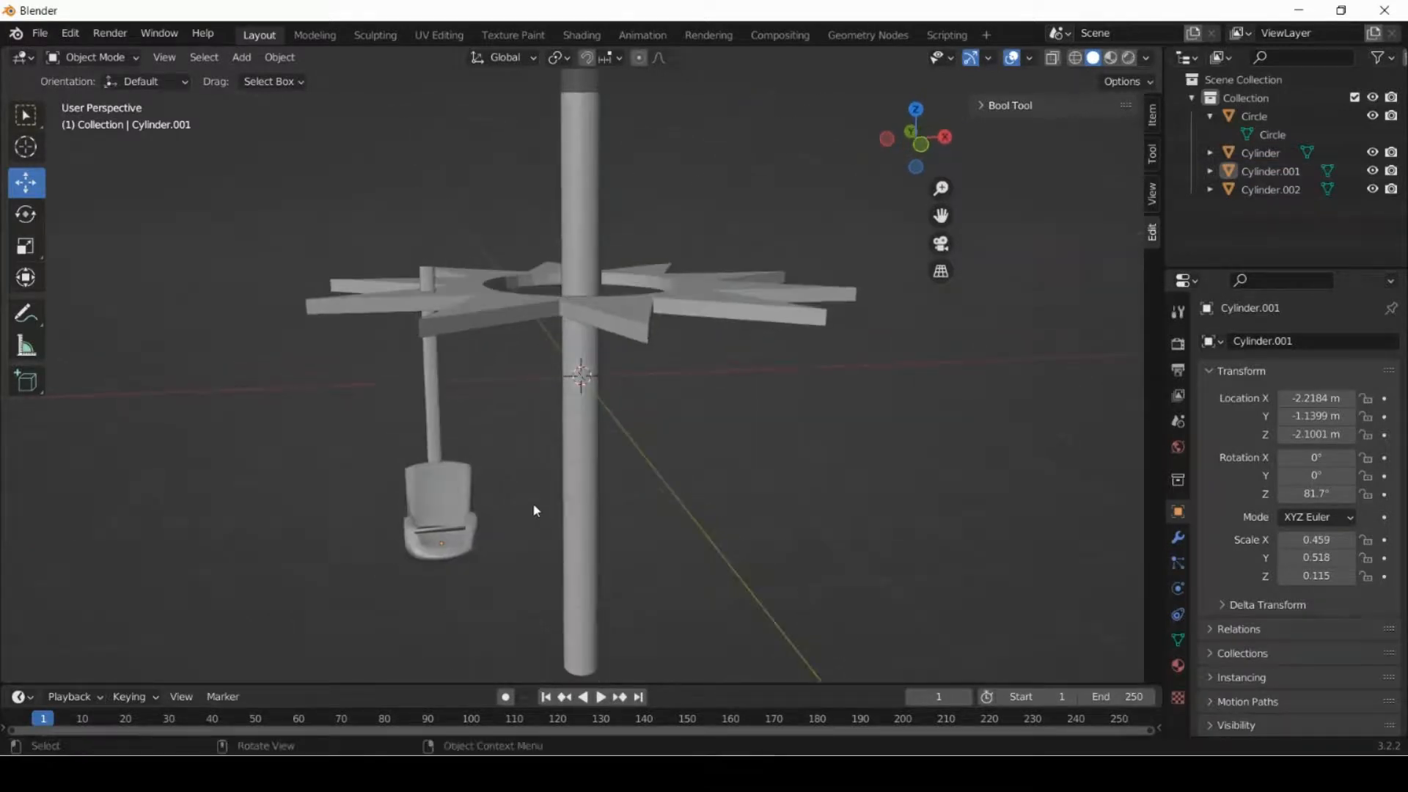
click(428, 411)
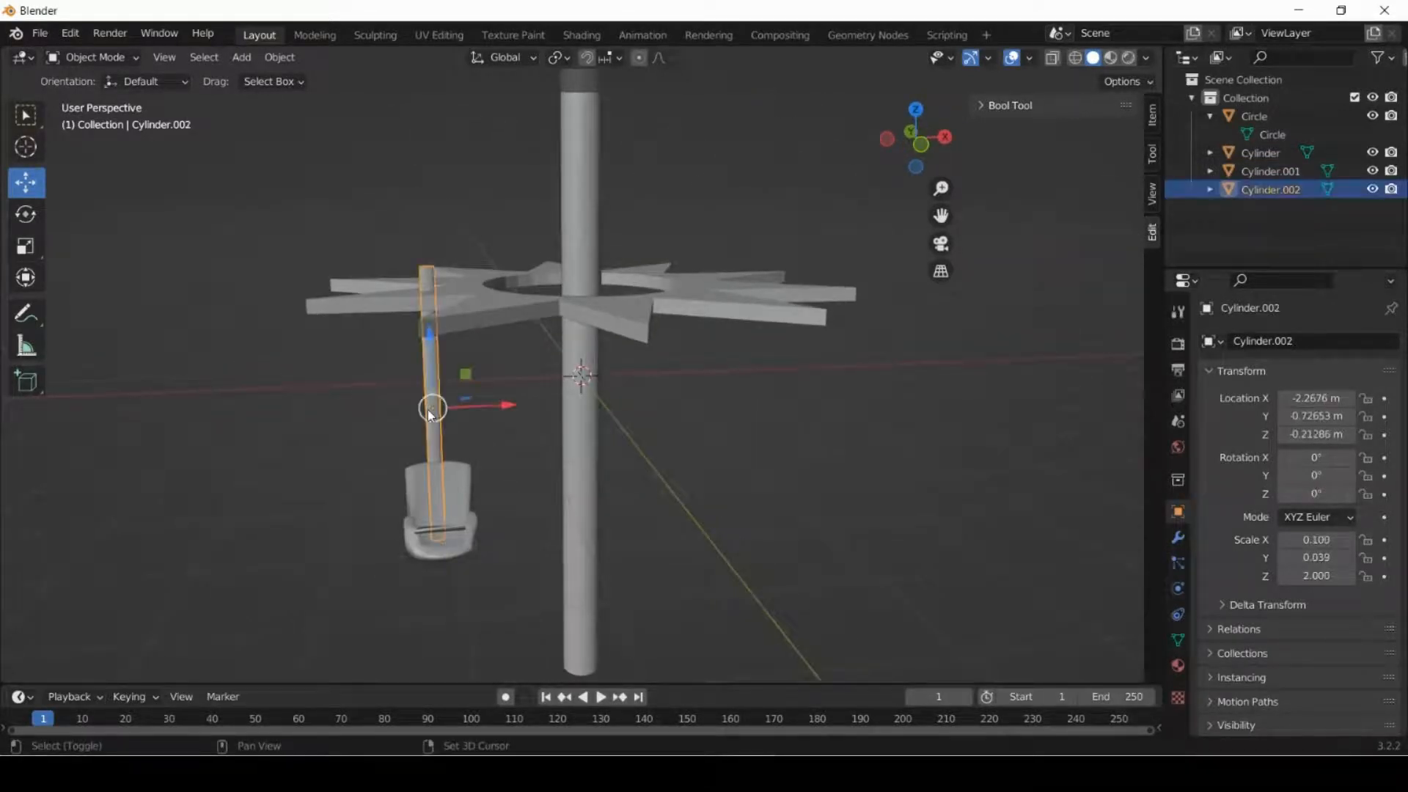
shift+click(416, 483)
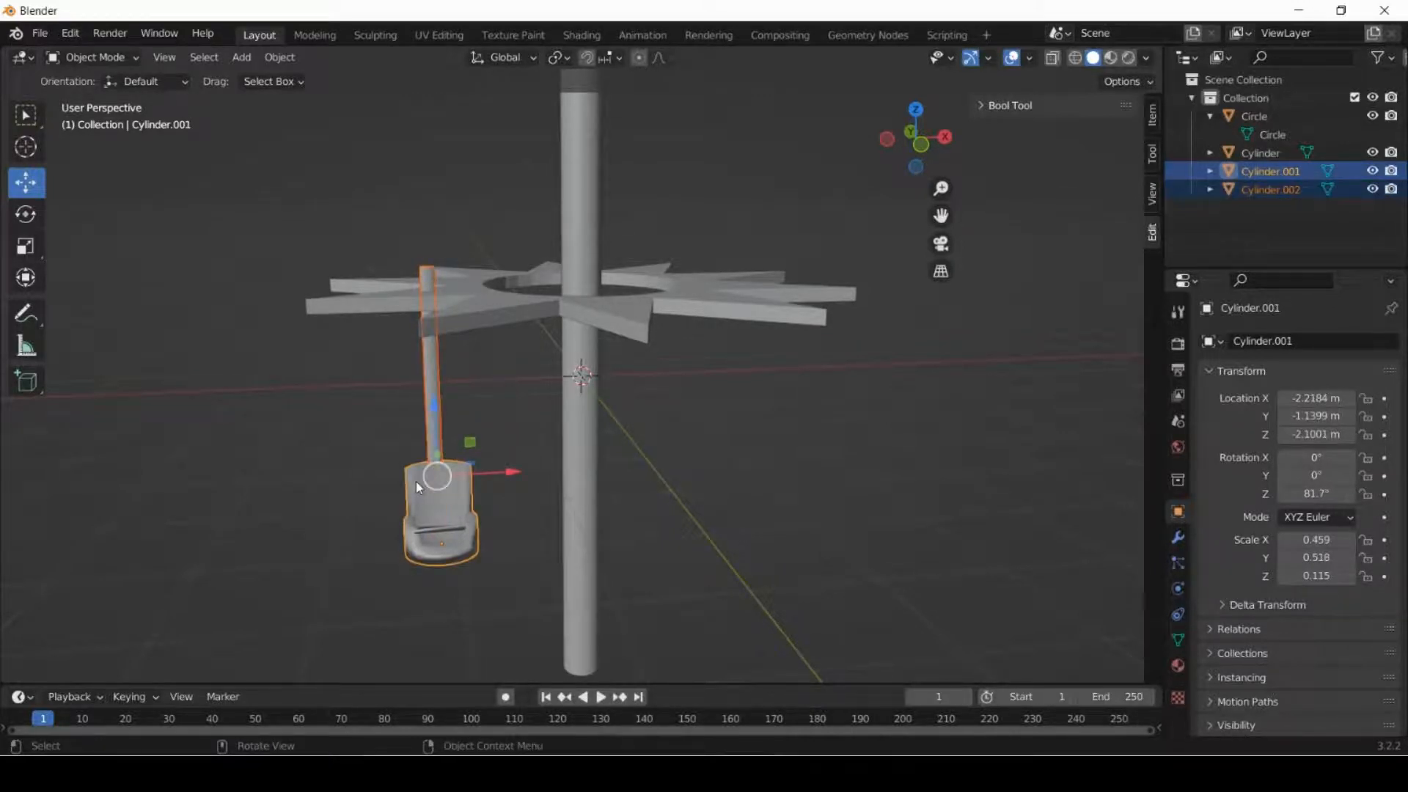
right_click(418, 488)
click(392, 446)
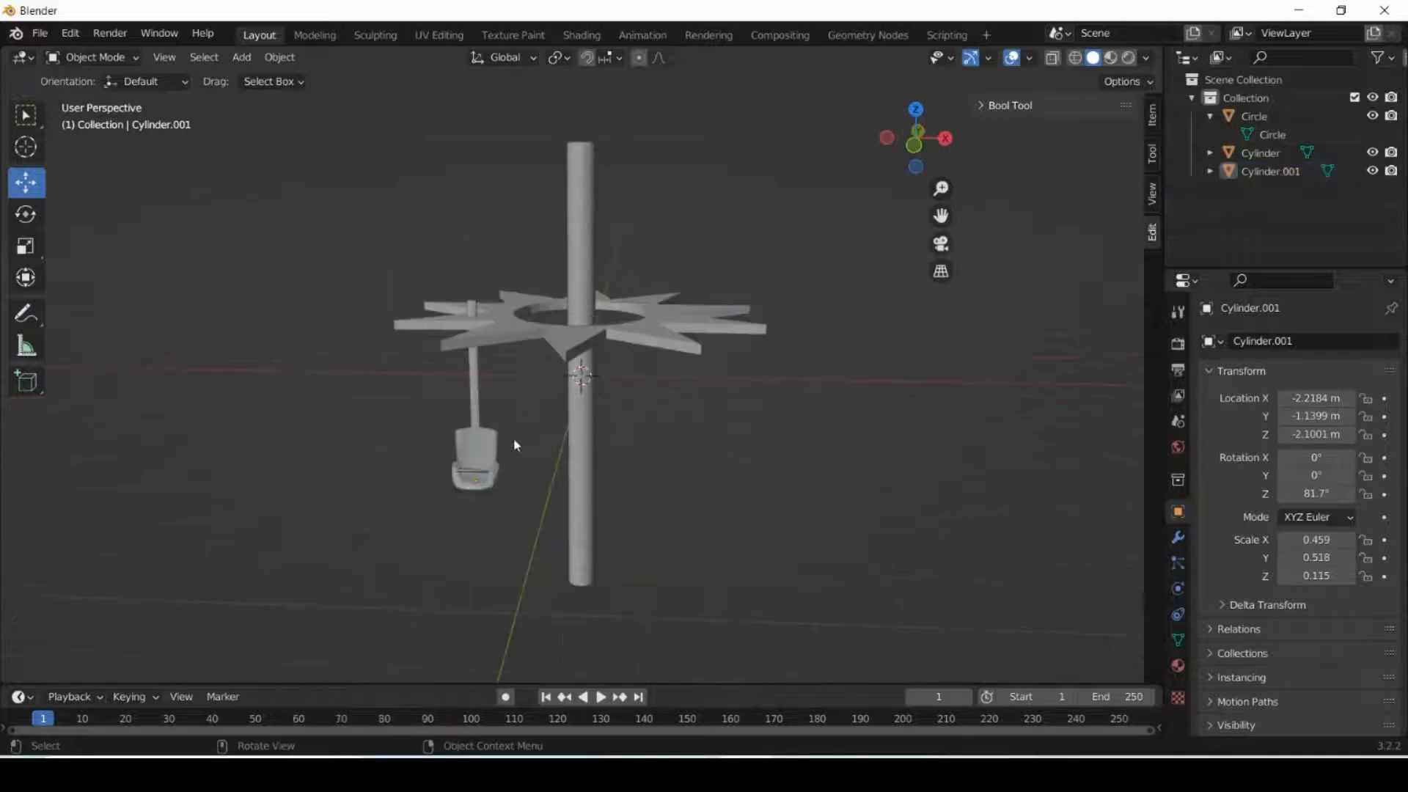
Duplicate the joined hanging seat and move the copy about -3.93 m along Y and 0.83 m along X.
click(473, 450)
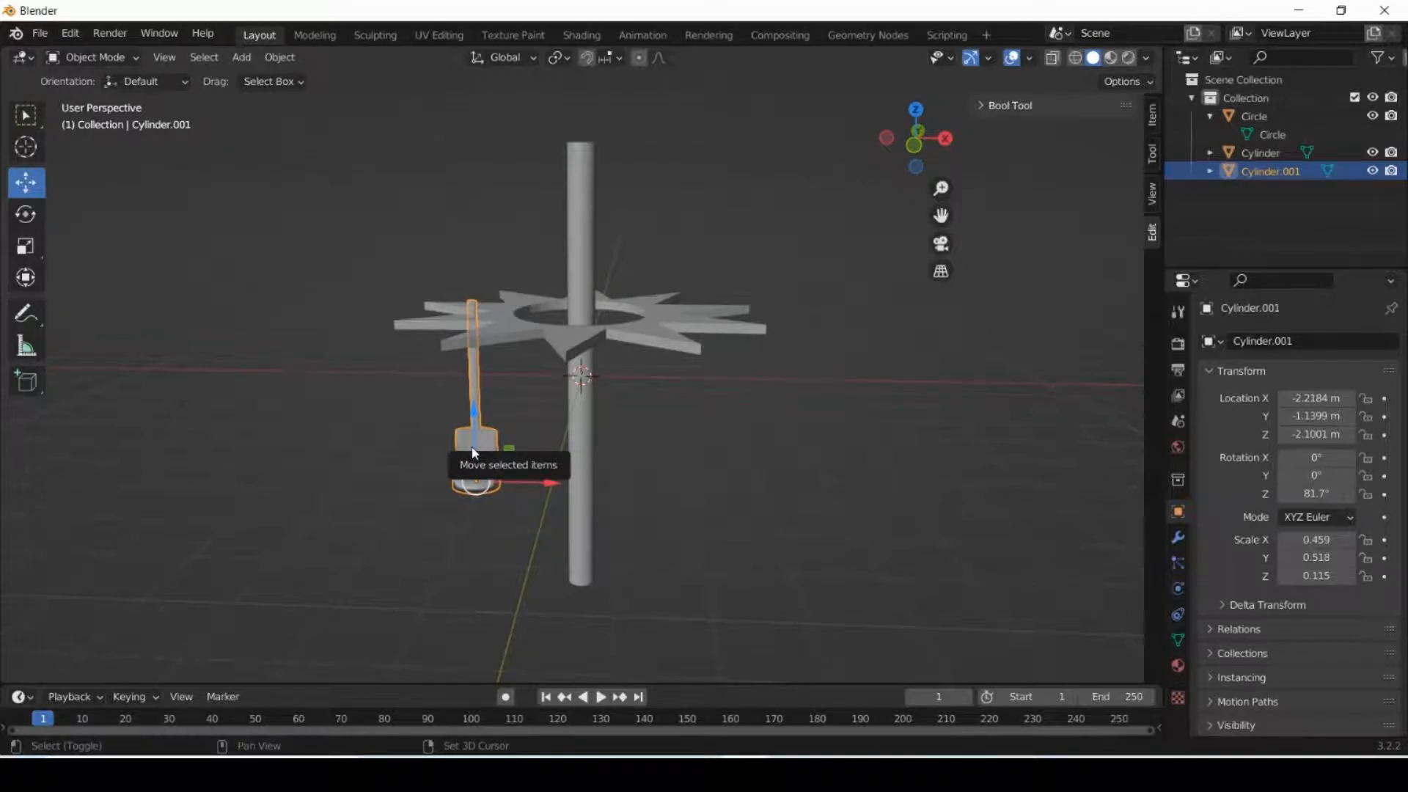
key(shift+d)
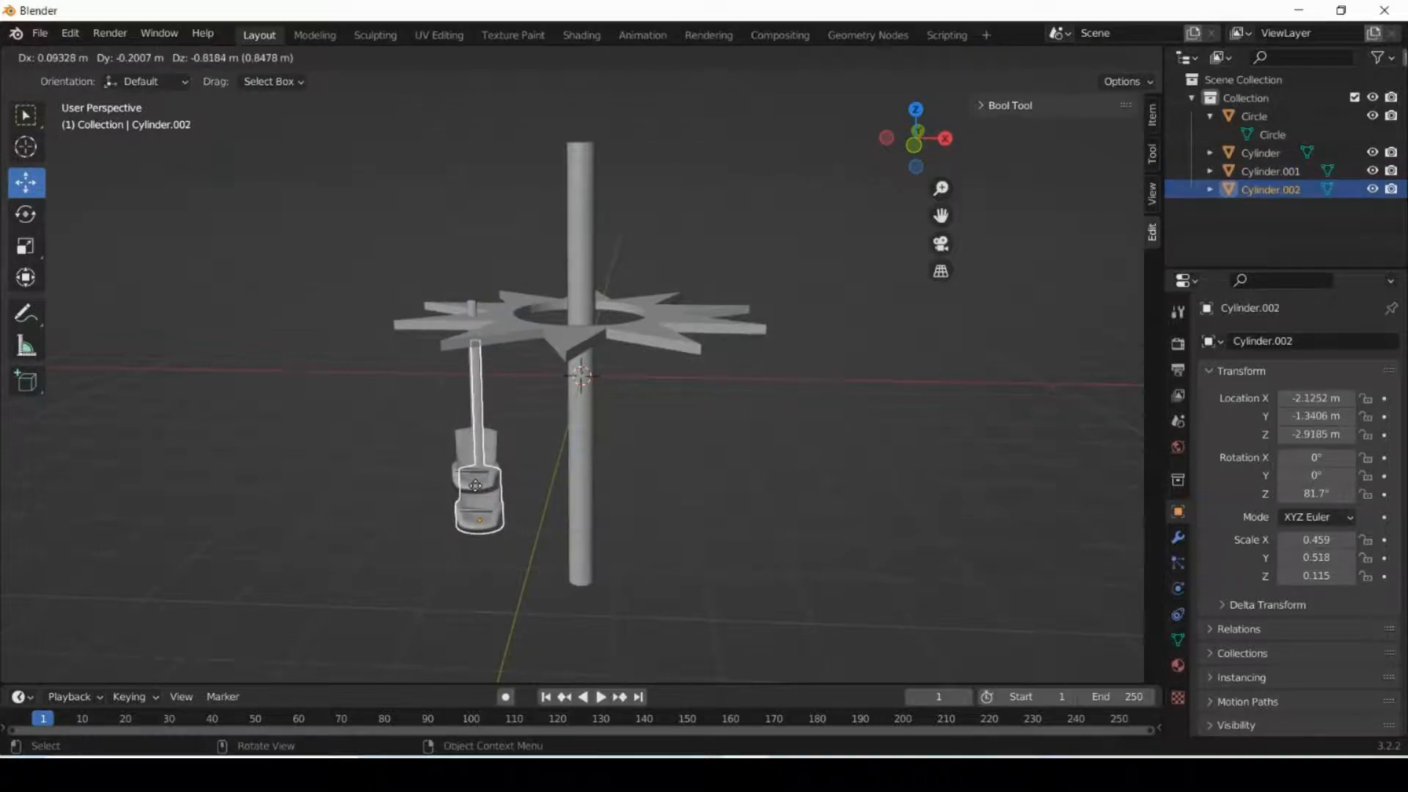
key(y)
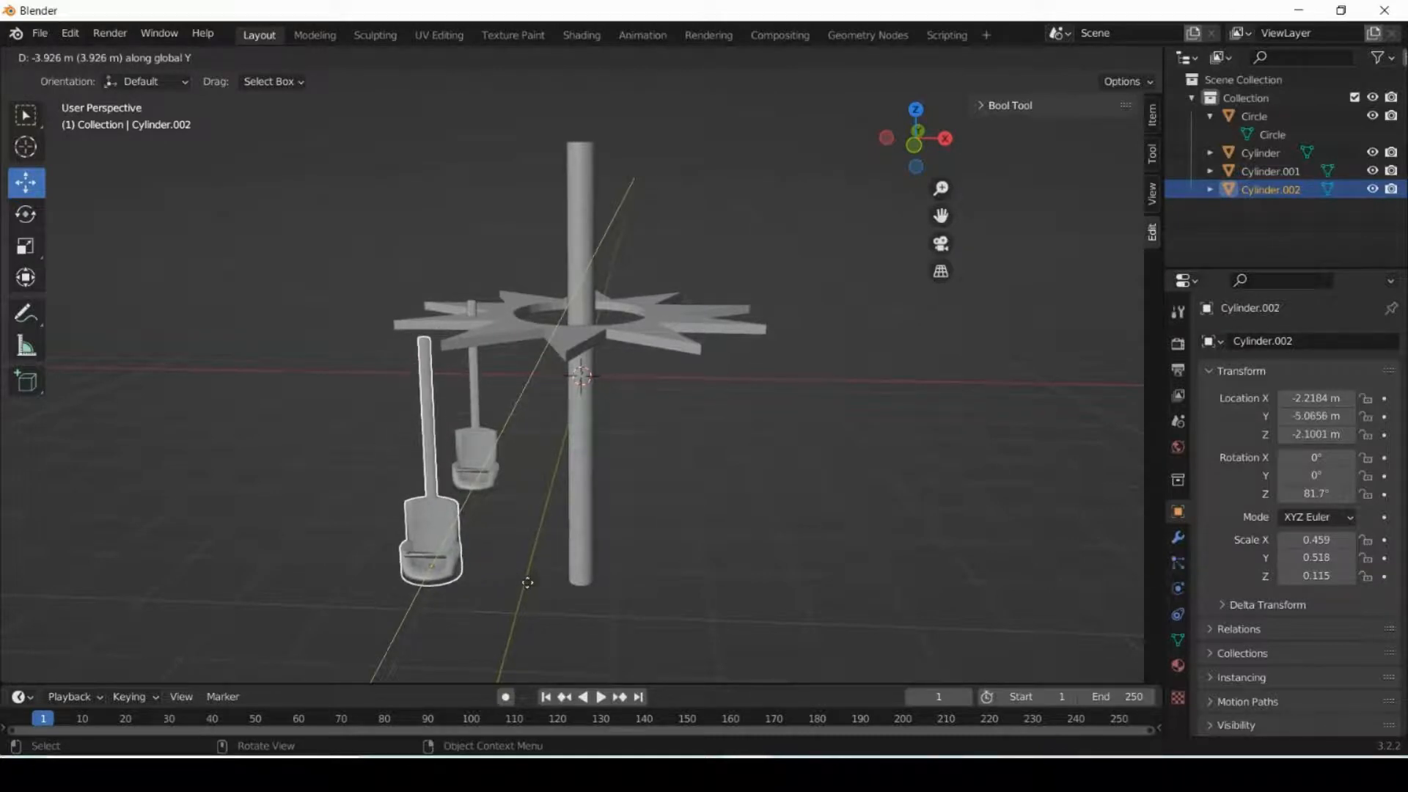
click(527, 583)
key(g)
key(x)
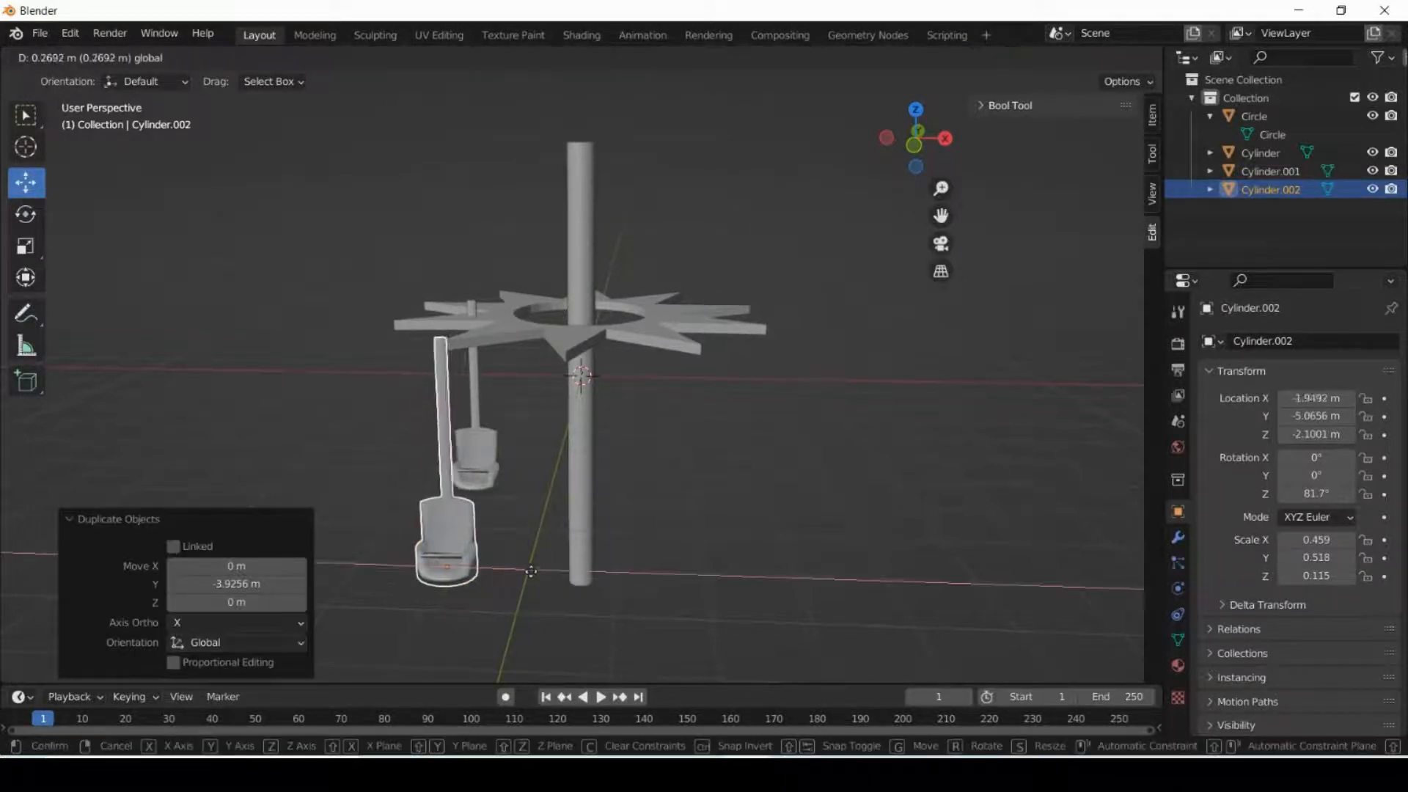
click(556, 575)
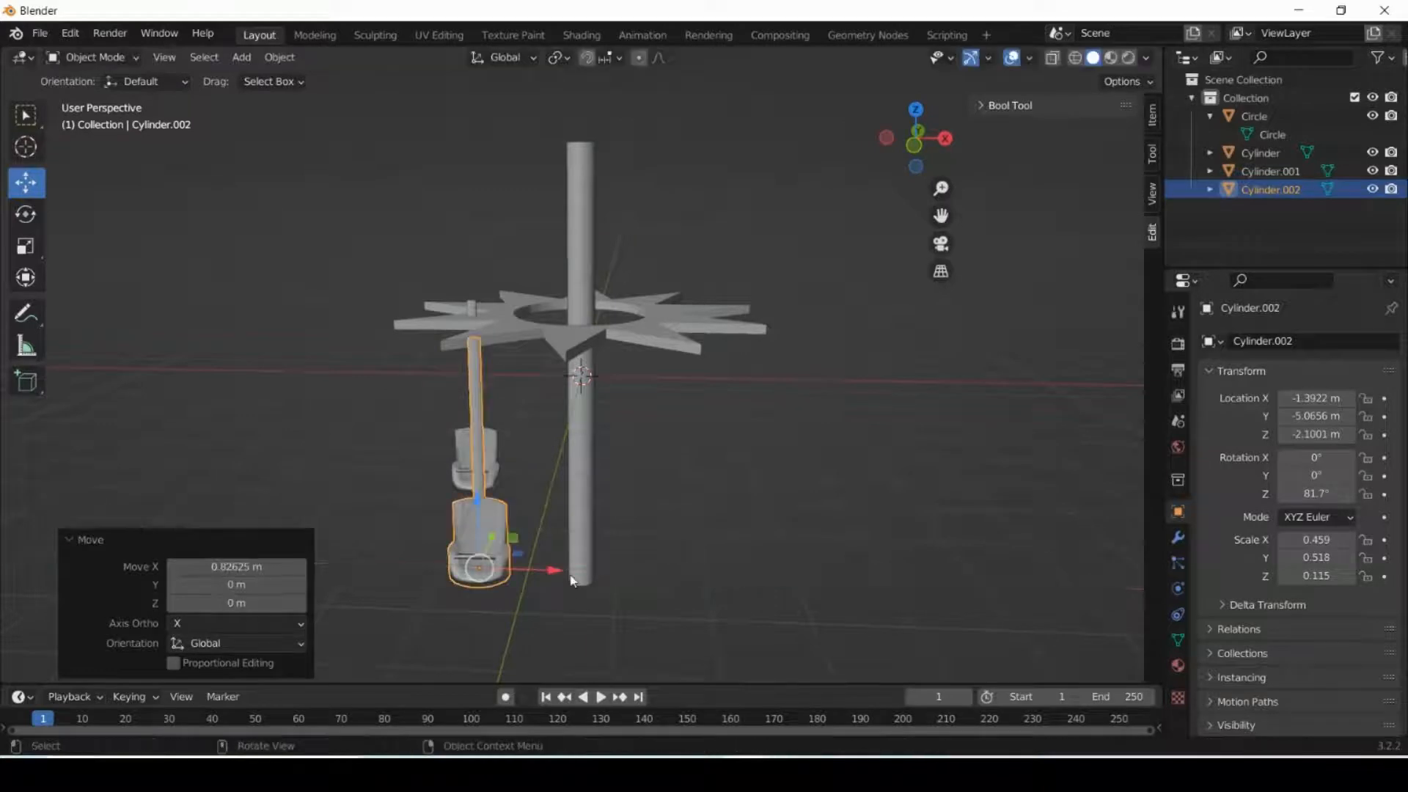
Rotate the second hanging seat about Z to about 115° and move it about 1.04 m along Y.
click(34, 225)
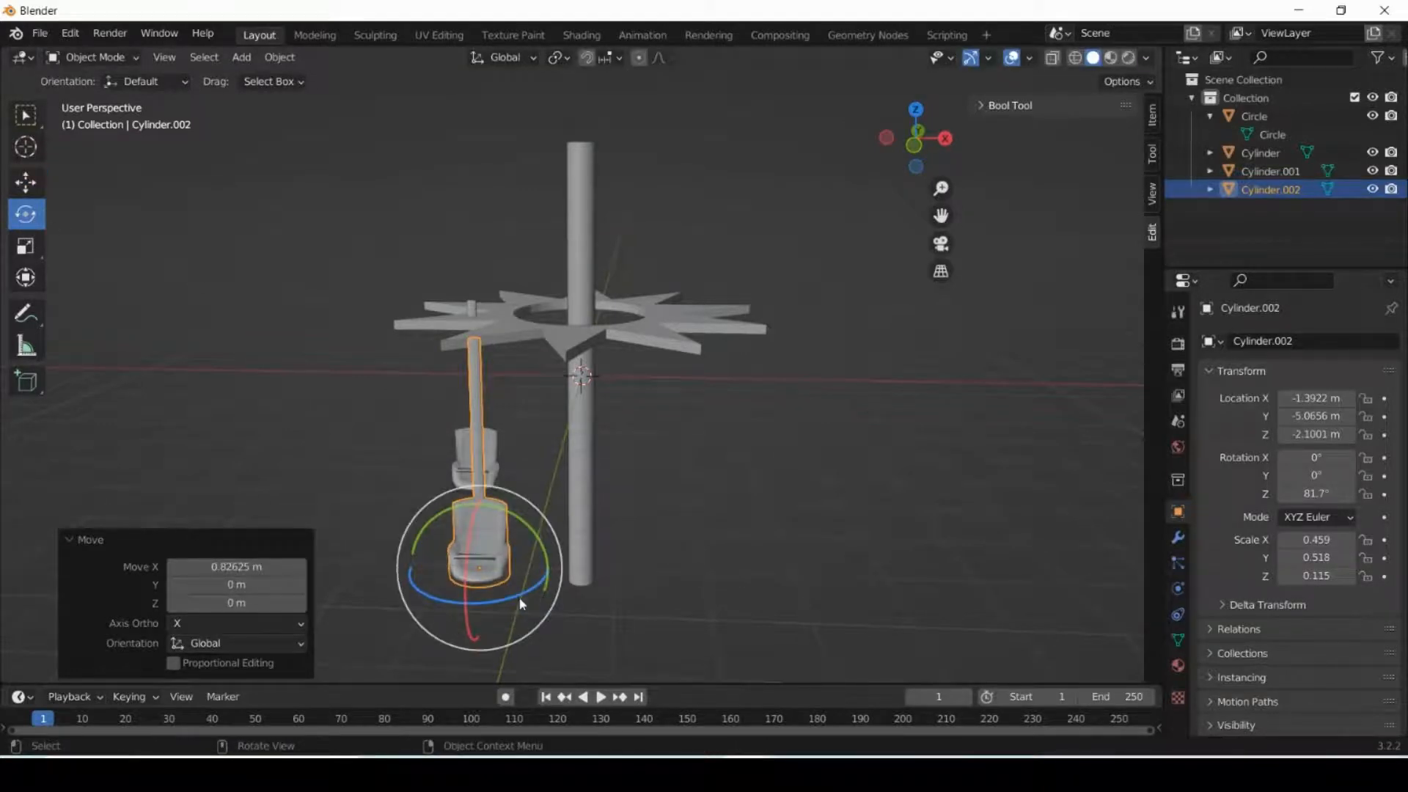
drag(522, 599, 11, 222)
click(26, 182)
middle_drag(485, 499, 456, 499)
drag(427, 506, 471, 484)
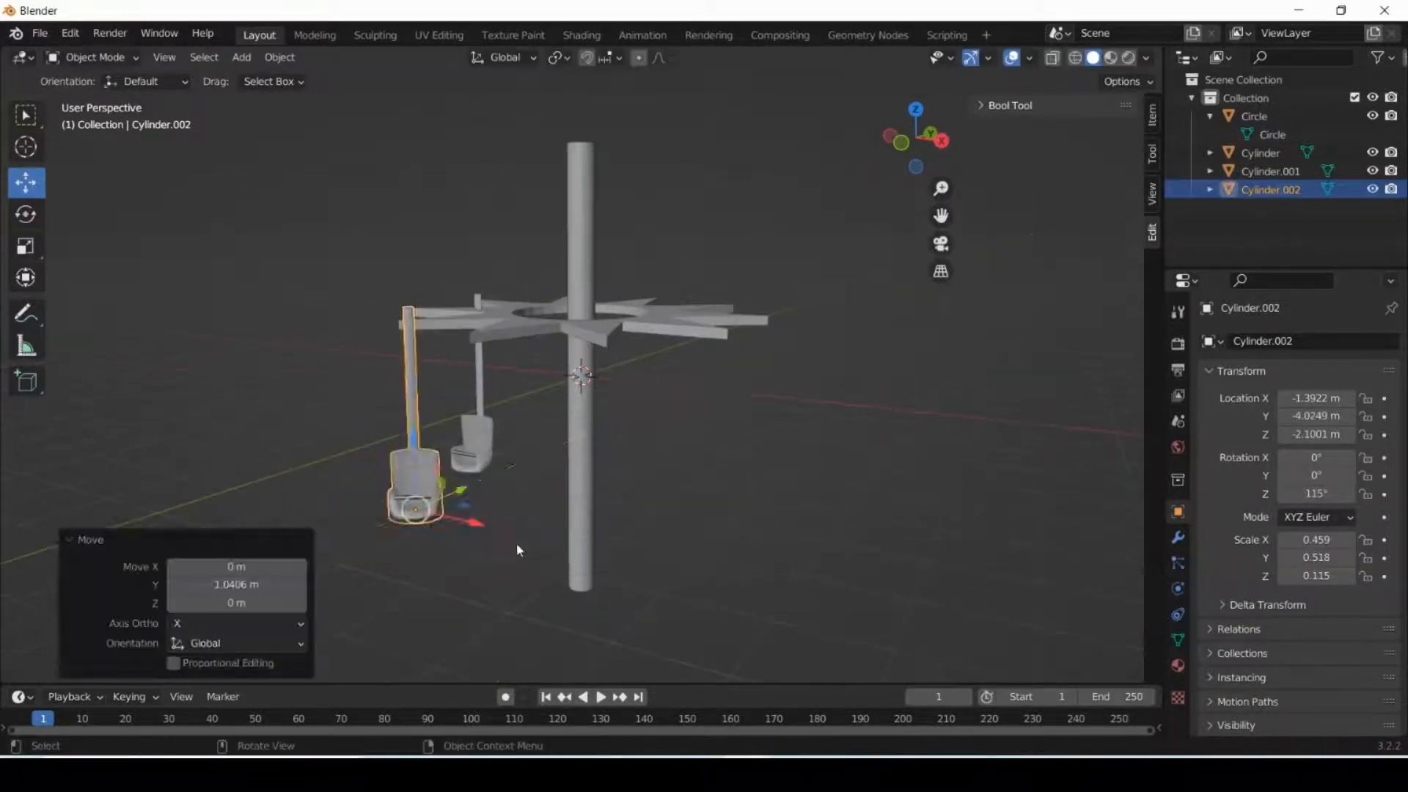
Fit the second hanging seat under its wheel arm, at about X -1.50 m, Y -2.48 m, Z -2.27 m.
scroll(517, 543, up, 2)
middle_drag(555, 542, 614, 575)
drag(519, 621, 510, 597)
middle_drag(645, 576, 604, 537)
drag(440, 571, 469, 546)
middle_drag(528, 550, 587, 535)
drag(616, 586, 606, 583)
click(699, 502)
mouse_move(646, 535)
middle_down()
mouse_move(700, 503)
mouse_move(623, 550)
middle_up()
click(393, 512)
drag(441, 531, 444, 528)
drag(464, 587, 476, 574)
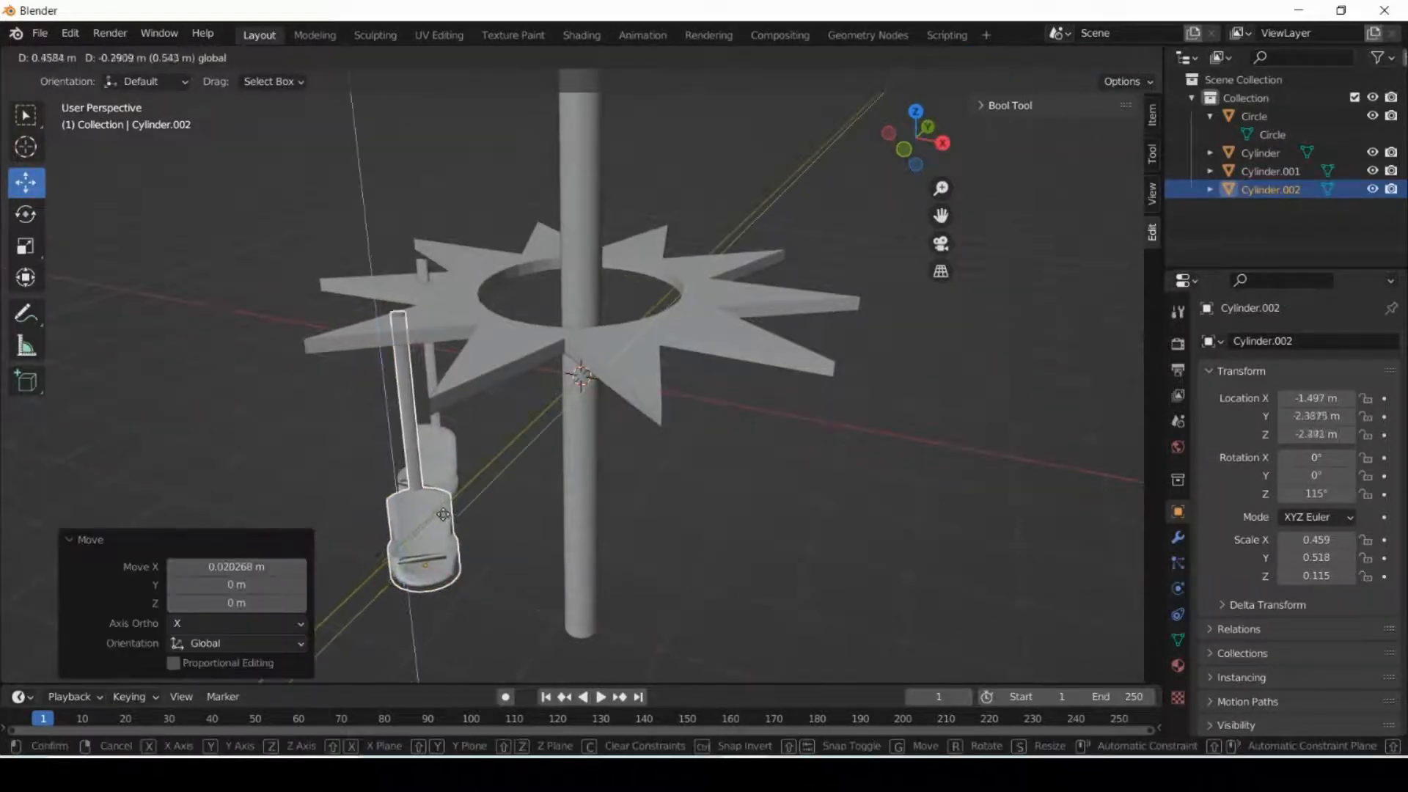
Duplicate the second hanging seat and move the copy about 1.52 m along X.
key(shift+d)
key(y)
key(x)
click(480, 613)
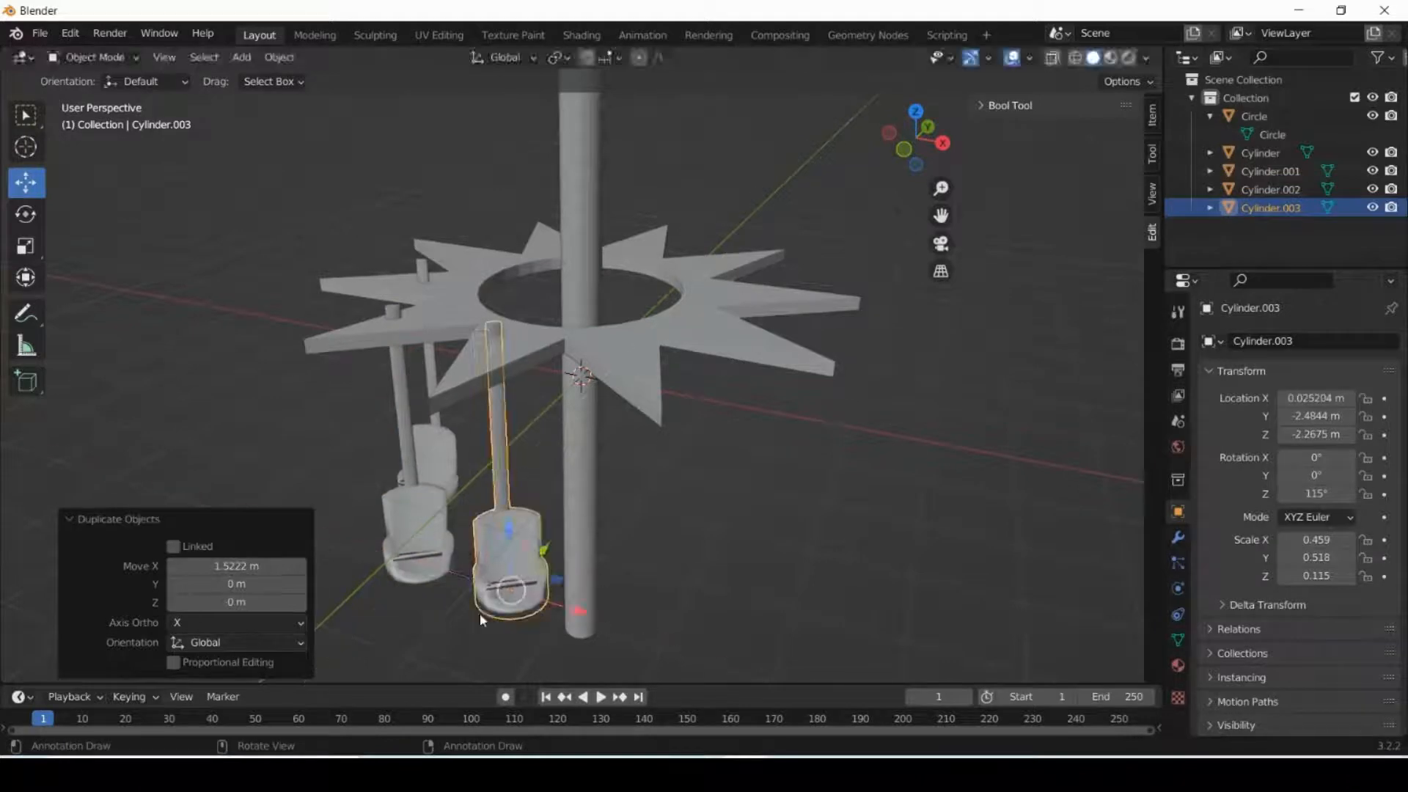
Move the third hanging seat to about X 0.40 m, Y -2.90 m and rotate it about Z to about 163°.
mouse_move(541, 541)
mouse_down()
mouse_move(518, 578)
mouse_move(531, 559)
mouse_up()
click(26, 214)
drag(547, 647, 597, 631)
click(26, 182)
click(716, 580)
Duplicate the third hanging seat and place the copy under the next arm, at about X 2.28, Y -2.47, Z -2.39 m.
middle_drag(715, 579, 560, 476)
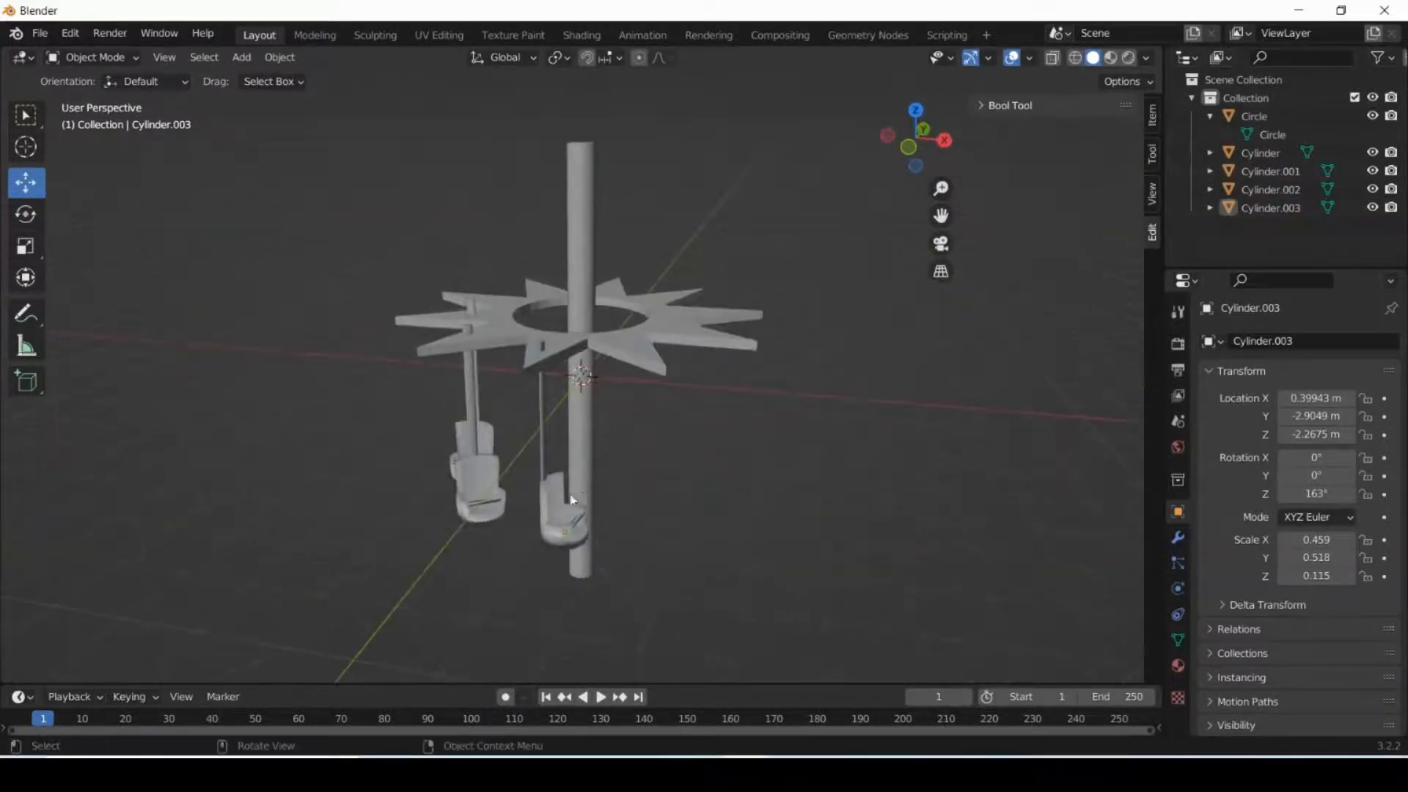
click(560, 481)
key(shift+d)
click(516, 406)
click(637, 472)
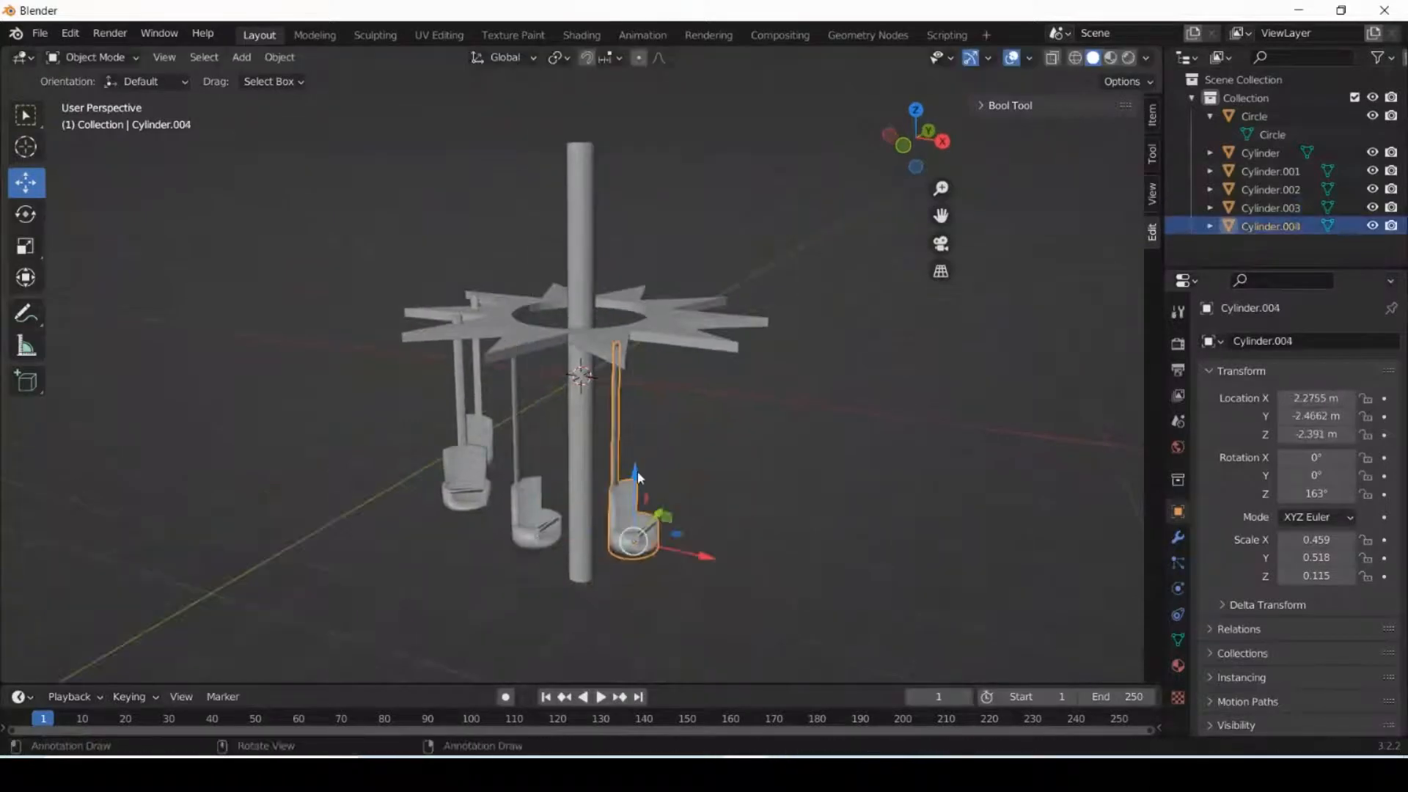
Add two more hanging seat copies under the following wheel arms, the nearer one at about X 3.16, Y -0.88, Z -2.58 m.
click(460, 427)
click(476, 357)
middle_drag(477, 357, 838, 450)
key(shift+d)
click(591, 493)
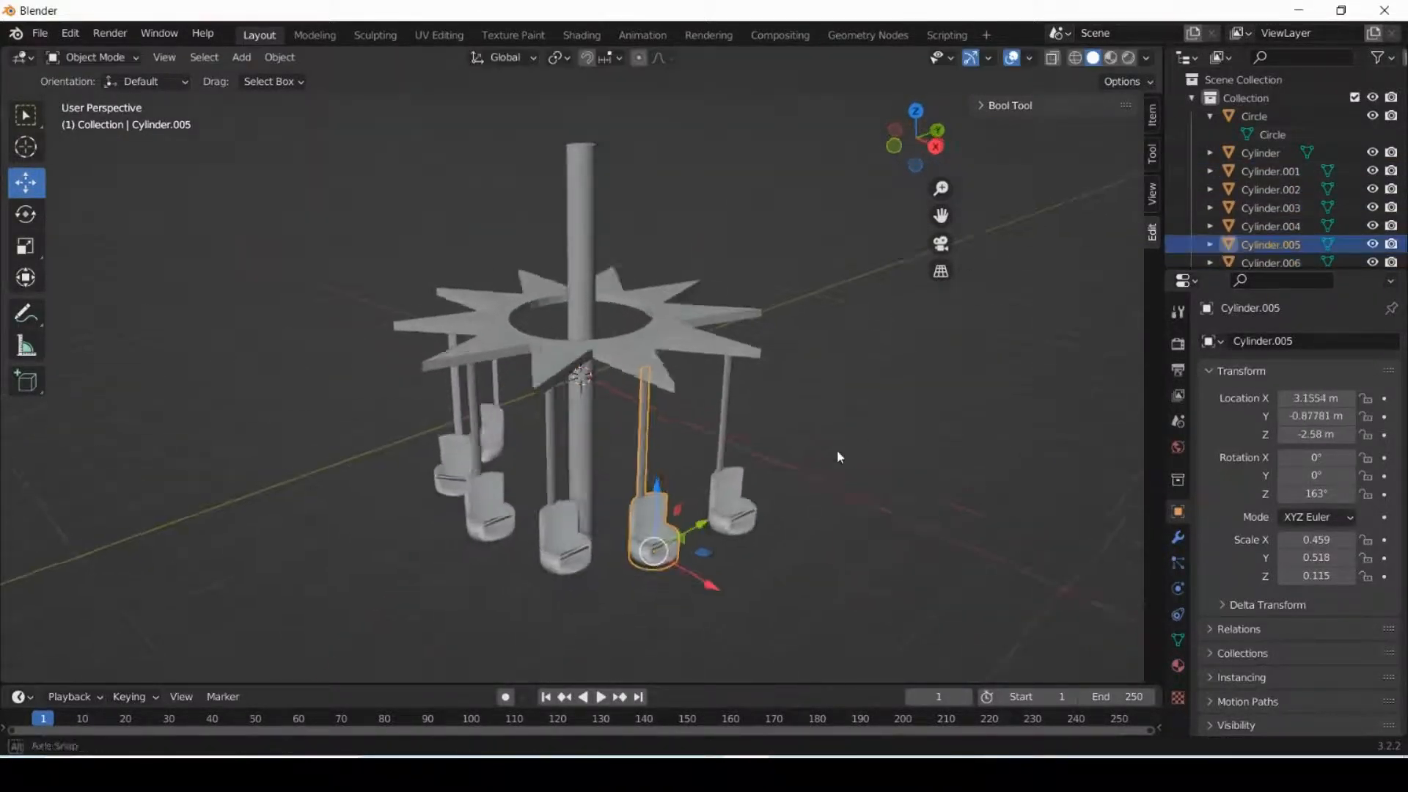
Rotate the fifth hanging seat about Z to about 250° and the sixth to about 245°.
key(shift+space)
key(r)
middle_drag(685, 584, 587, 576)
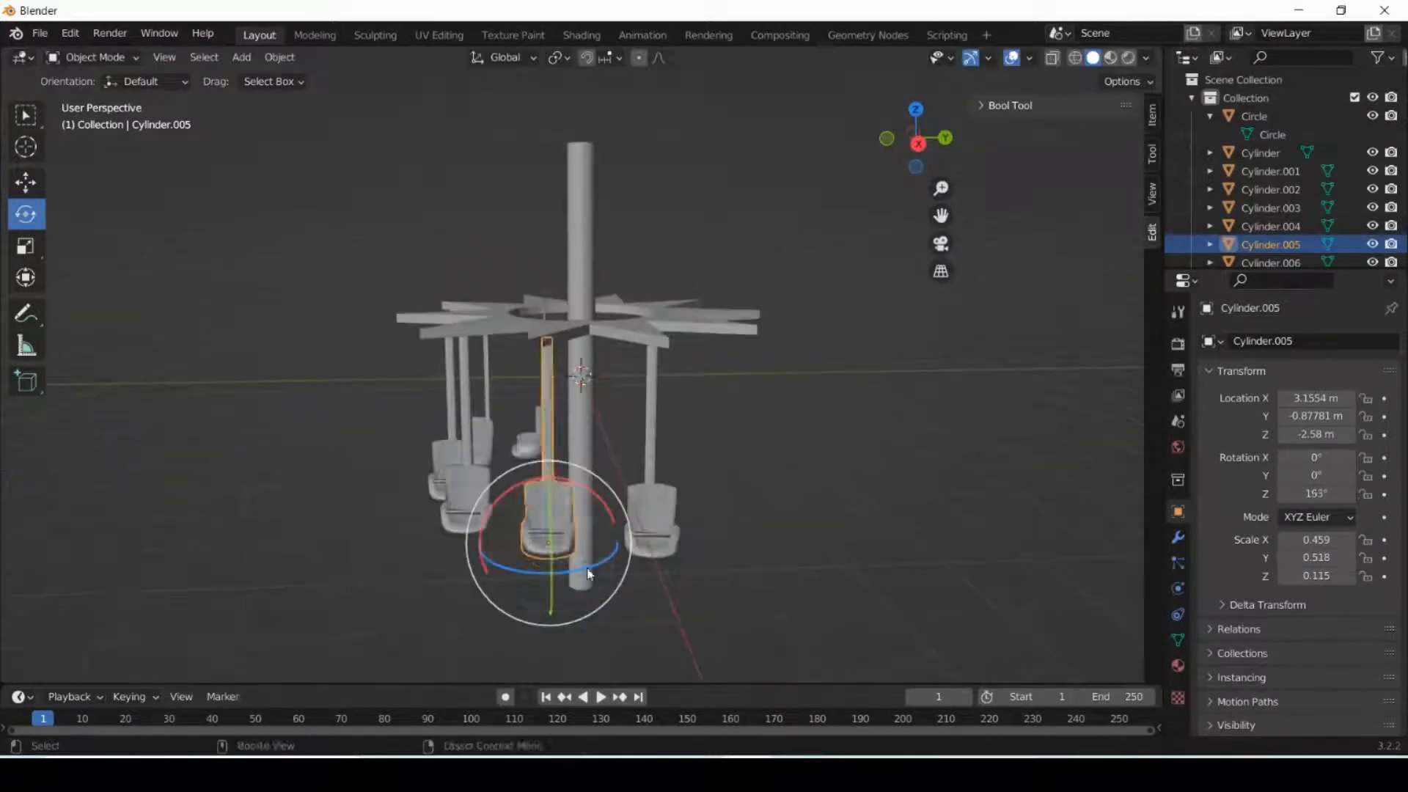
key(shift+d)
key(r)
drag(893, 494, 722, 565)
middle_drag(579, 576, 451, 588)
drag(477, 558, 436, 500)
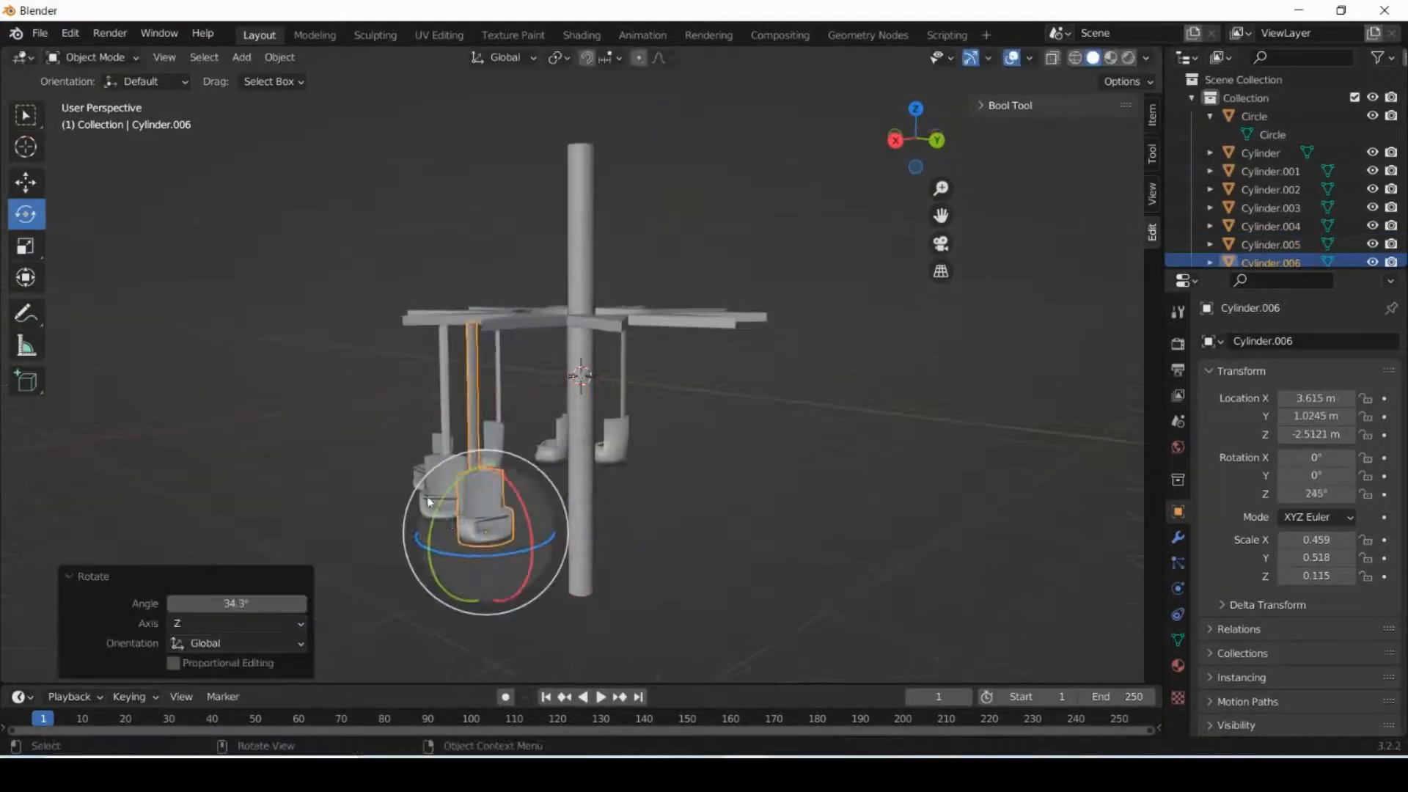
click(436, 501)
click(663, 521)
Move the fifth hanging seat about 0.42 m along Y under its wheel arm.
middle_drag(403, 419, 506, 445)
click(574, 536)
click(25, 182)
drag(649, 546, 667, 544)
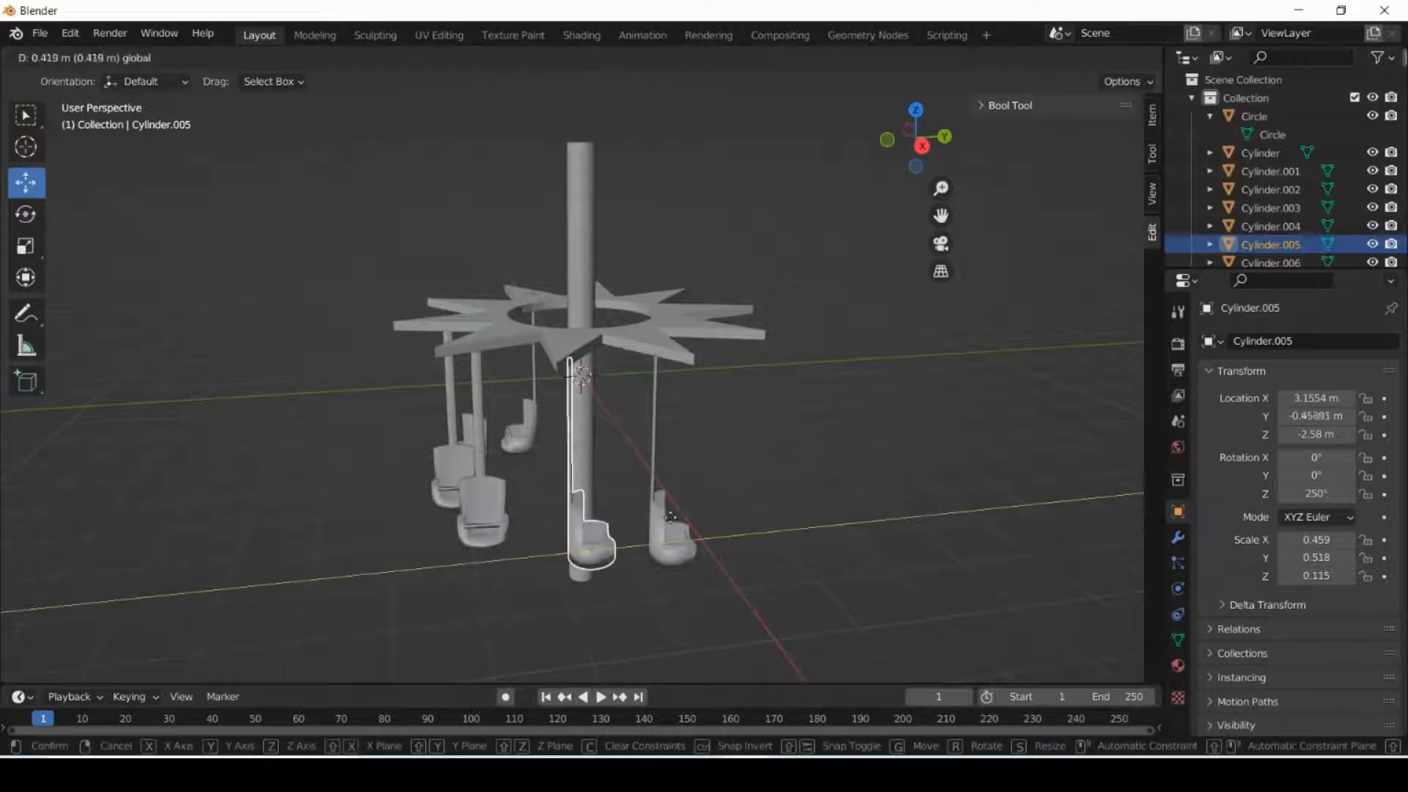
middle_drag(756, 467, 721, 430)
click(721, 430)
Move the sixth hanging seat about 0.45 m along Y and -0.56 m along X to sit under its wheel arm.
click(518, 484)
drag(589, 508, 599, 470)
click(599, 470)
drag(673, 509, 698, 518)
middle_drag(698, 519, 566, 528)
drag(378, 544, 396, 537)
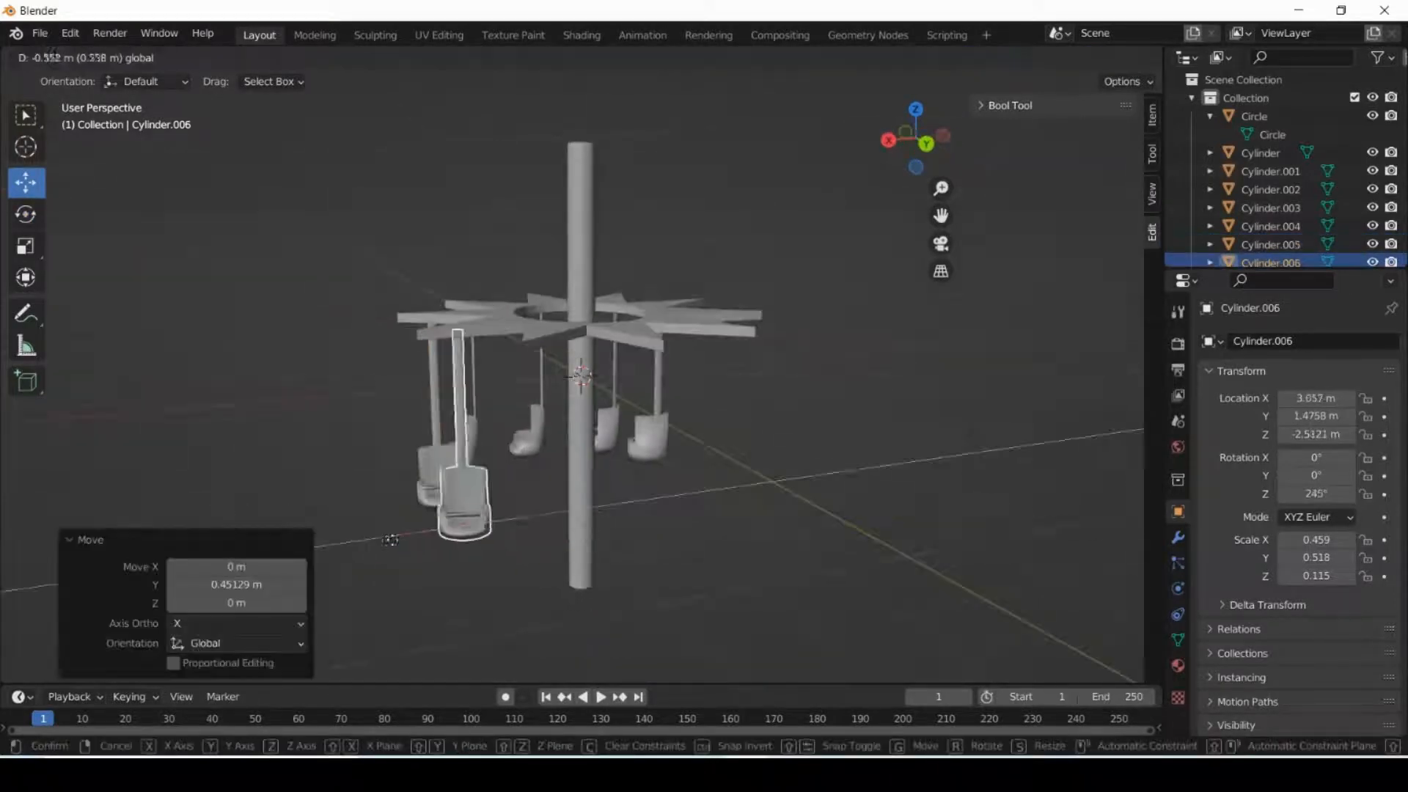
middle_drag(433, 529, 462, 499)
click(465, 495)
drag(403, 531, 429, 524)
Duplicate the sixth hanging seat and place the copy under the next arm, at about X 1.83, Y 2.81, Z -2.55 m.
middle_drag(506, 476, 523, 513)
click(524, 513)
key(shift+d)
click(622, 523)
click(660, 524)
middle_drag(645, 523, 503, 524)
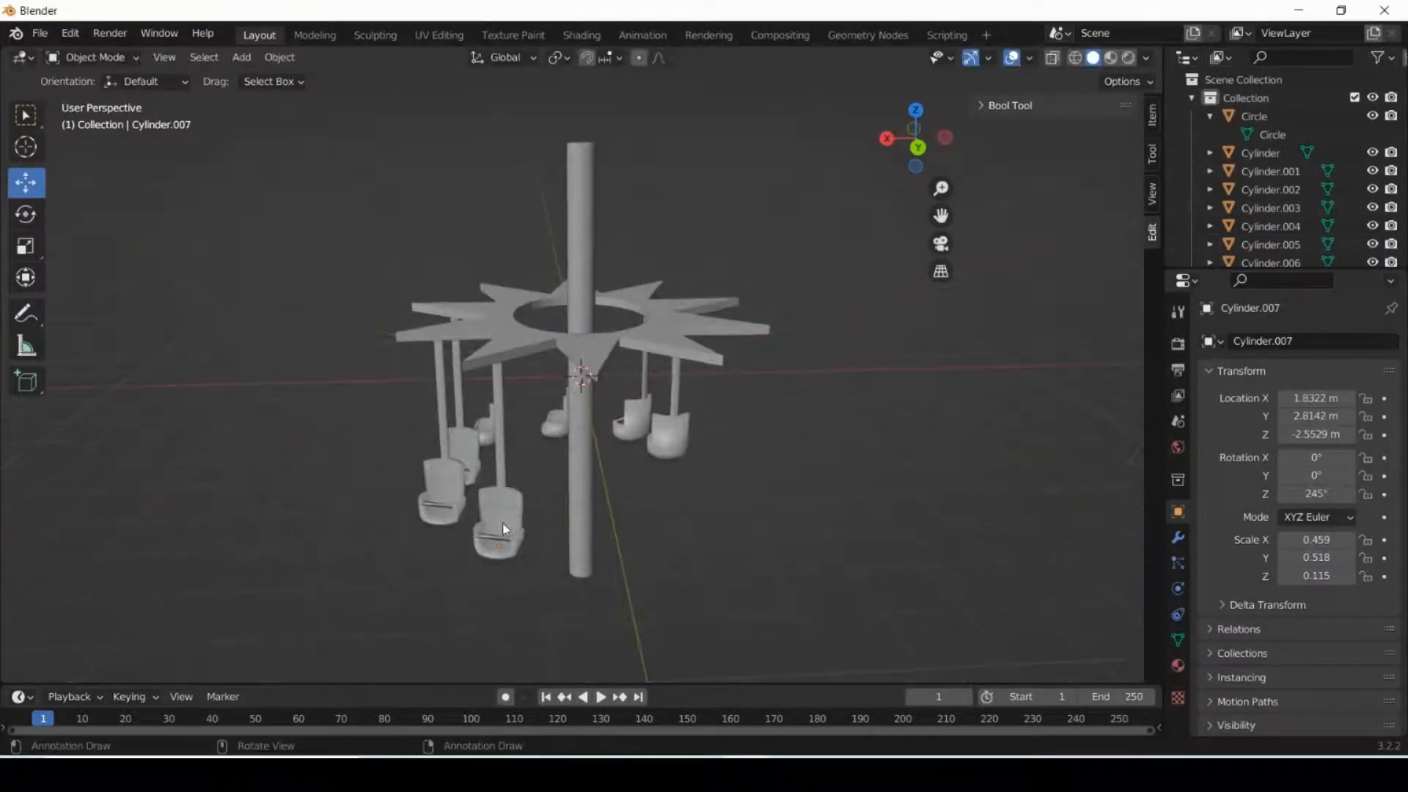
Rotate the seventh hanging seat about Z and duplicate it for the next wheel arm.
click(503, 524)
click(25, 214)
drag(534, 577, 701, 513)
key(shift+d)
click(799, 530)
Add two more hanging seat copies around the wheel and rotate the last one about Z to about 385°.
middle_drag(799, 531, 506, 507)
key(shift+d)
click(578, 540)
key(shift+d)
click(562, 507)
drag(625, 546, 610, 584)
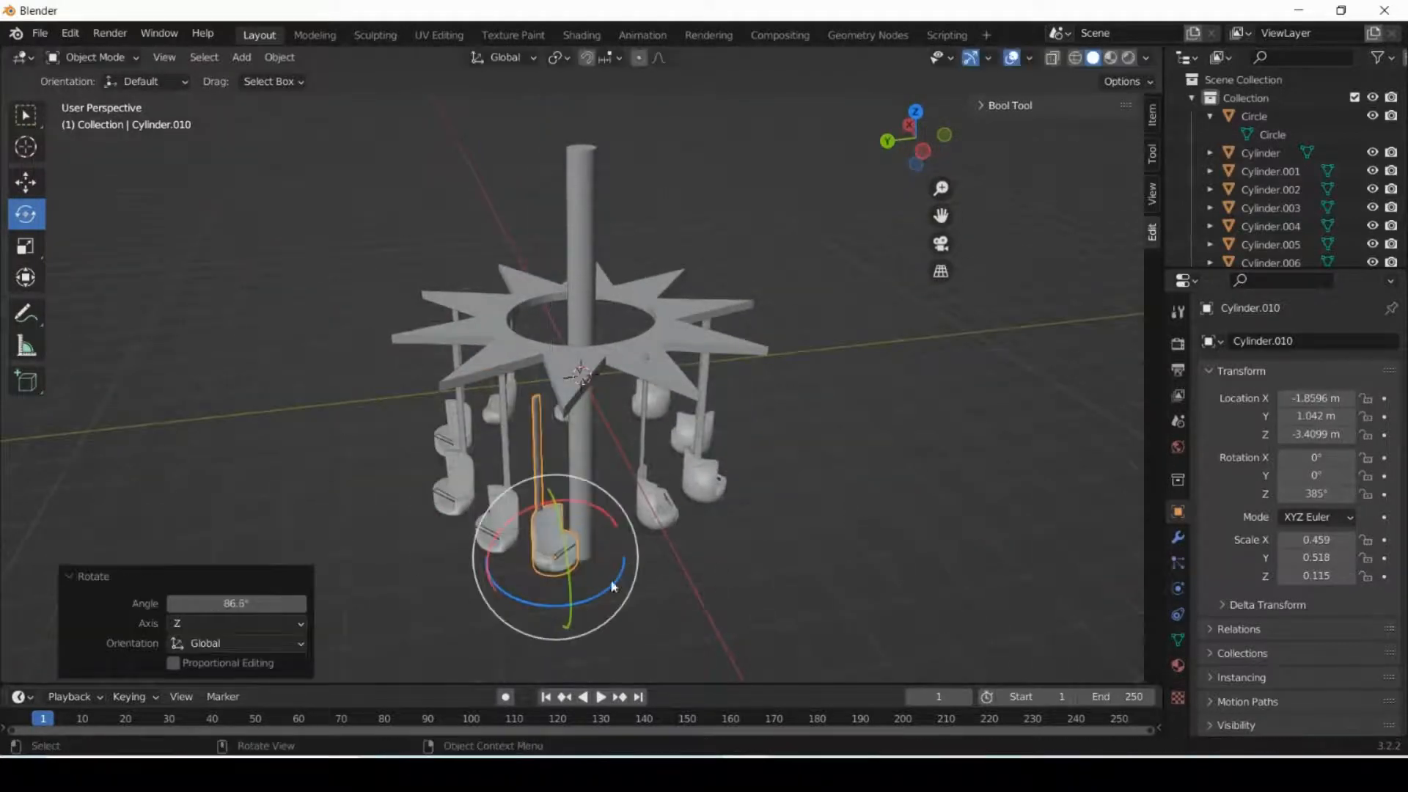
Adjust the Z rotation of the newest hanging seats, turning the last one to about 406°.
click(502, 528)
drag(563, 542, 484, 578)
click(458, 493)
Raise the last hanging seat to the wheel, at about X -3.85 m, Y 0.28 m, Z -2.39 m.
click(512, 511)
click(25, 183)
drag(514, 529, 517, 559)
click(555, 541)
middle_drag(680, 591, 722, 524)
drag(628, 451, 637, 425)
middle_drag(636, 426, 565, 483)
drag(565, 483, 567, 482)
click(596, 616)
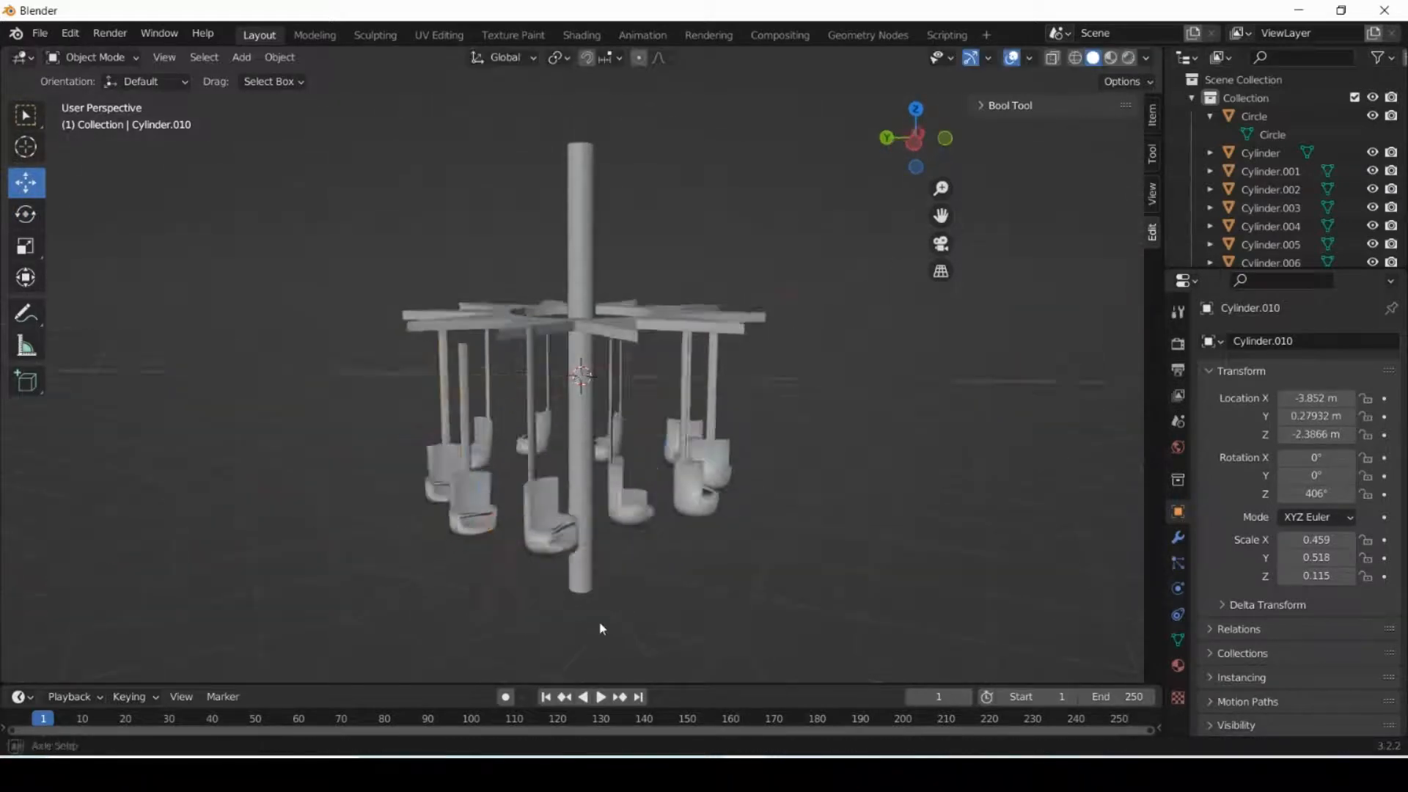
Shift the last hanging seat to about X -3.13 m and Y 0.90 m under its wheel arm.
middle_drag(600, 627, 653, 656)
click(630, 561)
drag(559, 575, 547, 582)
middle_drag(611, 547, 493, 525)
drag(493, 512, 523, 506)
click(532, 557)
middle_drag(514, 550, 616, 565)
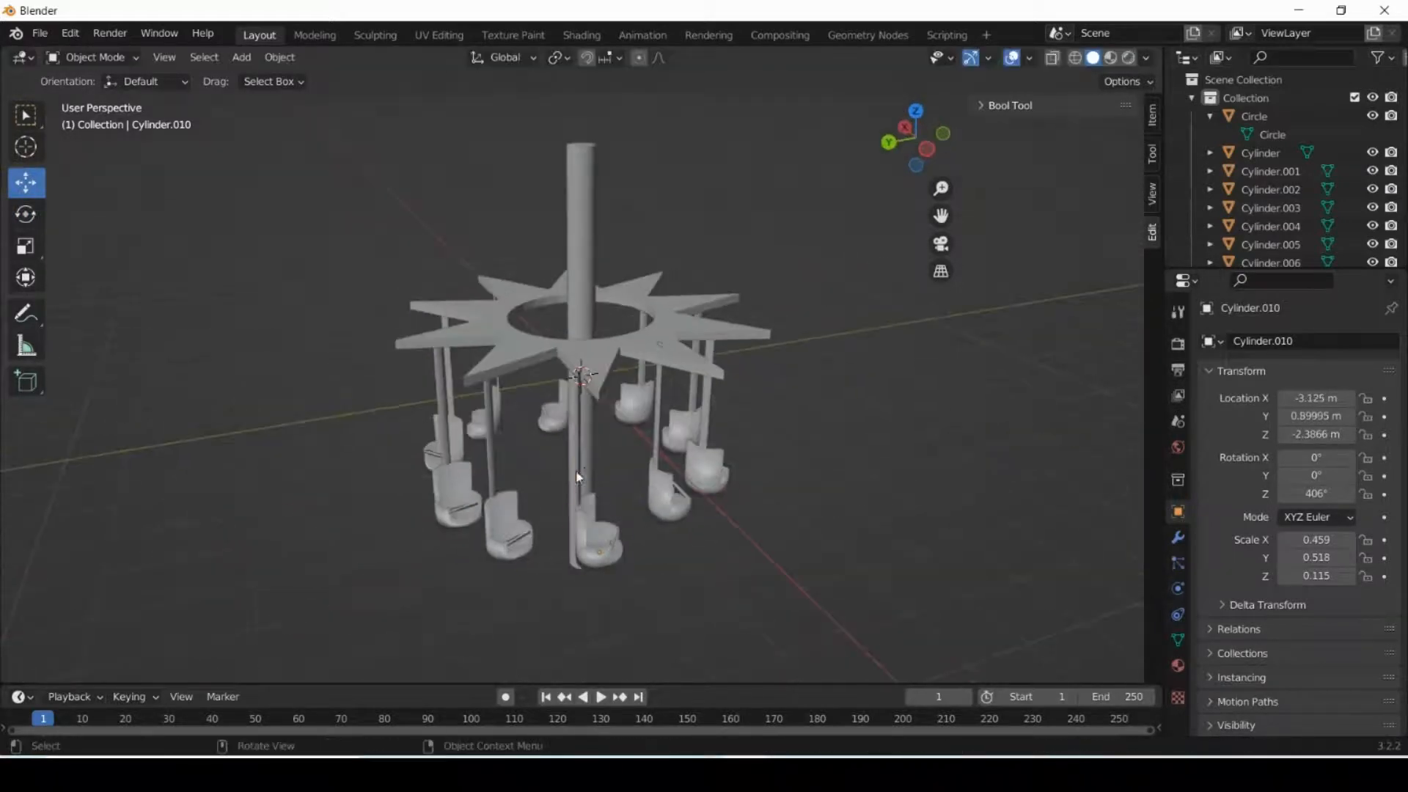
Shift the last hanging seat to about Y 0.57 m and Z -2.40 m so it hangs under its wheel arm.
click(598, 546)
drag(530, 565, 550, 561)
middle_drag(754, 520, 638, 520)
click(480, 517)
drag(465, 451, 465, 457)
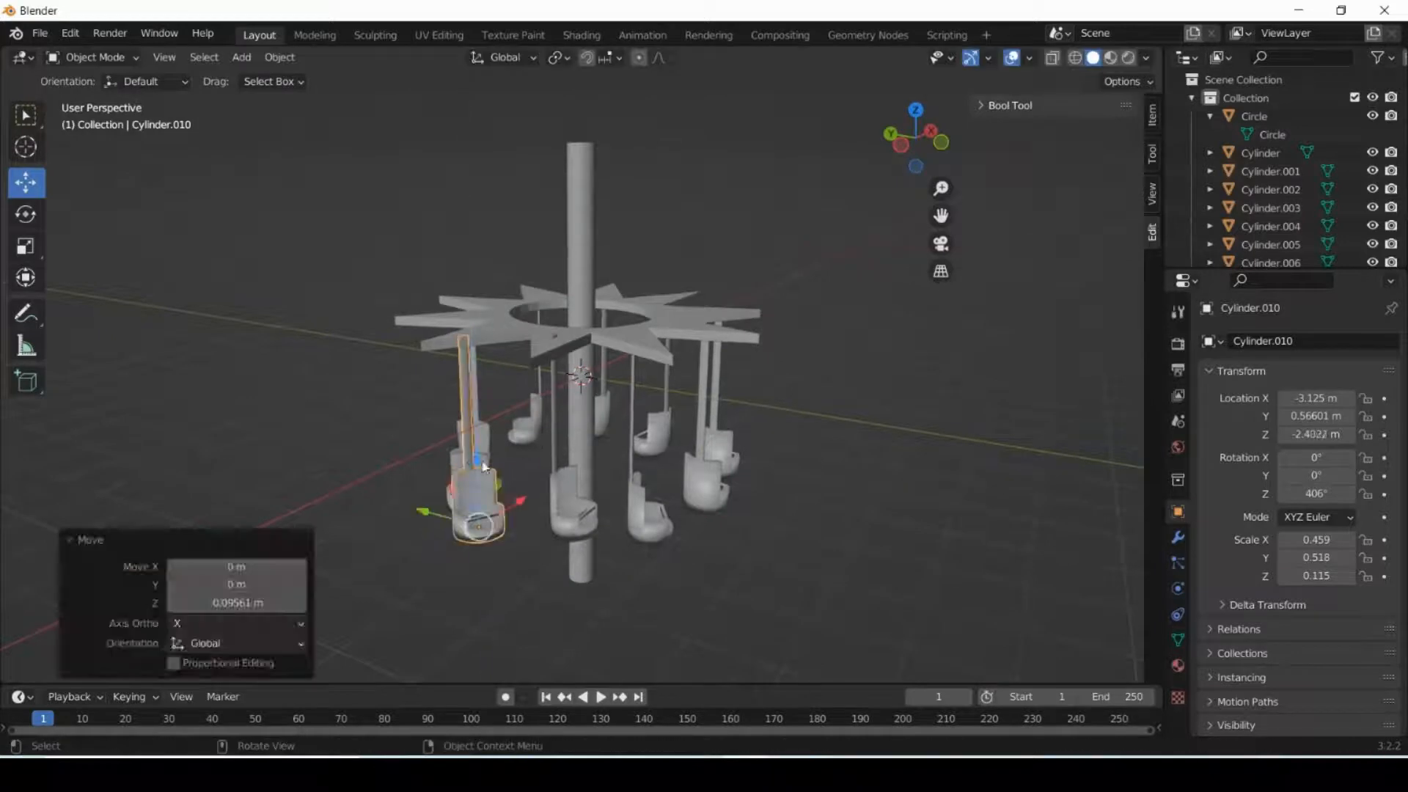
Nudge the neighbouring hanging seat slightly downward to fine-tune its position under the wheel.
click(575, 514)
drag(572, 464, 572, 470)
click(415, 524)
middle_drag(414, 525, 509, 528)
drag(508, 522, 513, 525)
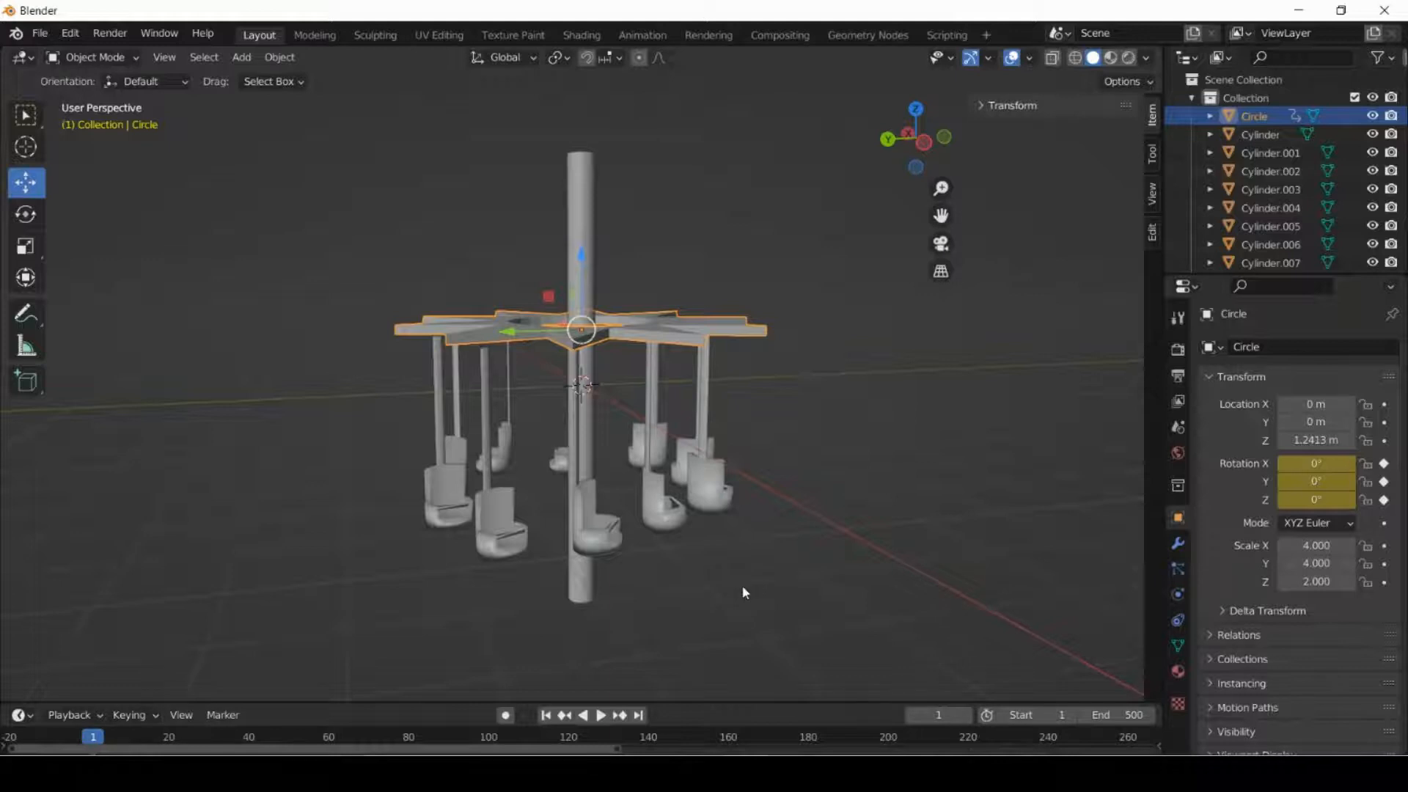
Give the star-shaped wheel a new material with a yellow base color and switch the viewport to material preview.
click(1178, 673)
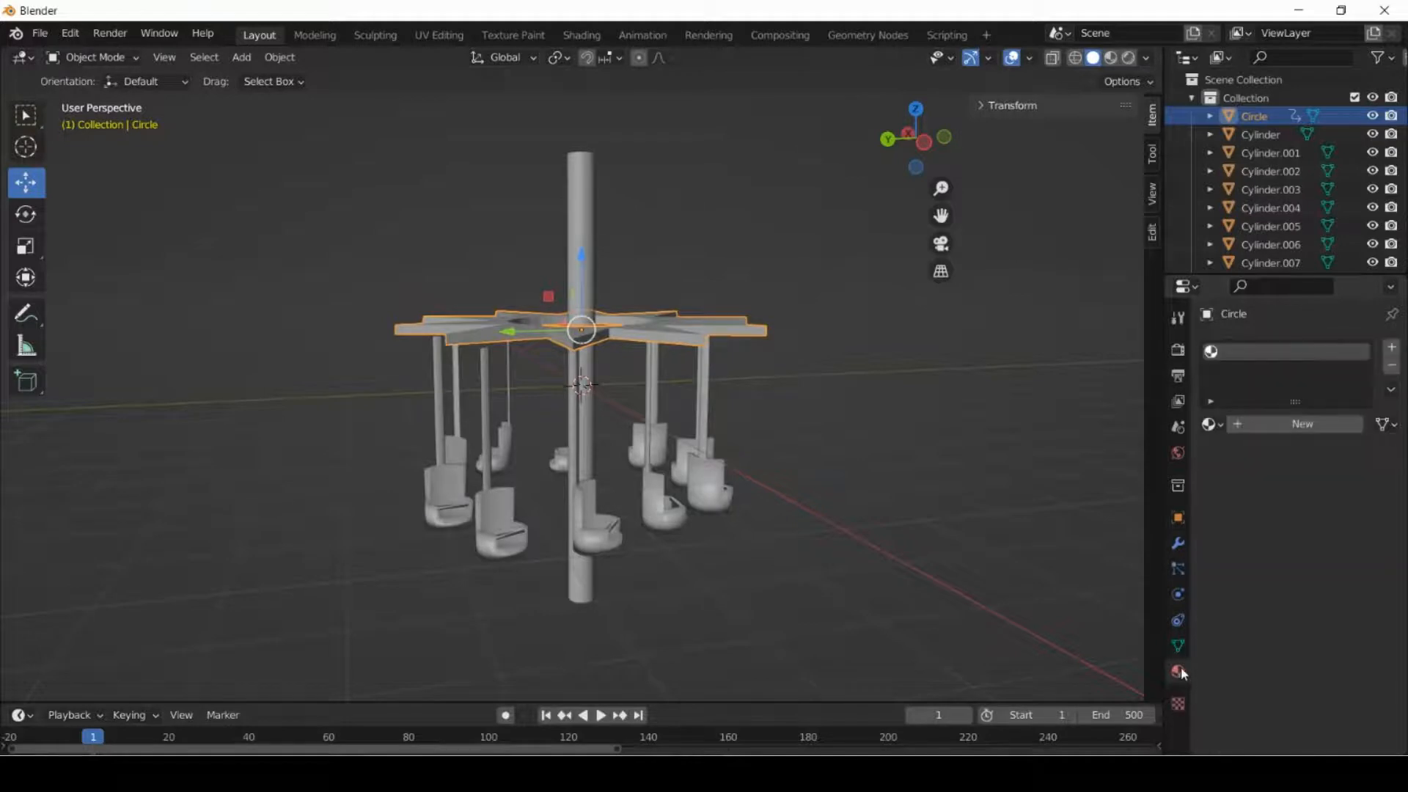
click(1247, 430)
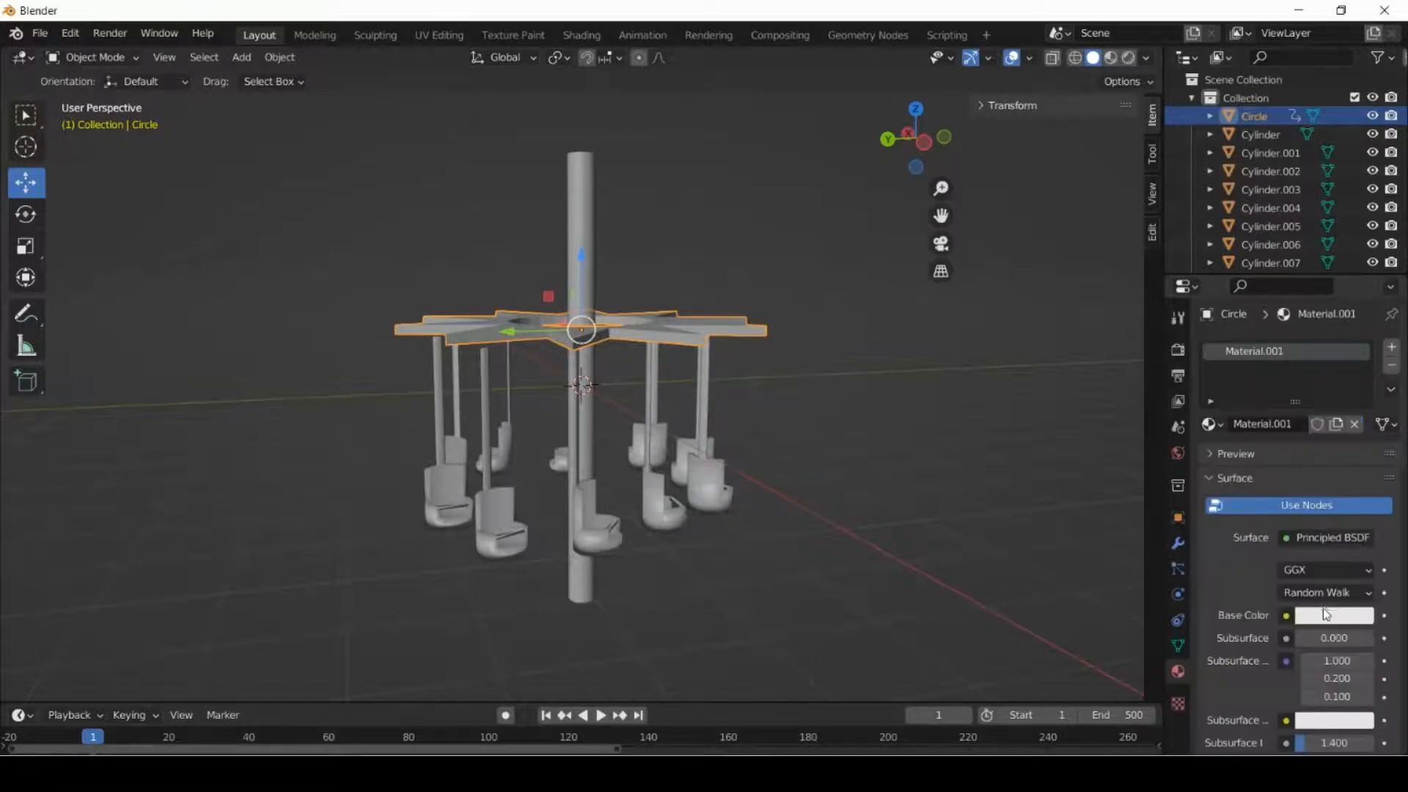
click(1324, 621)
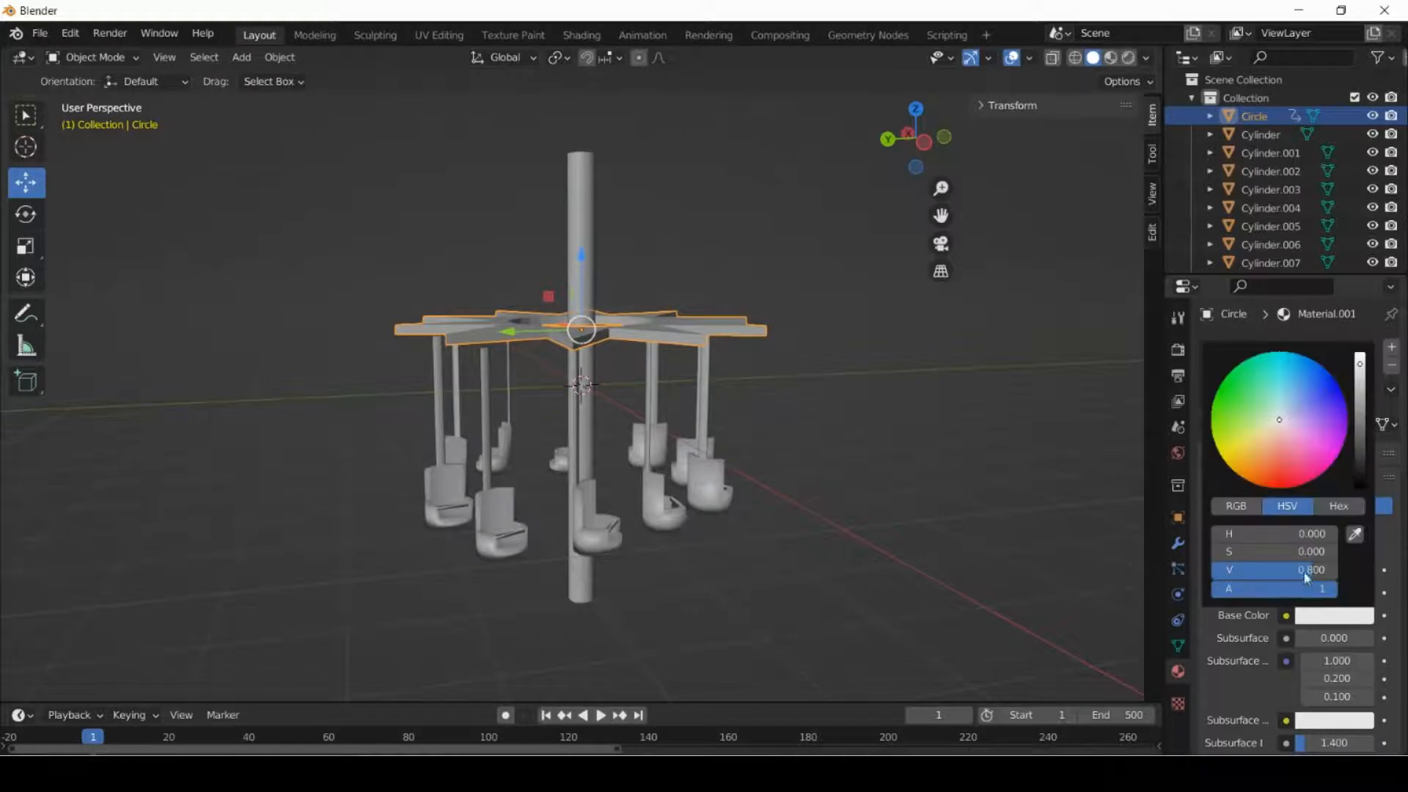
click(1269, 423)
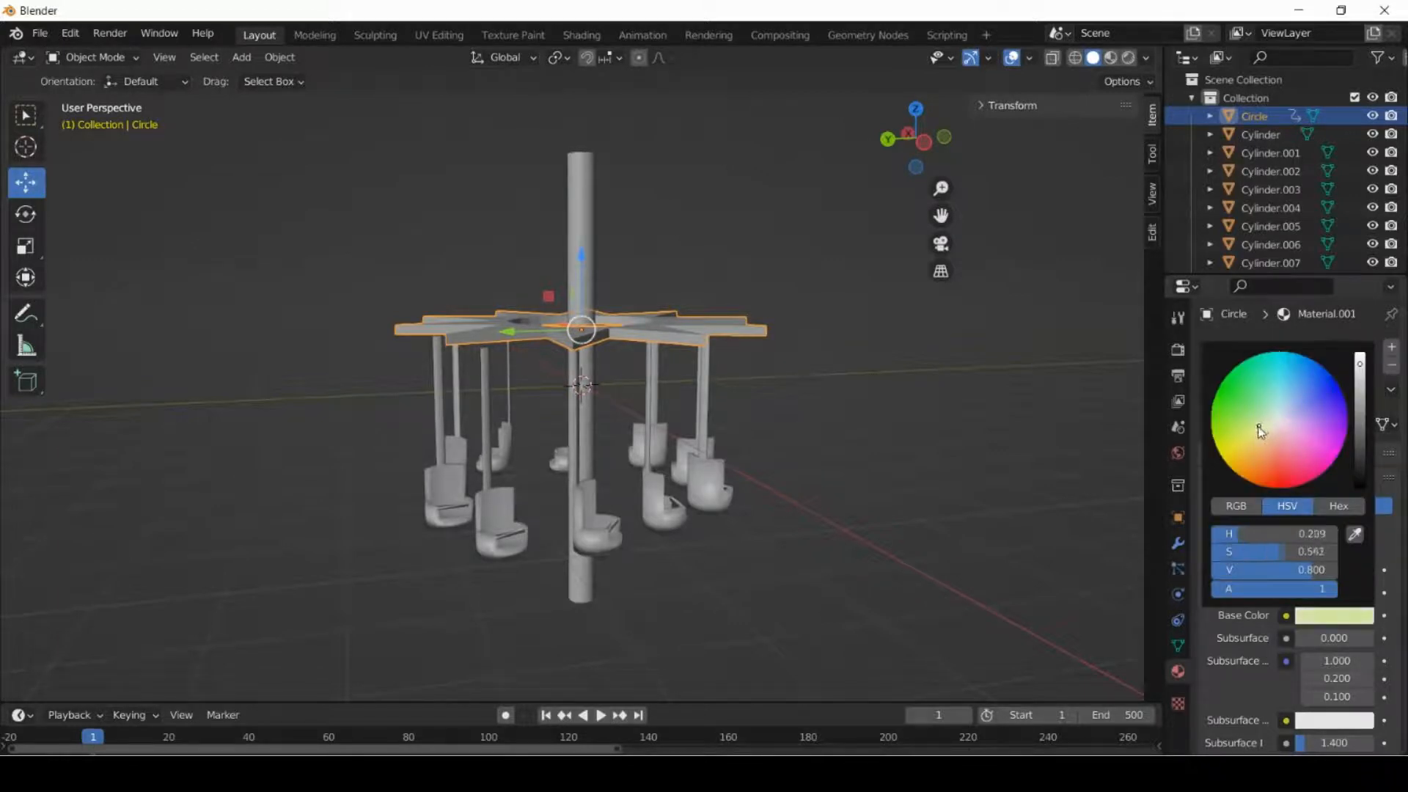
drag(1257, 426, 1257, 431)
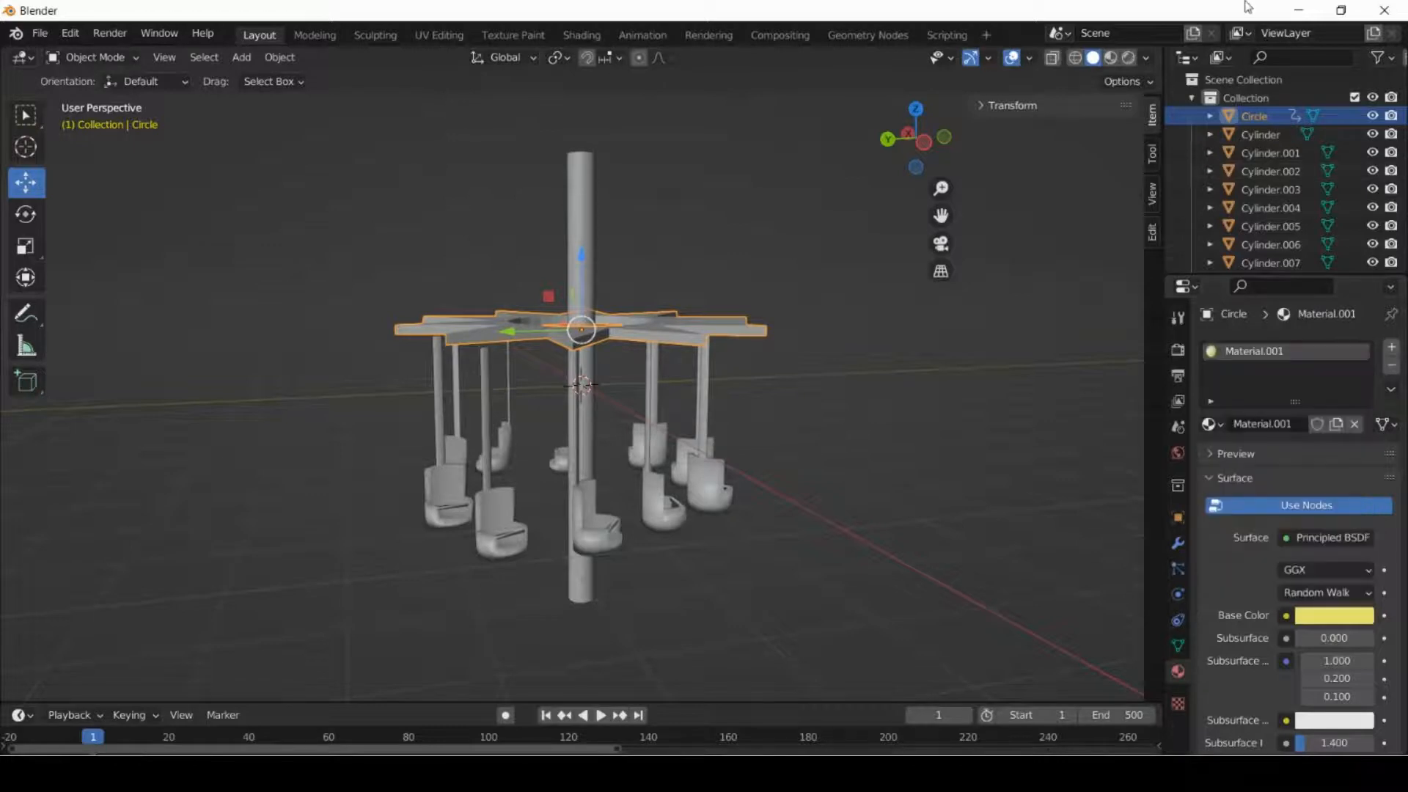
click(1114, 61)
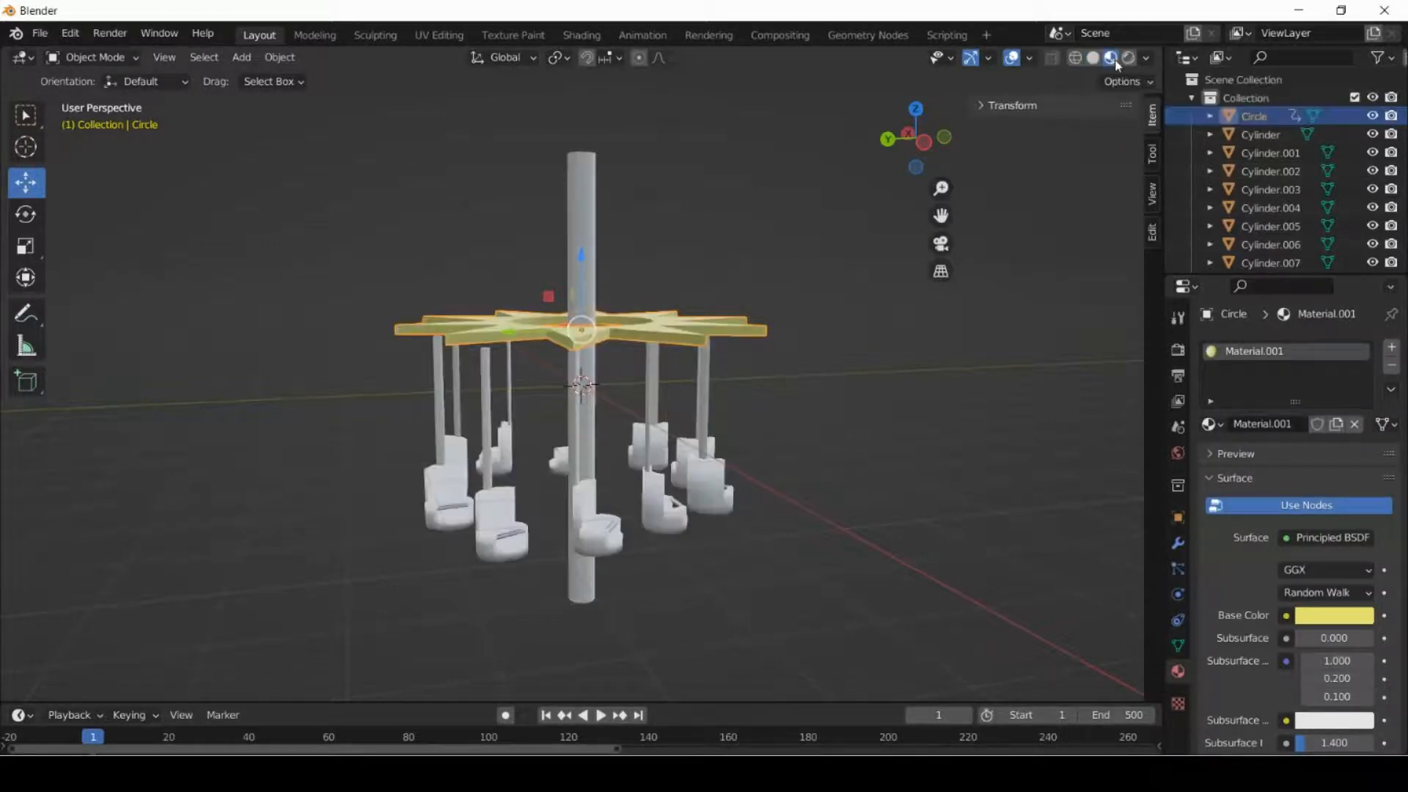
Give the front hanging seat a new material with an orange base color of about H 0.018, S 1.000 and V 0.800.
click(614, 539)
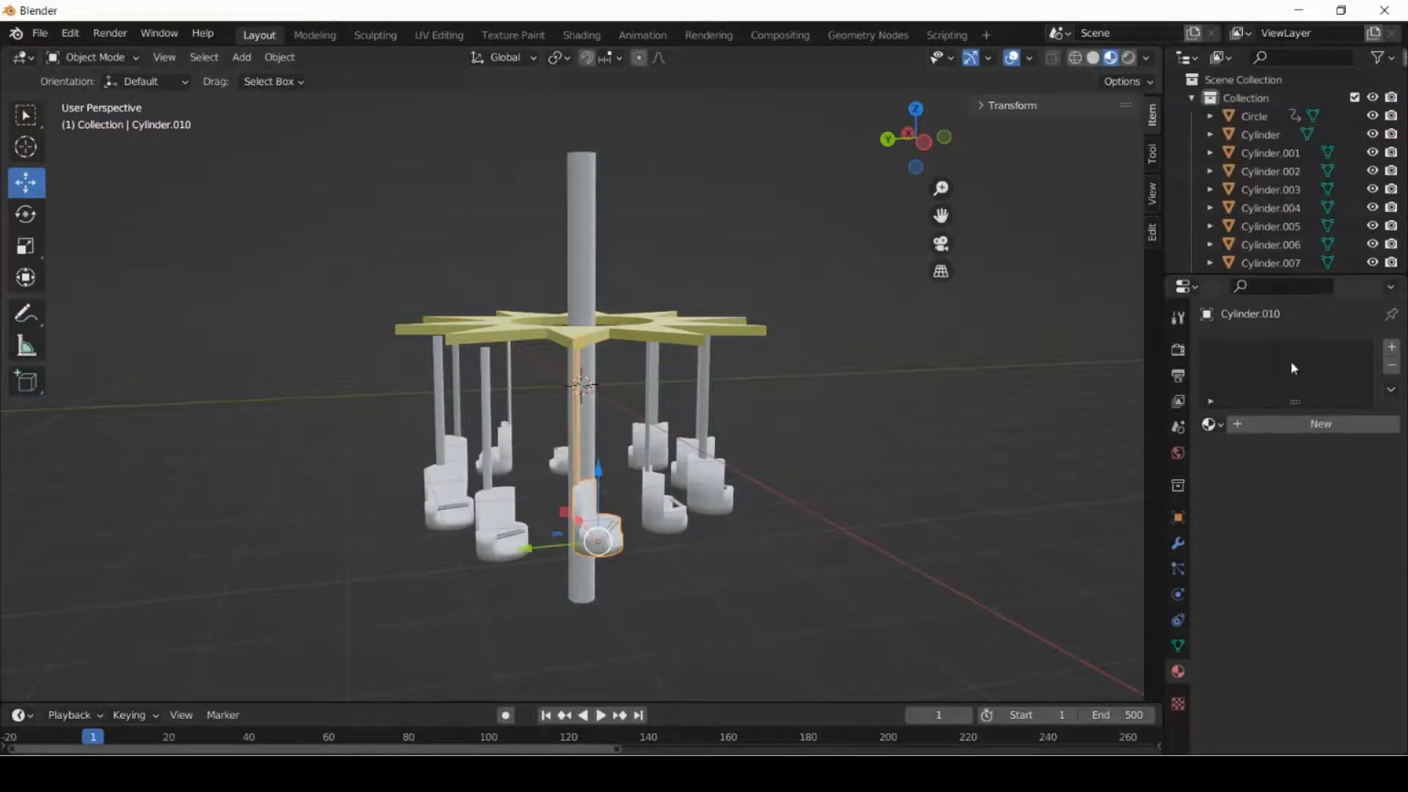
click(1270, 424)
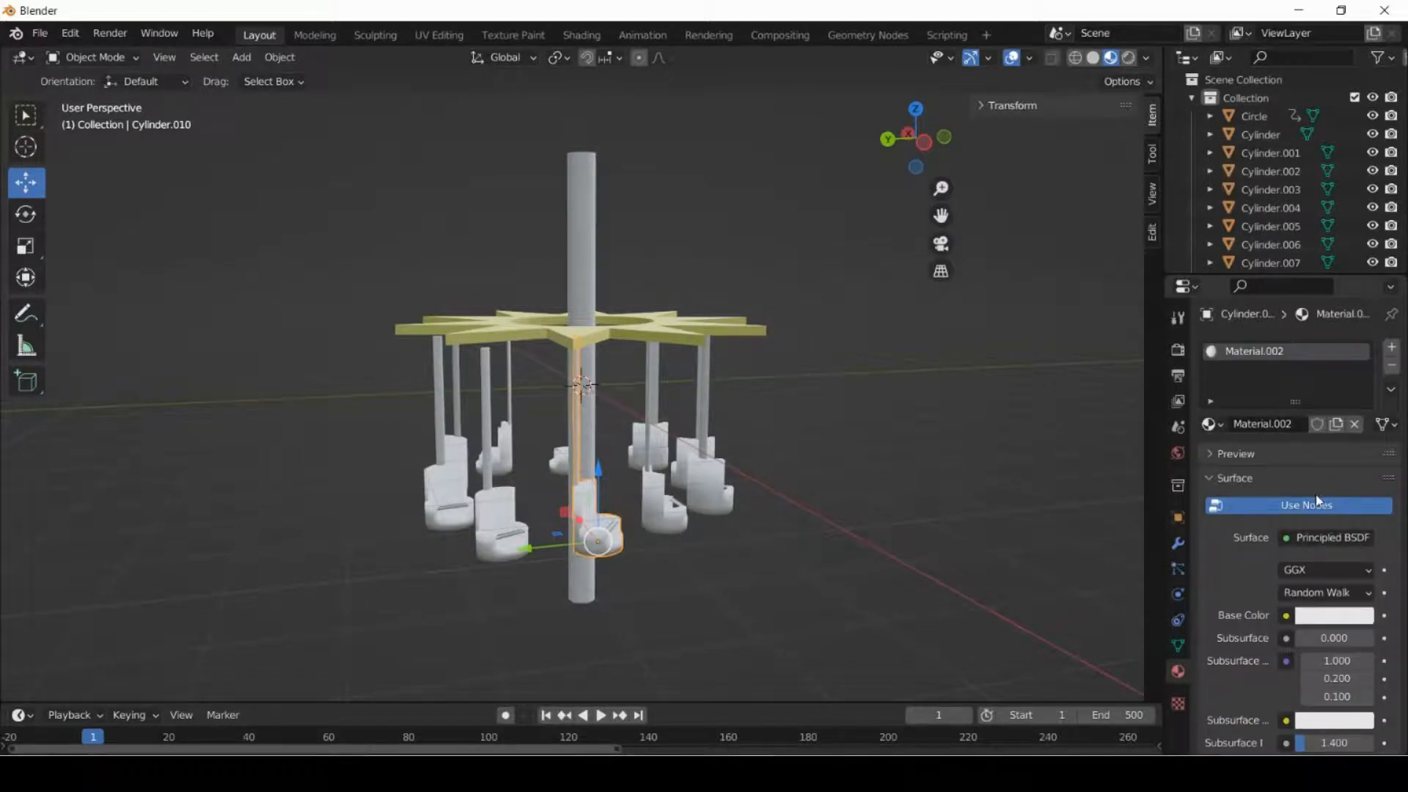
click(1335, 614)
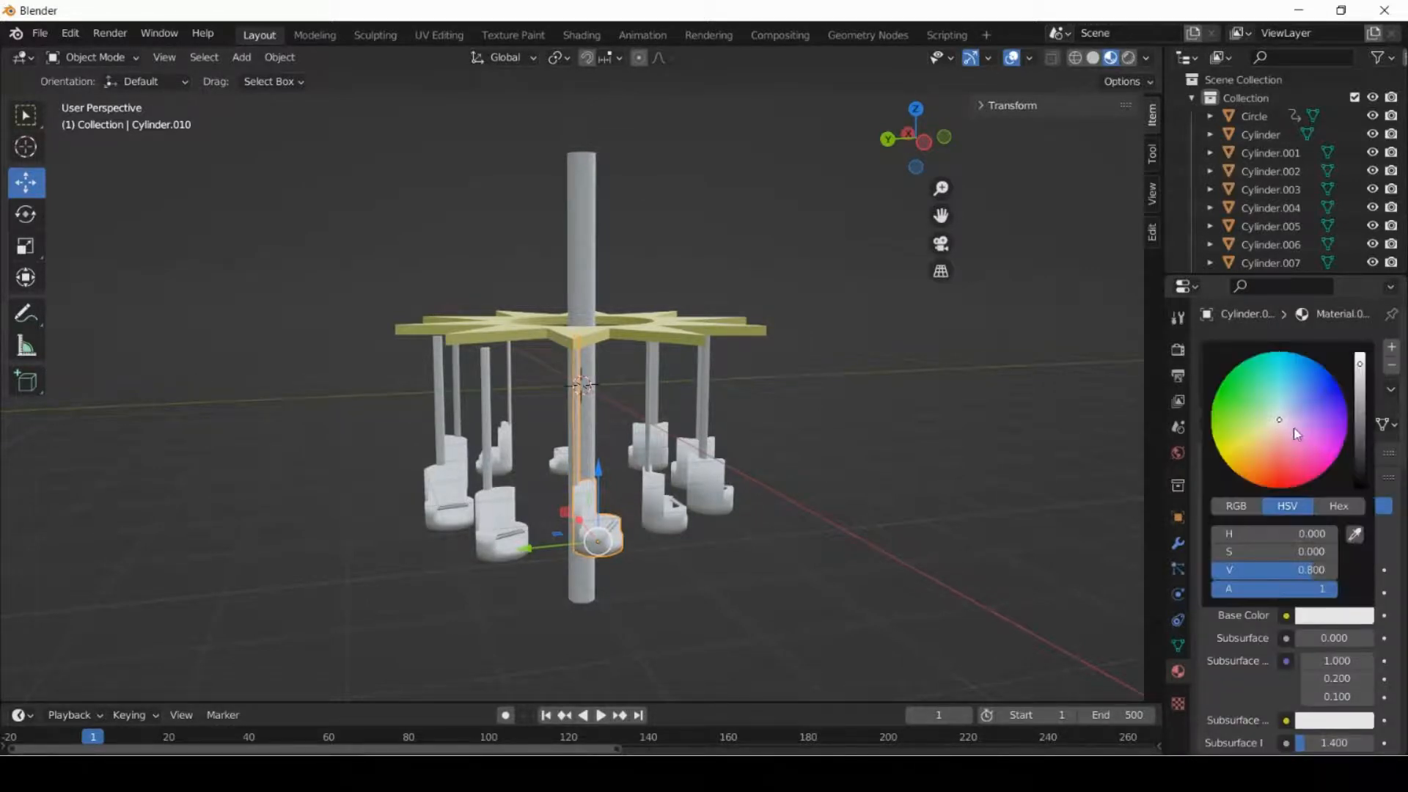
drag(1279, 412, 1255, 492)
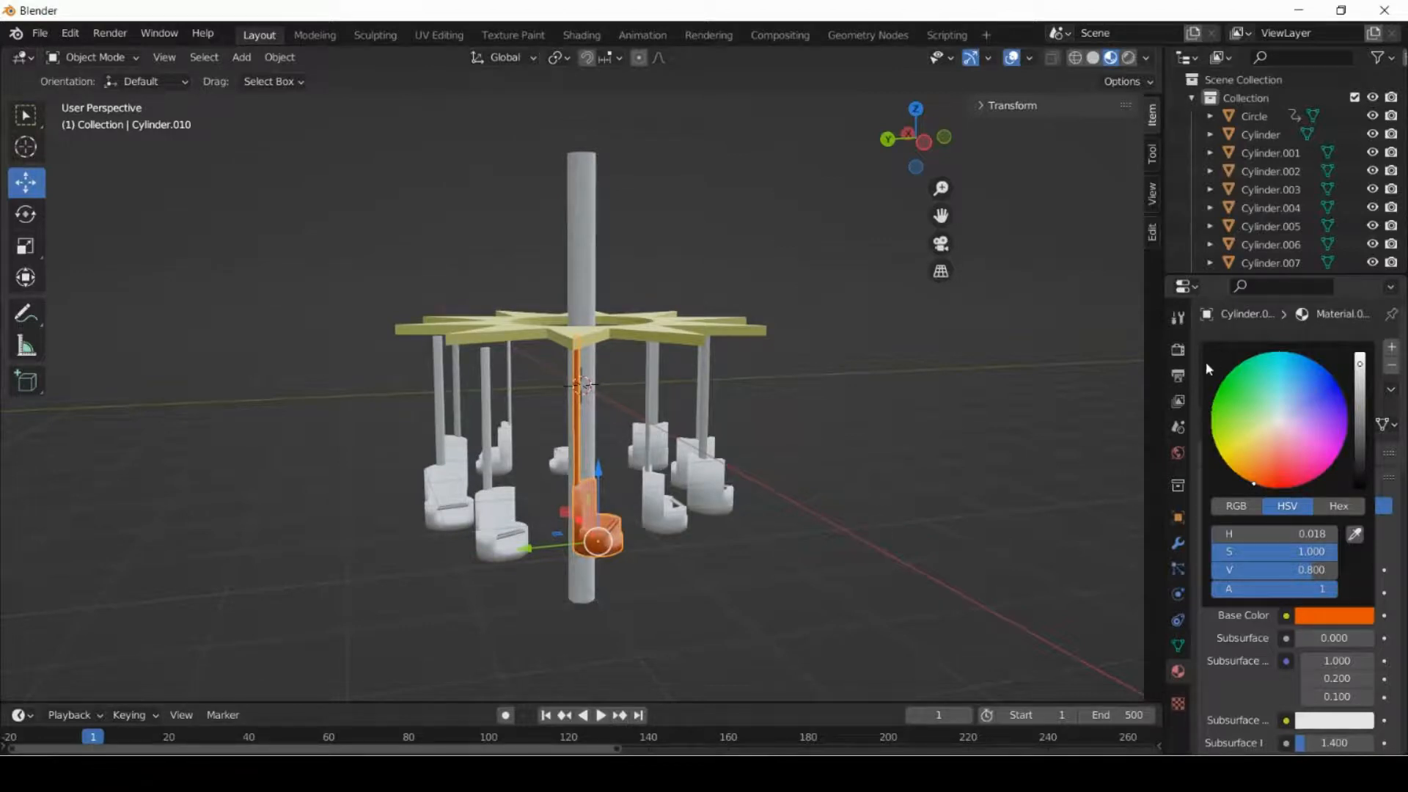
click(907, 433)
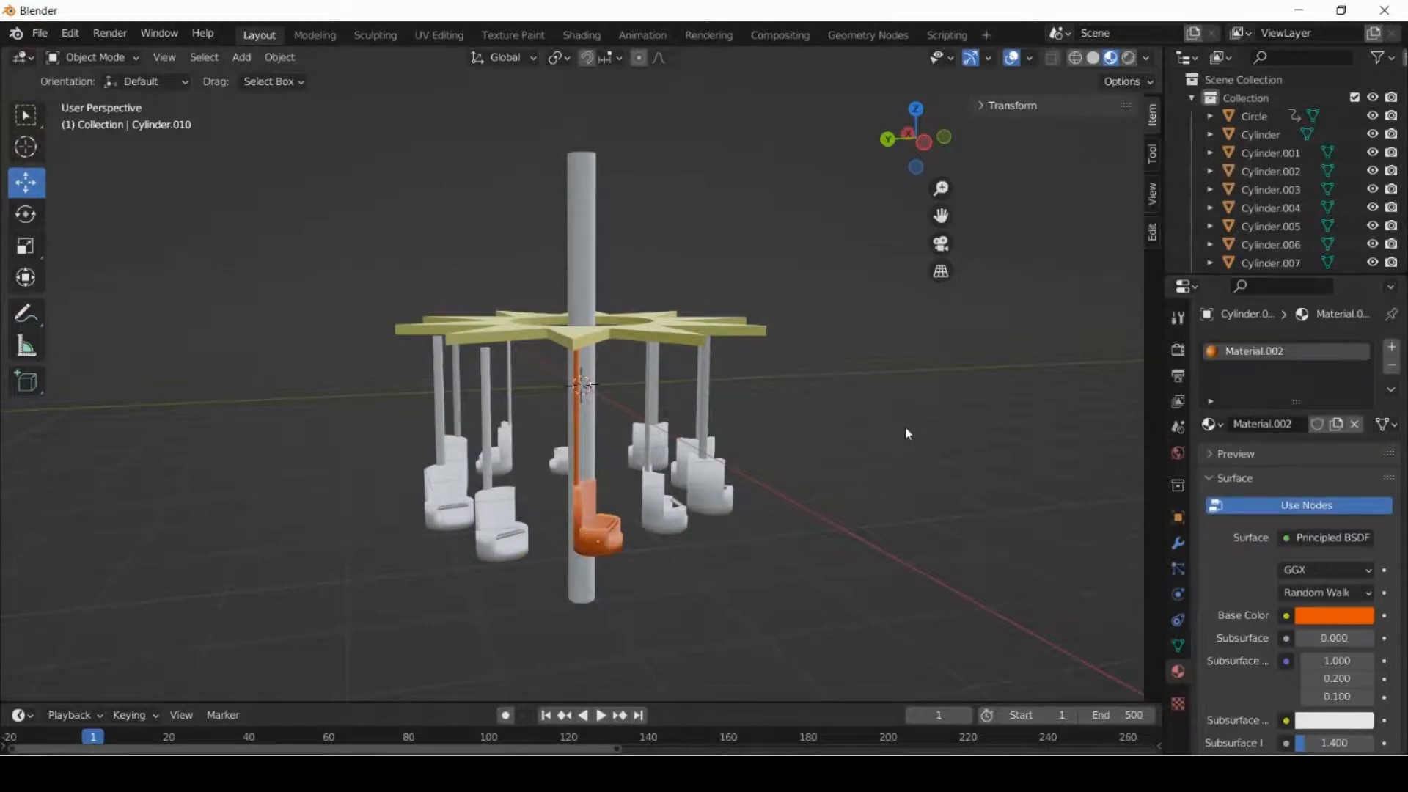
Apply the front seat's orange material to the other nine hanging seats around the wheel.
click(653, 502)
shift+click(682, 456)
shift+click(661, 438)
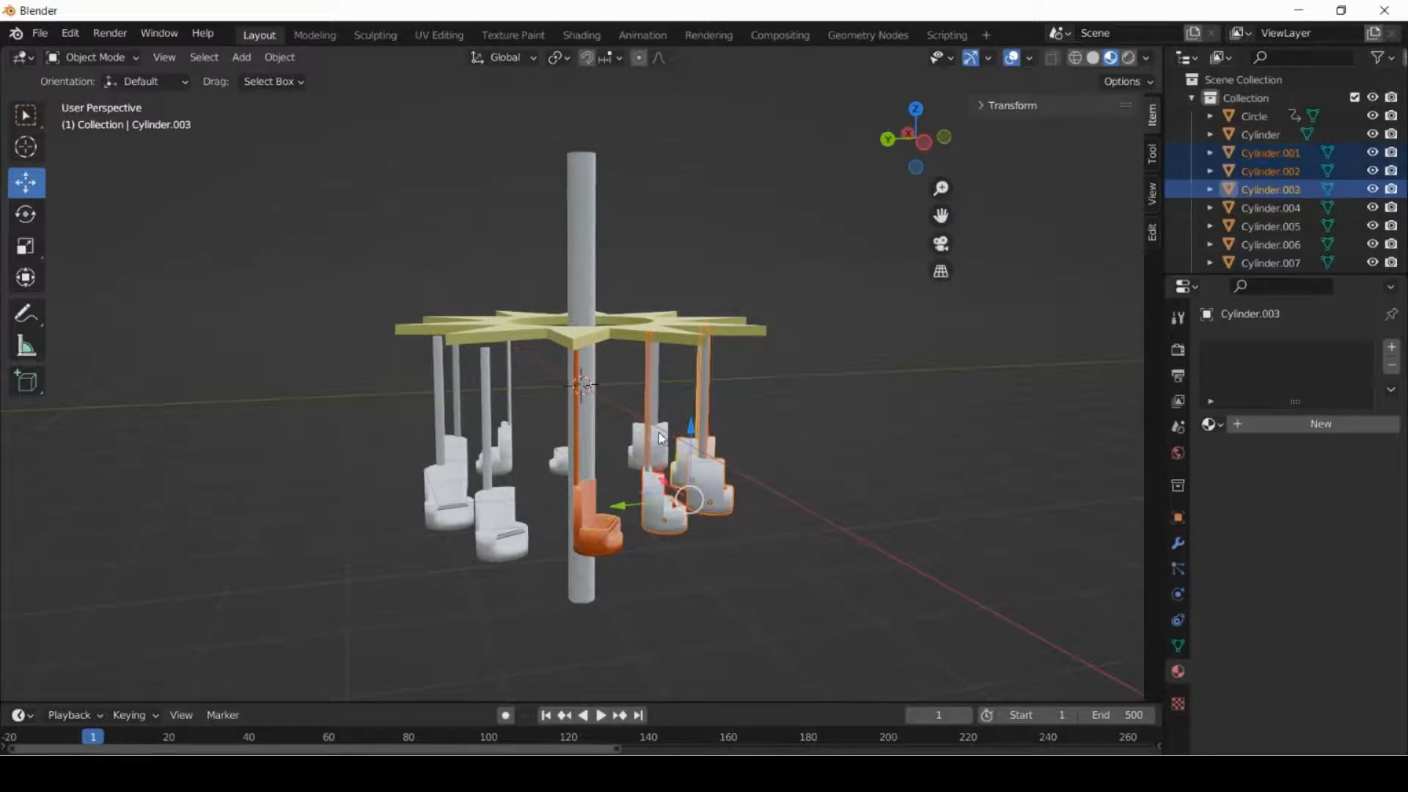
shift+click(635, 436)
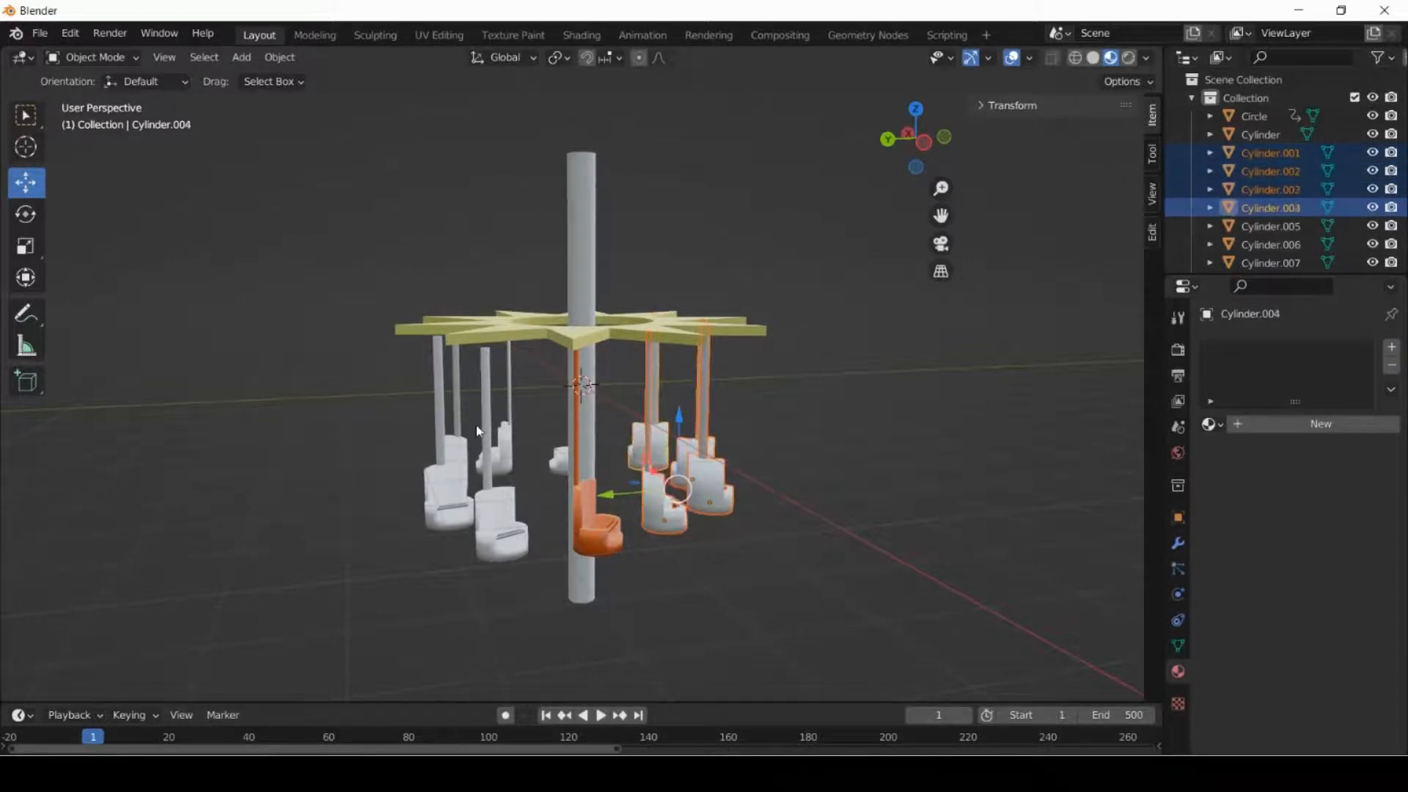
shift+click(565, 463)
shift+click(506, 455)
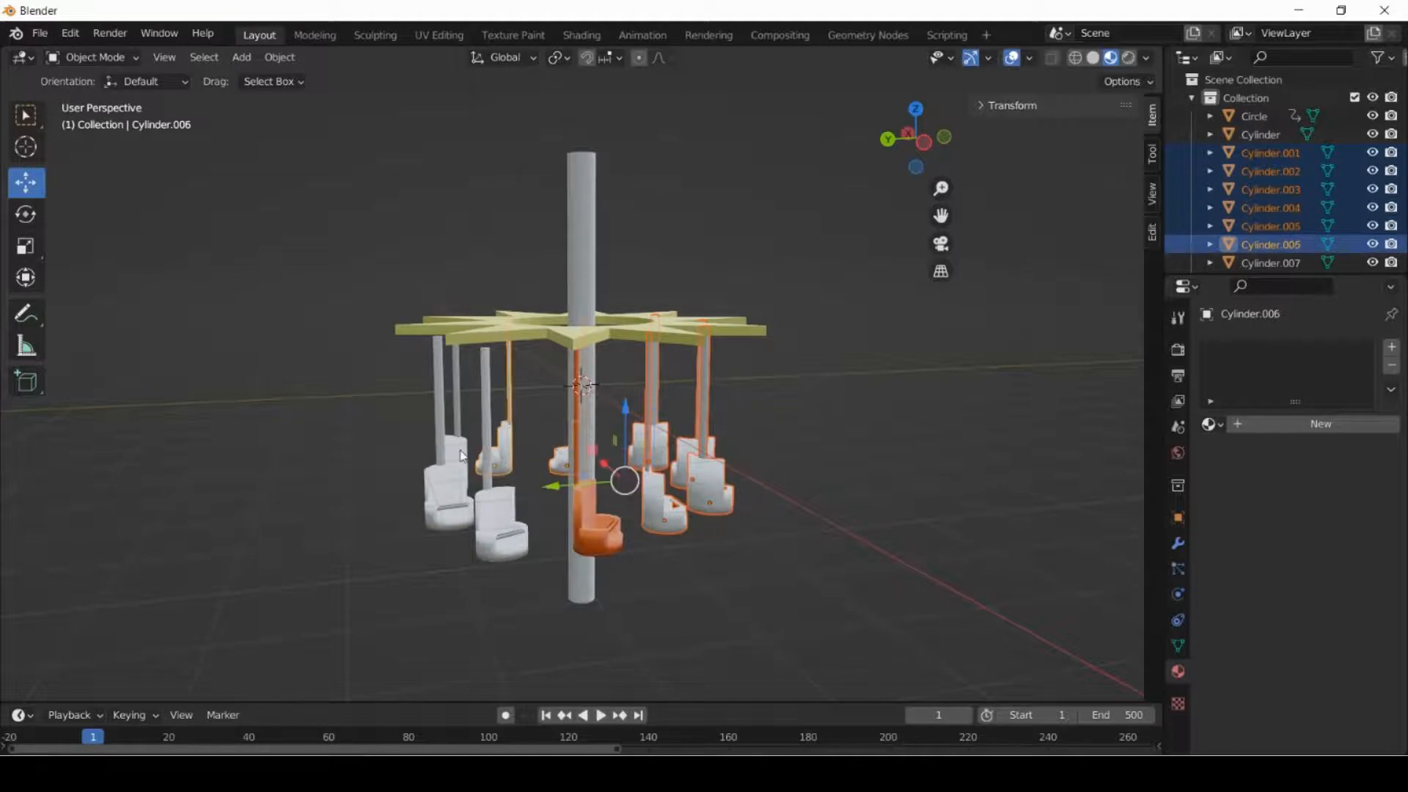
shift+click(449, 461)
shift+click(461, 491)
shift+click(502, 522)
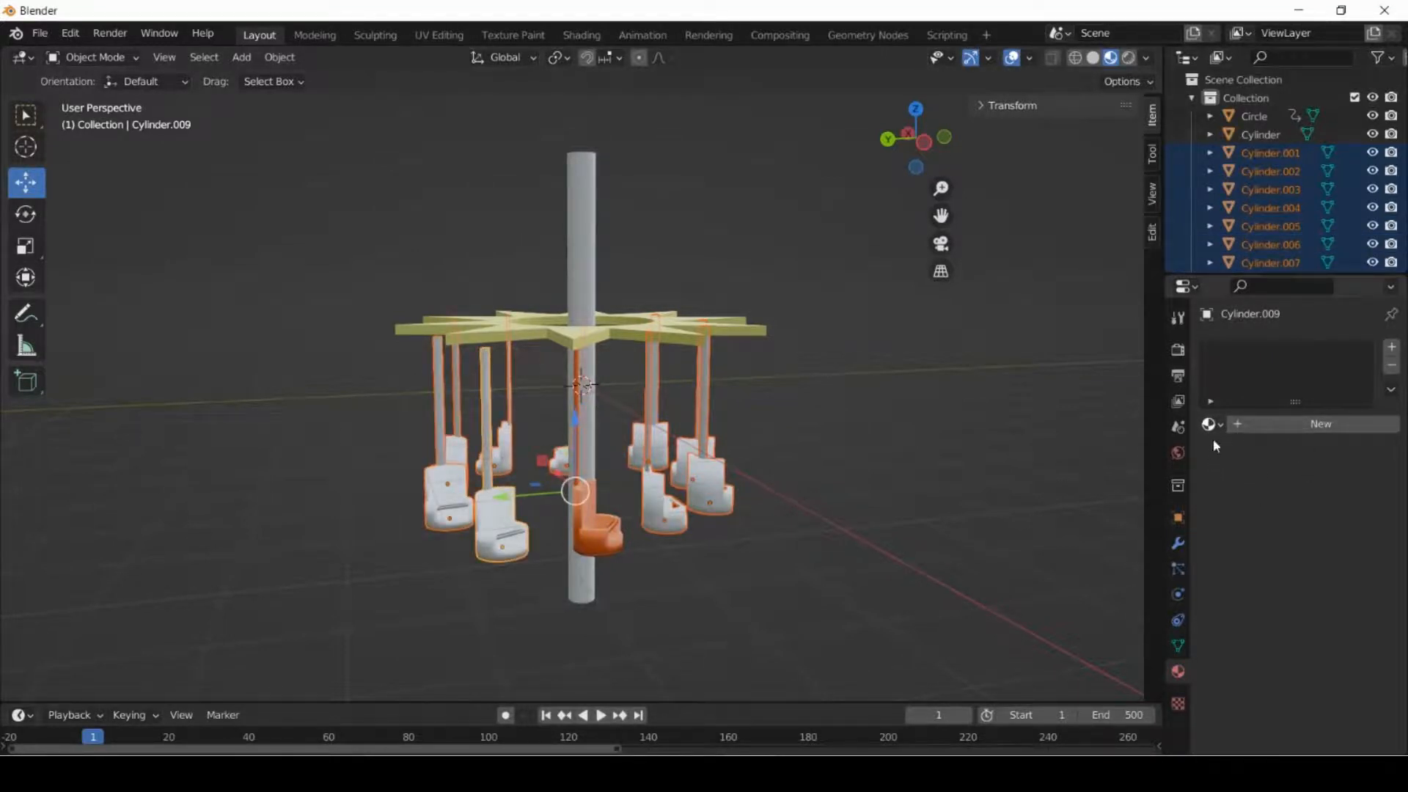
Give the central rod a new material with a dark blue-grey base color, about H 0.553 and S 0.181.
shift+click(589, 240)
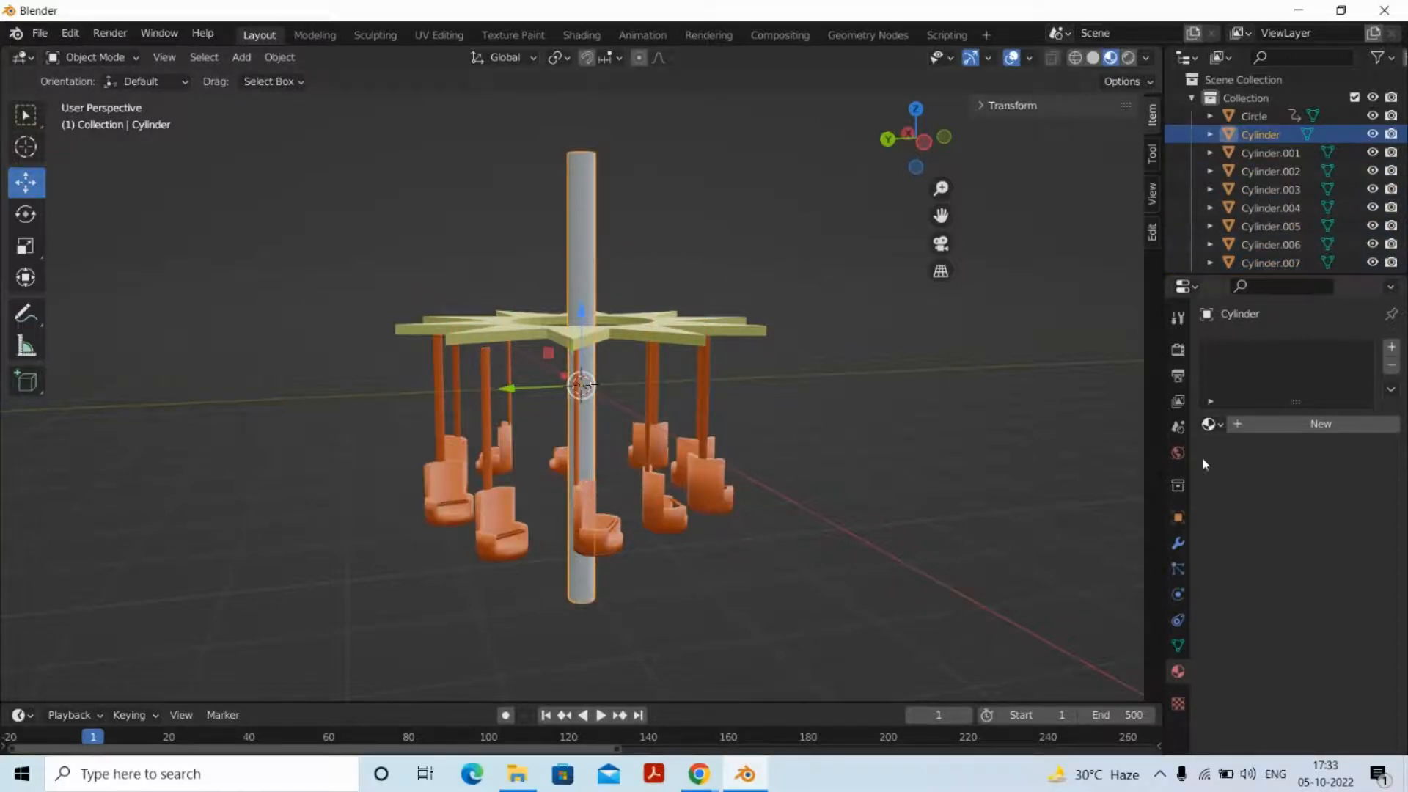
click(1261, 424)
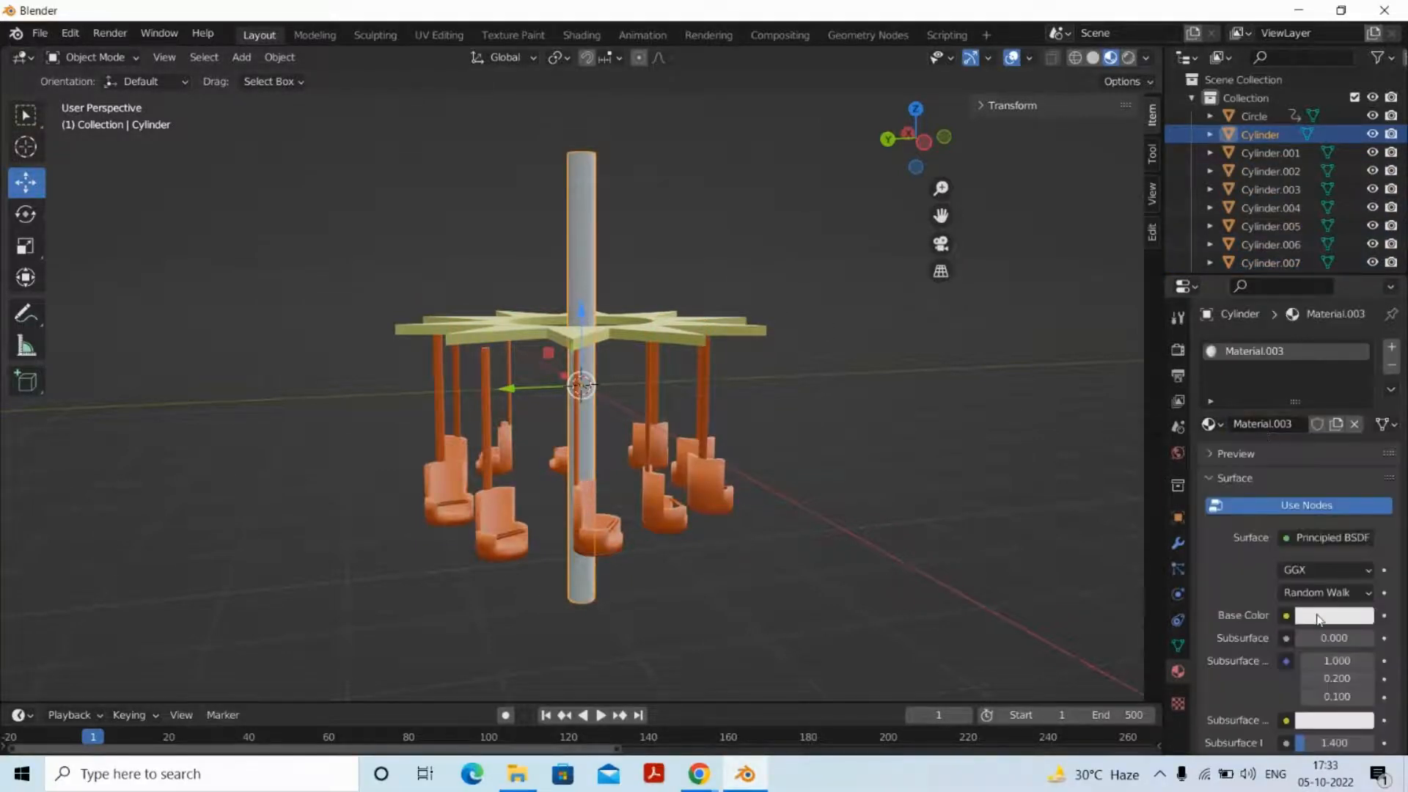
click(1318, 619)
click(1285, 412)
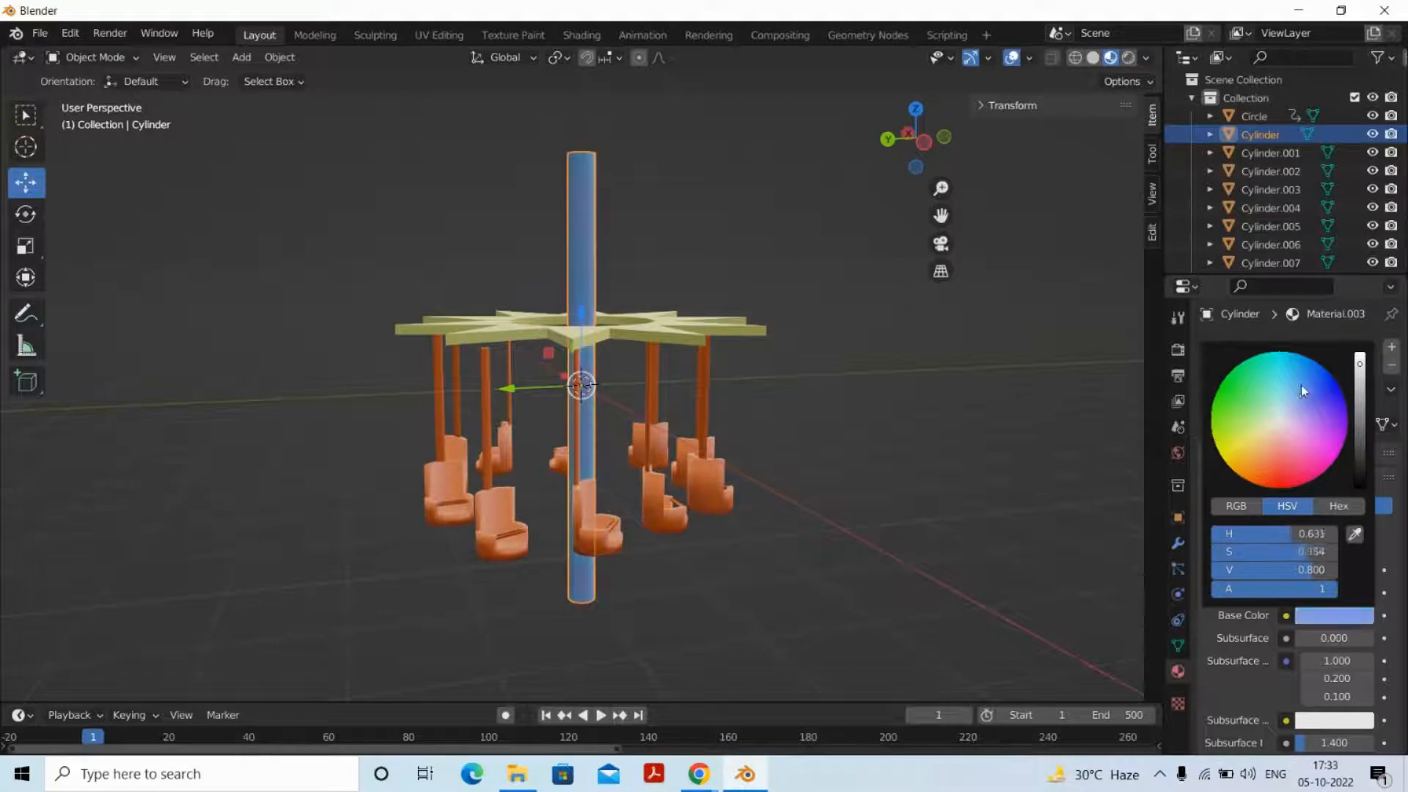
drag(1301, 385, 1280, 414)
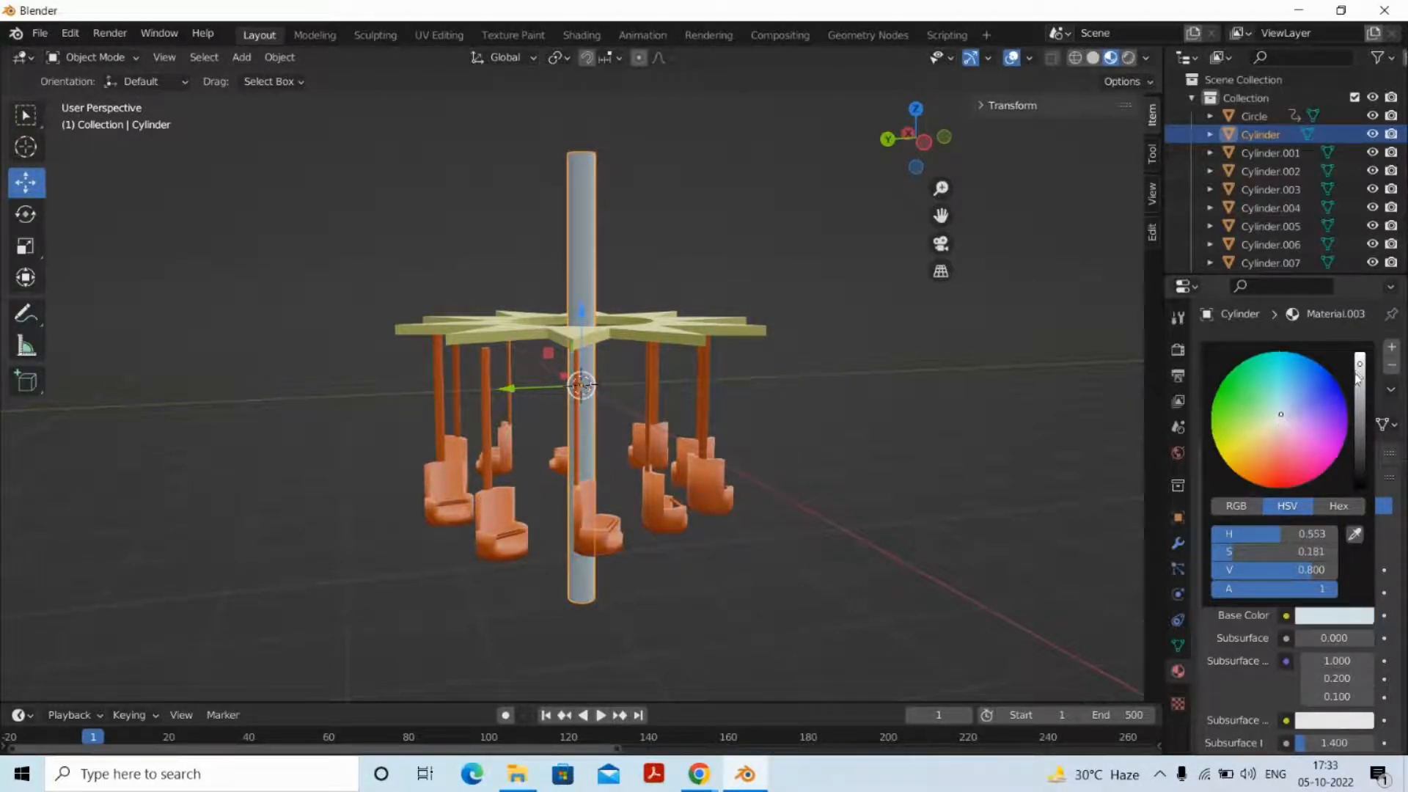
drag(1360, 364, 1383, 453)
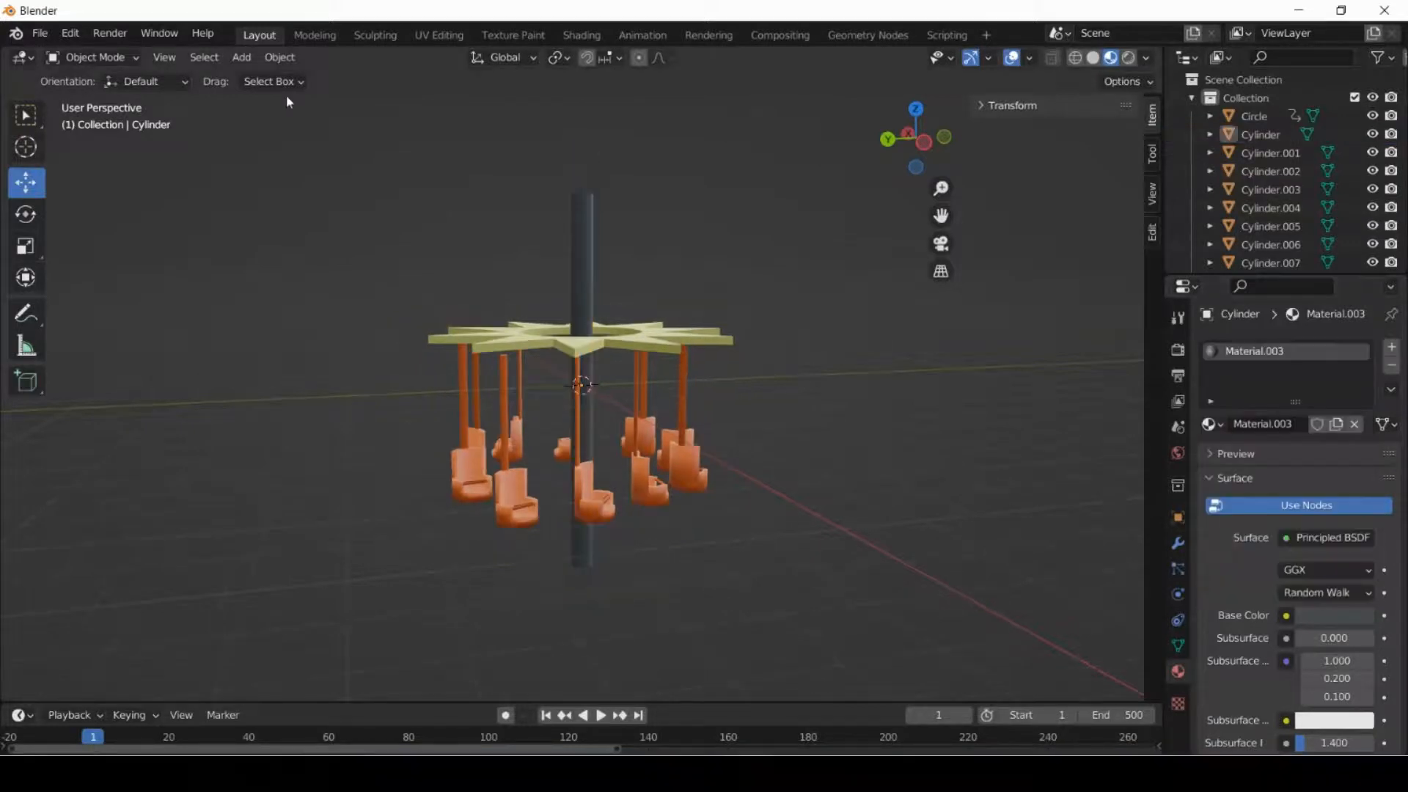
Add a mesh cylinder with 20 vertices, 1 m radius and 2 m depth at the world origin.
click(256, 60)
mouse_move(267, 79)
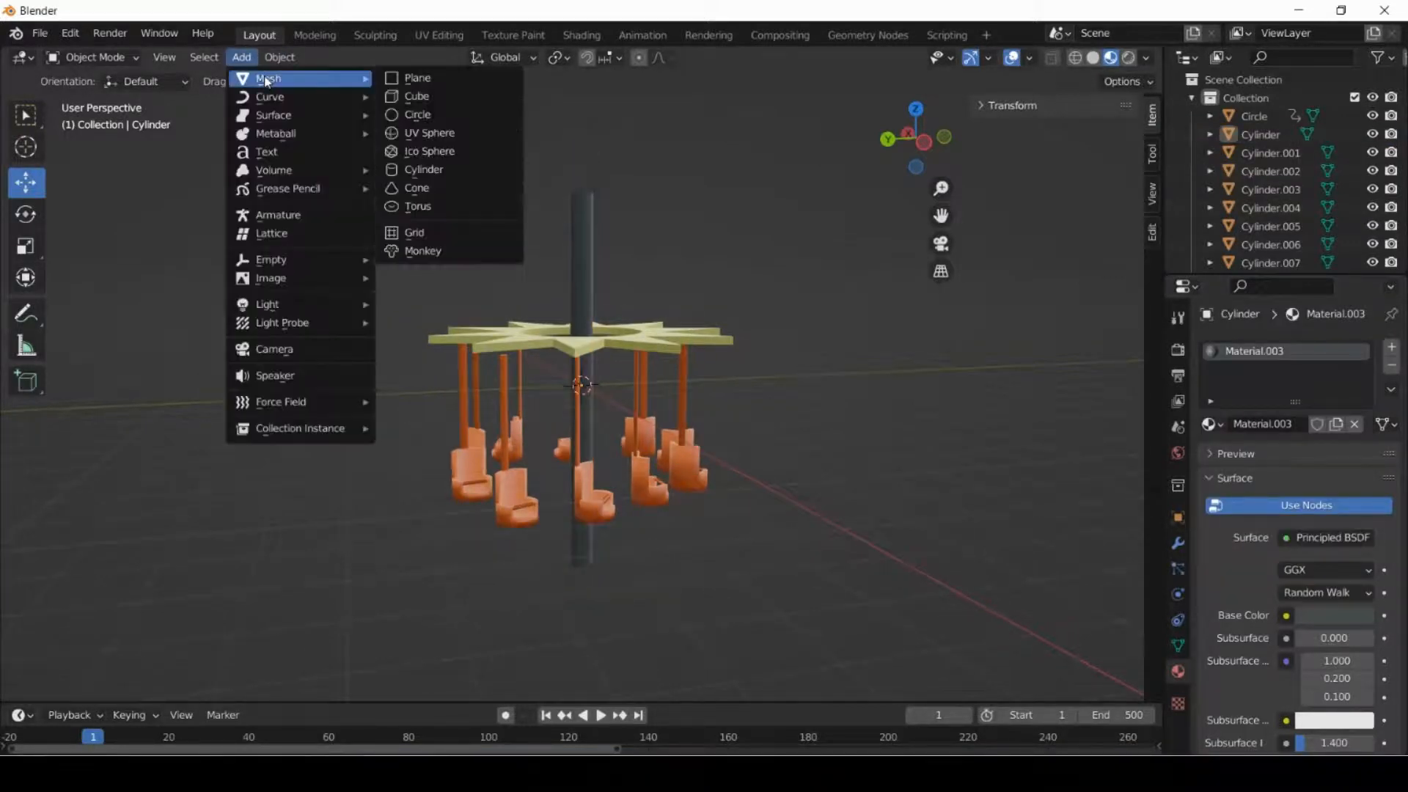
click(432, 180)
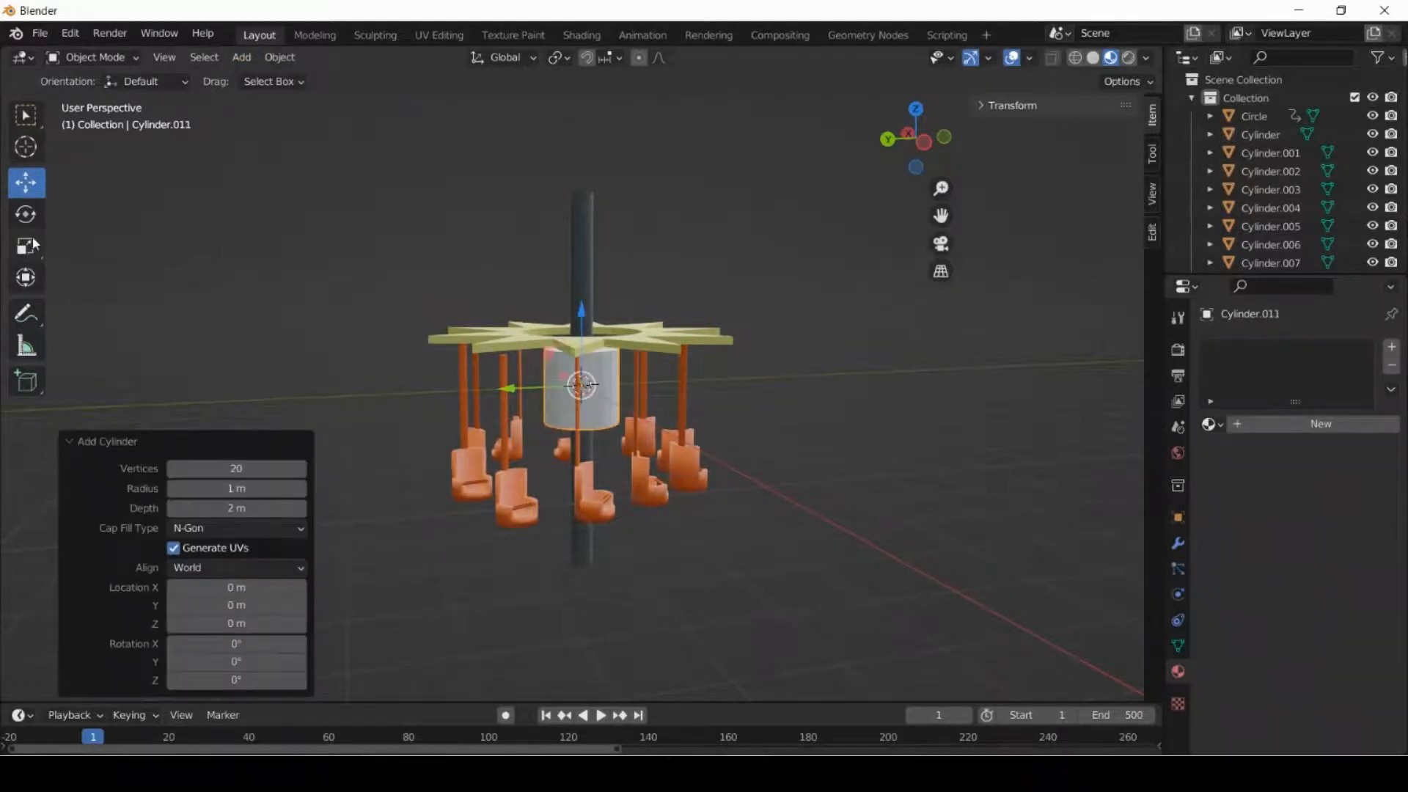
Scale the new cylinder to X 5, Y 5 and Z 0.2 to form a flat disc.
click(1178, 517)
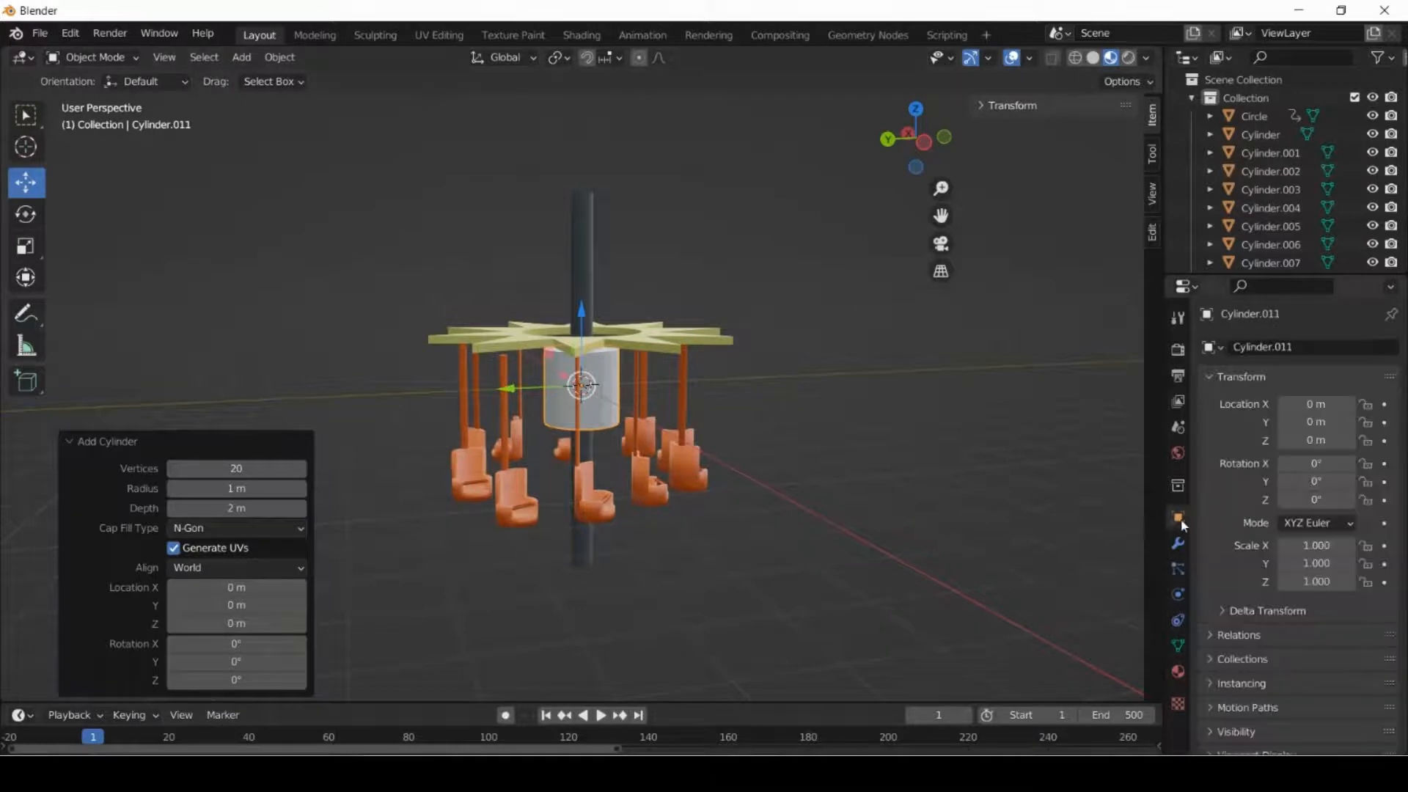
click(1331, 546)
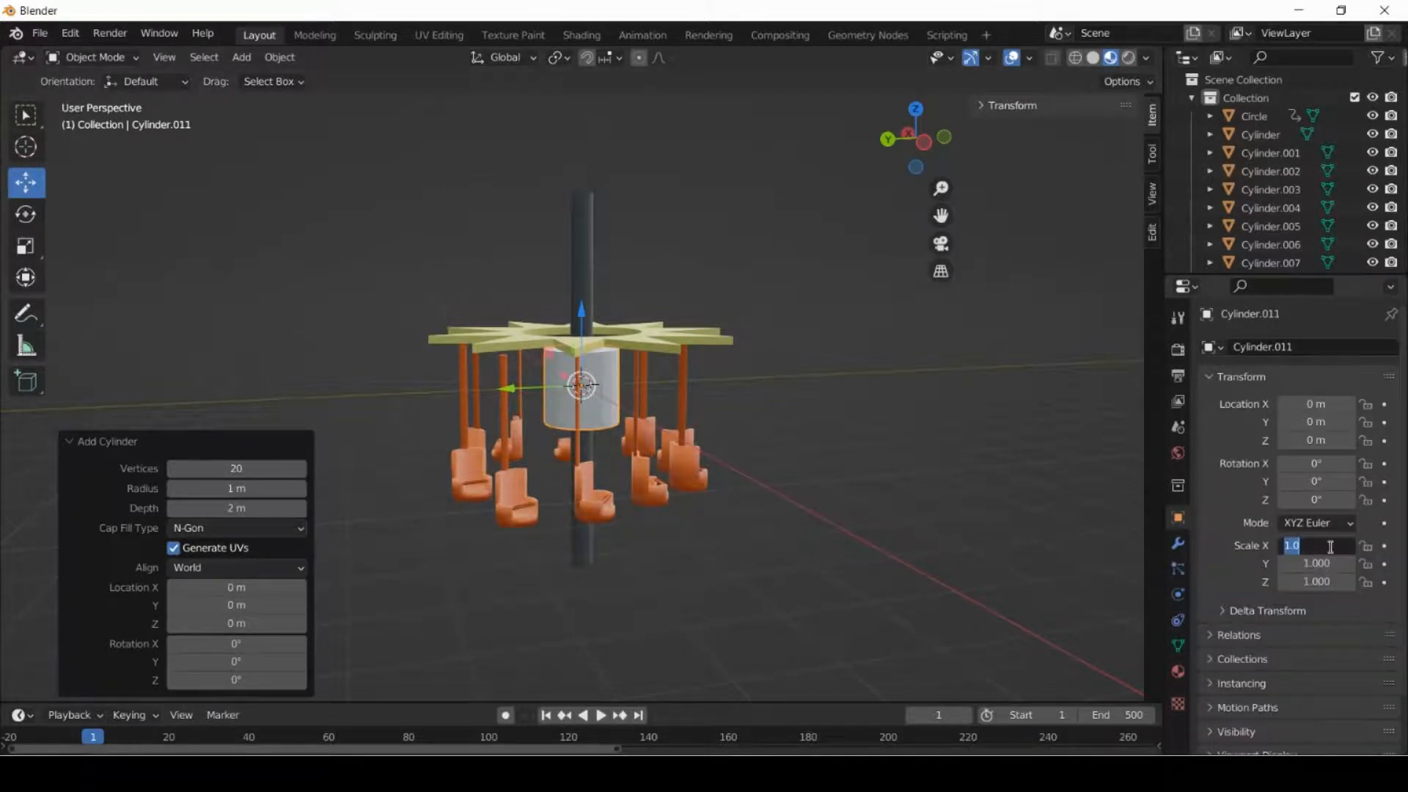
text(5)
key(Tab)
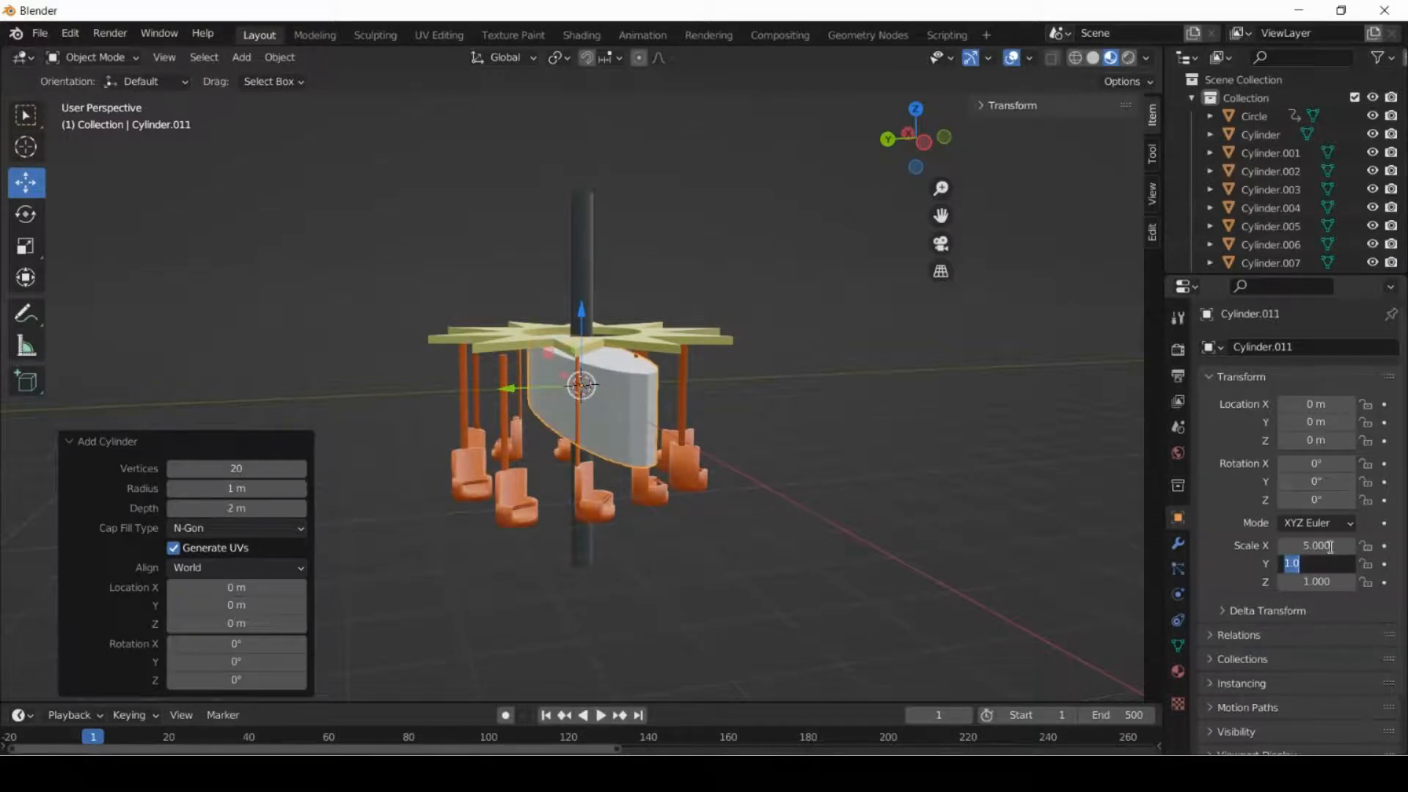
text(5)
key(Tab)
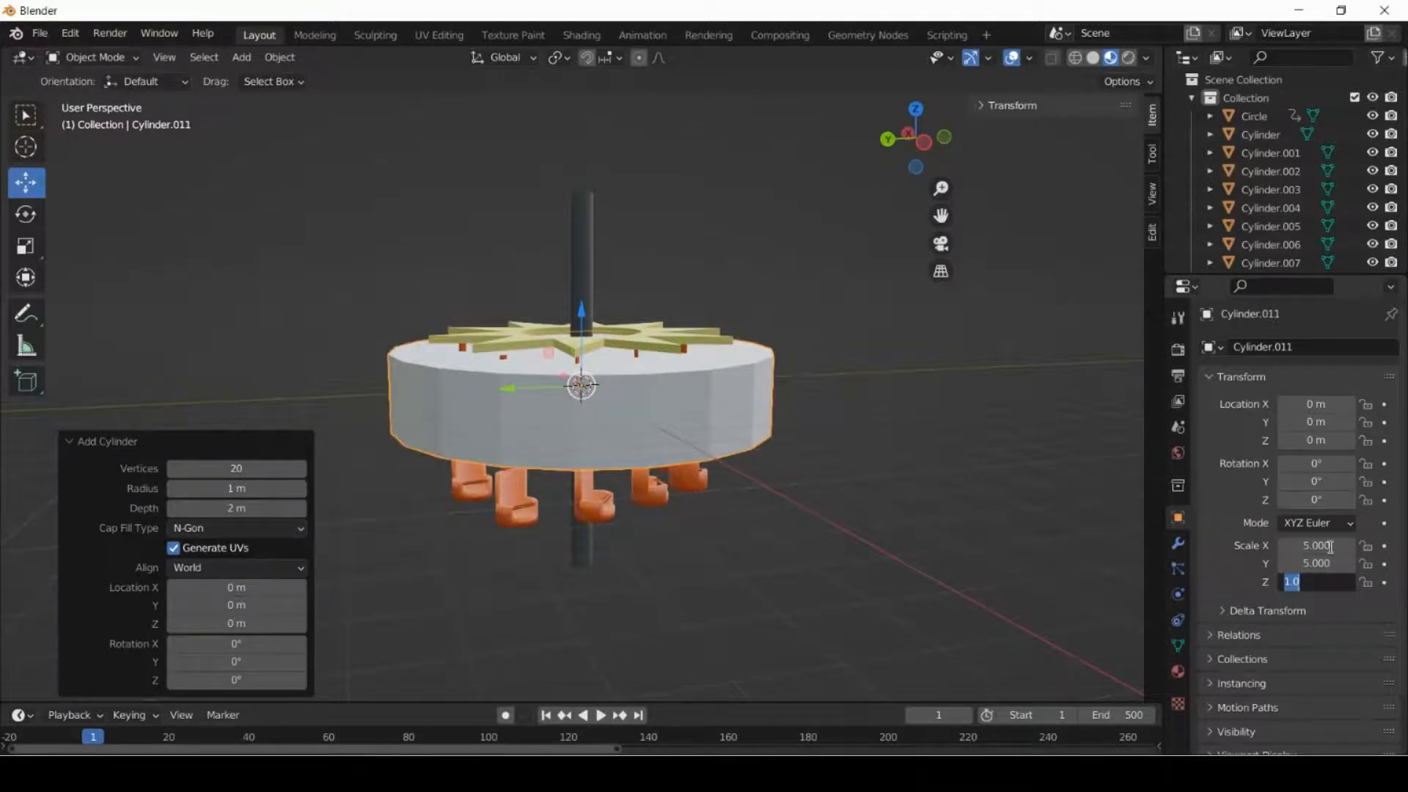
text(0.2)
key(Tab)
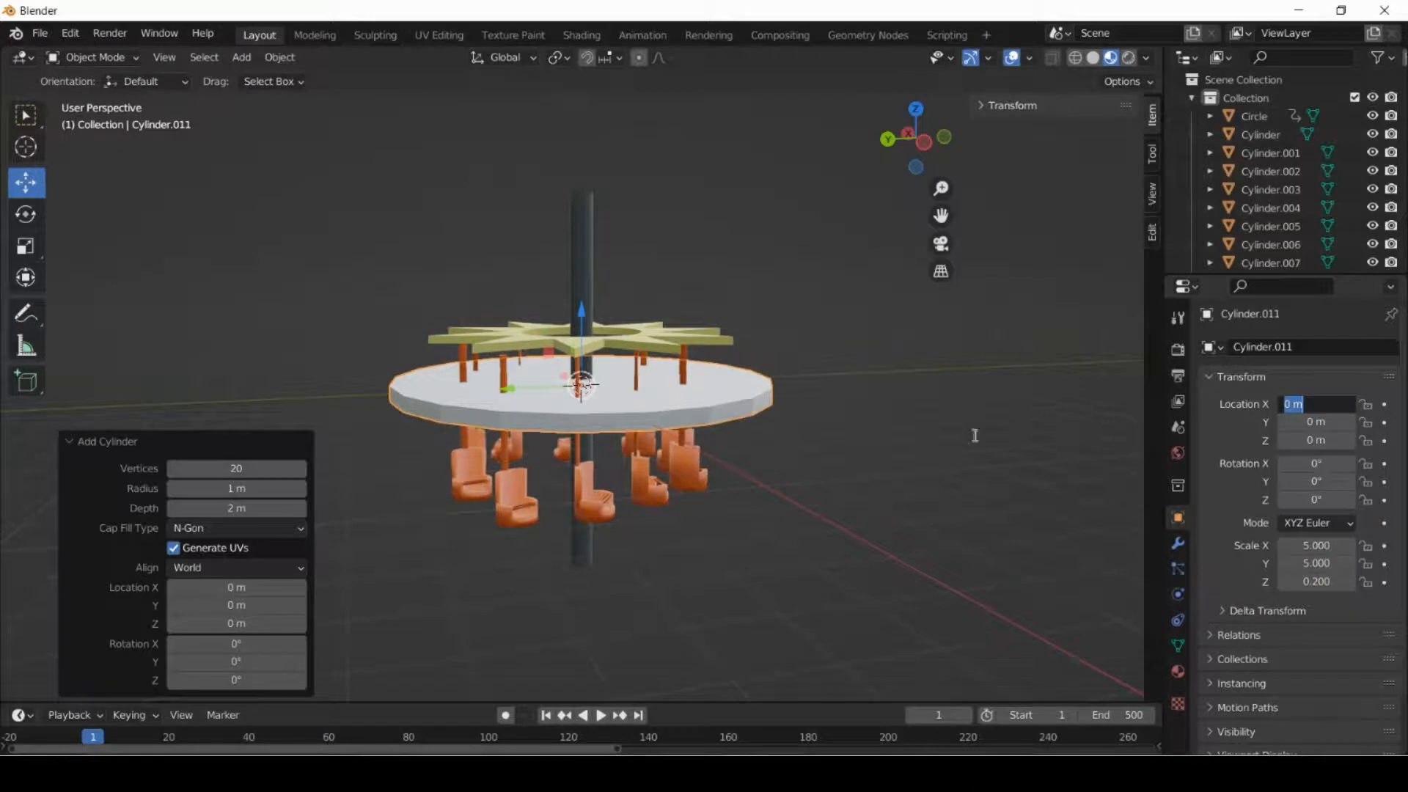
key(Escape)
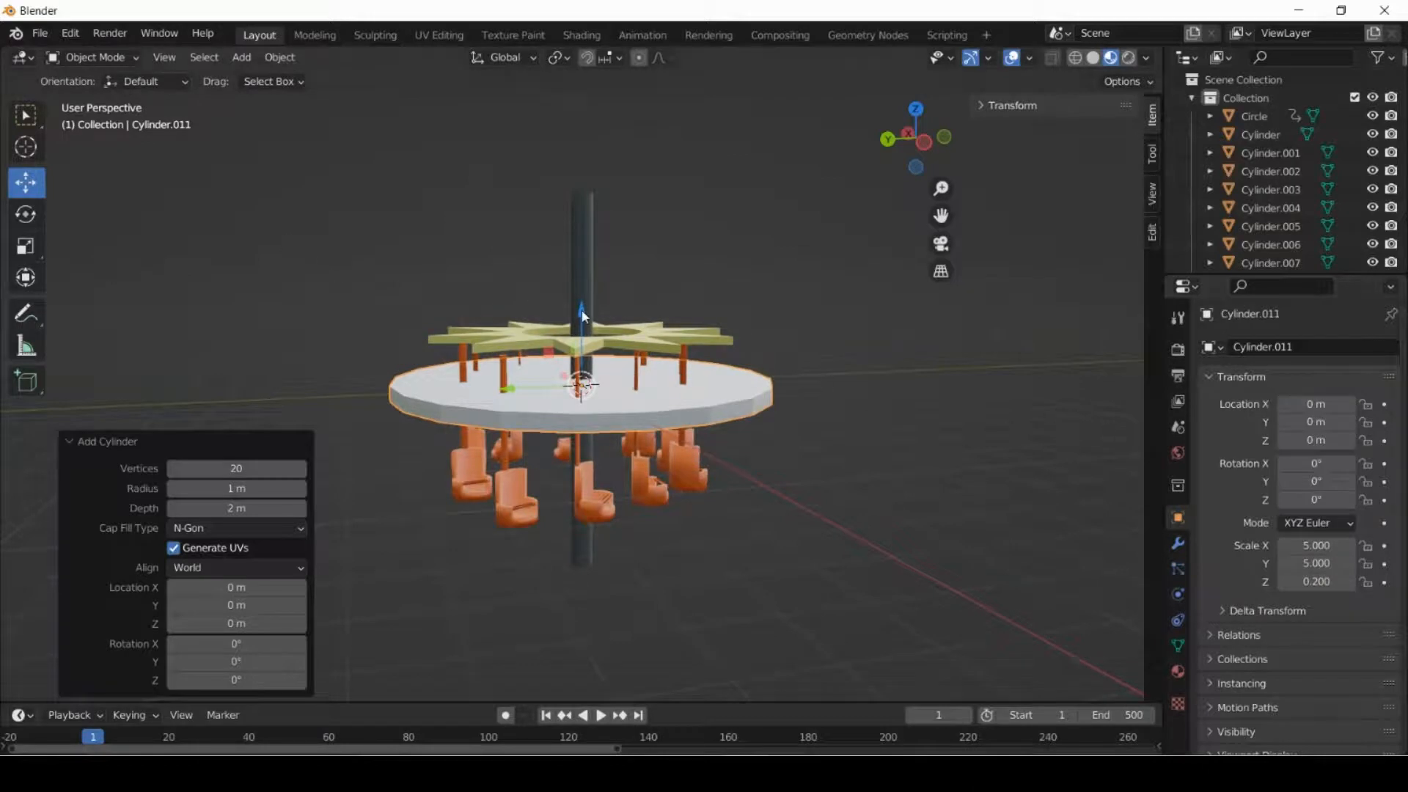
Lower the disc along Z to about -5.19 m so it forms a base at the foot of the rod.
key(g)
key(z)
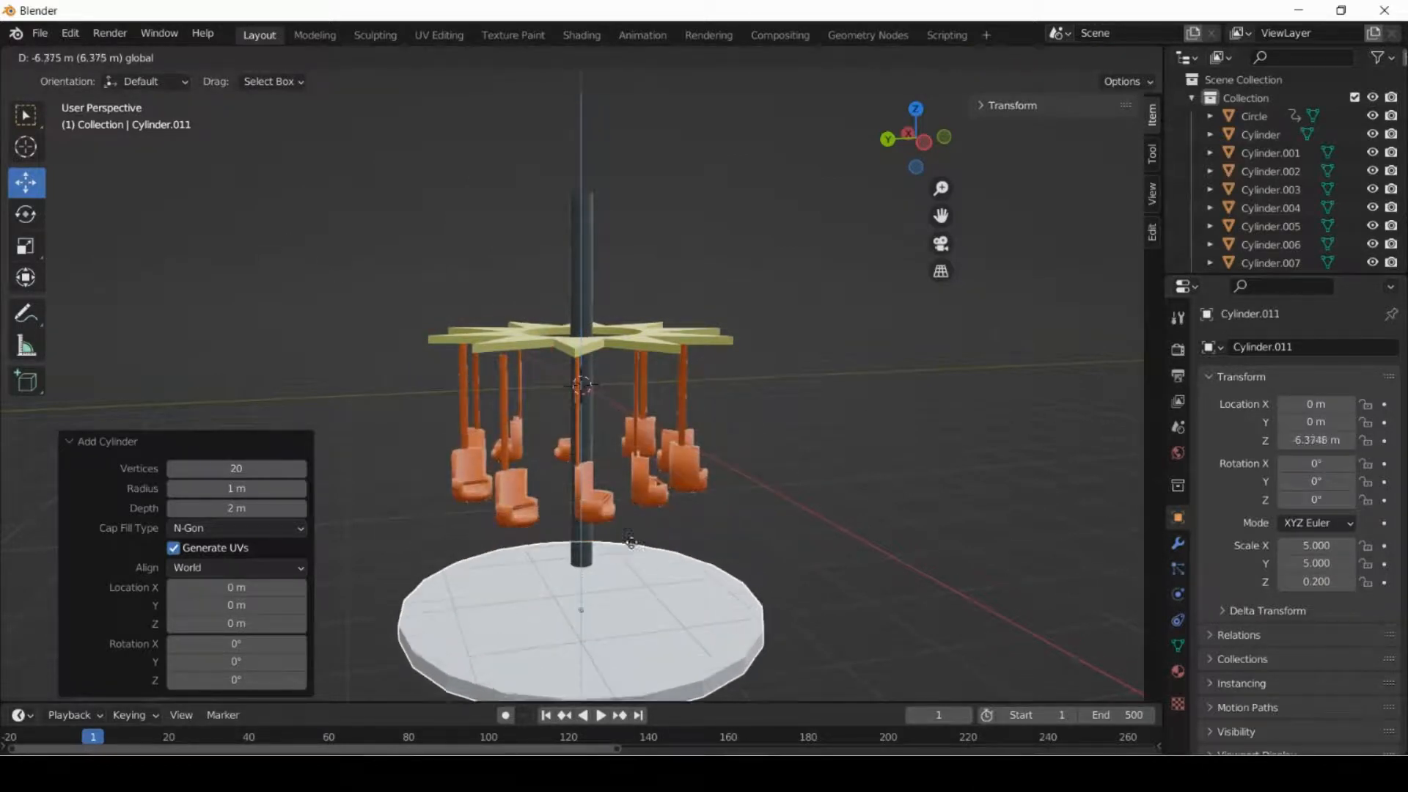
click(893, 468)
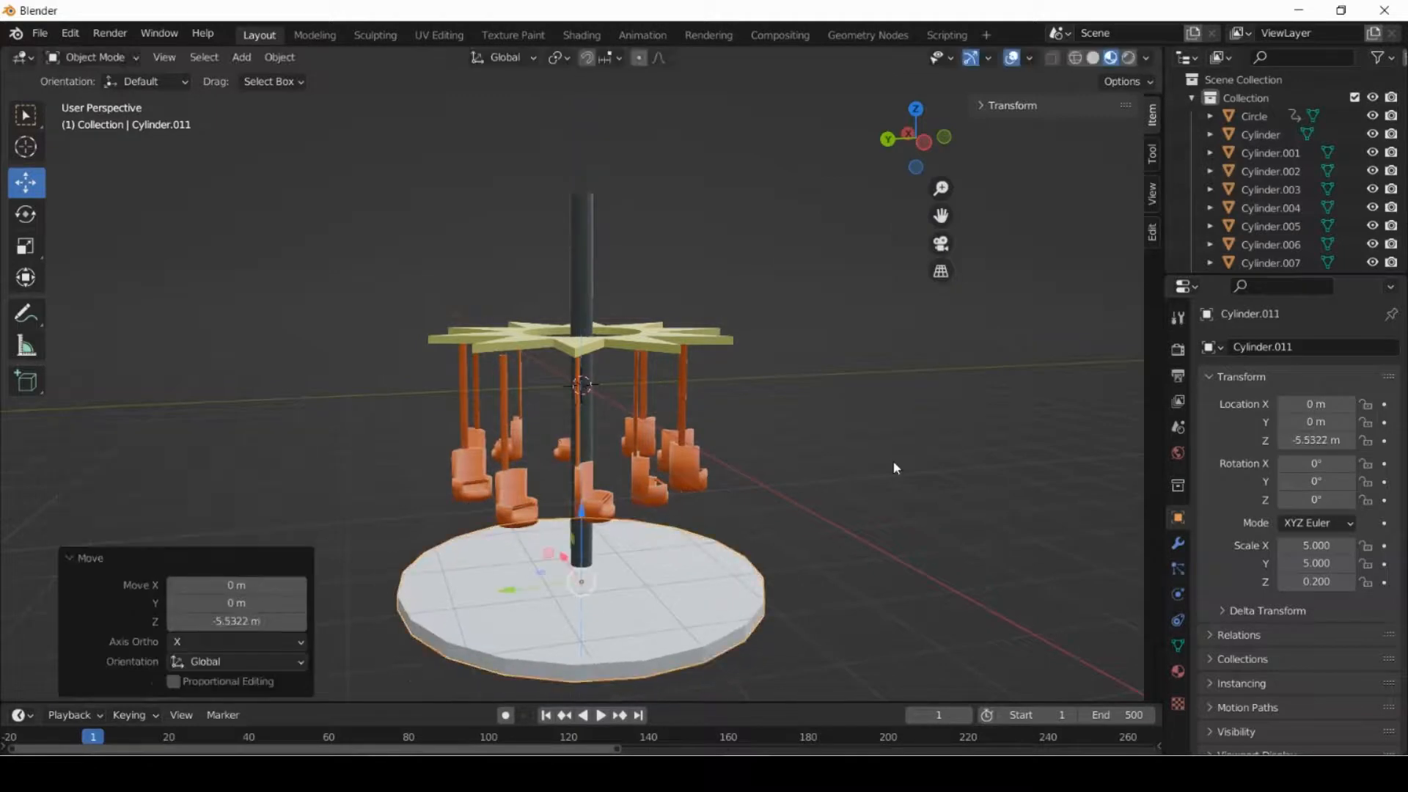
mouse_move(892, 468)
middle_down()
mouse_move(905, 386)
mouse_move(889, 465)
middle_up()
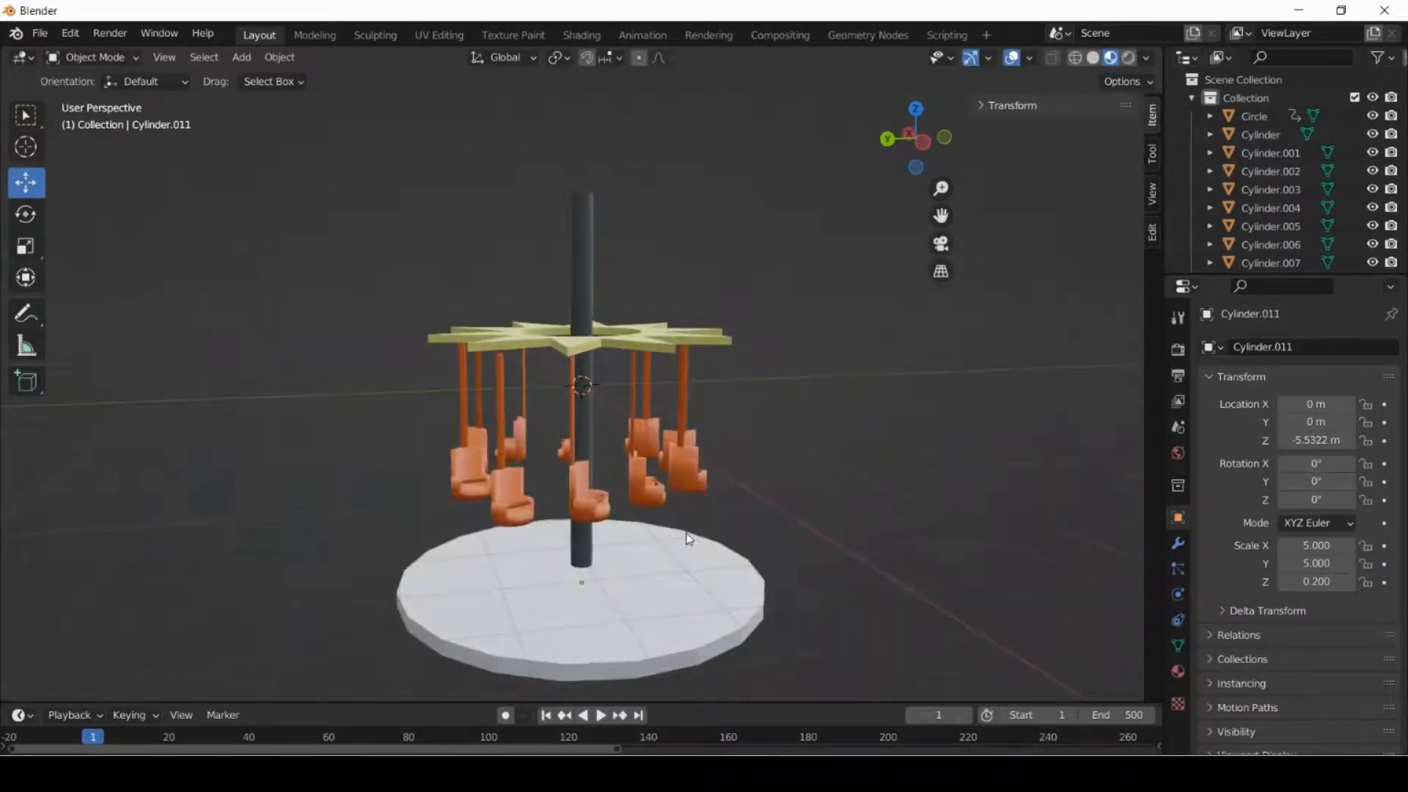
middle_drag(630, 556, 738, 459)
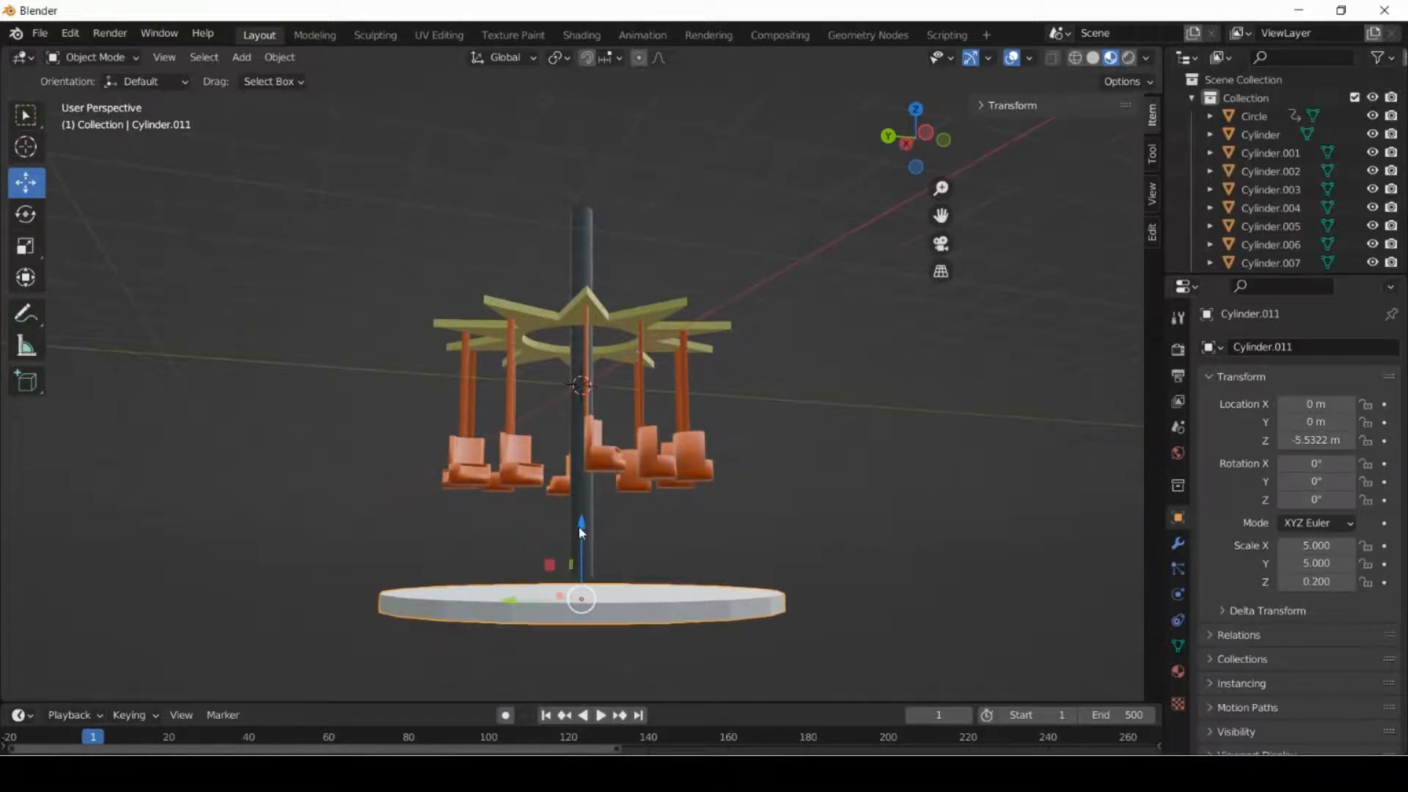
key(g)
key(z)
click(580, 508)
middle_drag(776, 525, 736, 577)
click(638, 628)
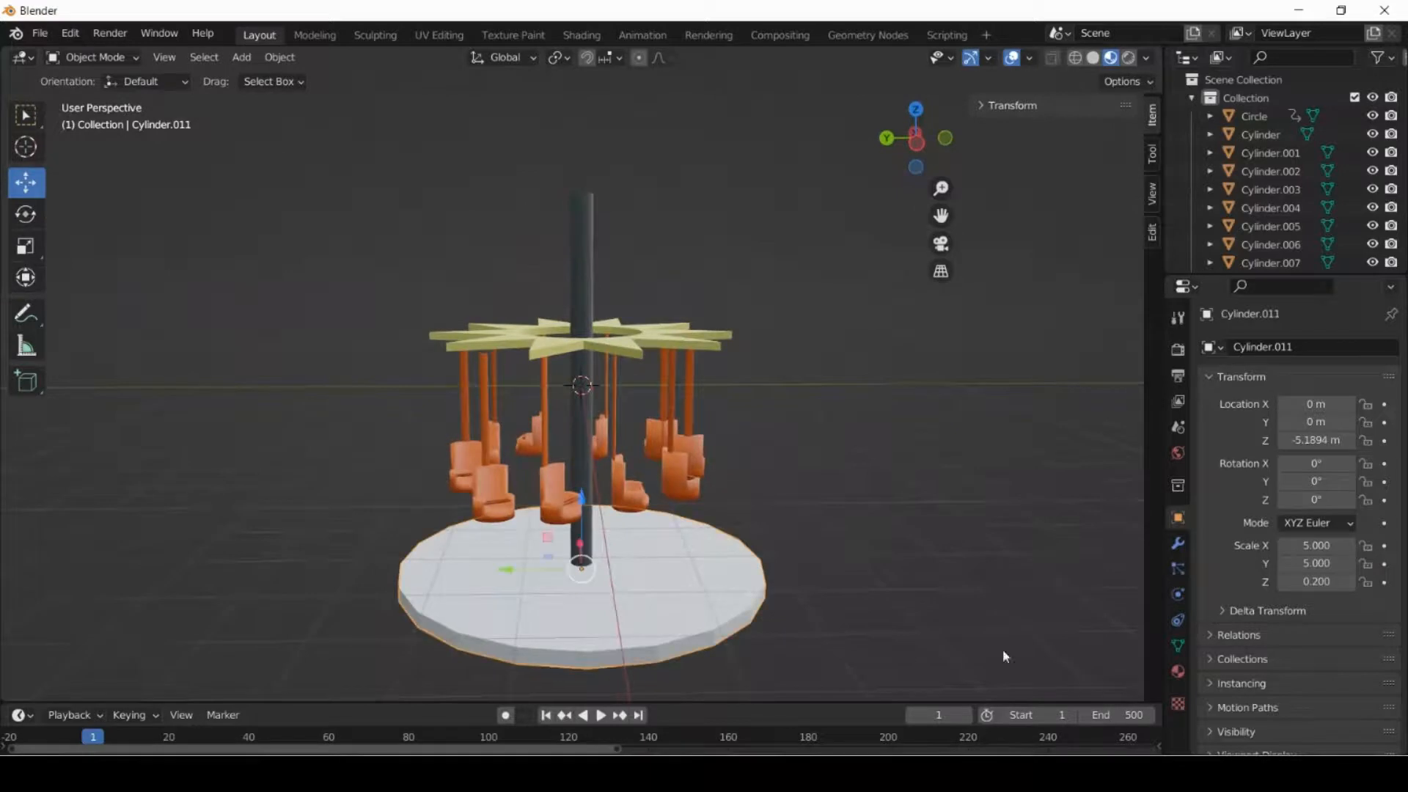
Give the base disc a new material with a darkened olive-green base color and deselect it.
click(1178, 671)
click(1273, 426)
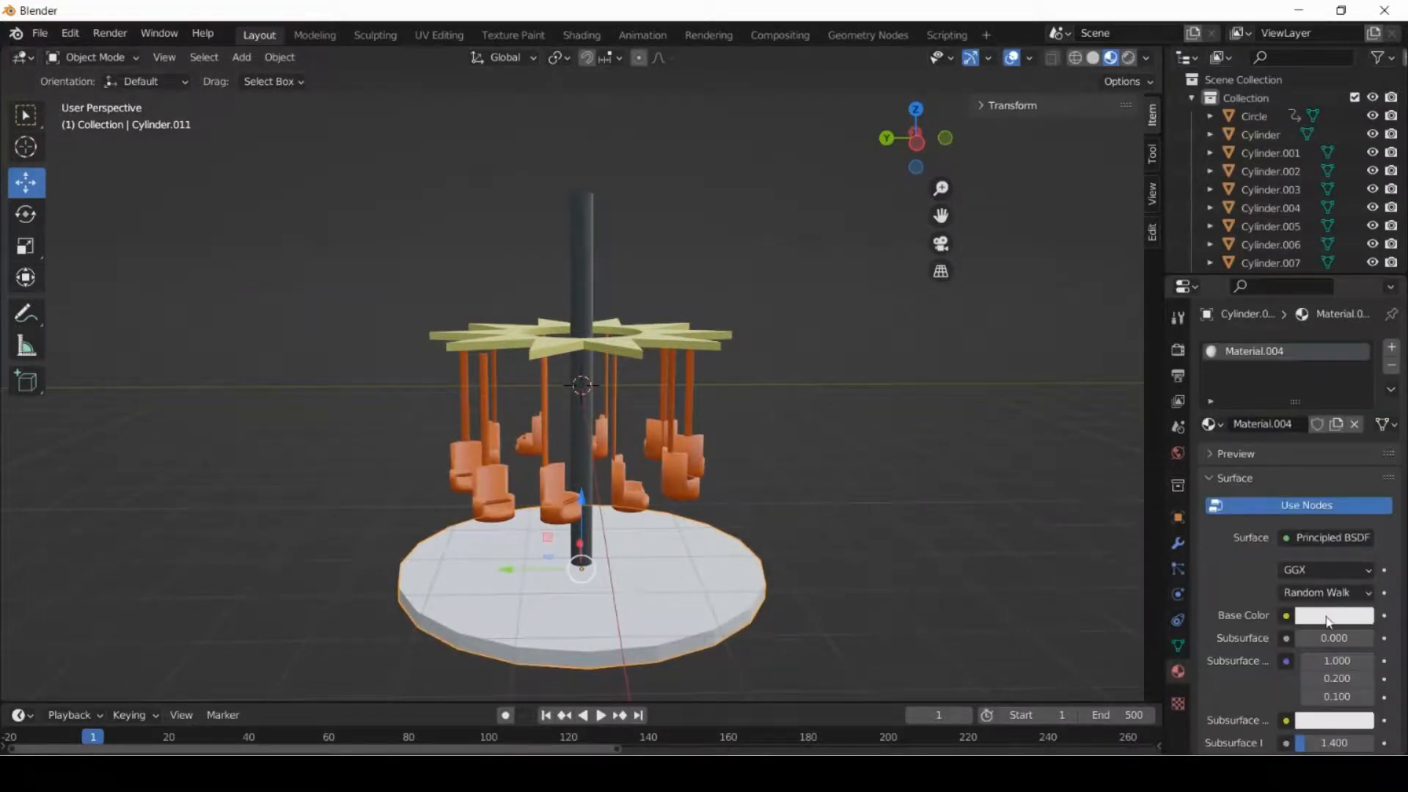
mouse_move(1327, 620)
mouse_down()
mouse_move(1303, 629)
mouse_move(1313, 617)
mouse_up()
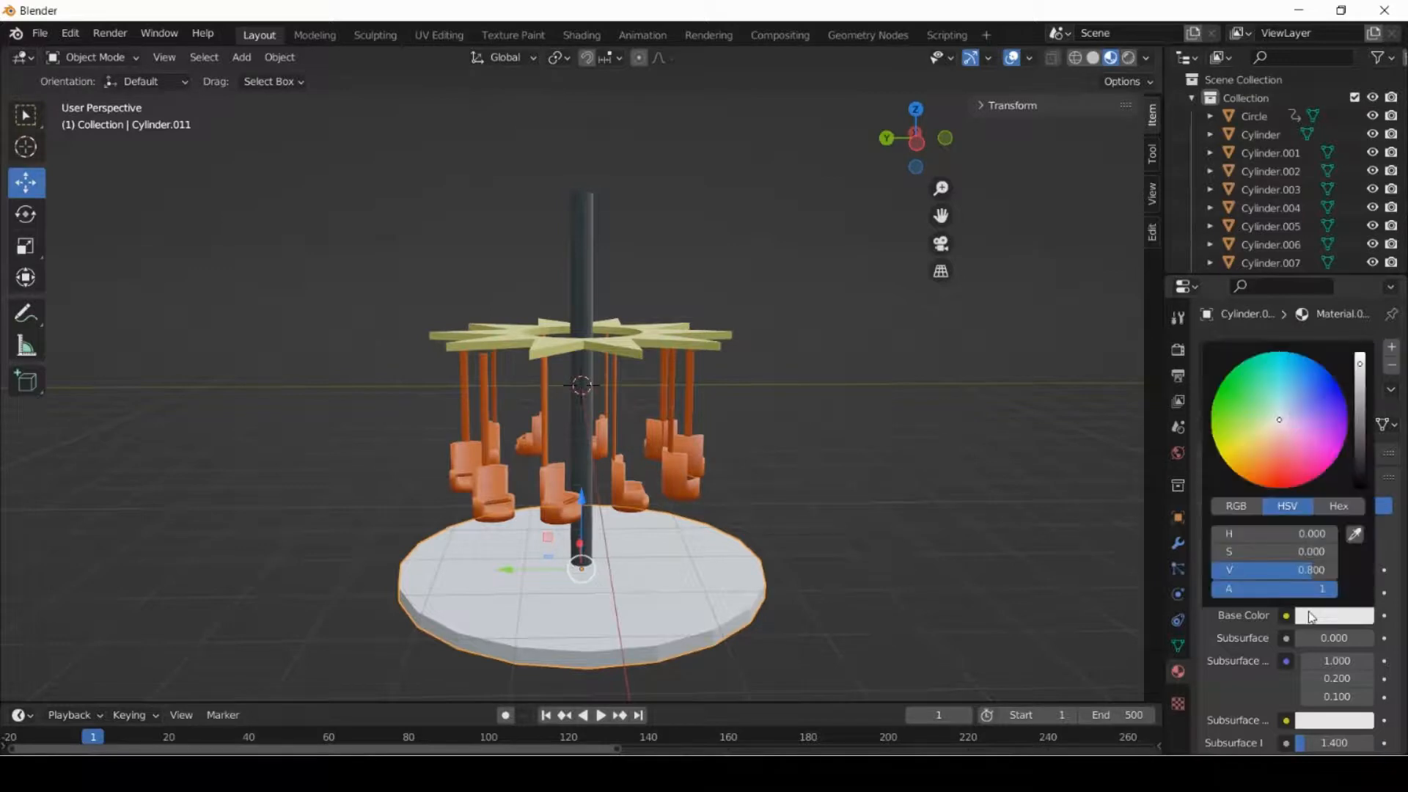
click(1362, 388)
drag(1362, 389, 1361, 418)
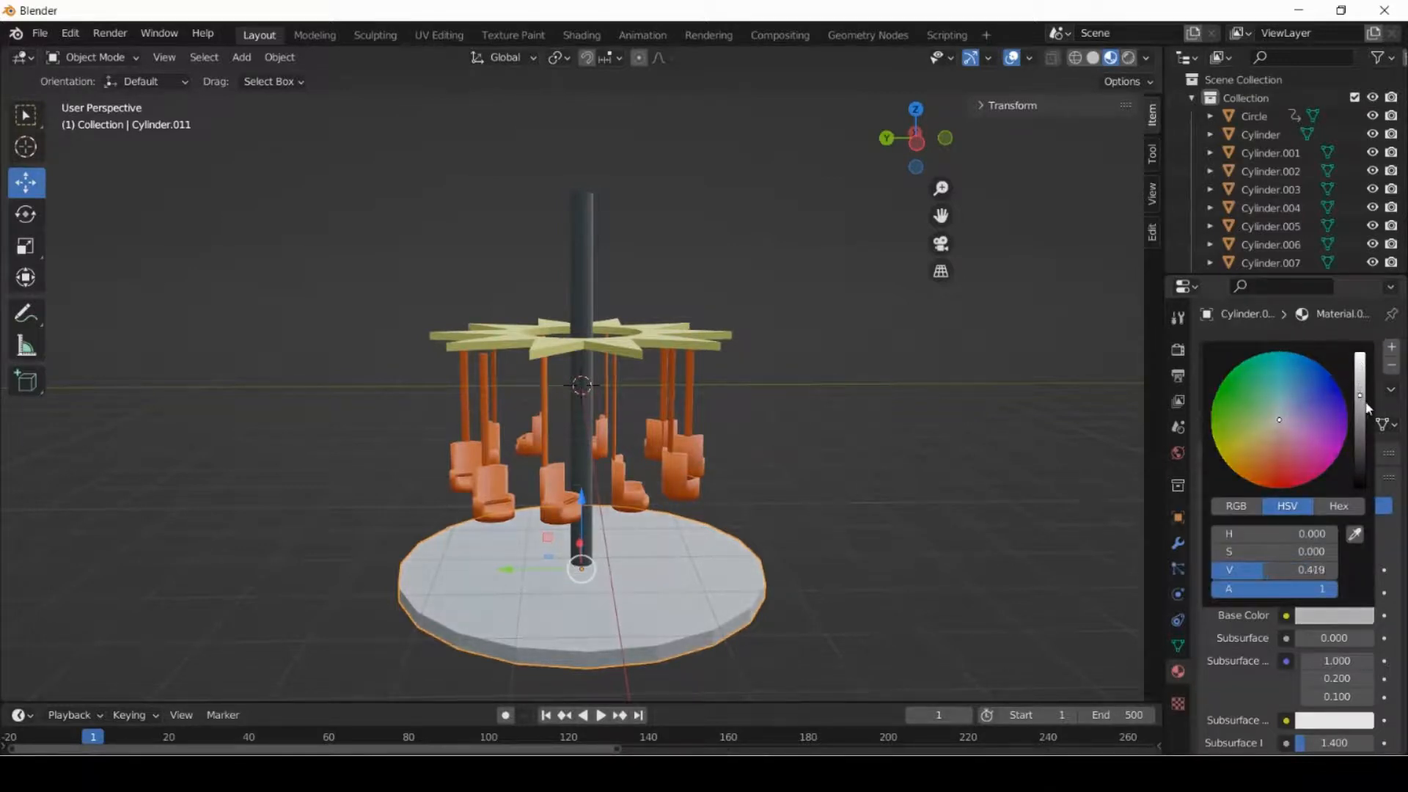
click(1276, 418)
drag(1273, 424, 1243, 430)
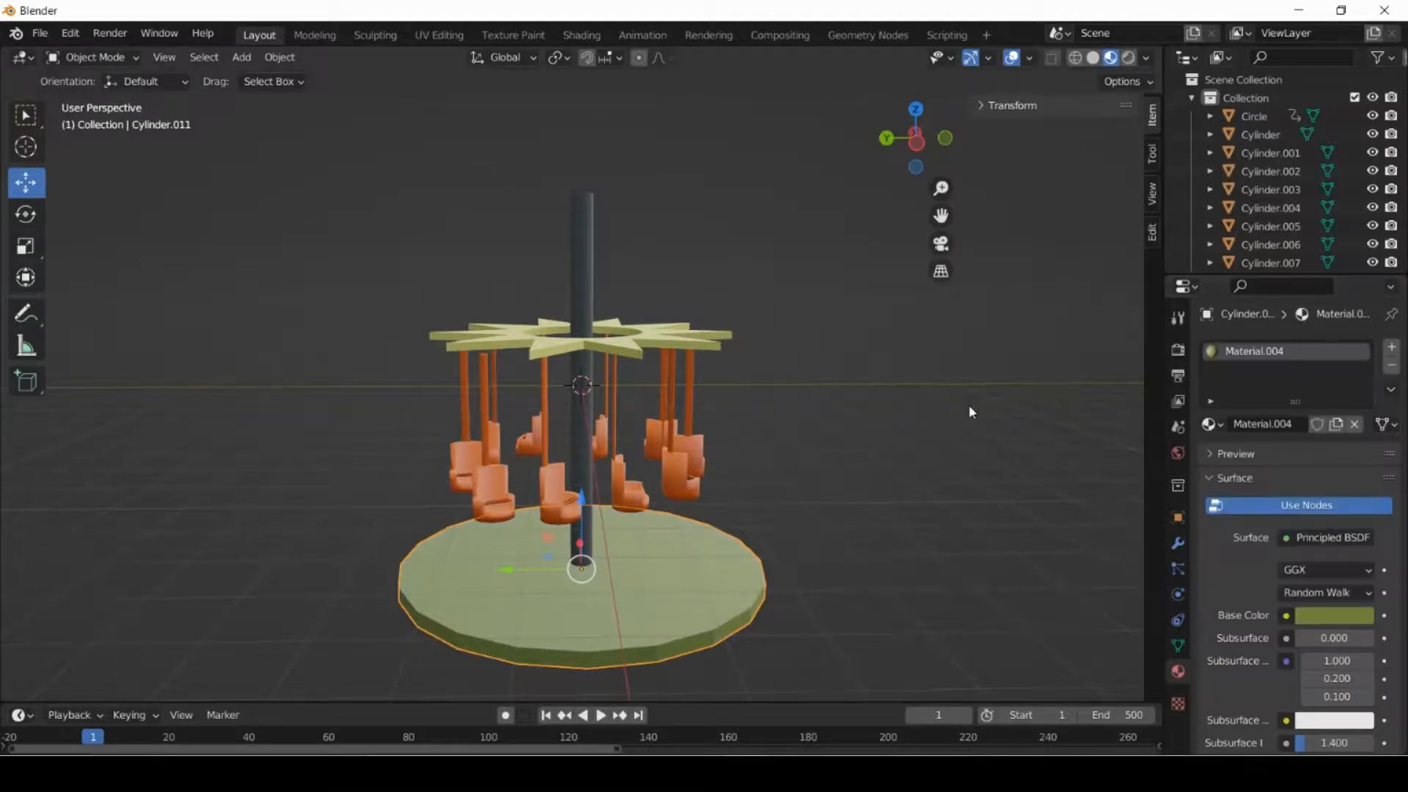
click(826, 433)
scroll(868, 446, up, 2)
scroll(870, 453, down, 1)
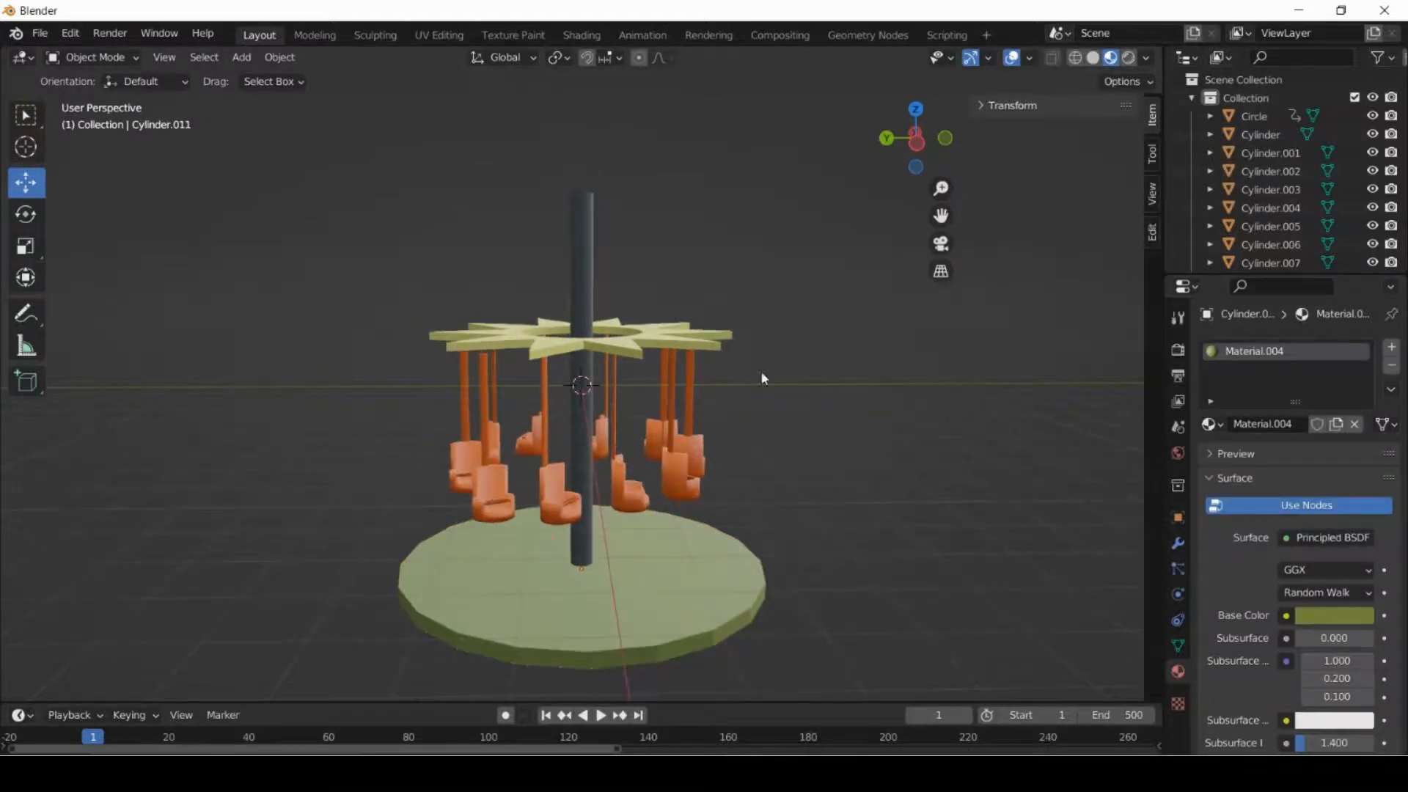
Set the central rod's Z scale to 10 to lengthen it.
click(585, 254)
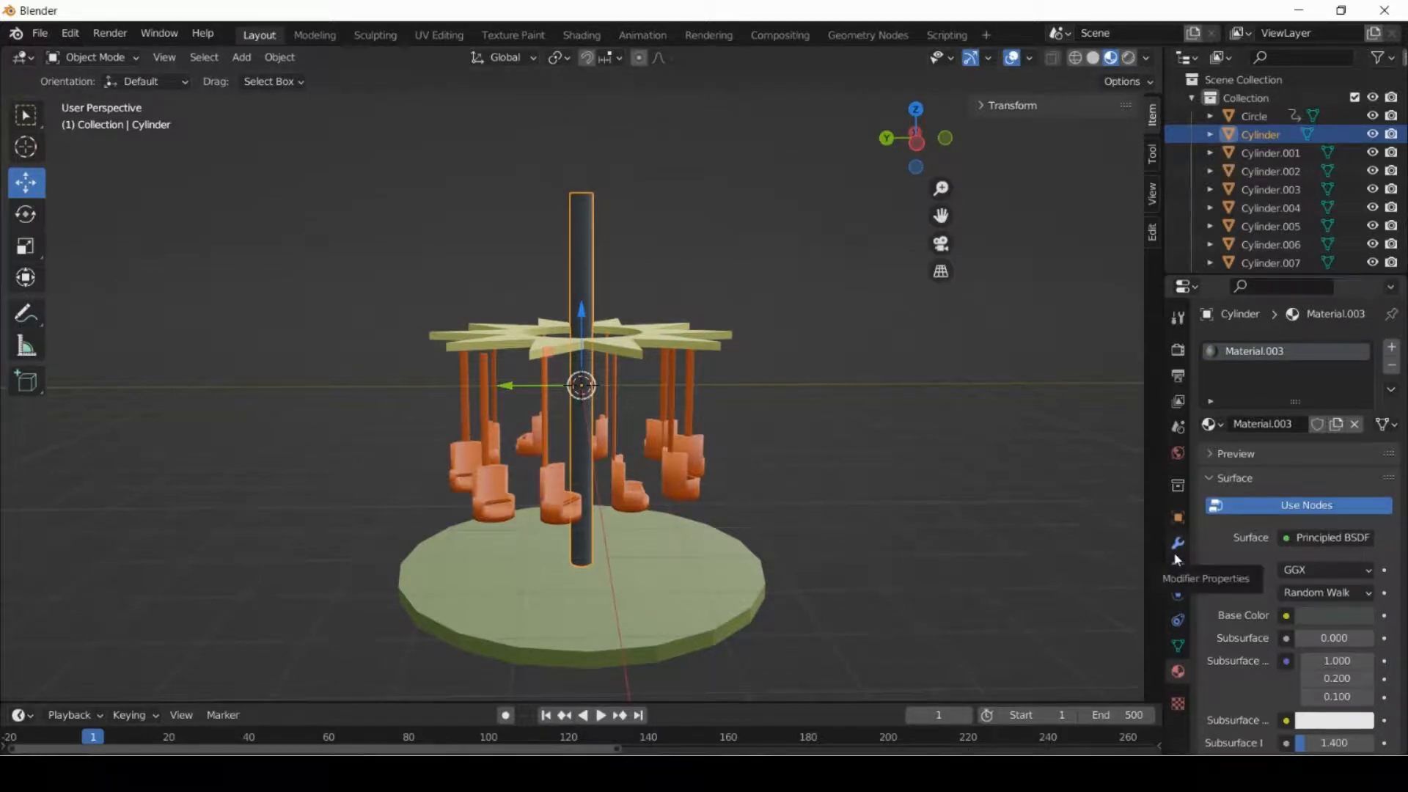
click(1178, 518)
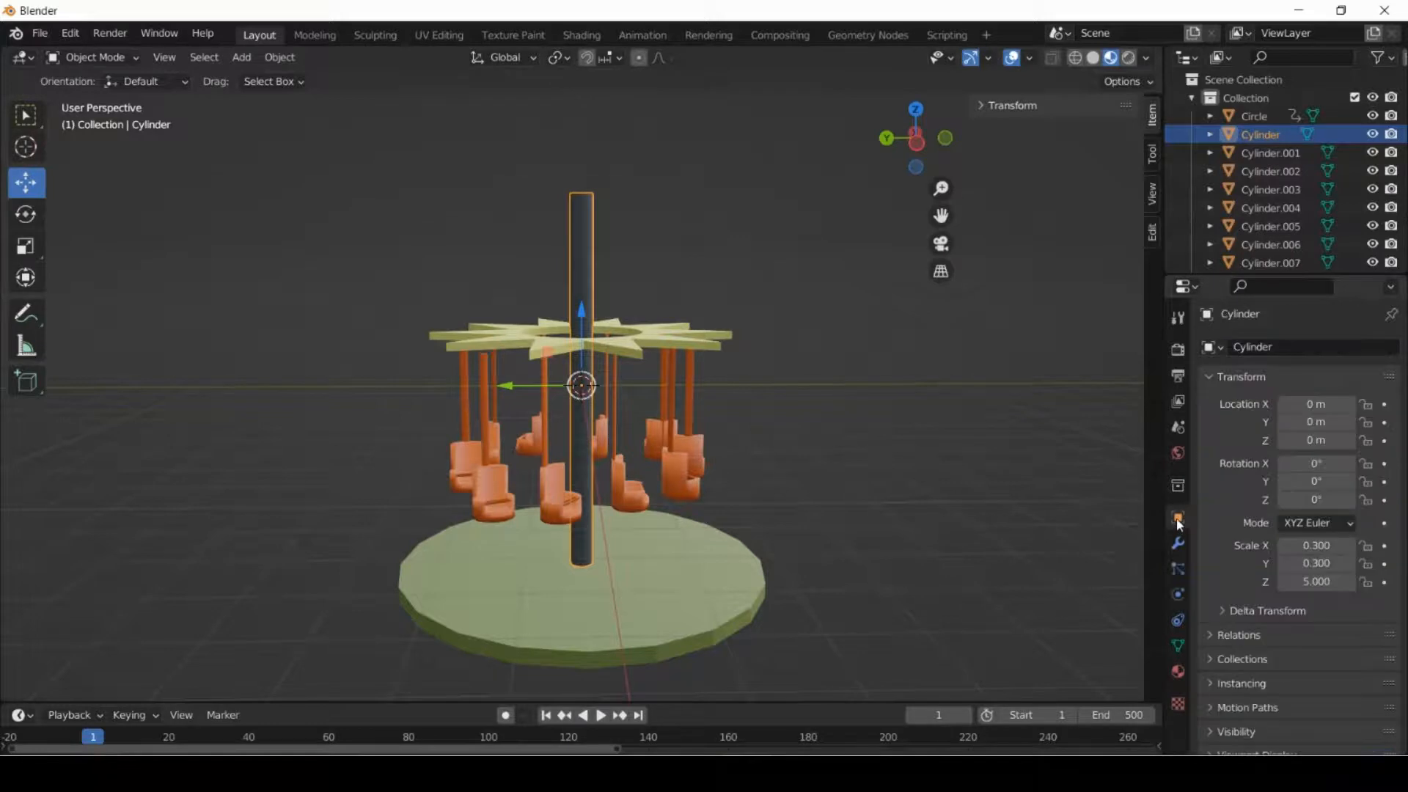
click(1310, 584)
text(10)
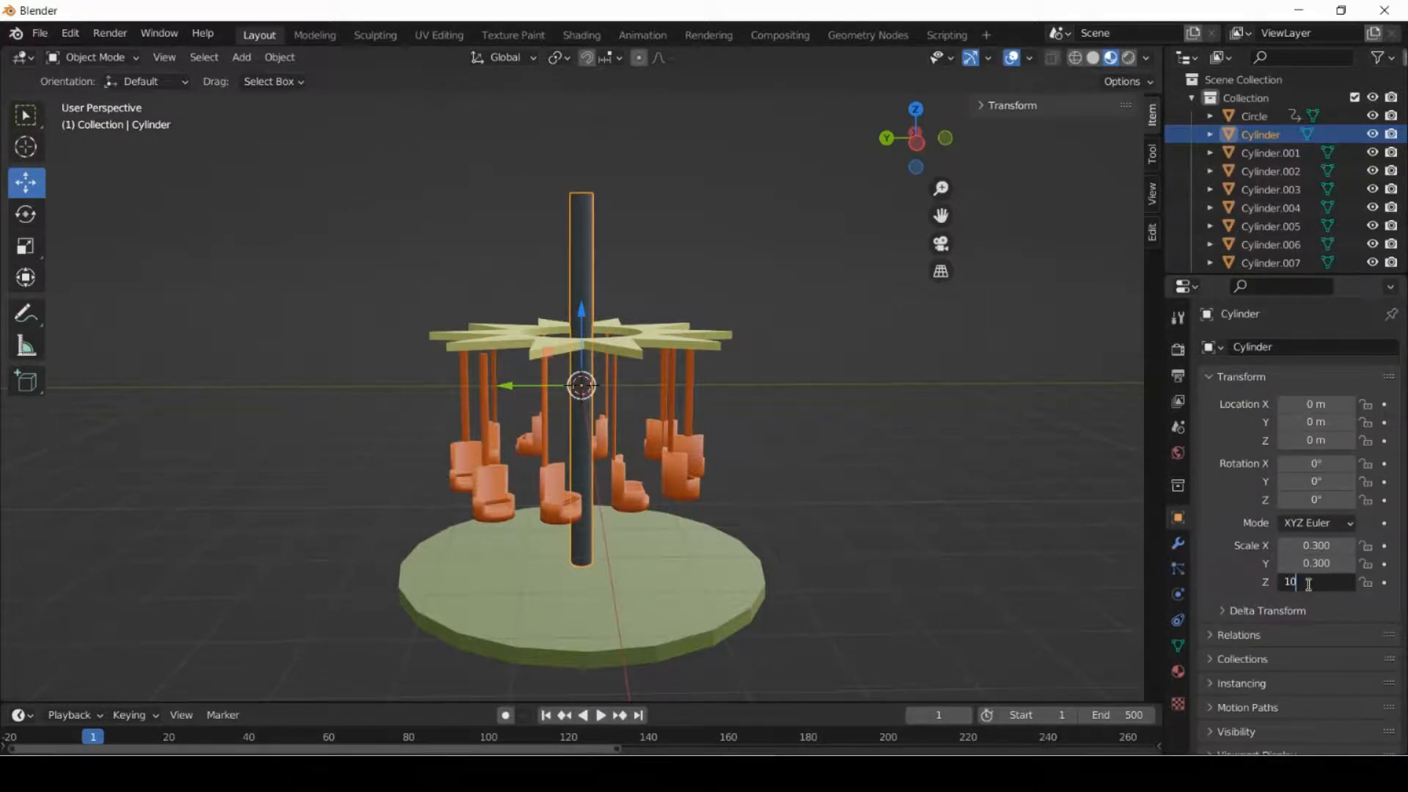
key(Tab)
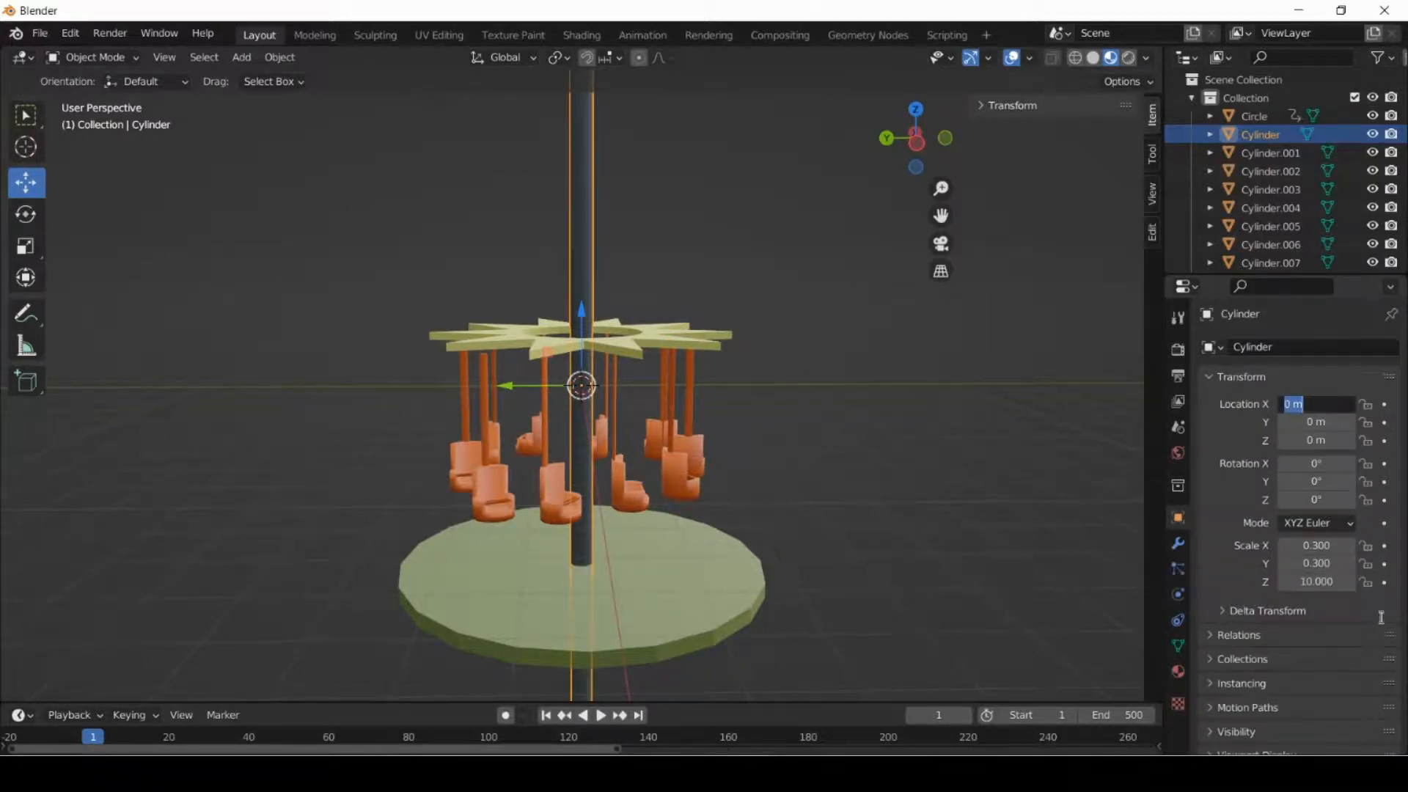
click(979, 509)
click(975, 506)
middle_drag(979, 500, 913, 562)
scroll(989, 436, down, 4)
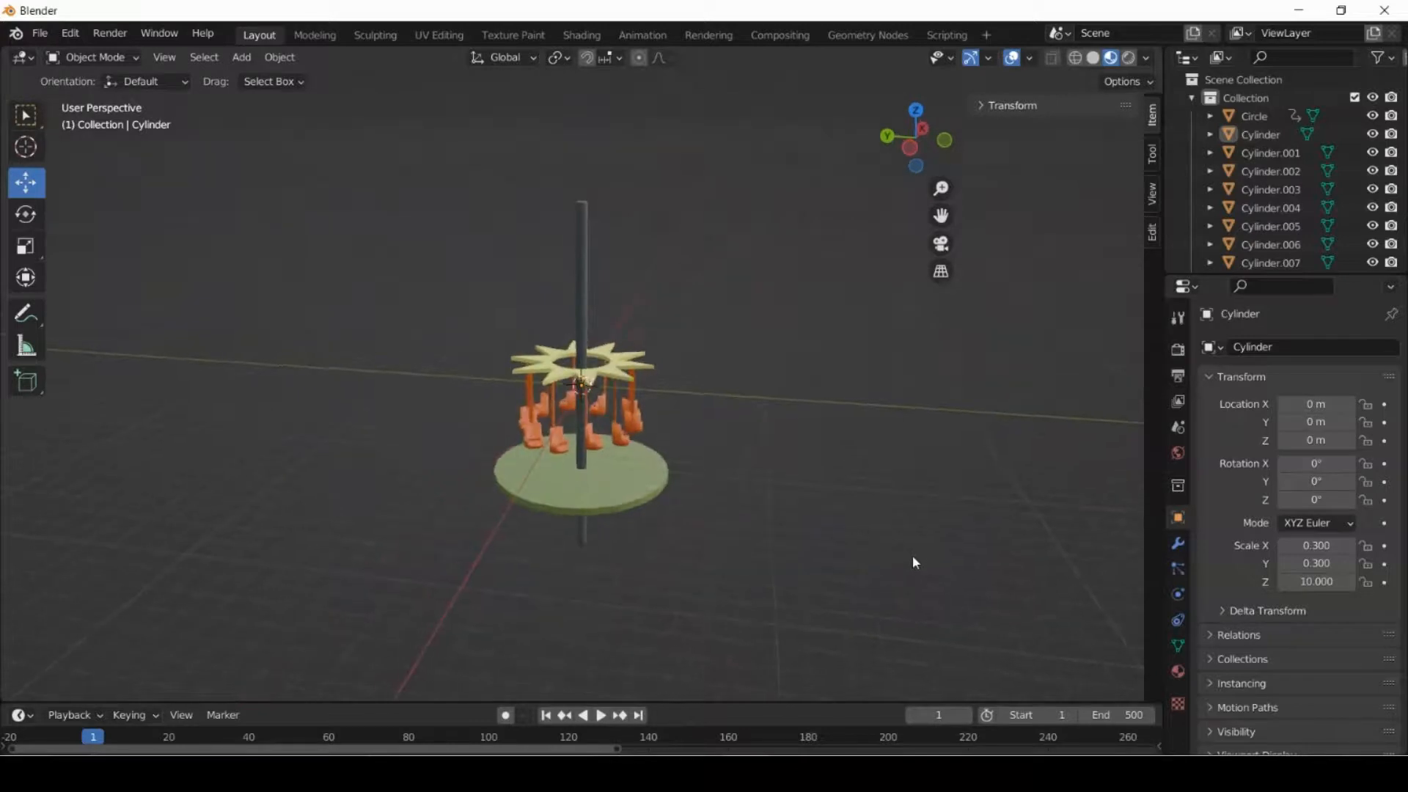
Raise the lengthened rod along Z to about 4.74 m so its foot rests on the base disc.
click(579, 304)
drag(580, 300, 588, 223)
click(706, 255)
middle_drag(708, 257, 773, 265)
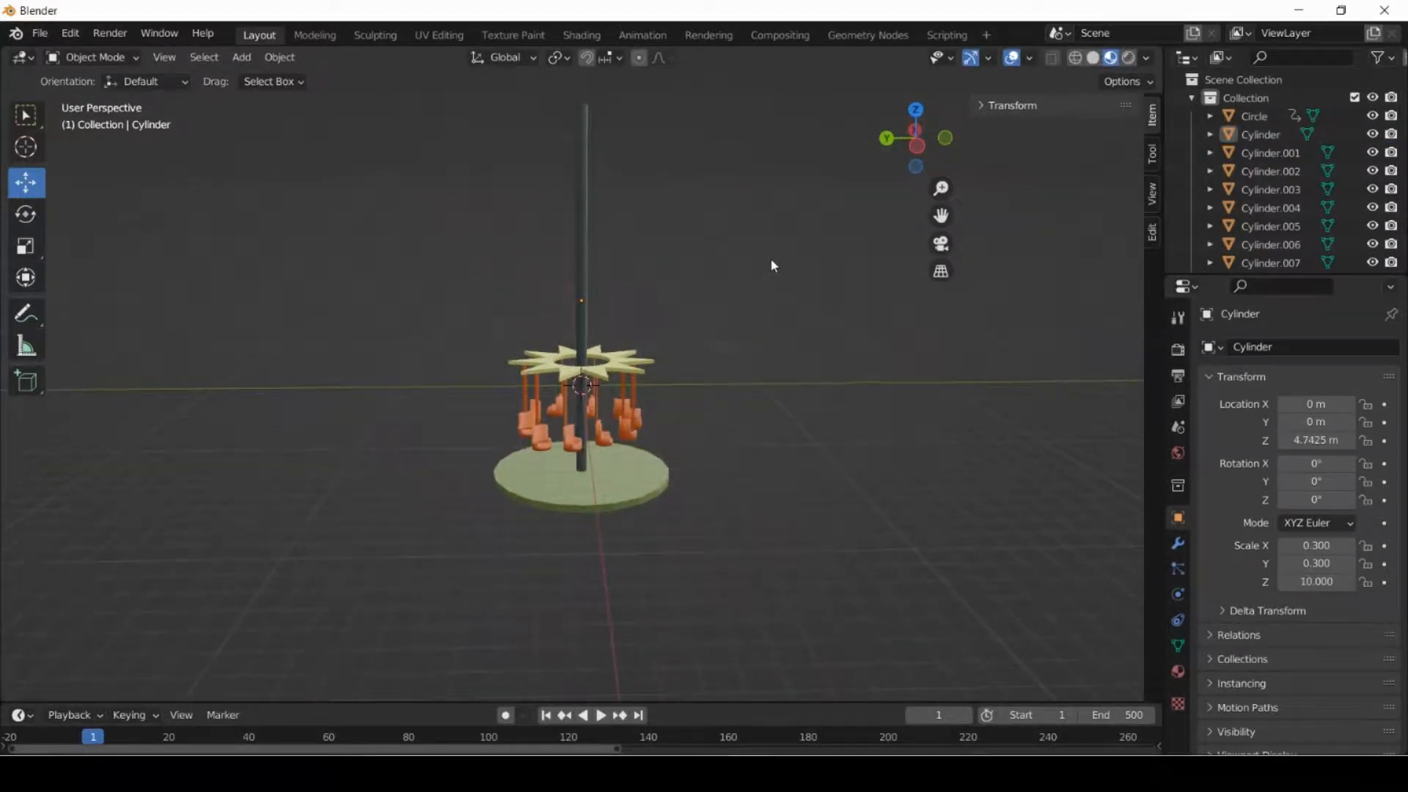
scroll(755, 293, down, 3)
scroll(755, 293, up, 1)
scroll(756, 293, down, 1)
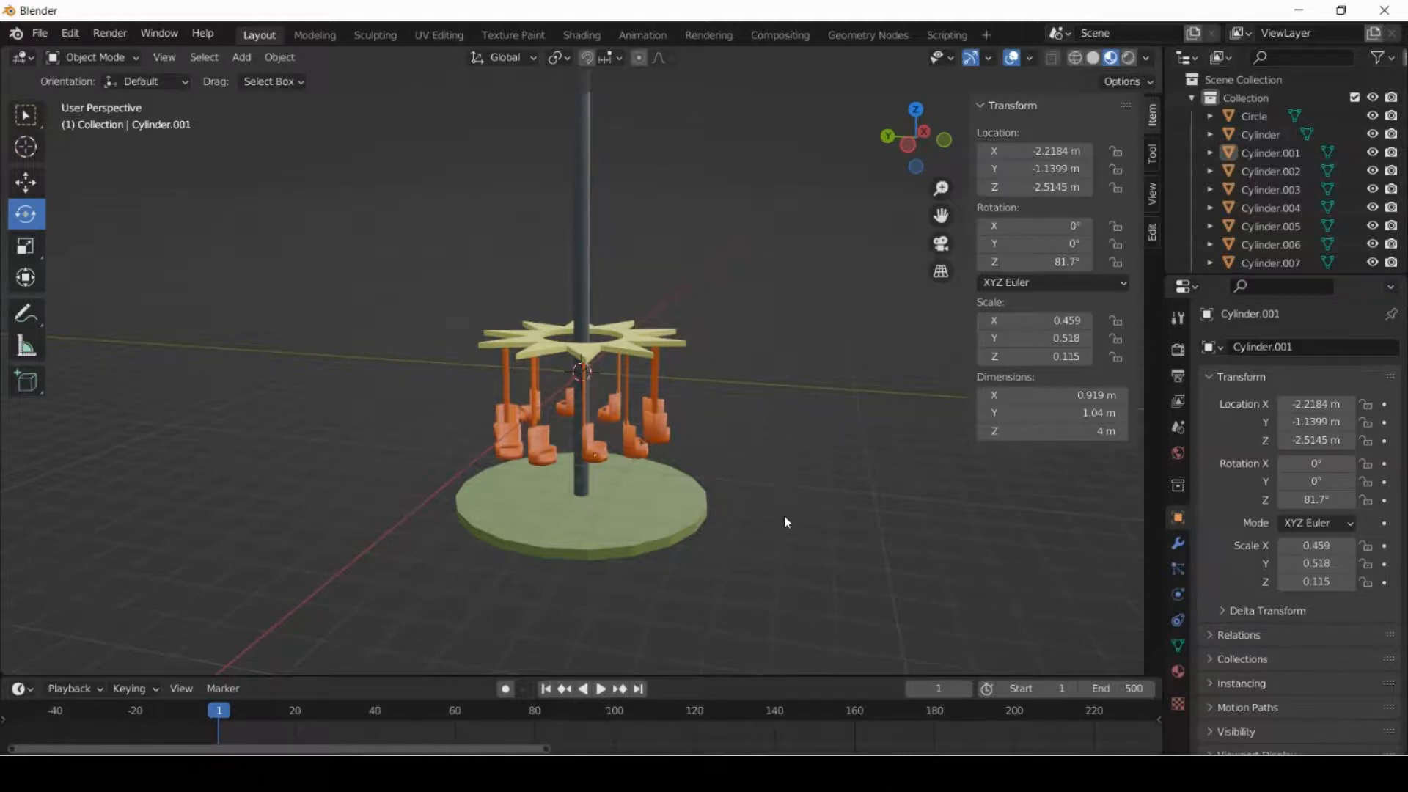
Join the seats Cylinder.001 and Cylinder.002 one after the other into the star wheel object Circle.
scroll(785, 515, up, 5)
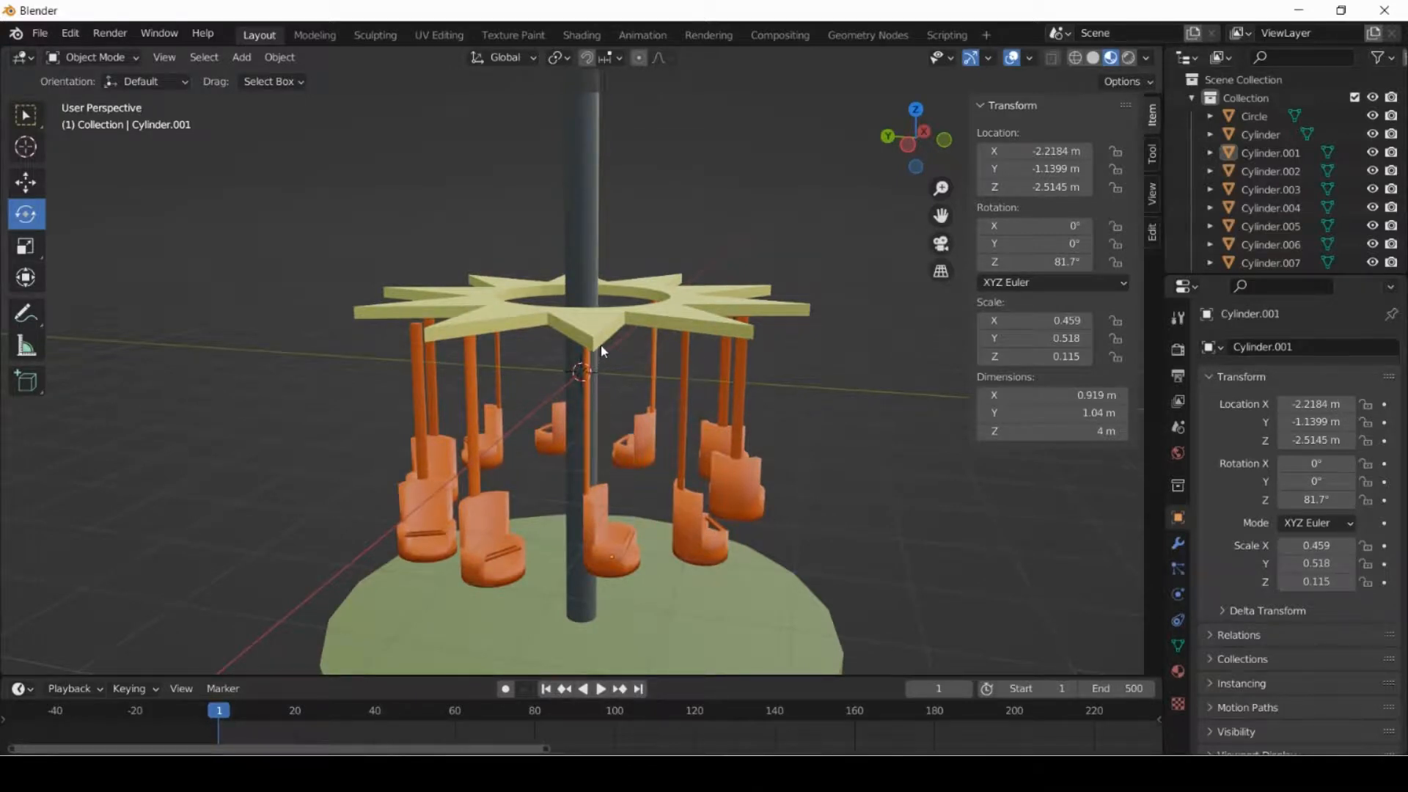
click(586, 393)
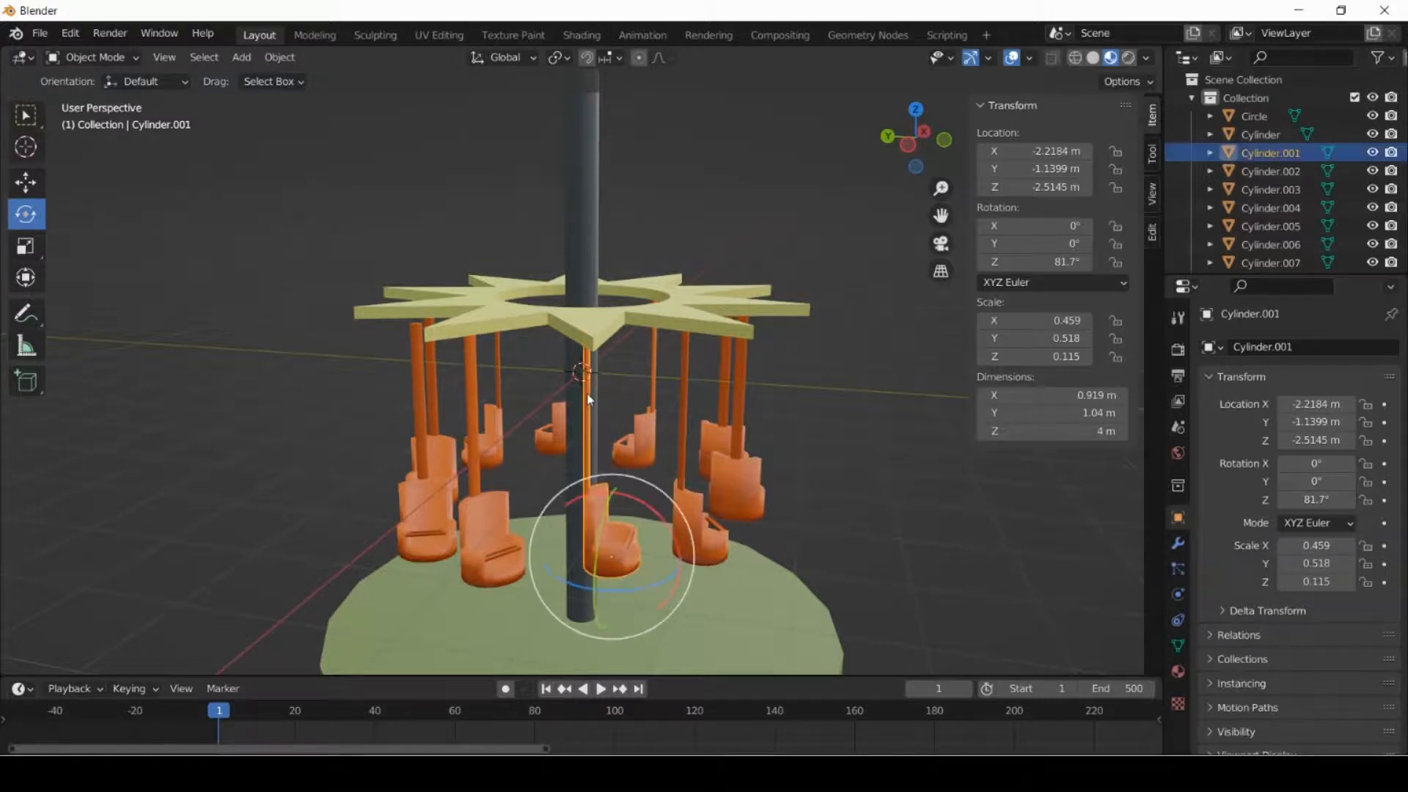
shift+click(602, 325)
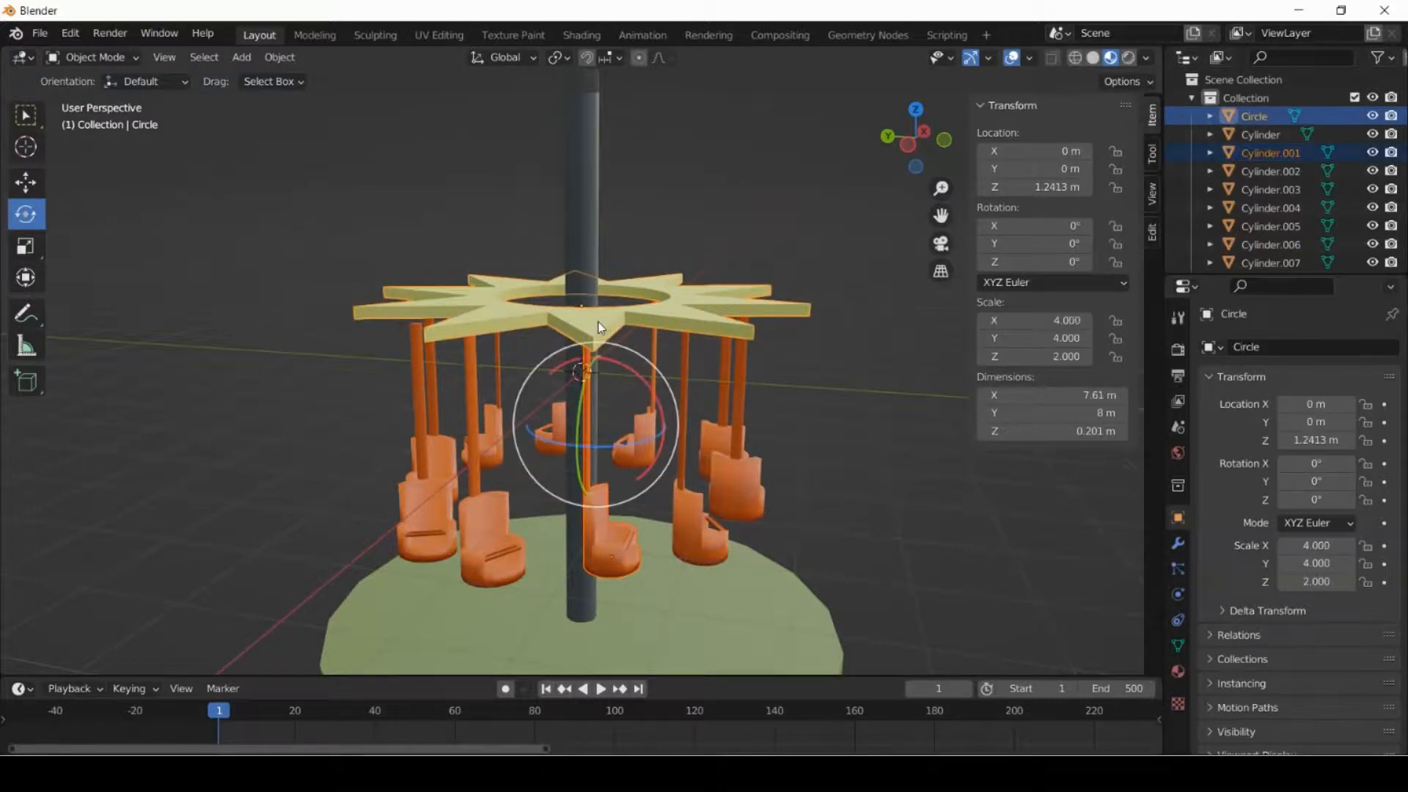
right_click(597, 323)
click(597, 324)
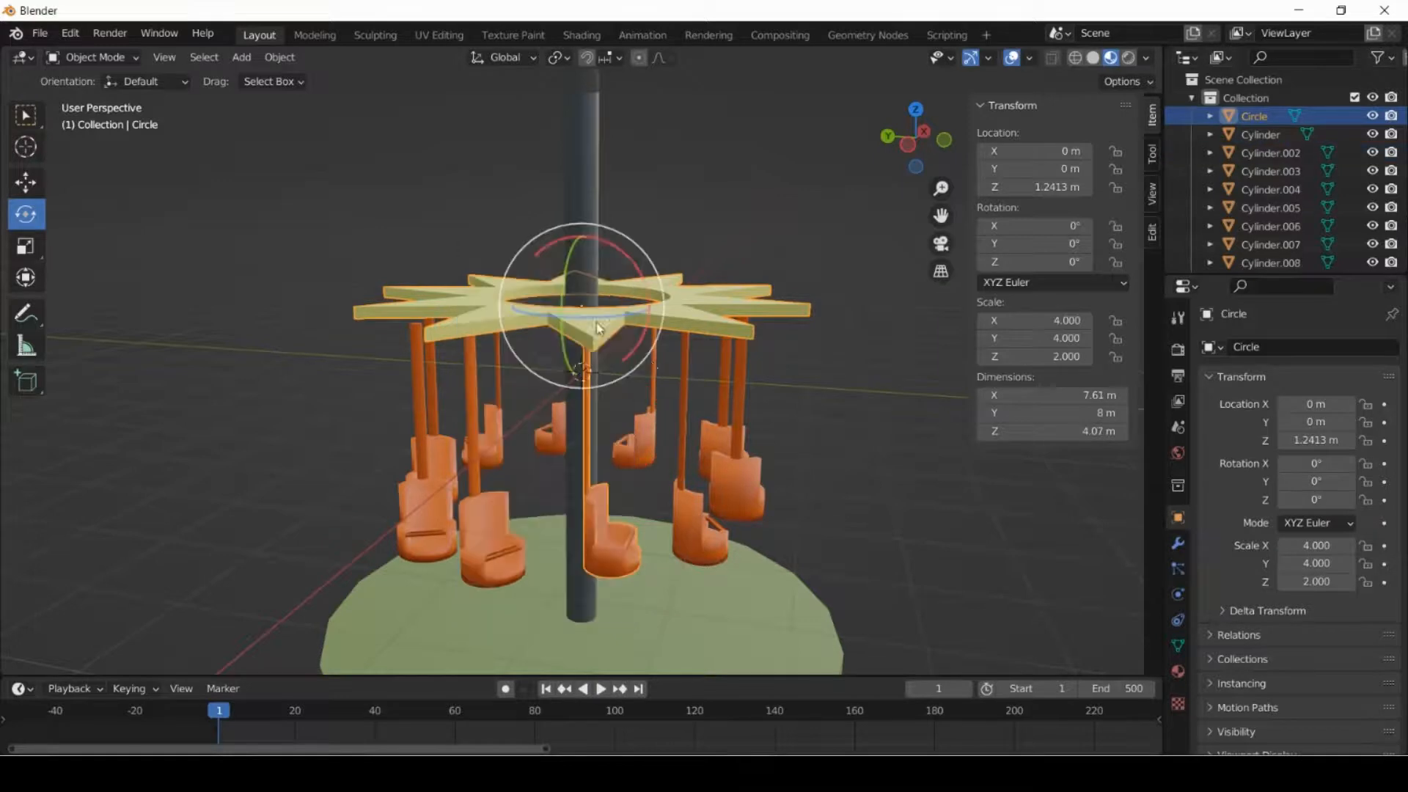
click(686, 391)
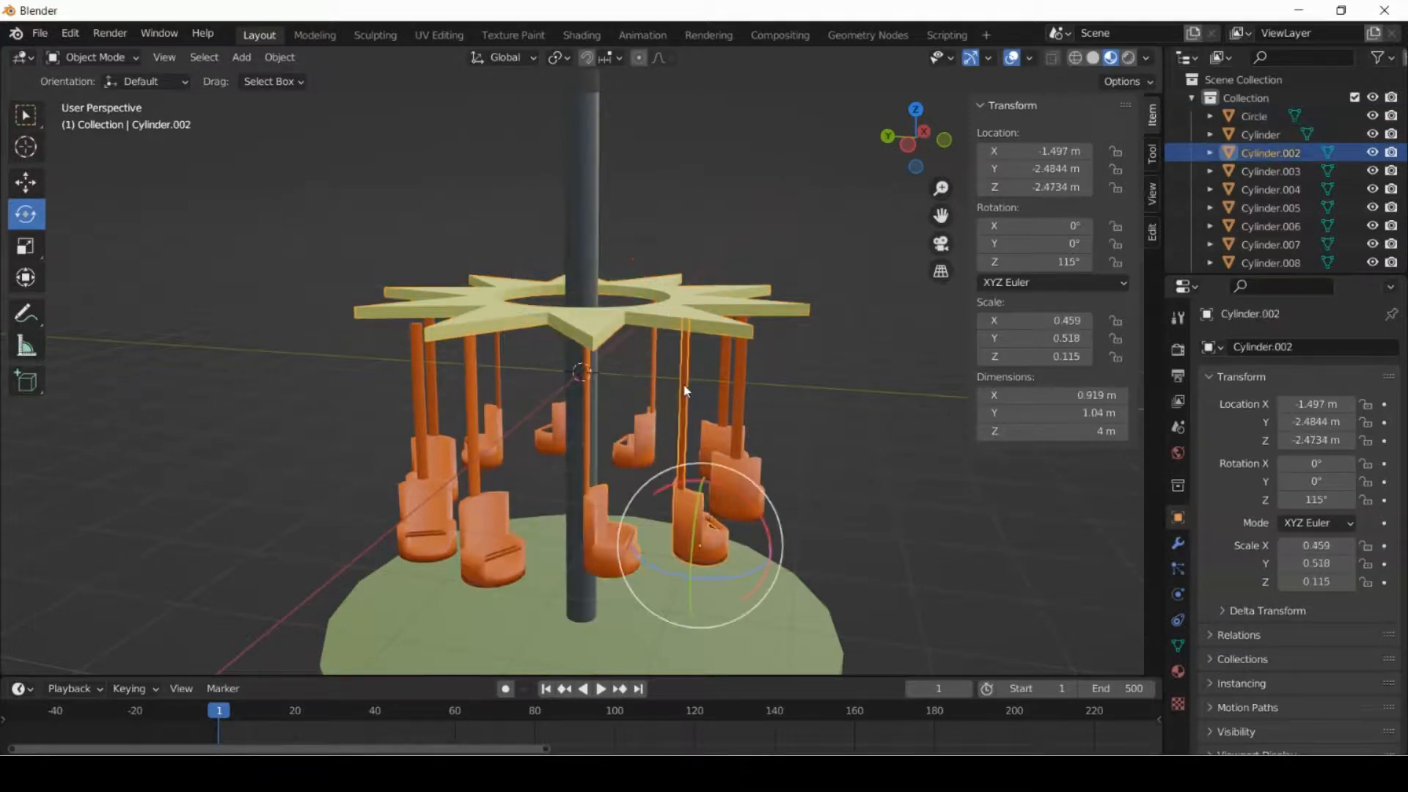
shift+click(656, 321)
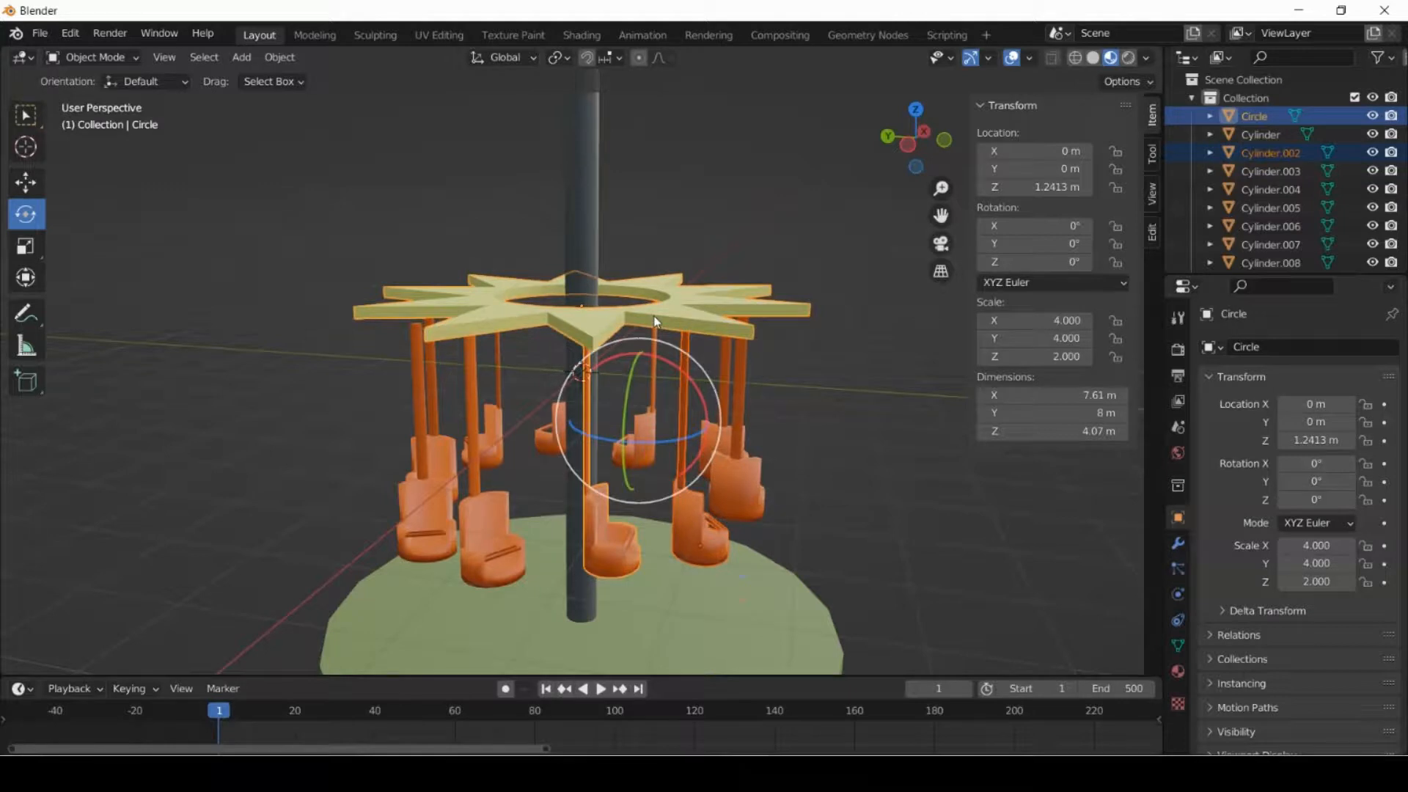
right_click(656, 321)
click(656, 321)
middle_drag(895, 451, 638, 371)
Join the seats Cylinder.003, Cylinder.004 and Cylinder.005 into the star wheel.
click(653, 360)
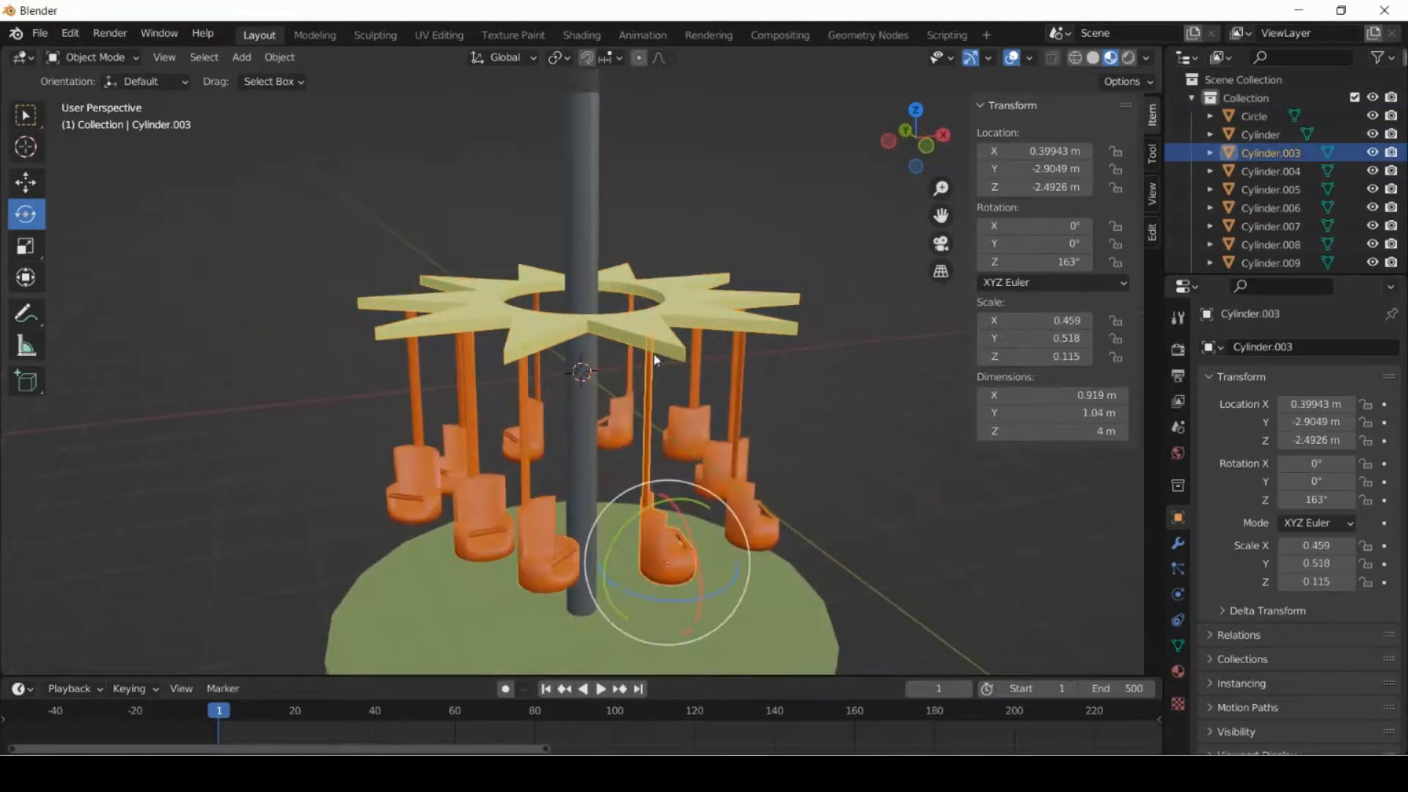
shift+click(662, 336)
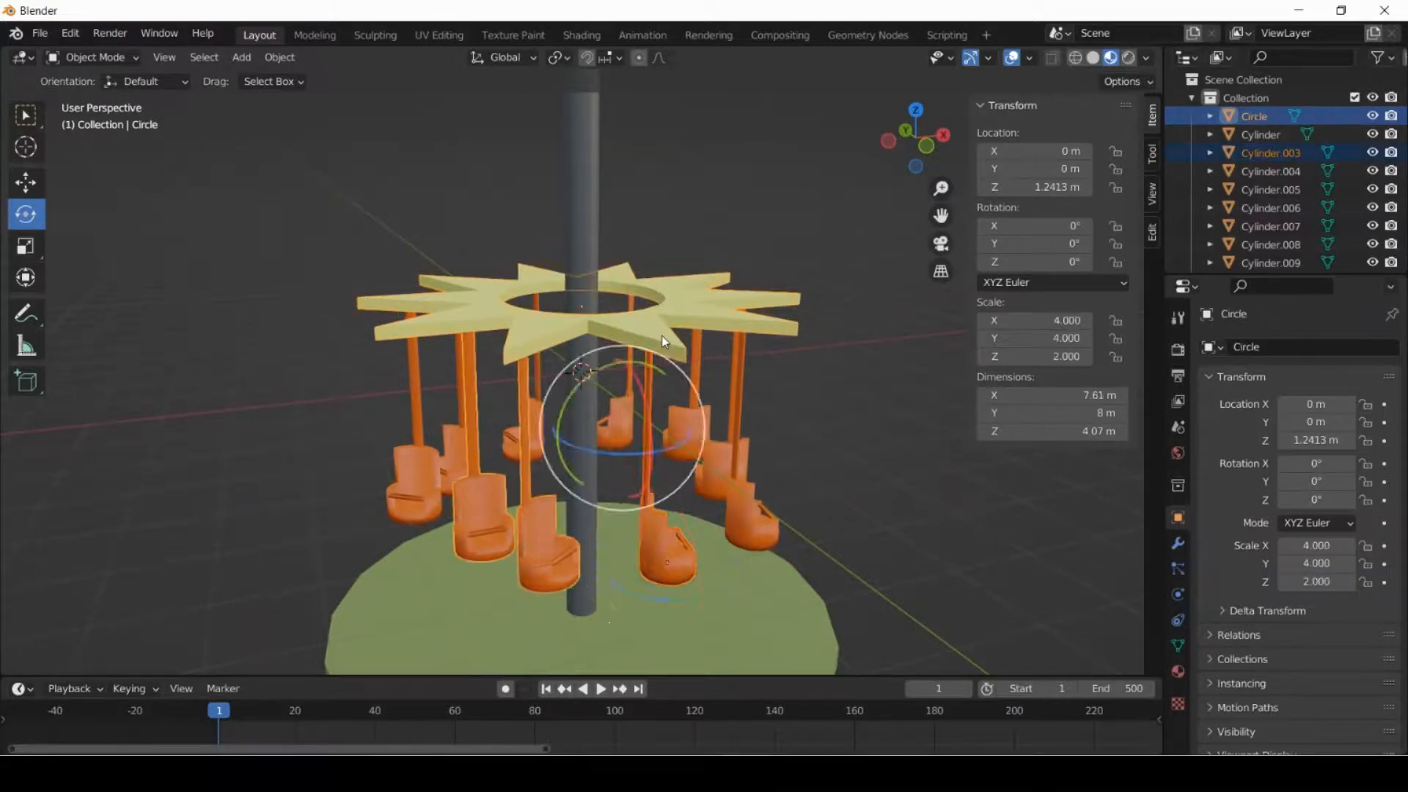
right_click(663, 337)
click(663, 339)
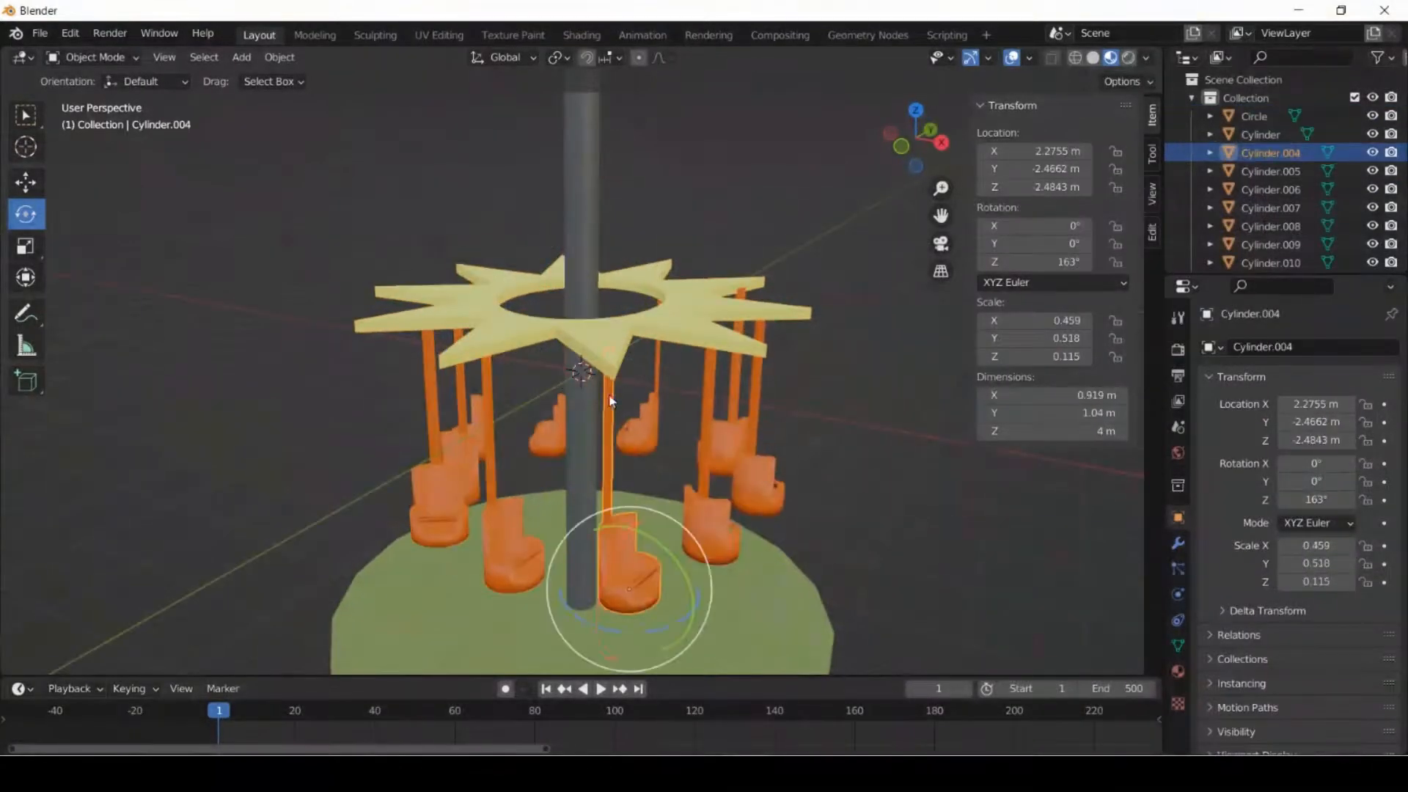
shift+click(667, 345)
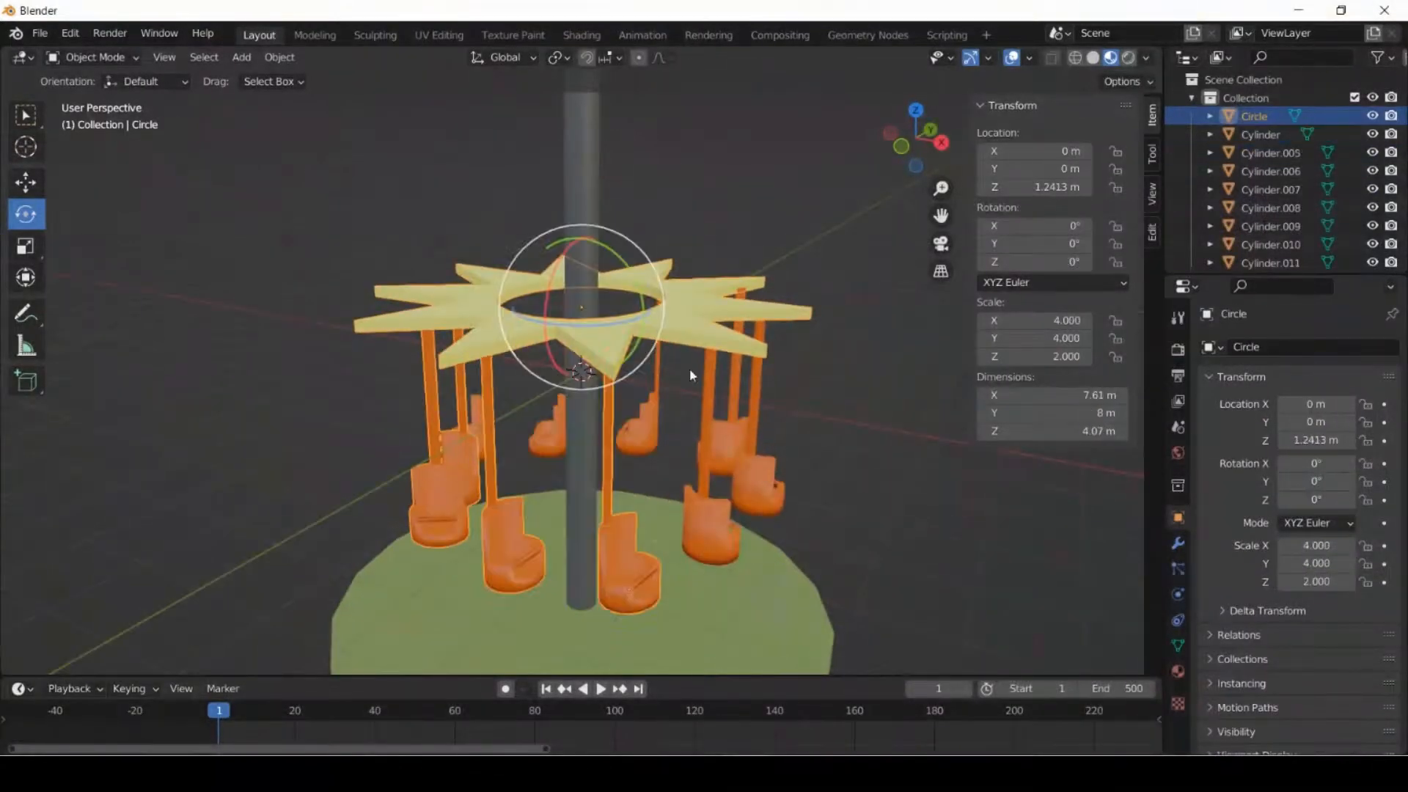
click(706, 378)
shift+click(685, 339)
right_click(685, 340)
click(685, 339)
Join the seats Cylinder.006 and Cylinder.007 into the star wheel.
middle_drag(685, 342, 597, 345)
click(690, 388)
shift+click(678, 353)
click(757, 374)
shift+click(711, 317)
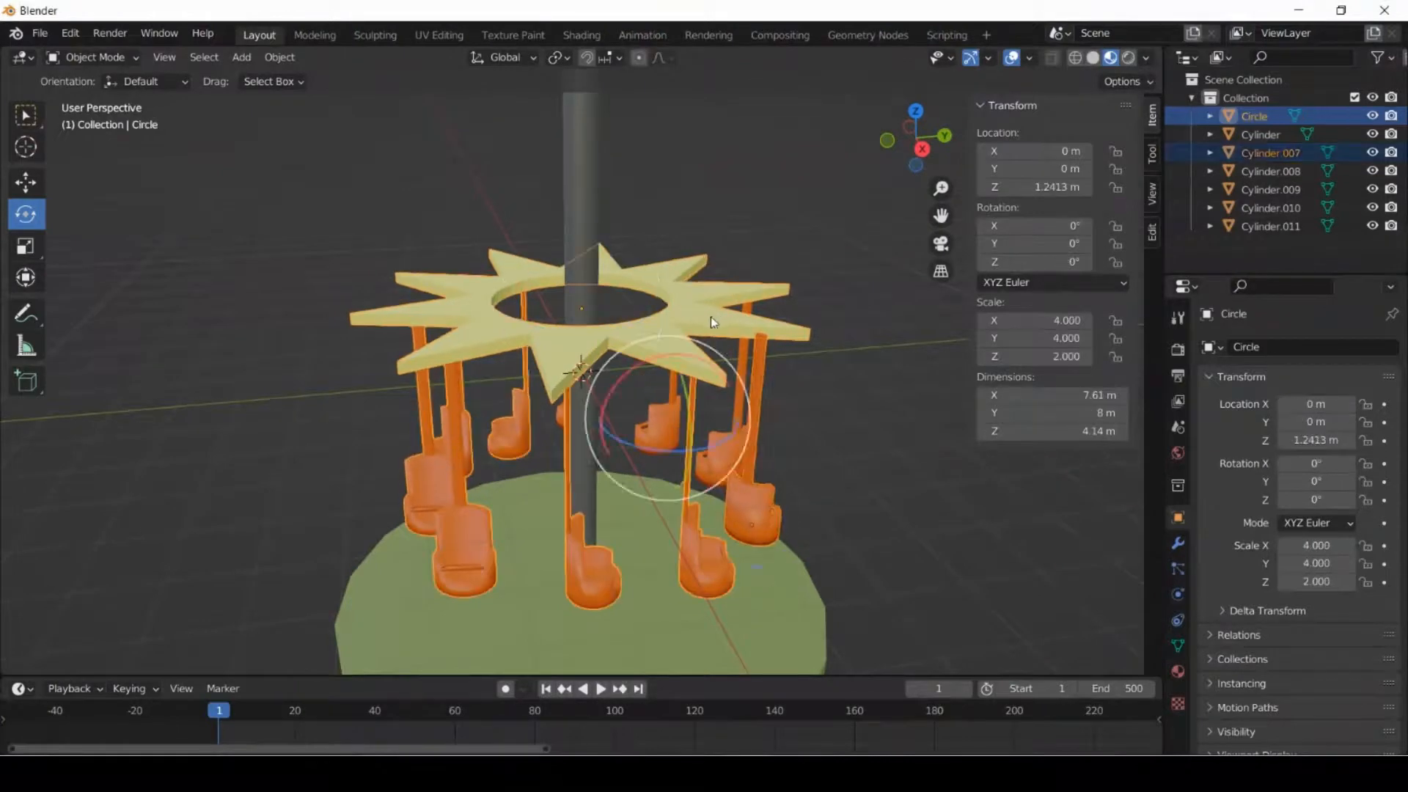
right_click(711, 317)
click(711, 317)
middle_drag(710, 316, 631, 352)
Join the seats Cylinder.008 and Cylinder.009 into the star wheel.
click(726, 429)
shift+click(756, 359)
right_click(758, 358)
click(736, 320)
middle_drag(736, 321, 726, 455)
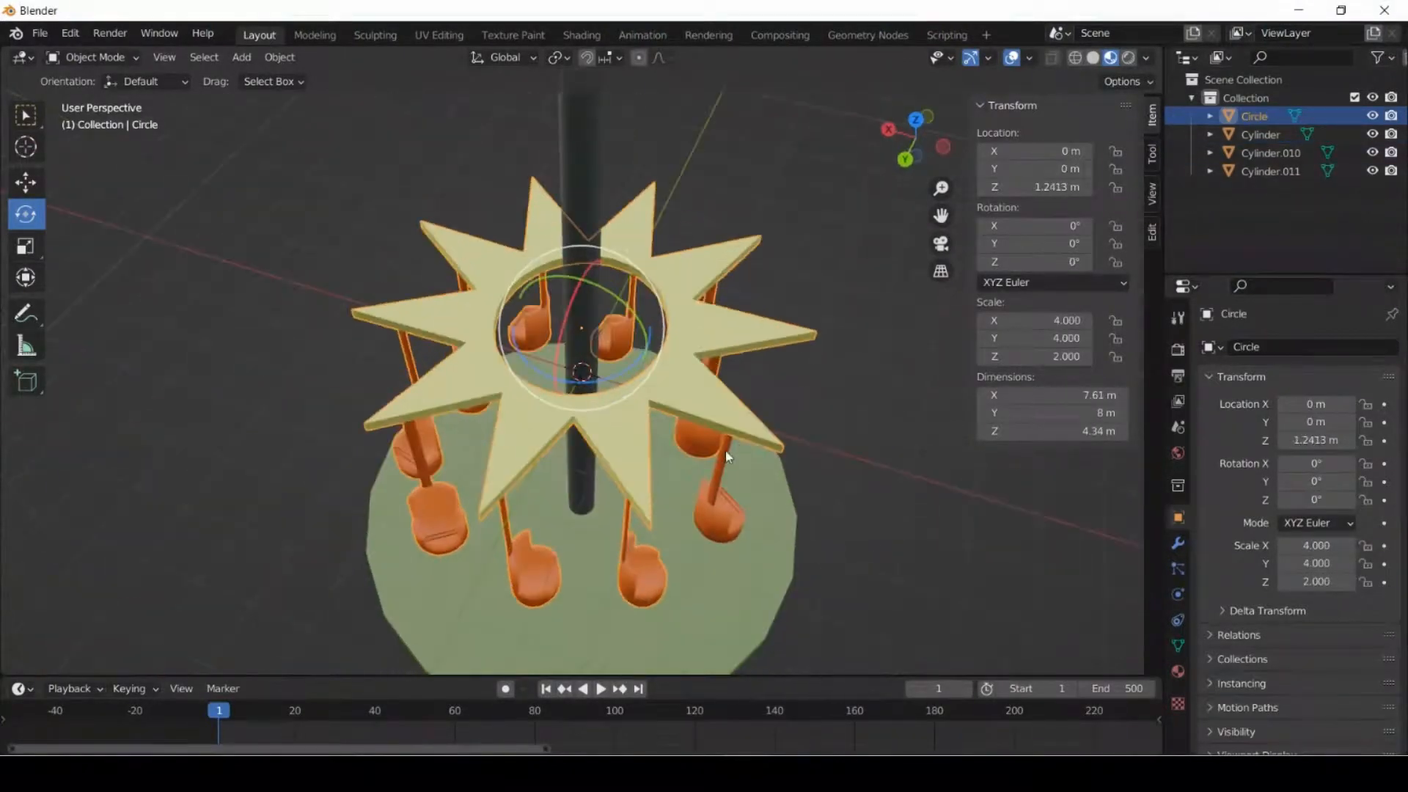
Join the last seat, Cylinder.010, into the star wheel, check the separate rod and base disc objects, and clear the selection.
click(726, 455)
shift+click(722, 367)
right_click(723, 367)
click(722, 367)
middle_drag(799, 415, 898, 447)
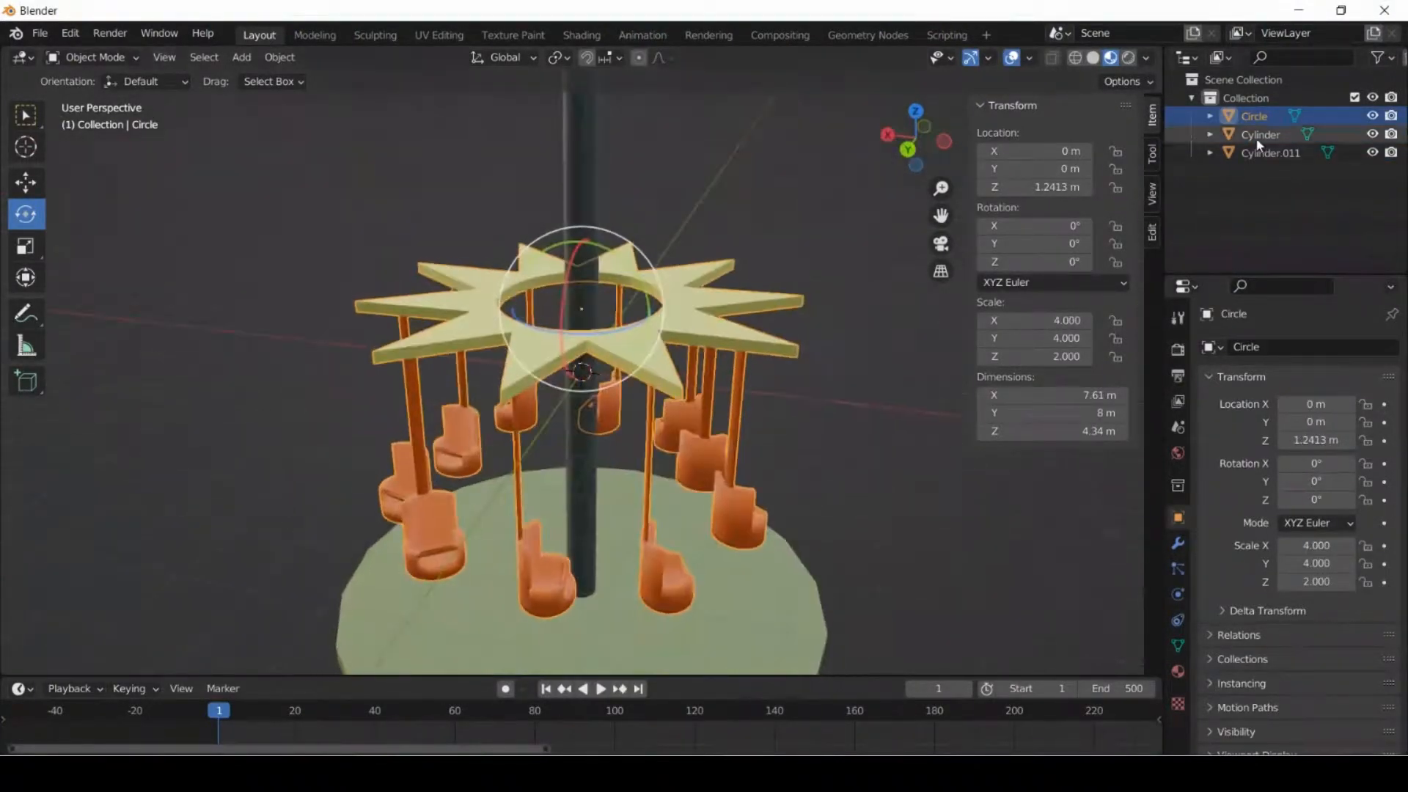
click(1257, 137)
click(1281, 155)
click(874, 377)
scroll(874, 377, down, 3)
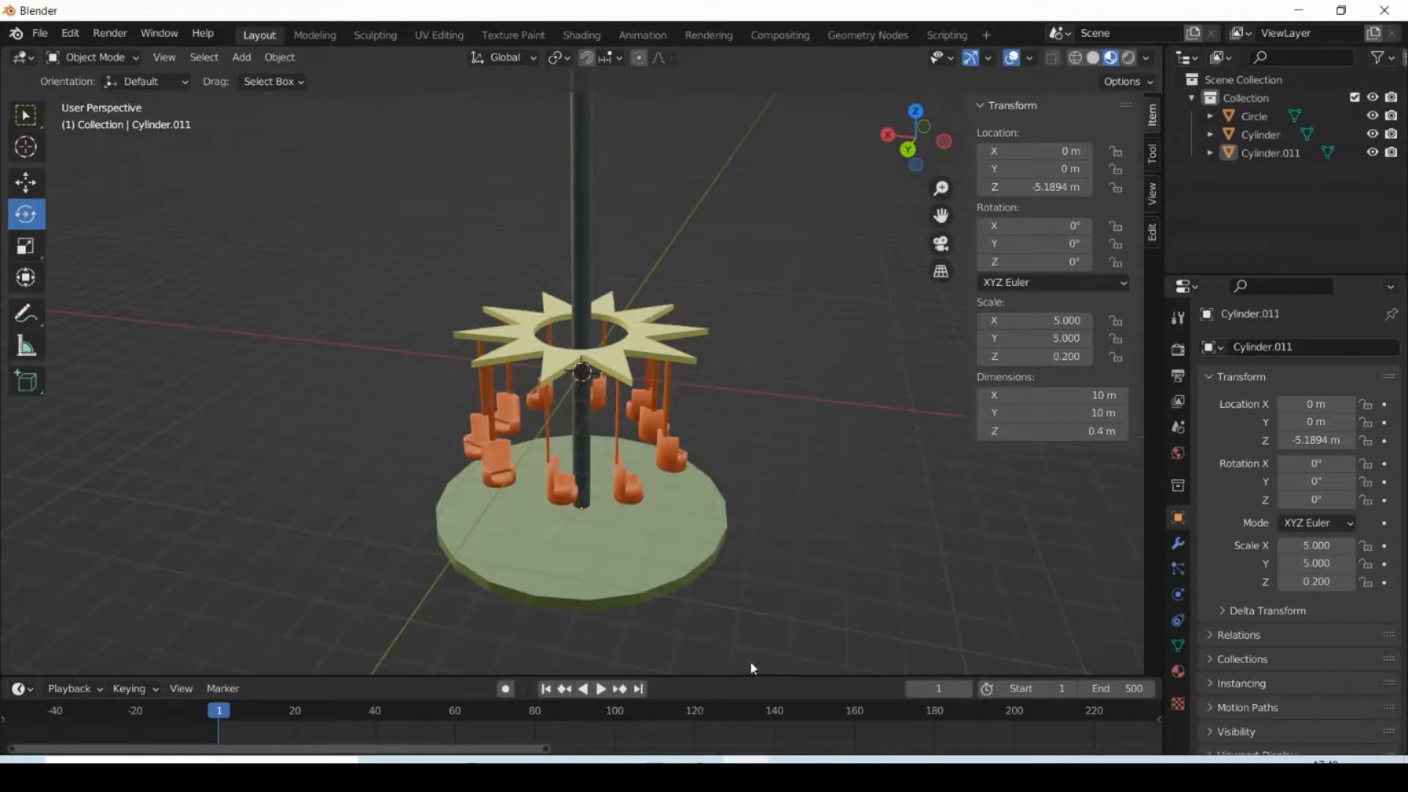
Enlarge the timeline area and check that the frame range runs from 1 to 500 with frame 1 current.
drag(752, 676, 793, 532)
click(1062, 552)
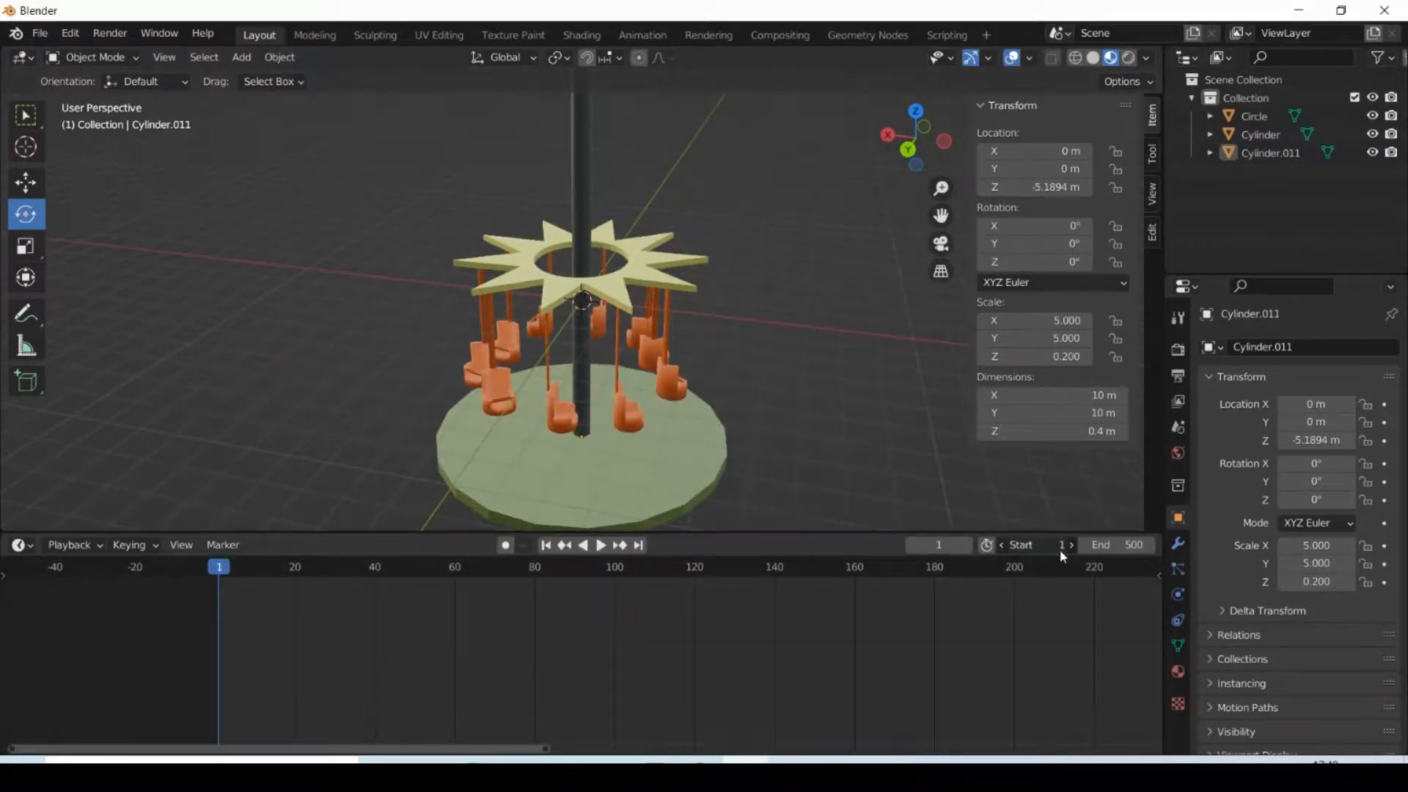
key(Tab)
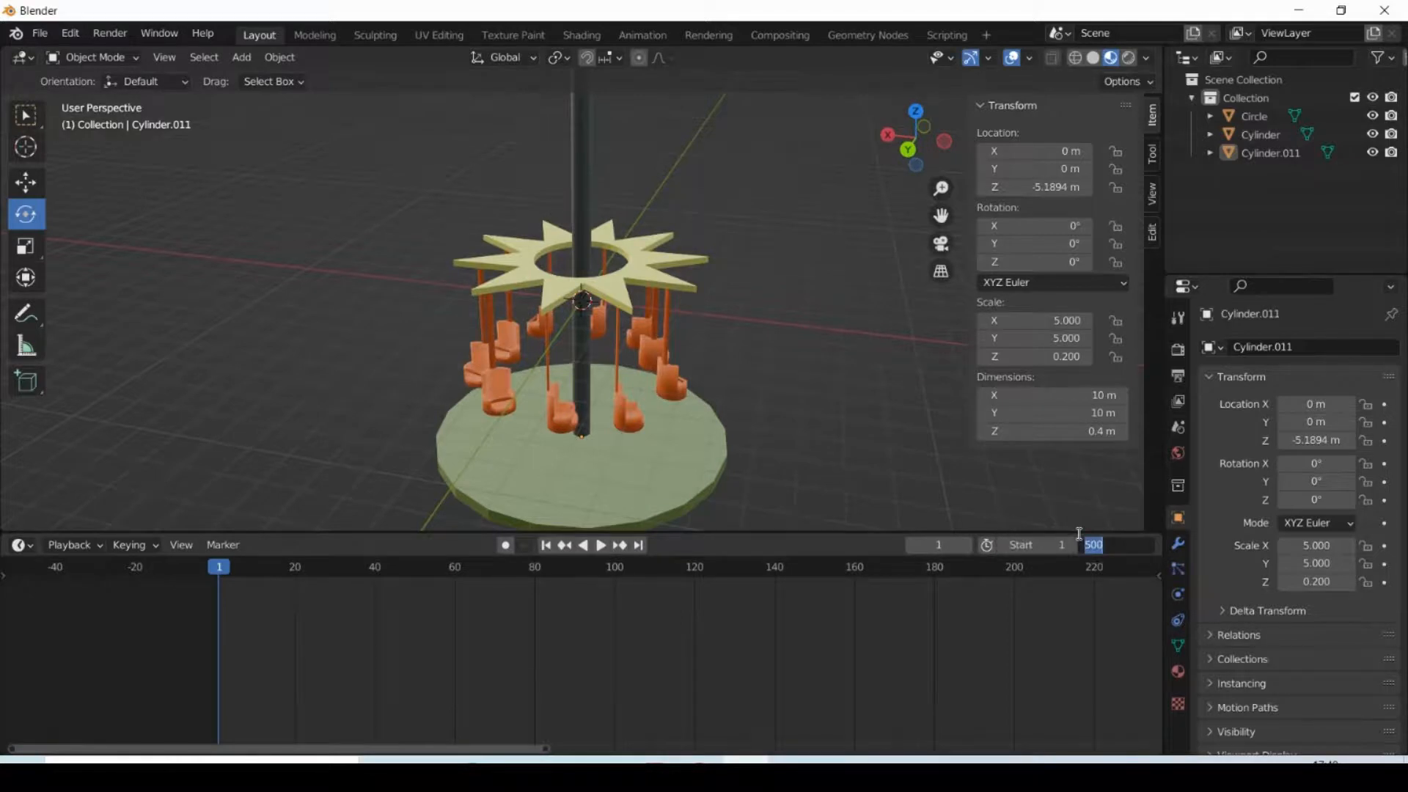
key(Tab)
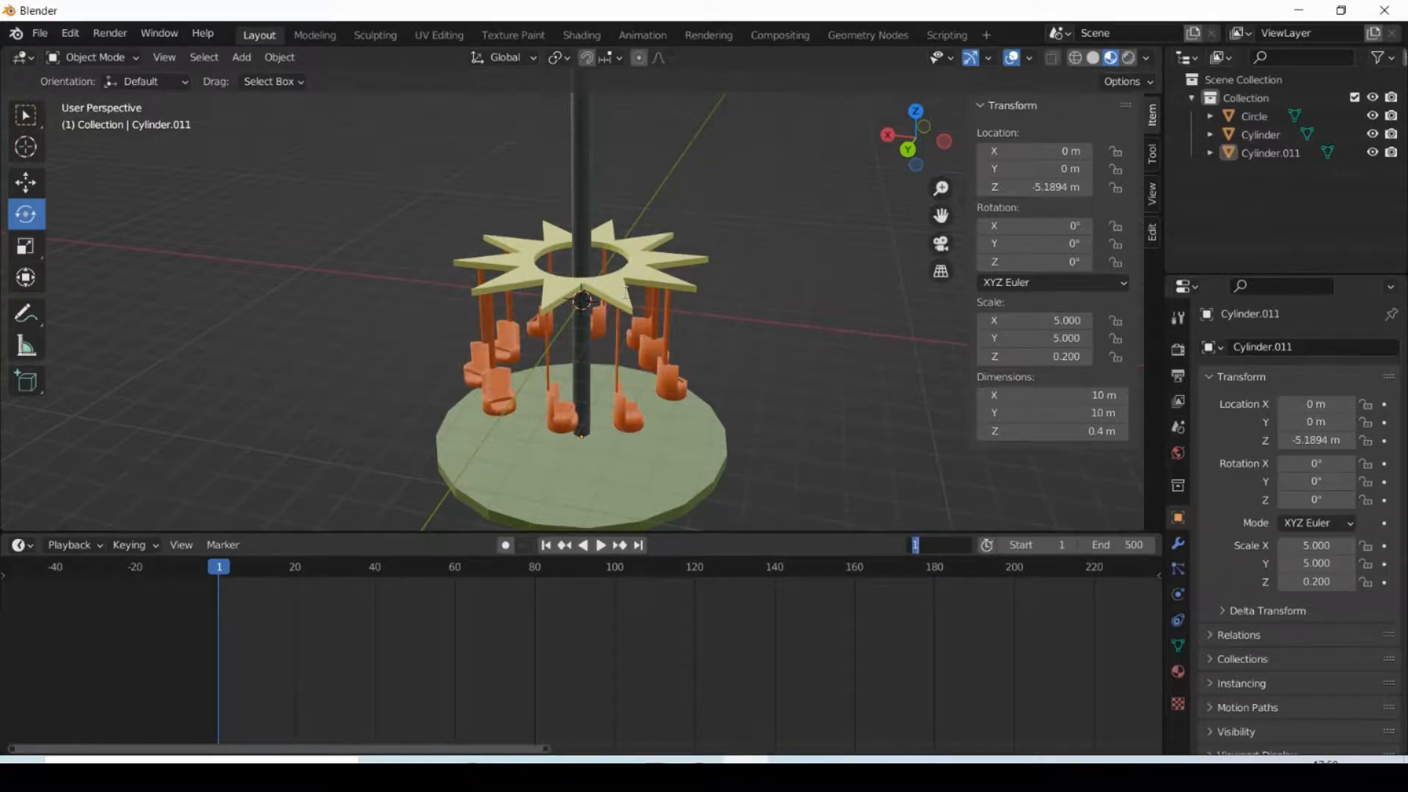
key(Return)
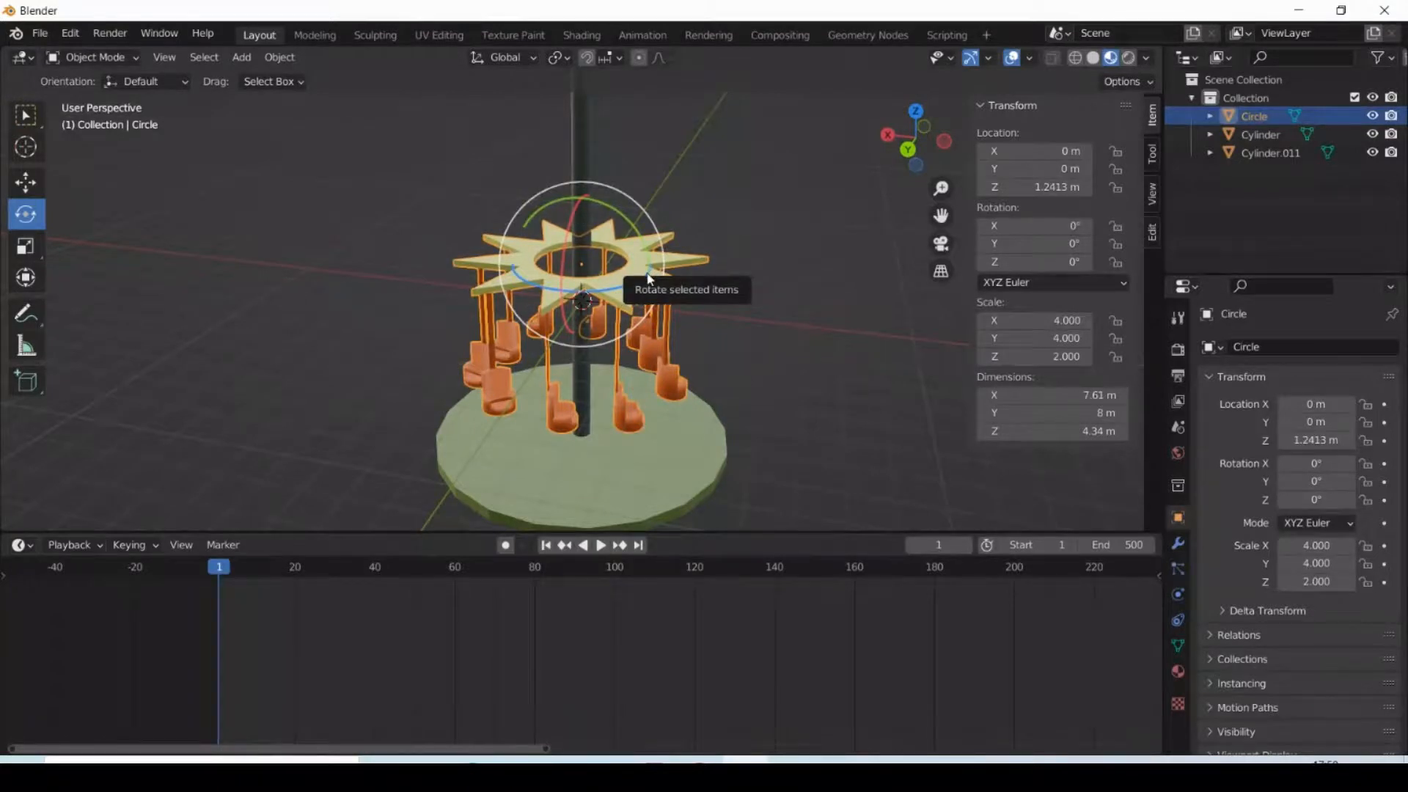
Insert a rotation keyframe for the joined star wheel at frame 1.
key(n)
key(n)
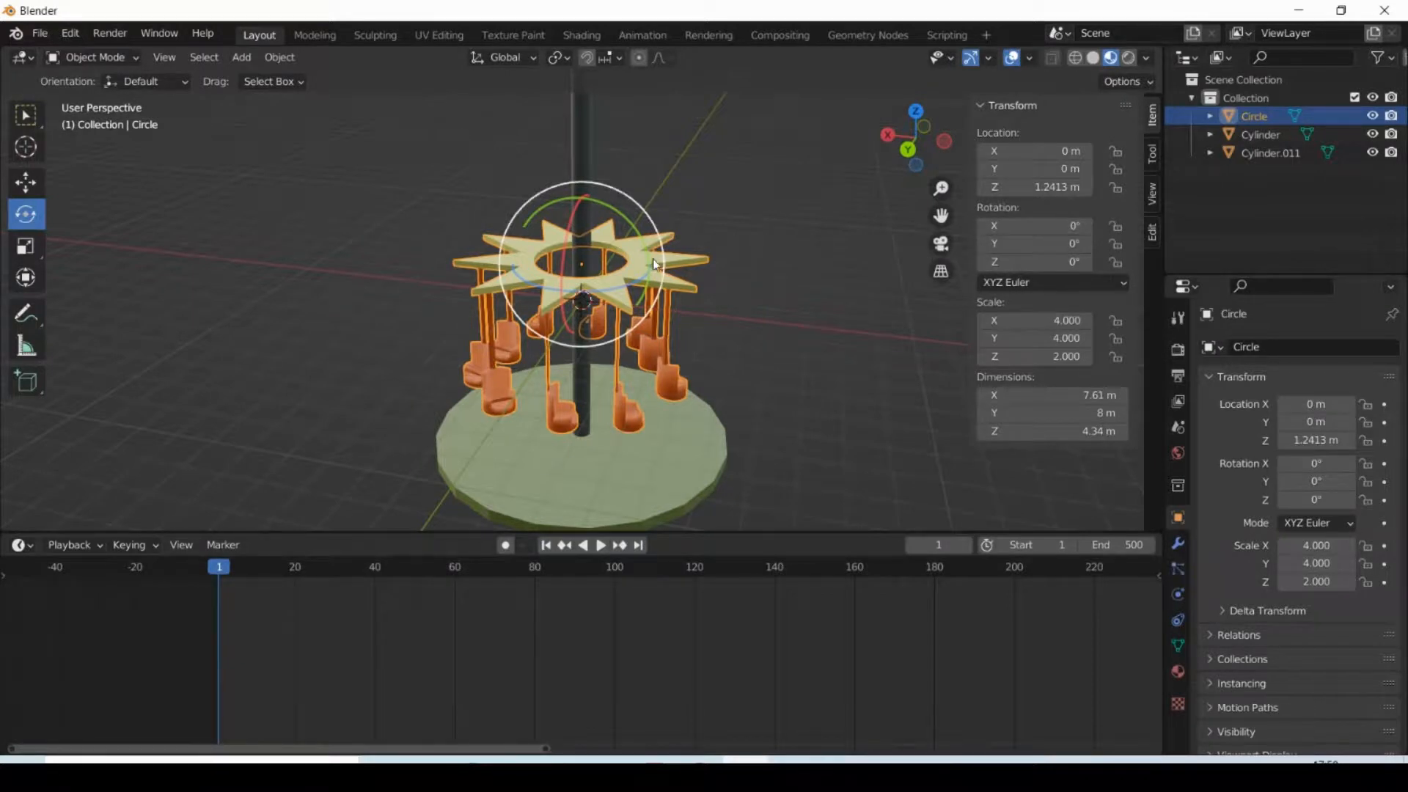
key(i)
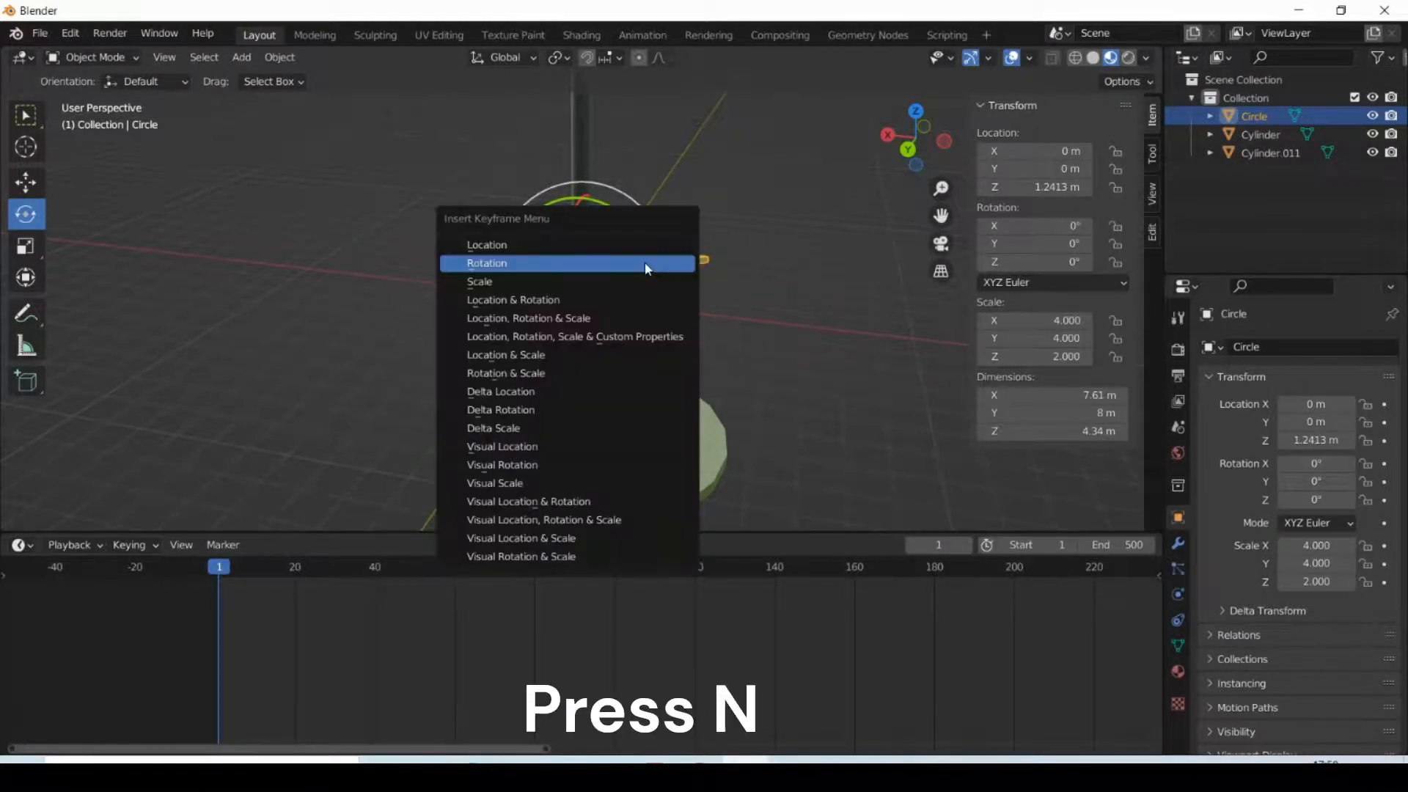
click(645, 262)
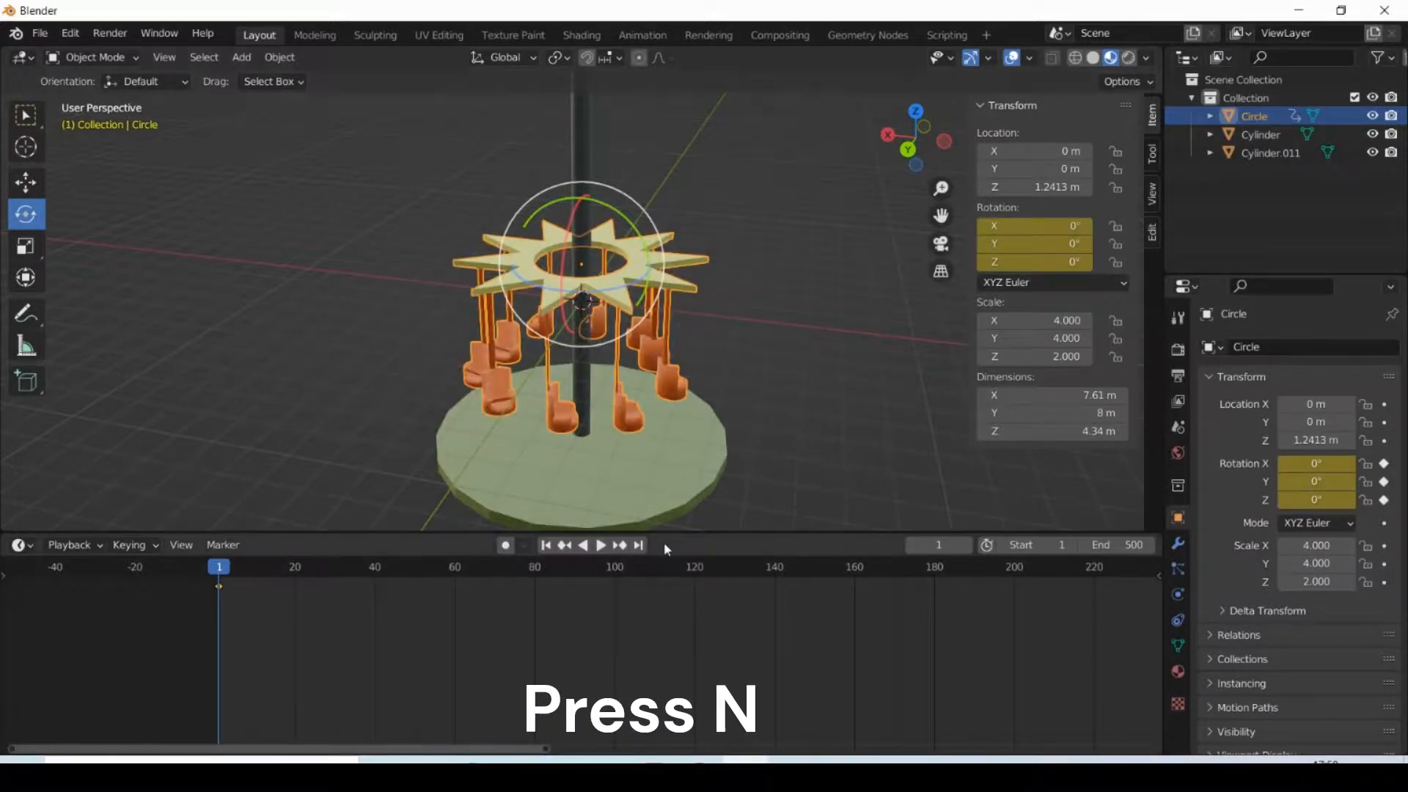
Go to frame 500 and set the star wheel's Z rotation to 360°.
click(639, 545)
drag(544, 753, 1150, 750)
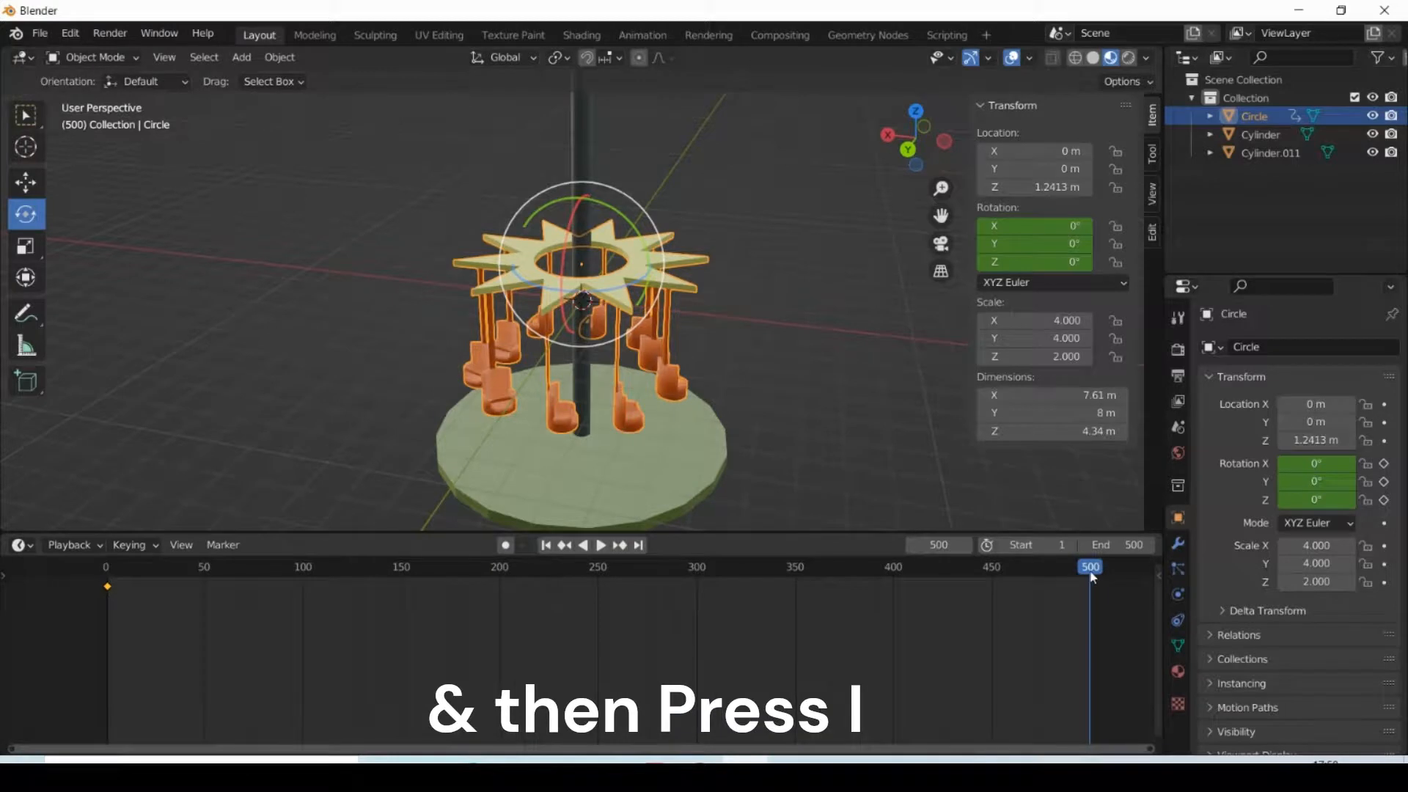
click(1075, 263)
text(360)
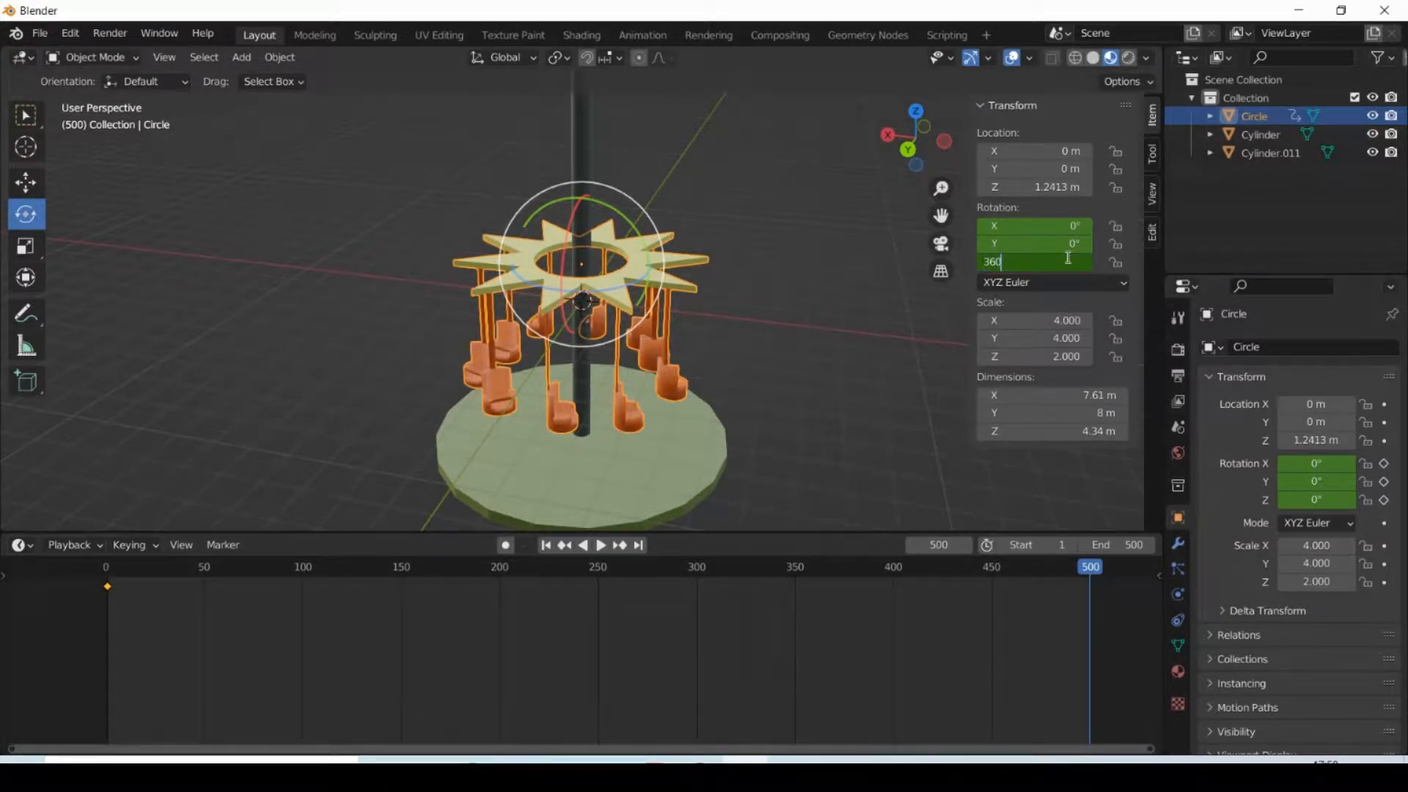
key(Tab)
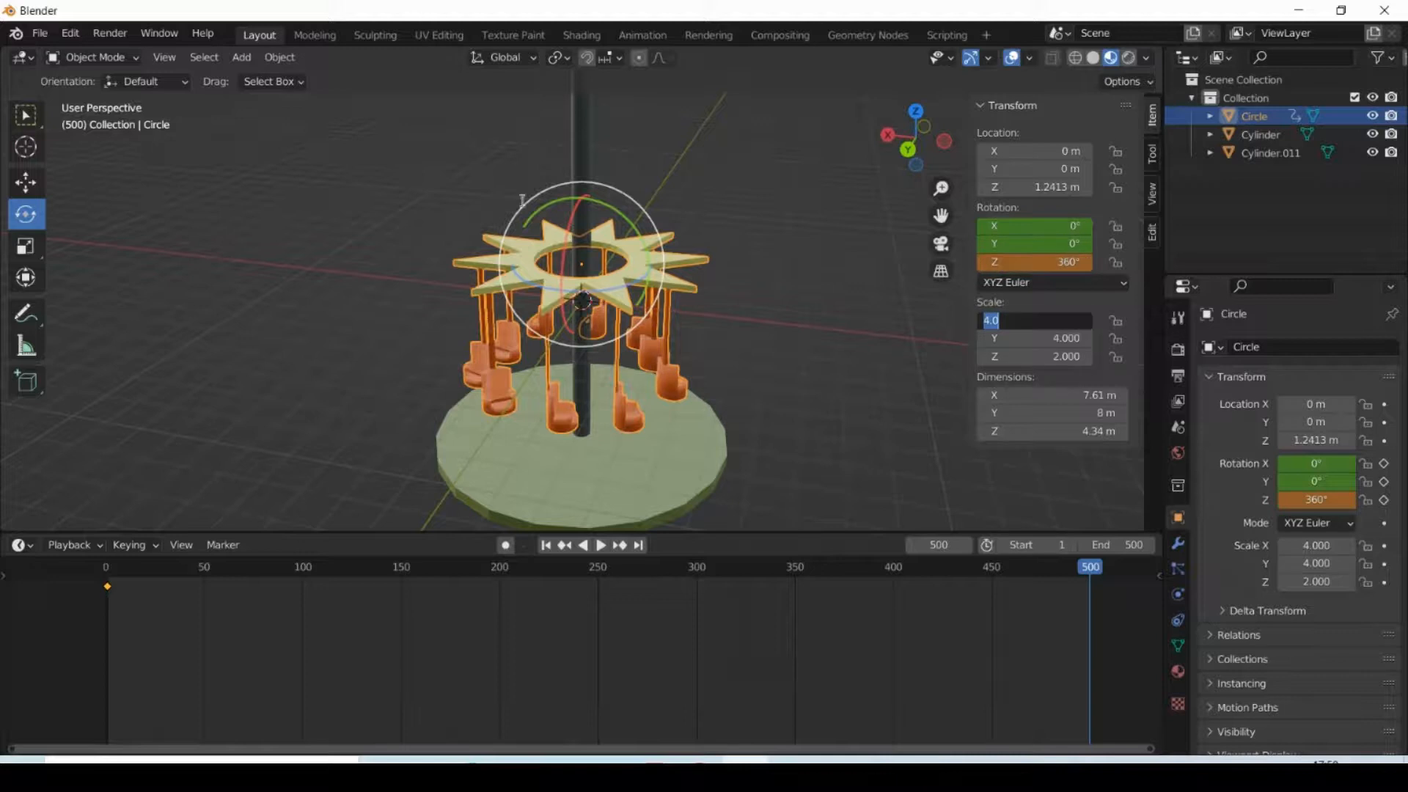
key(BackSpace)
text(1)
key(Return)
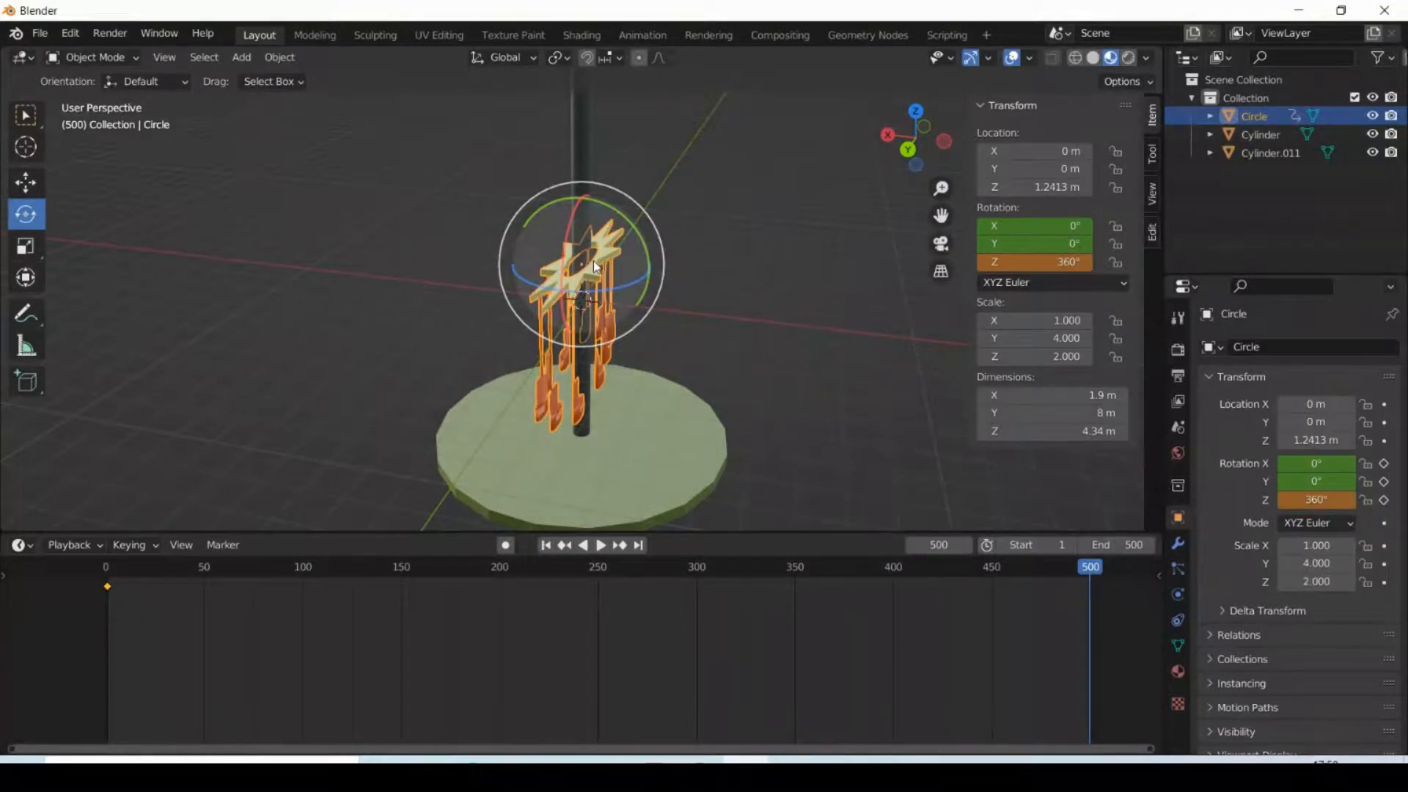
key(ctrl+z)
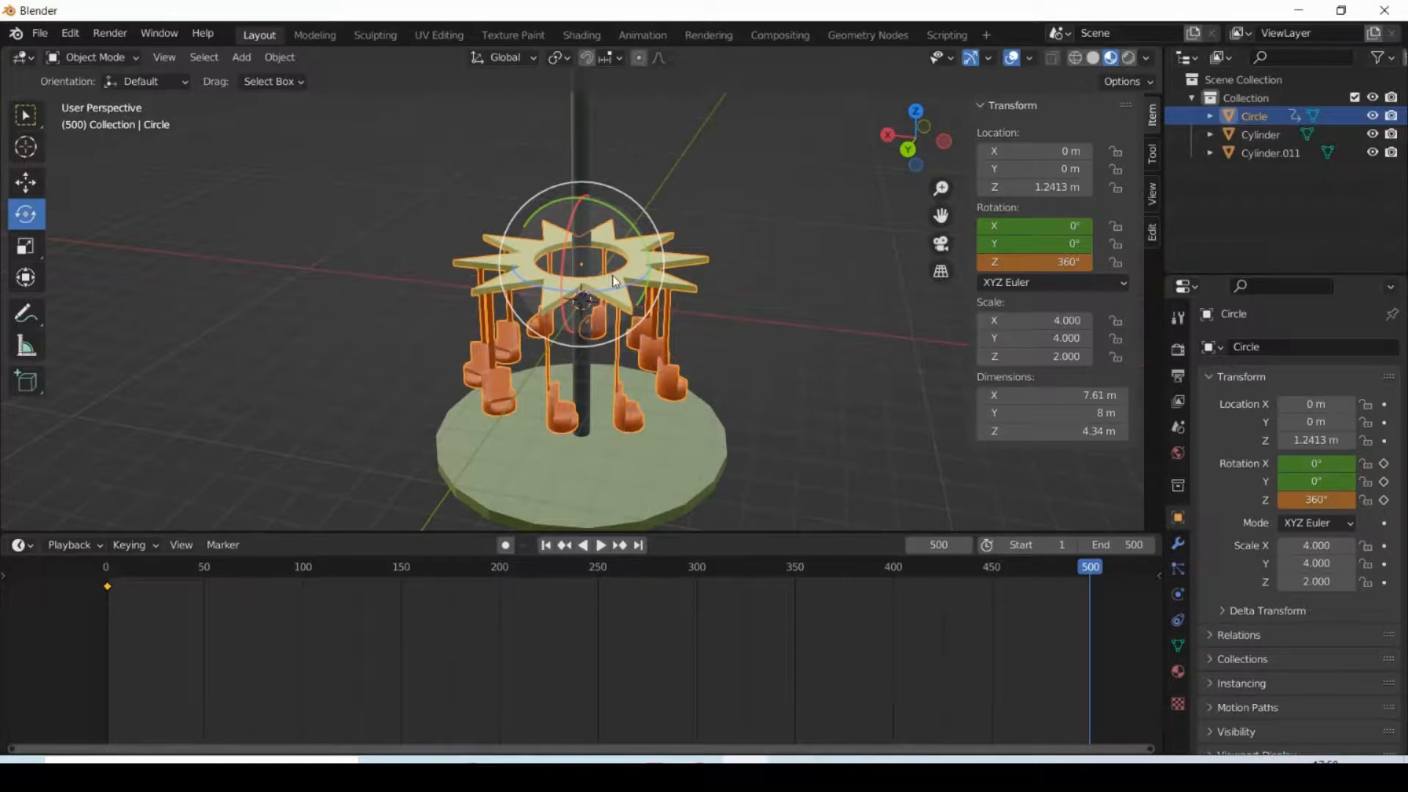
Insert a rotation keyframe for the star wheel at frame 500.
key(i)
click(613, 277)
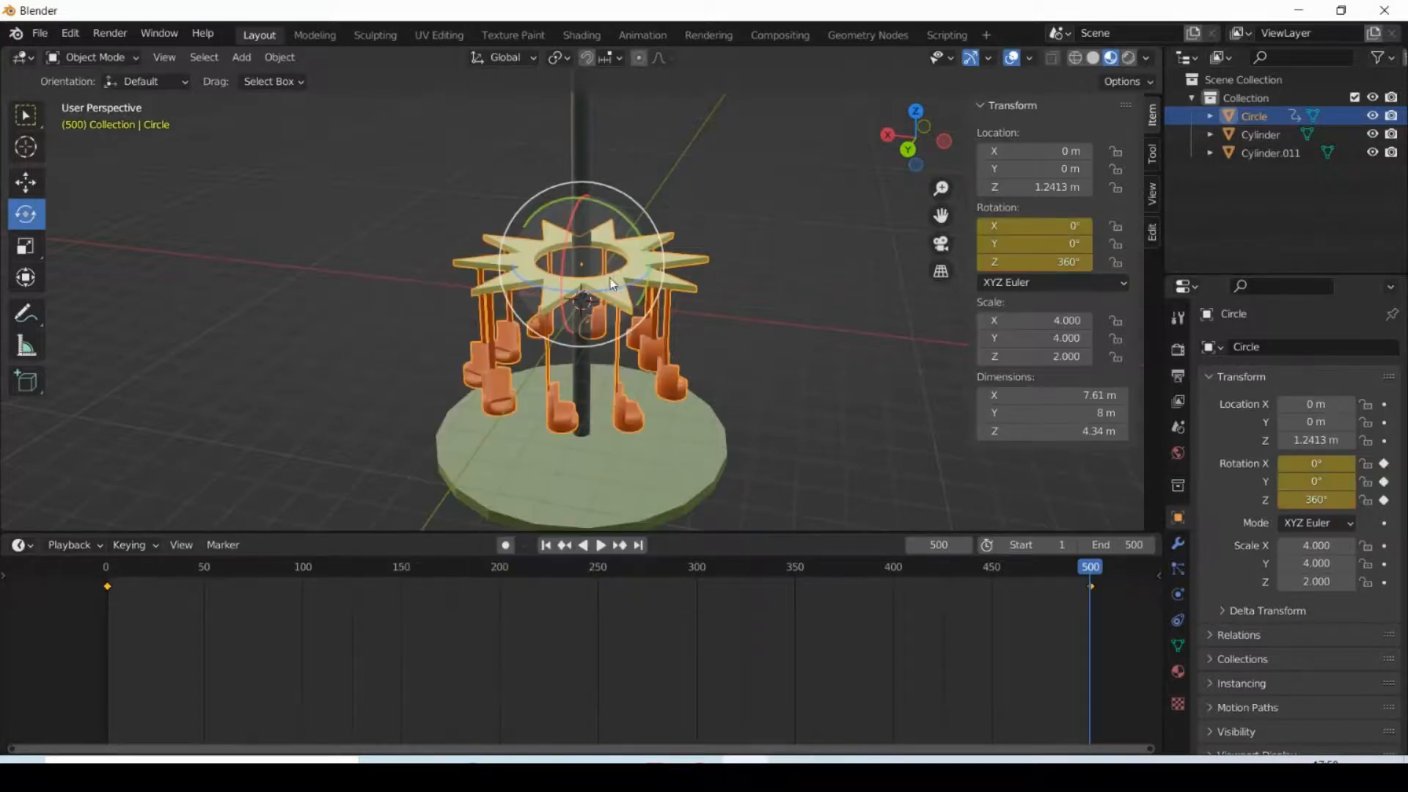
Play the rotation animation and watch the star wheel turn around the rod from far and near, then stop playback.
click(597, 544)
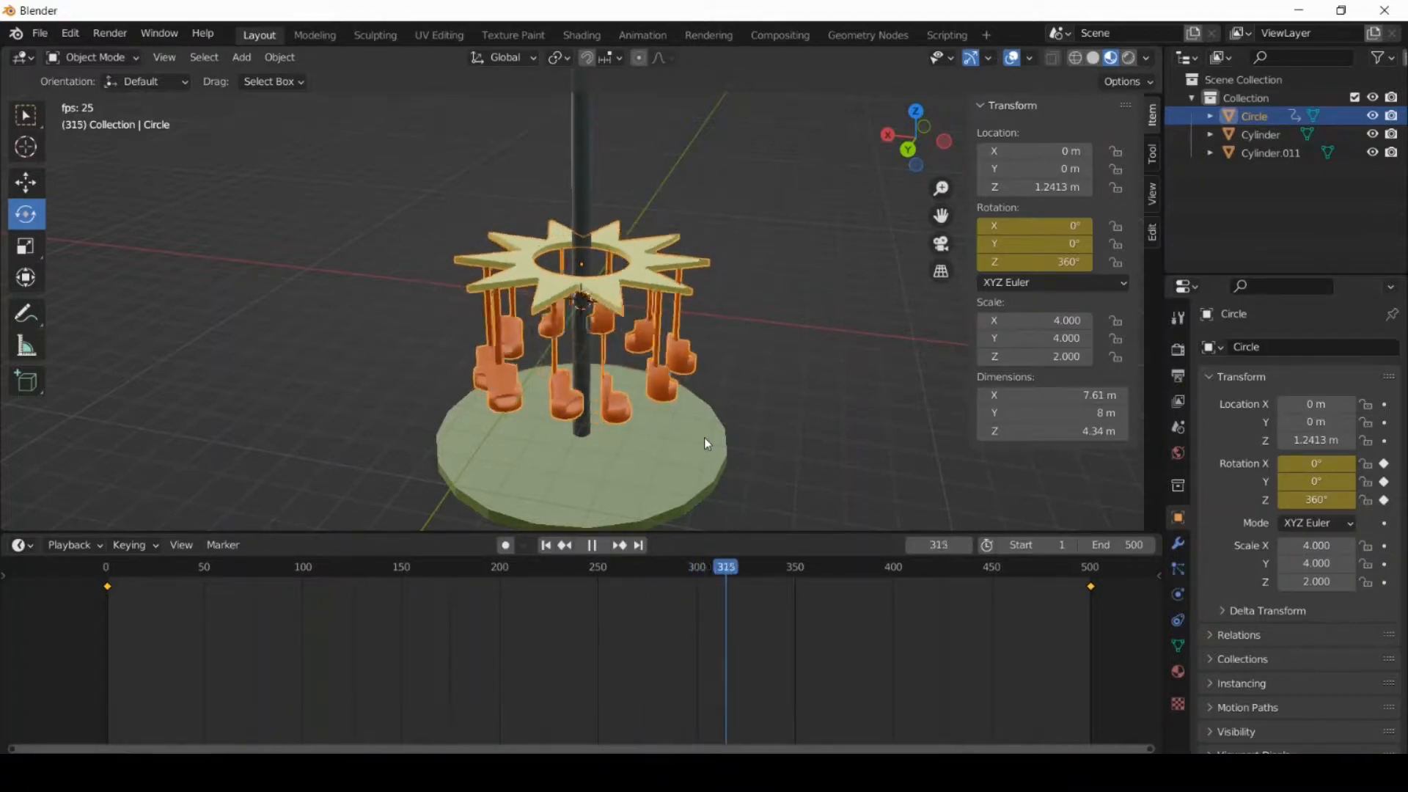
key(Escape)
scroll(594, 521, down, 6)
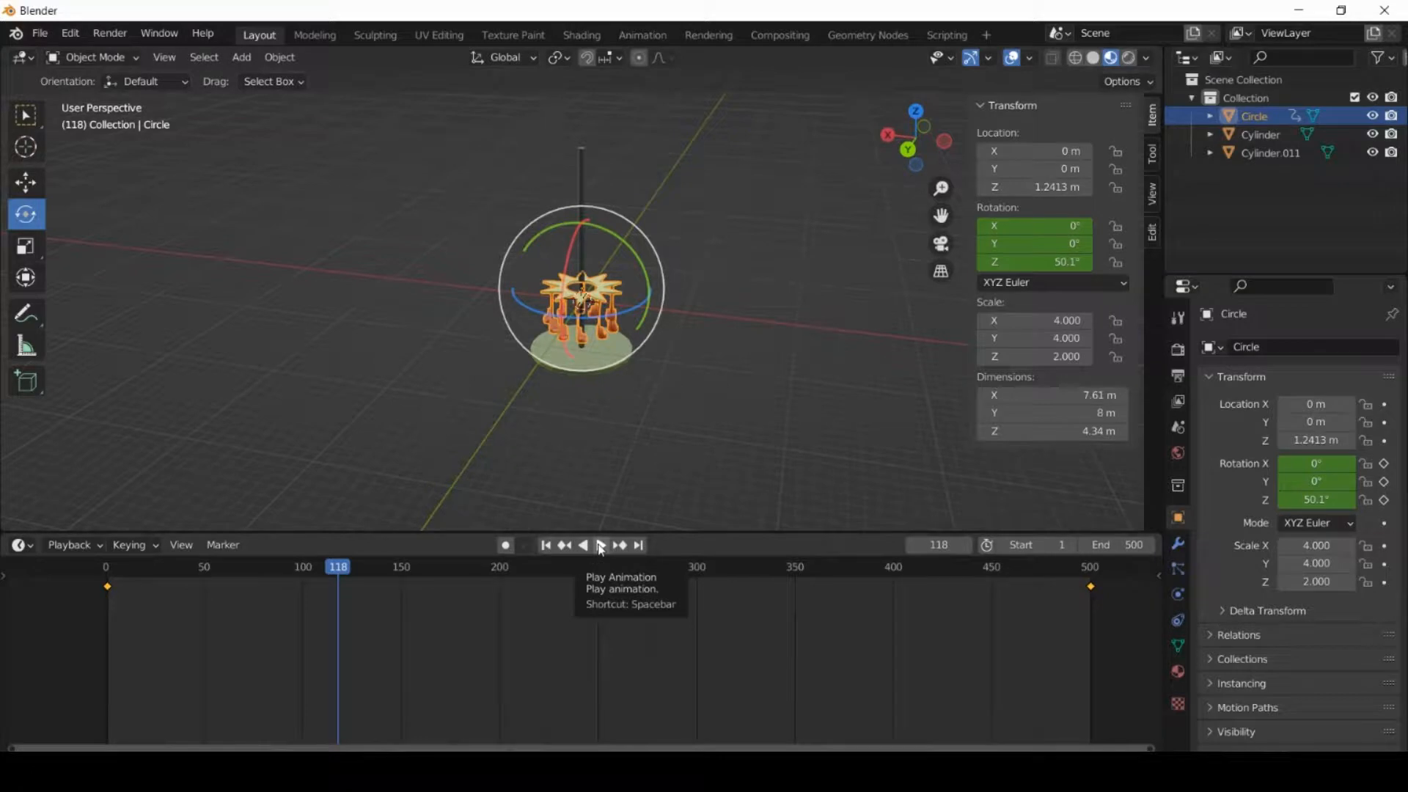
click(601, 545)
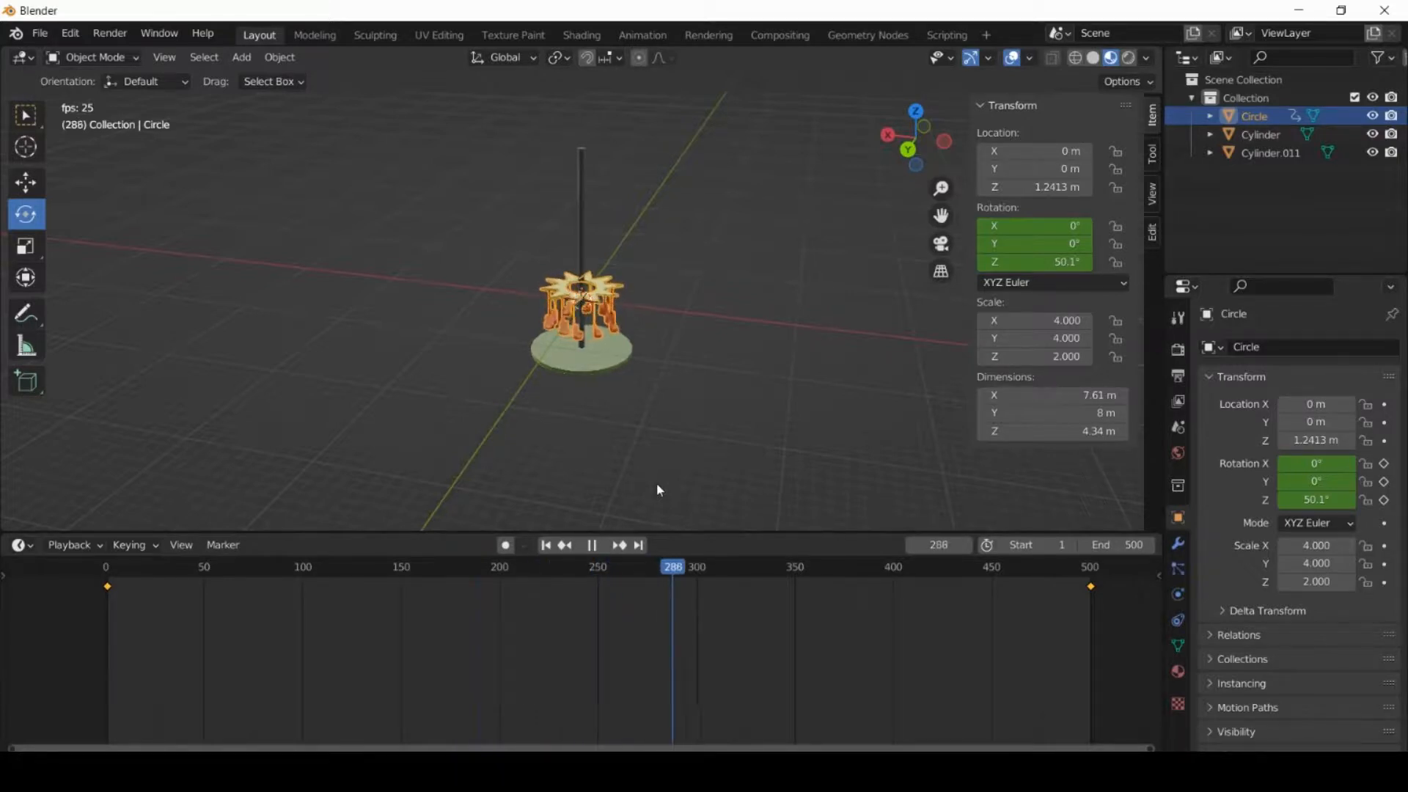
scroll(655, 271, up, 3)
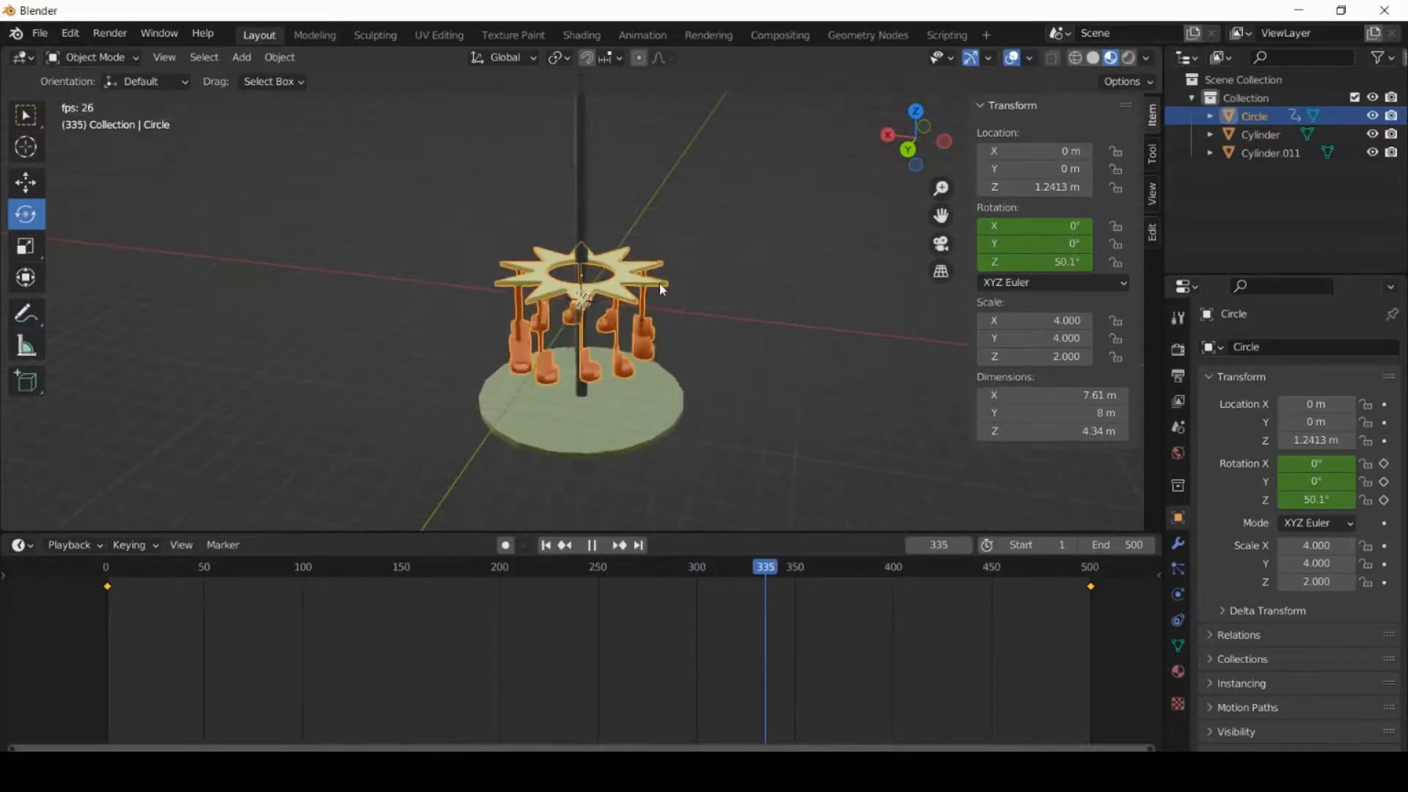
scroll(658, 283, up, 2)
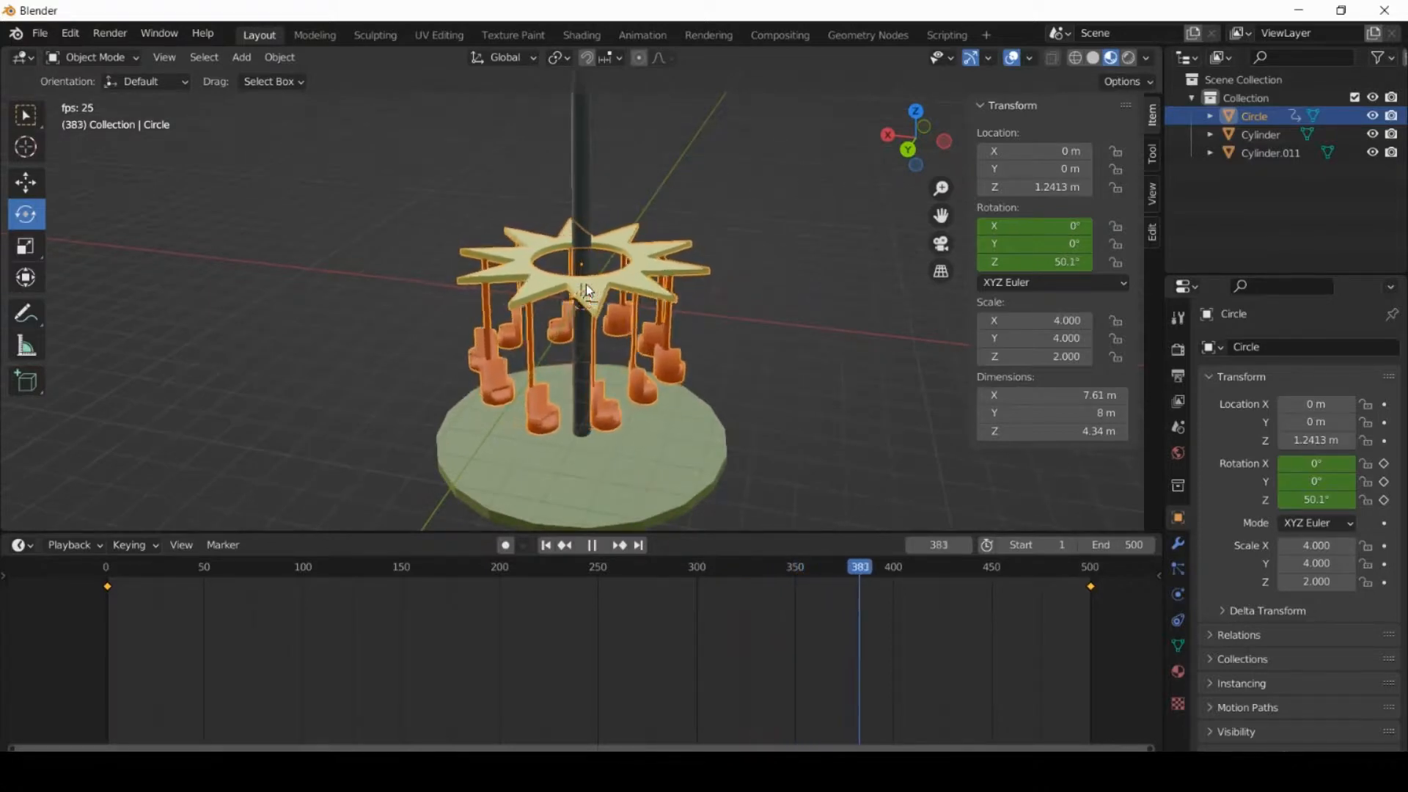
click(586, 551)
Return the timeline to frame 1 and view the ride from a lower angle.
drag(986, 572, 107, 631)
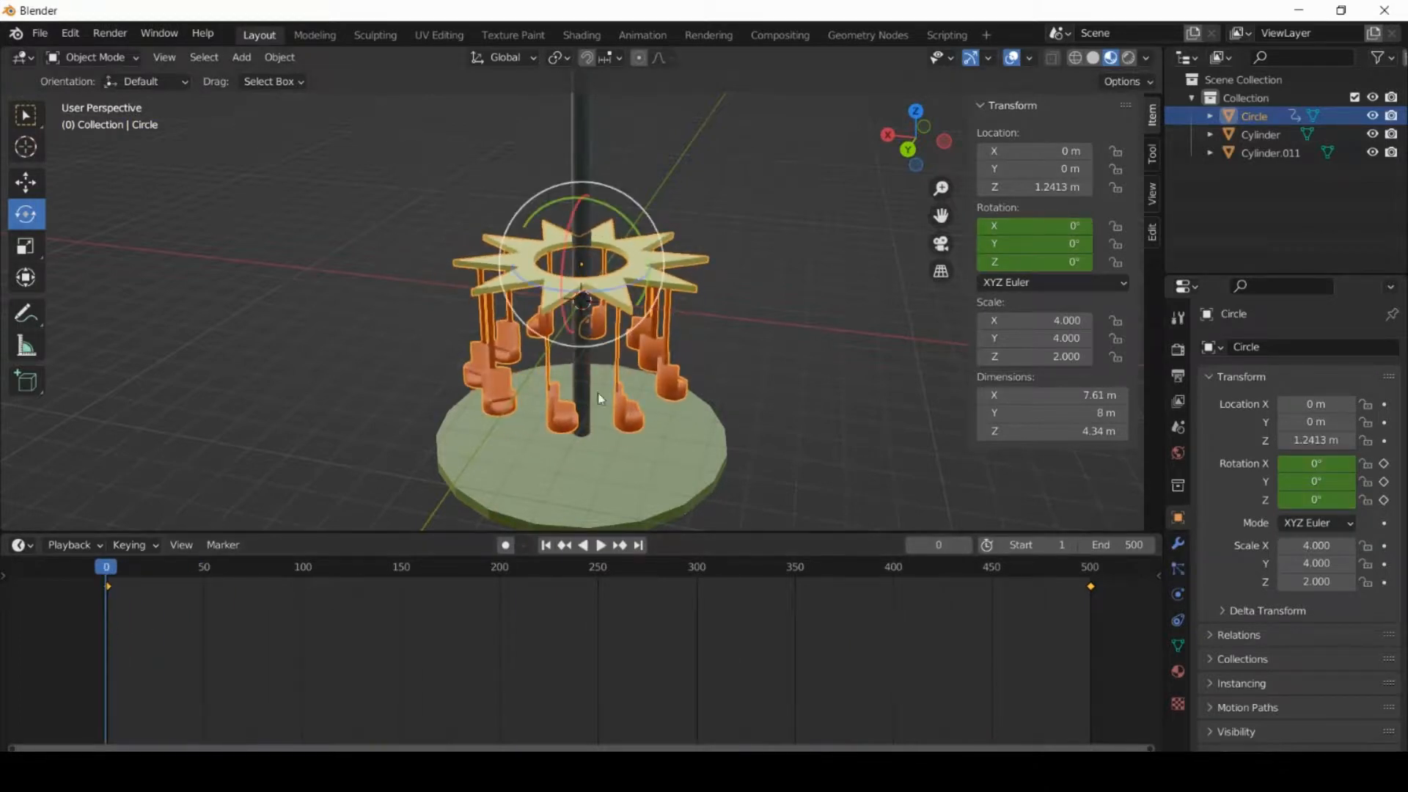
drag(103, 563, 108, 585)
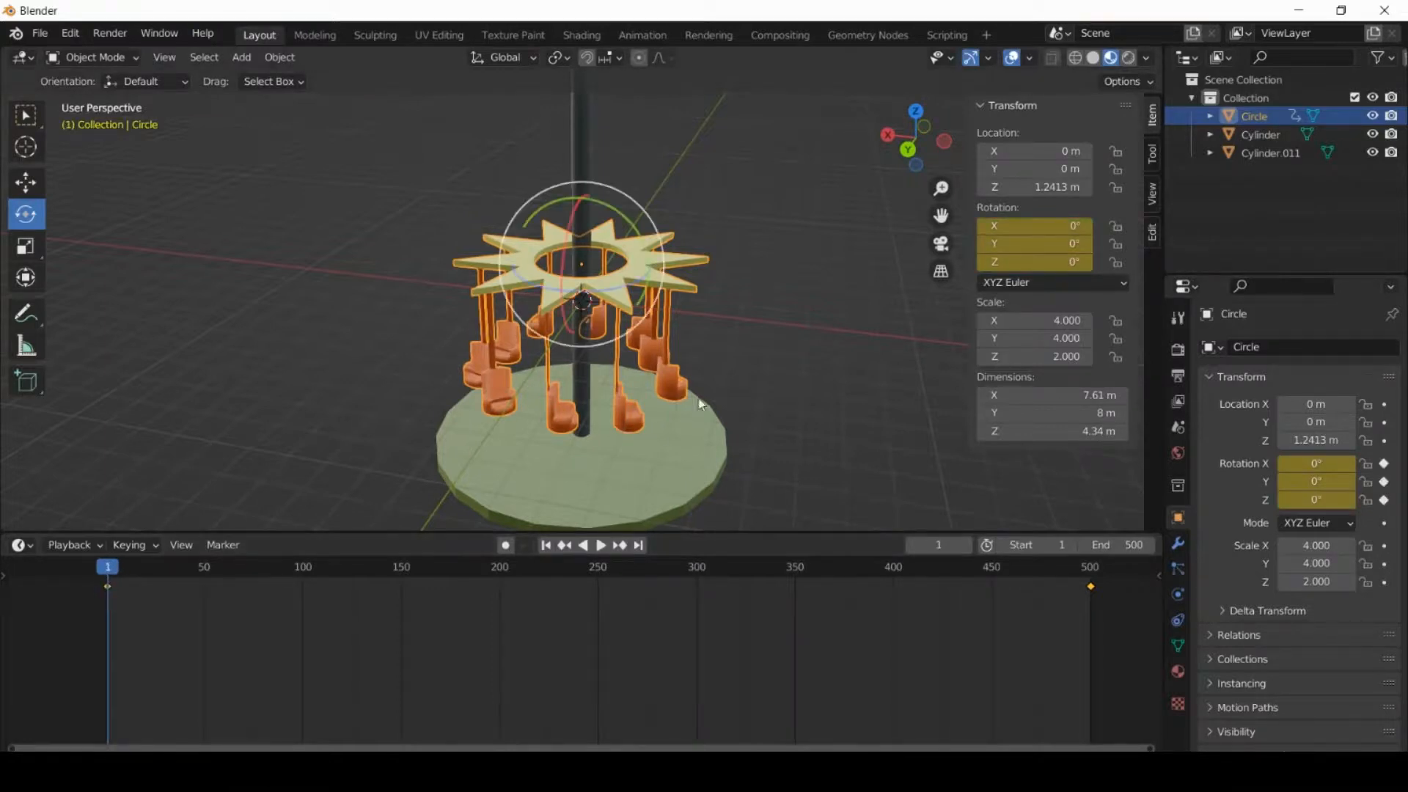
middle_drag(749, 371, 743, 318)
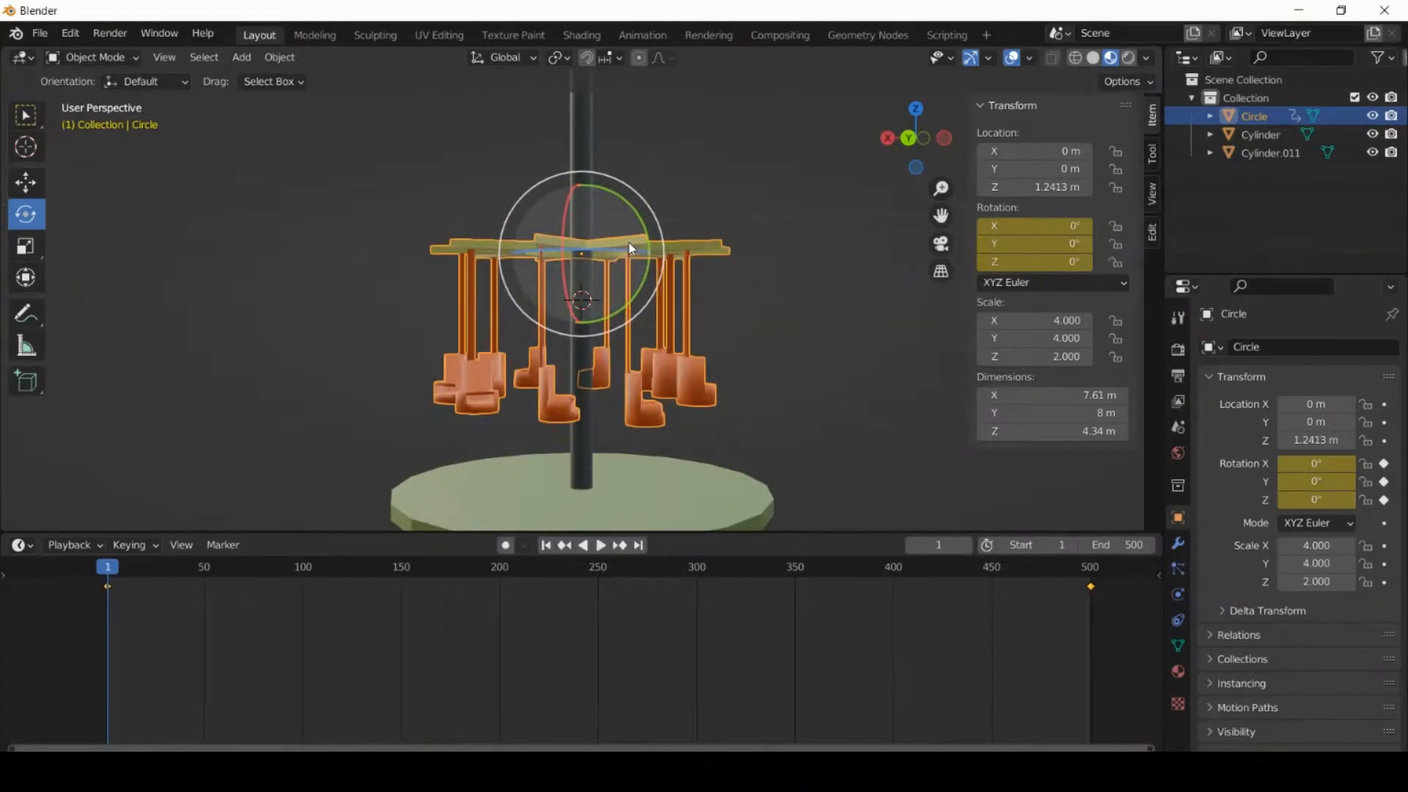
click(600, 545)
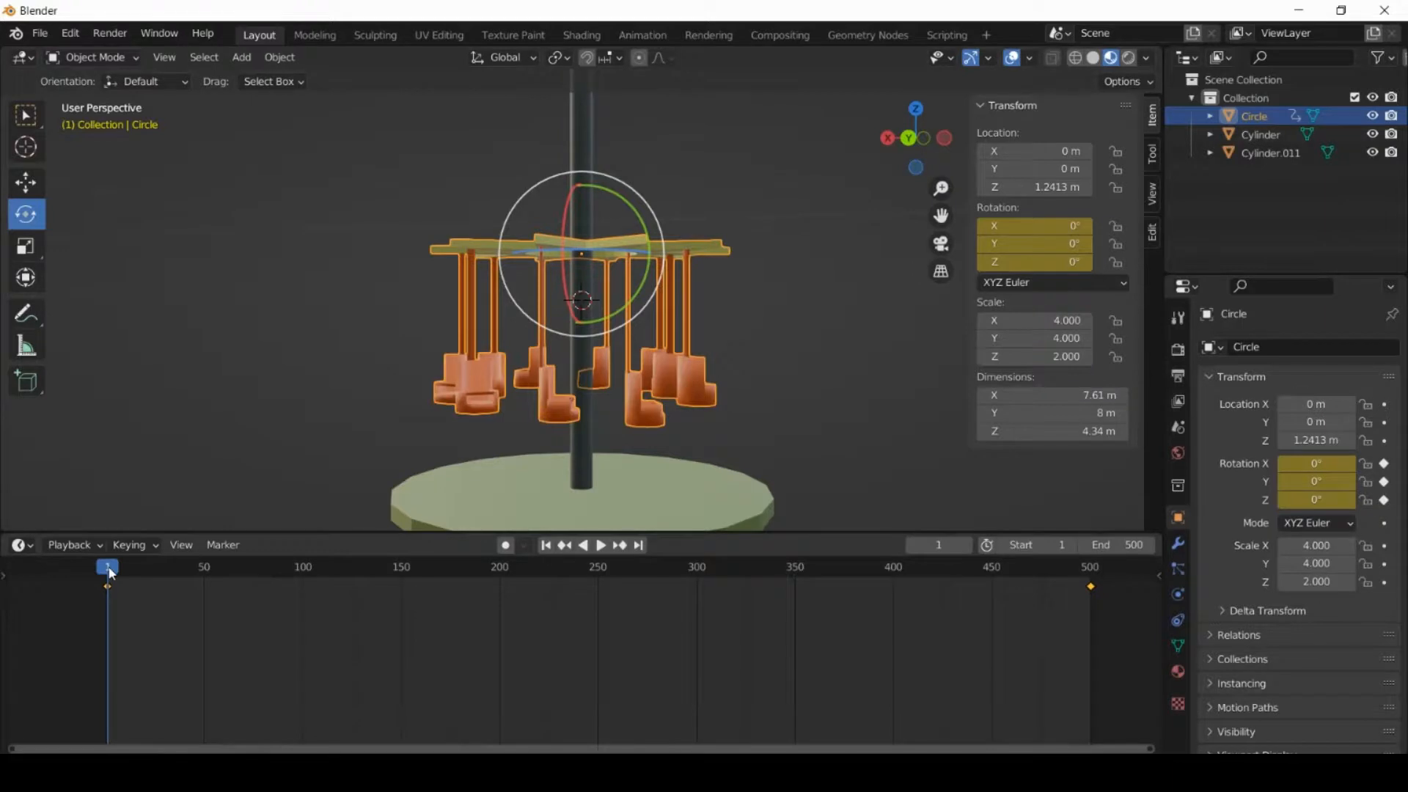
At frame 100, raise the star wheel about 4.58 m along Z and insert a location keyframe.
drag(184, 581, 303, 582)
key(space)
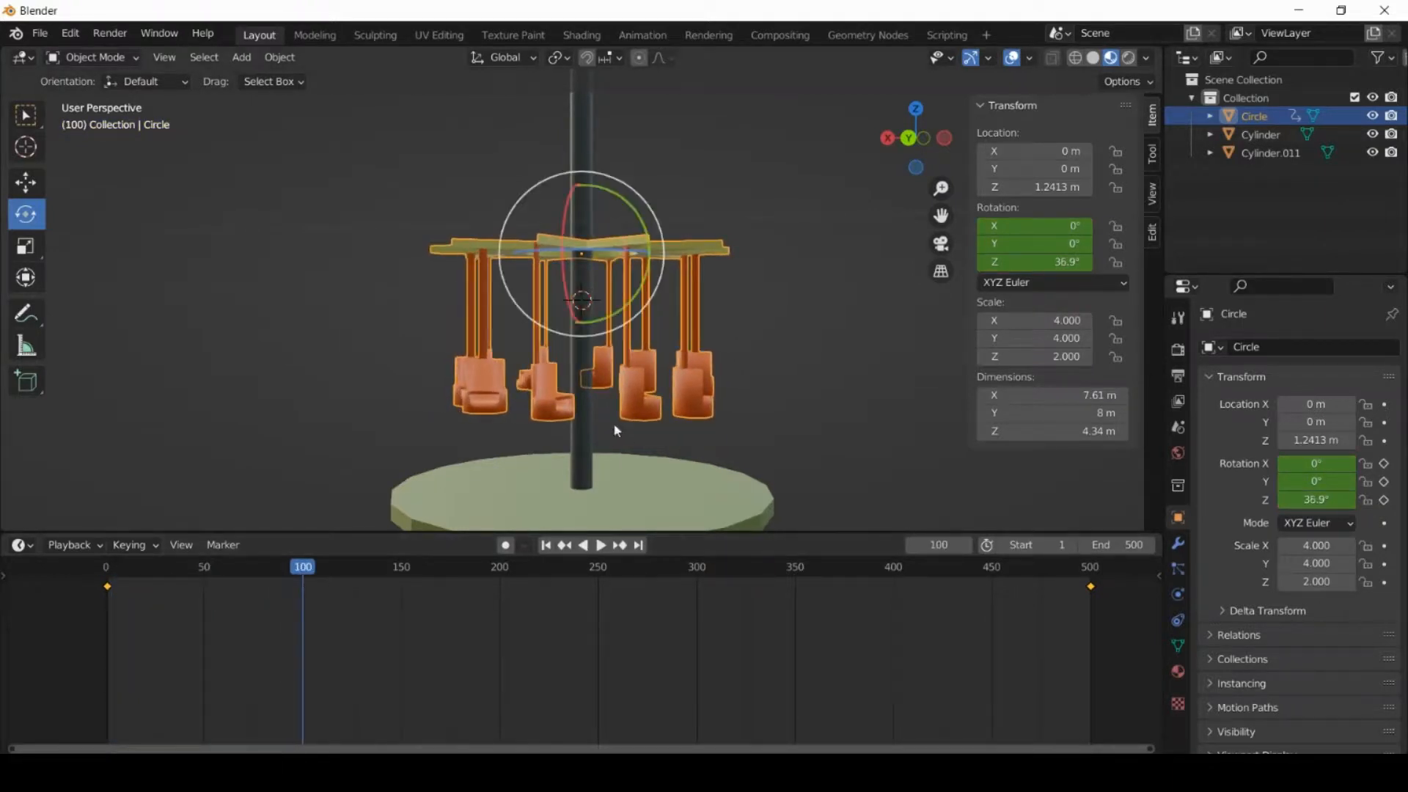
click(26, 182)
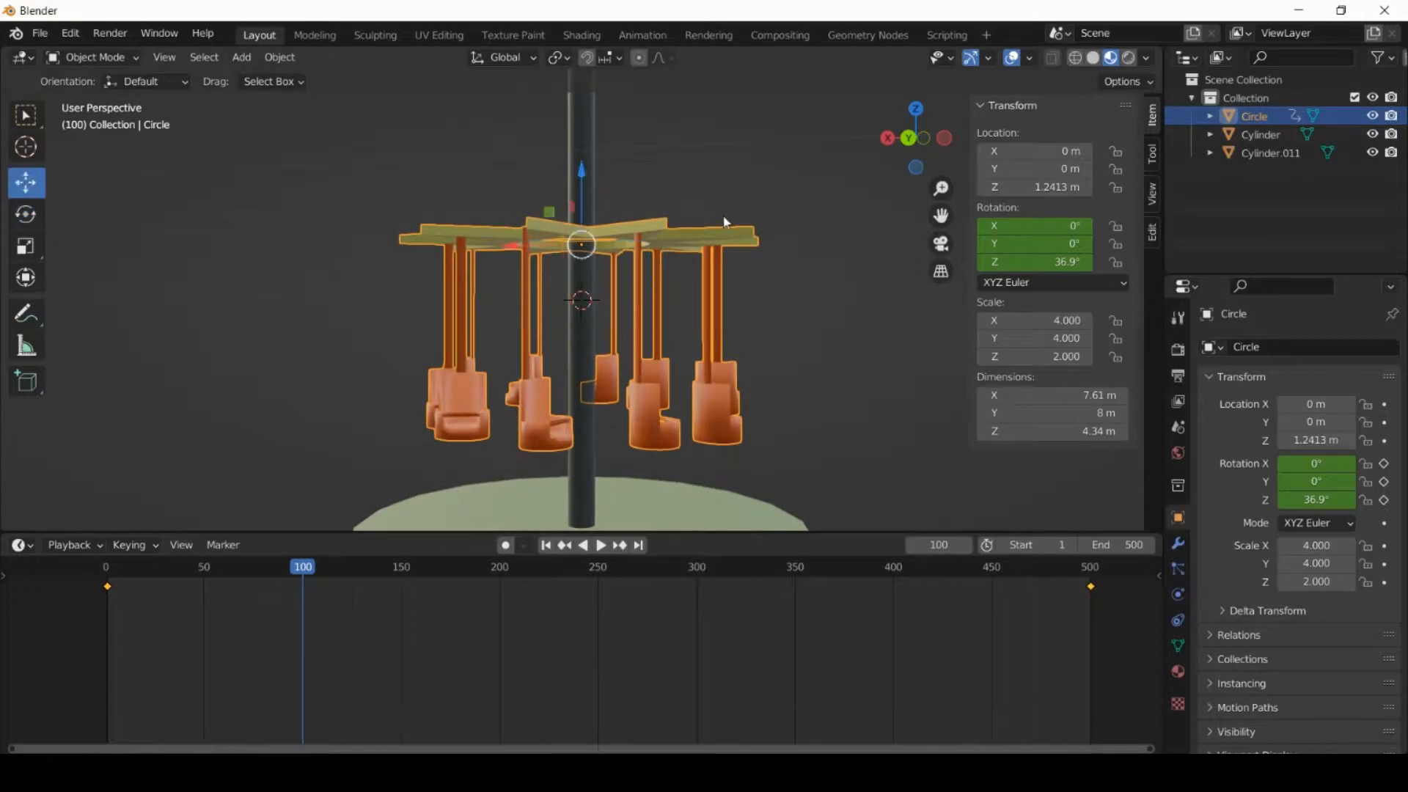
middle_drag(727, 223, 713, 257)
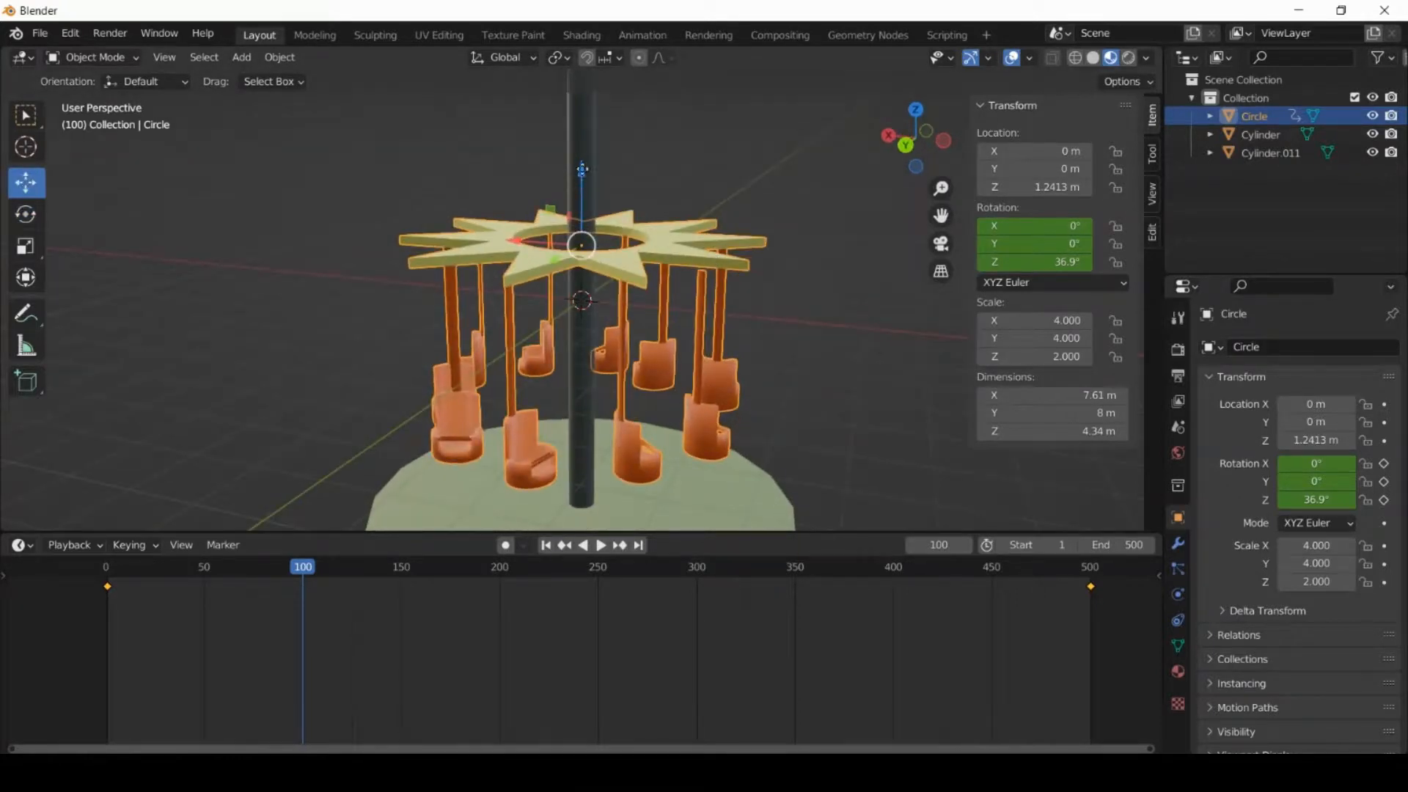
drag(584, 174, 606, 410)
scroll(788, 351, down, 8)
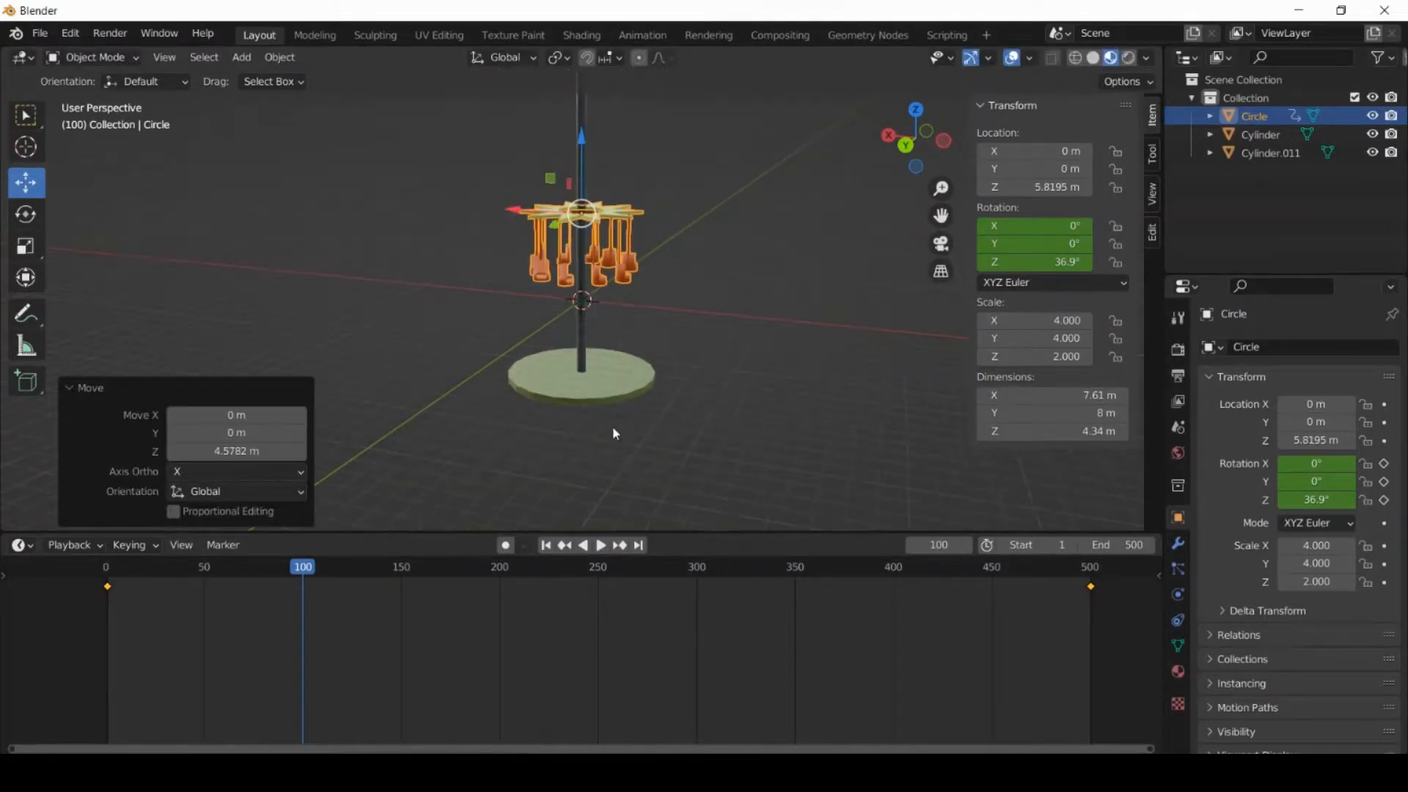
key(i)
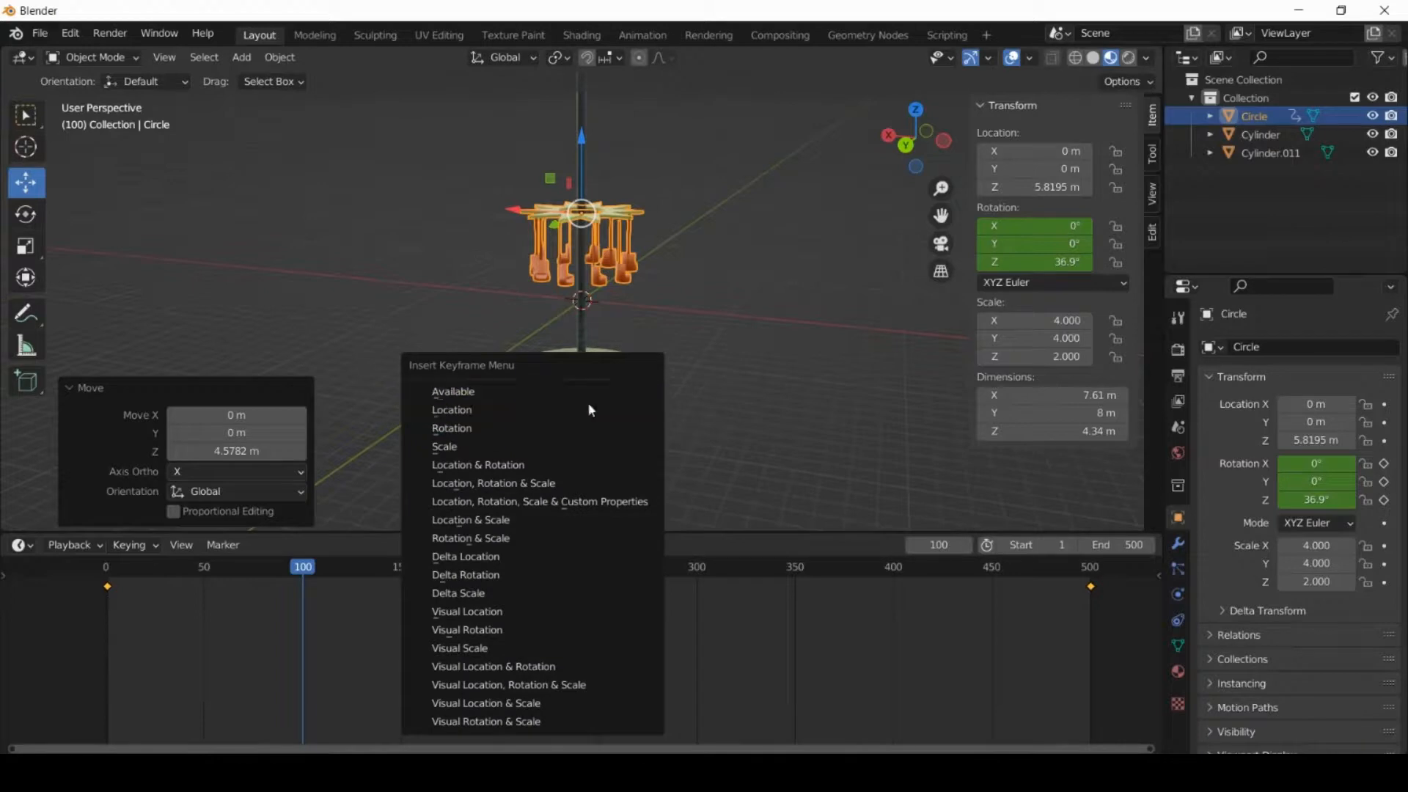
click(585, 417)
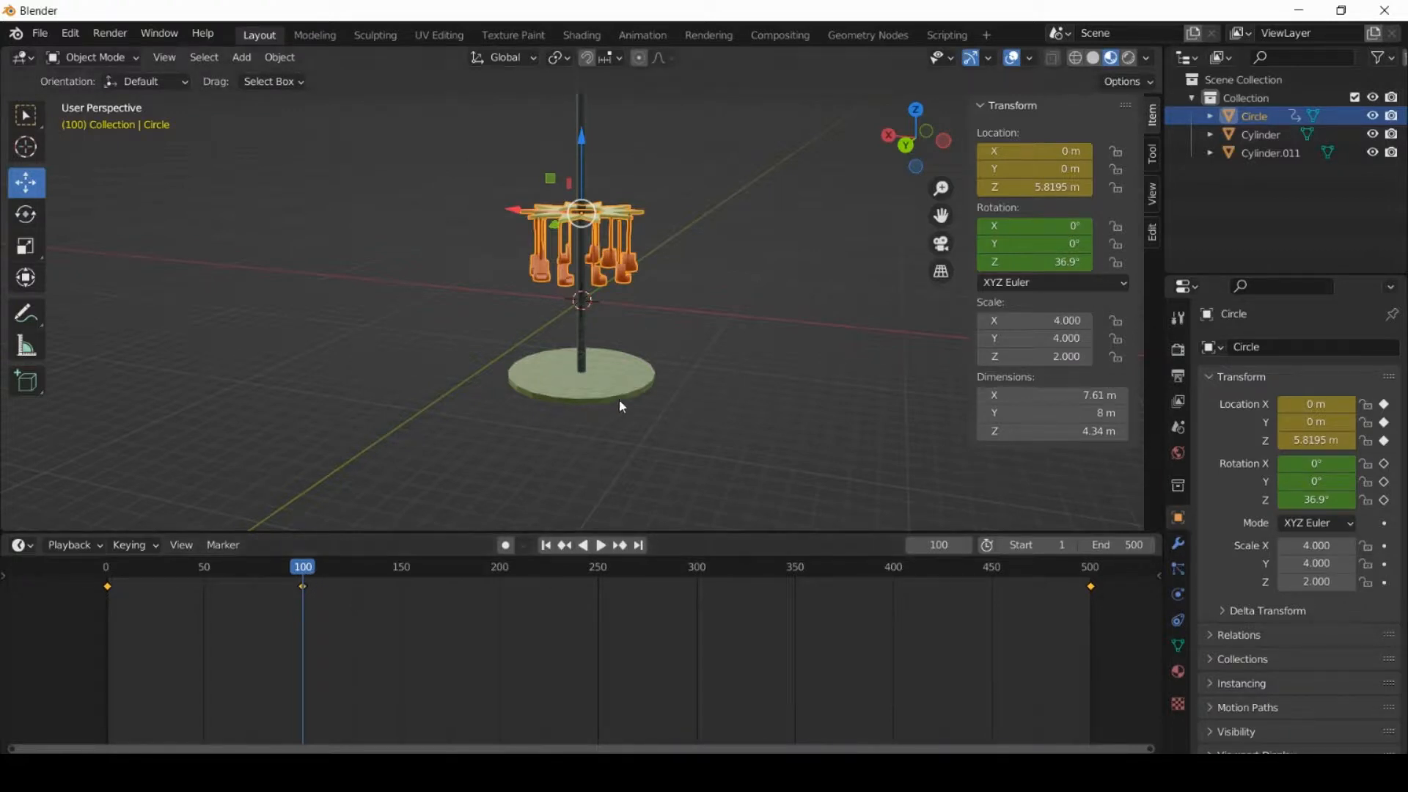
At frame 200, raise the star wheel about 6.09 m further along Z and insert a location keyframe.
scroll(621, 400, down, 2)
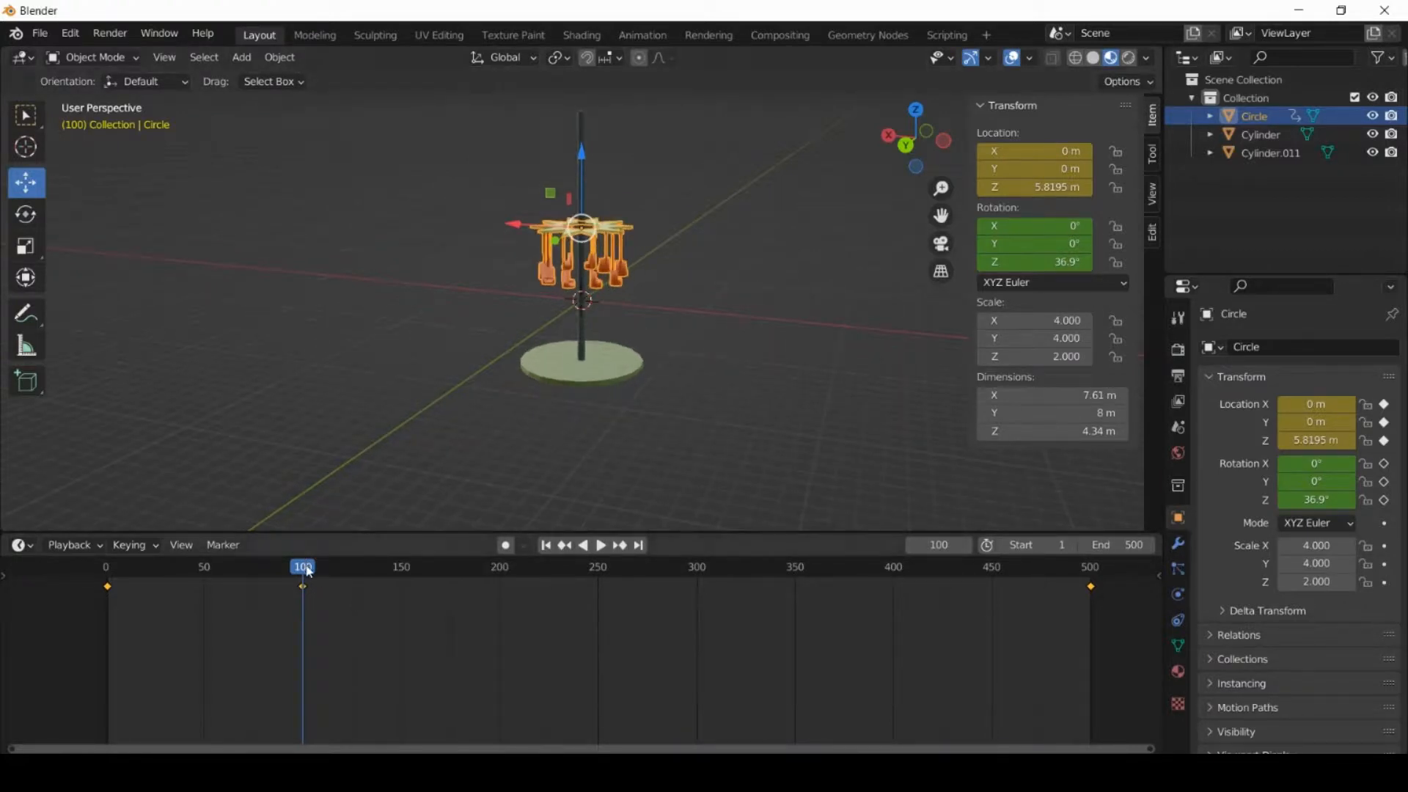
drag(308, 571, 498, 586)
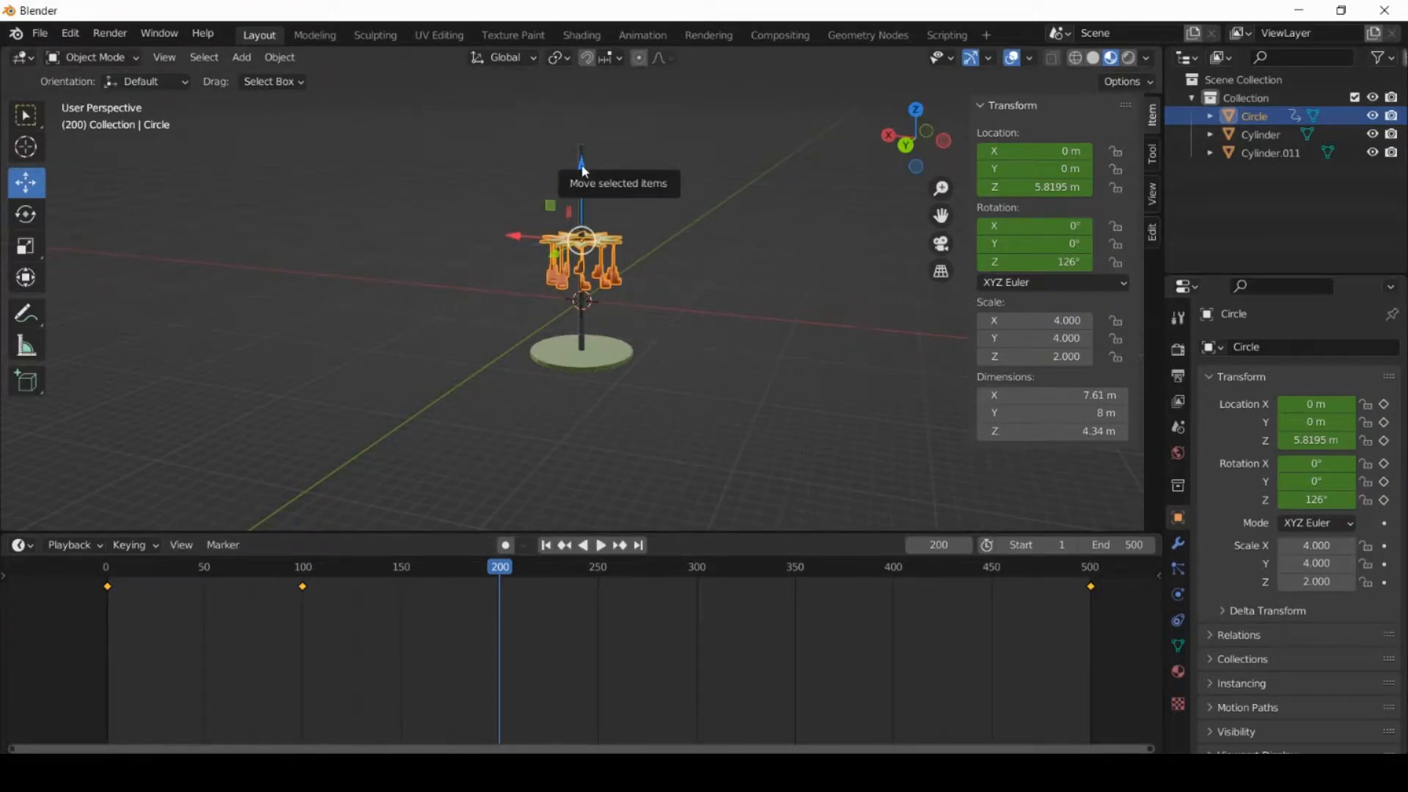
drag(575, 173, 595, 93)
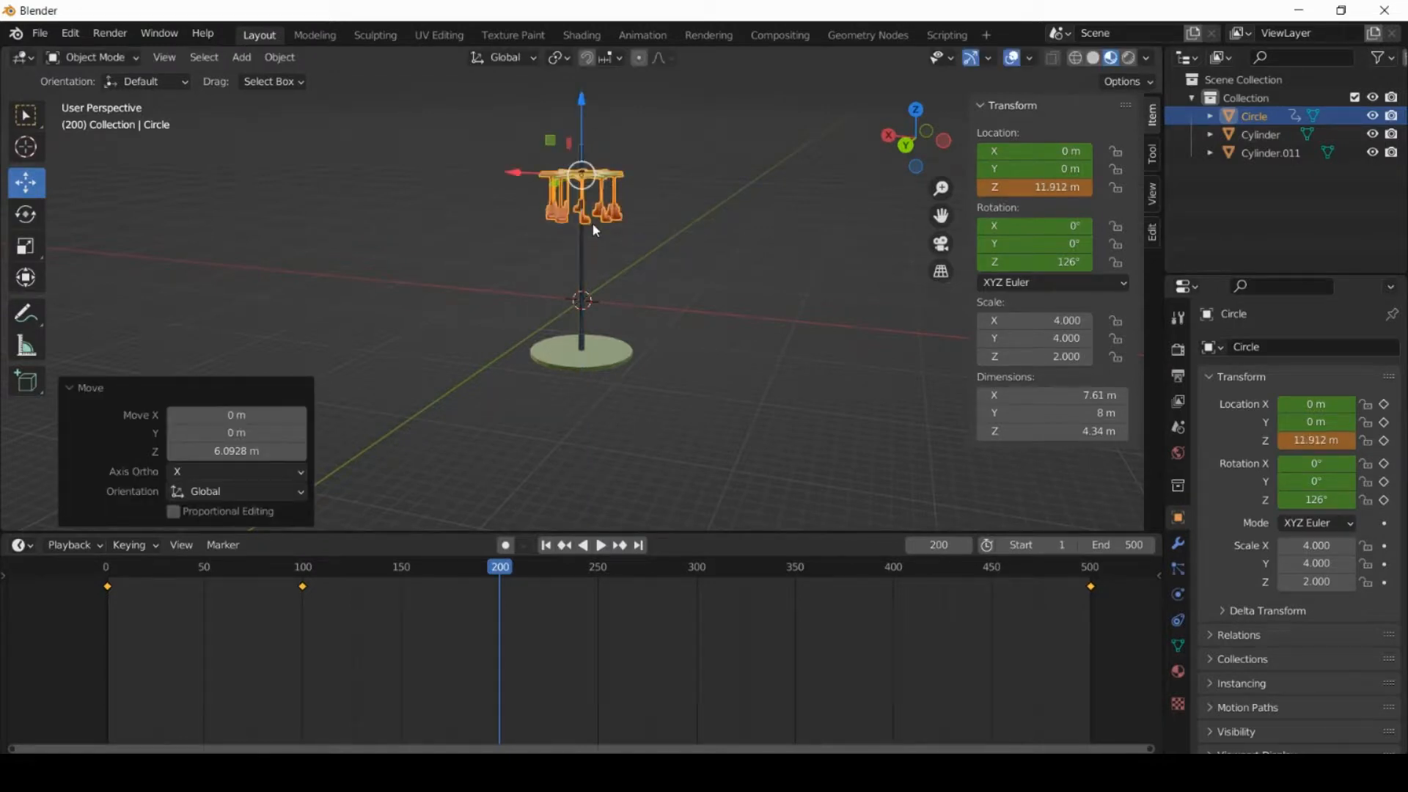
key(i)
click(587, 232)
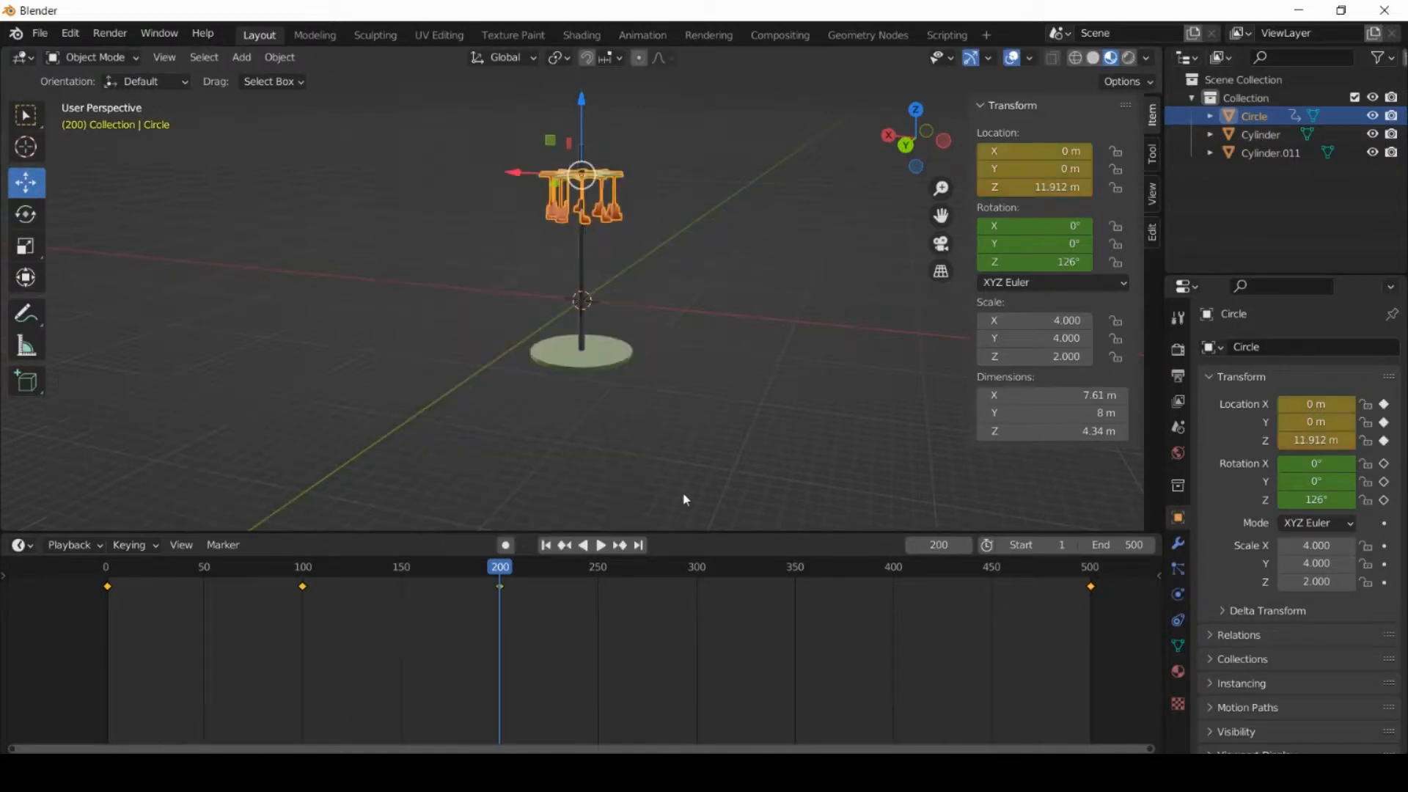
At frame 250, raise the star wheel about 2.72 m toward the rod's upper end and insert a location keyframe.
drag(501, 576, 598, 574)
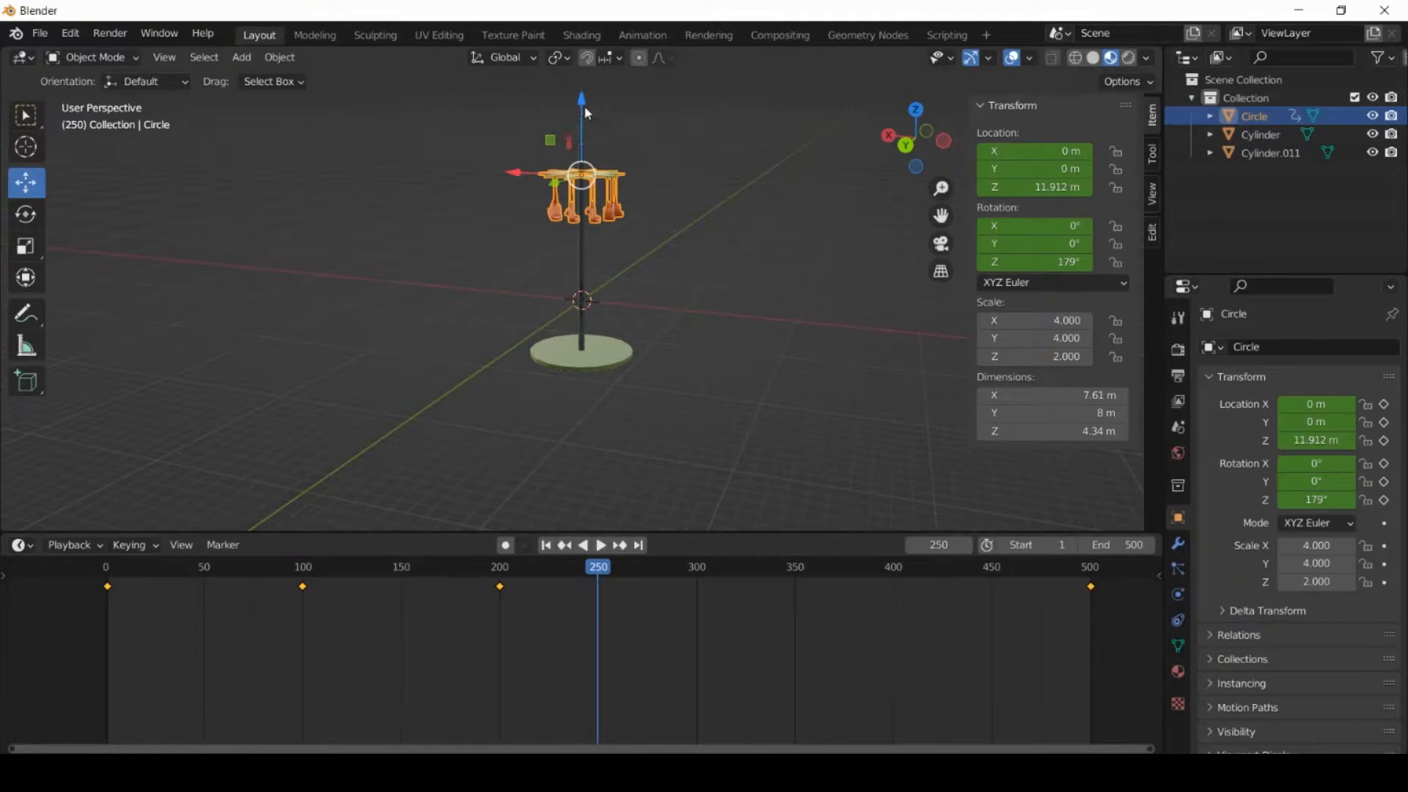
drag(583, 104, 586, 76)
key(i)
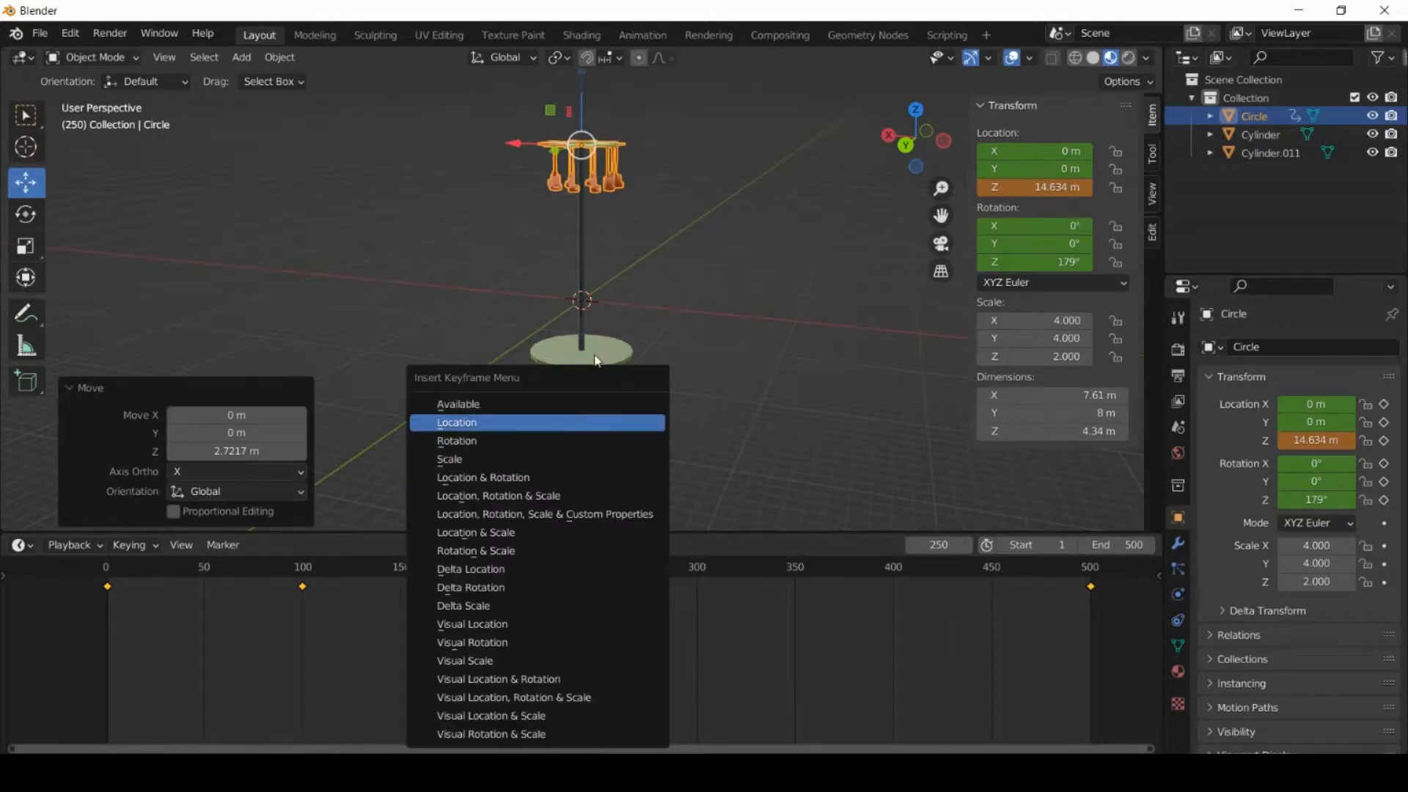
click(545, 423)
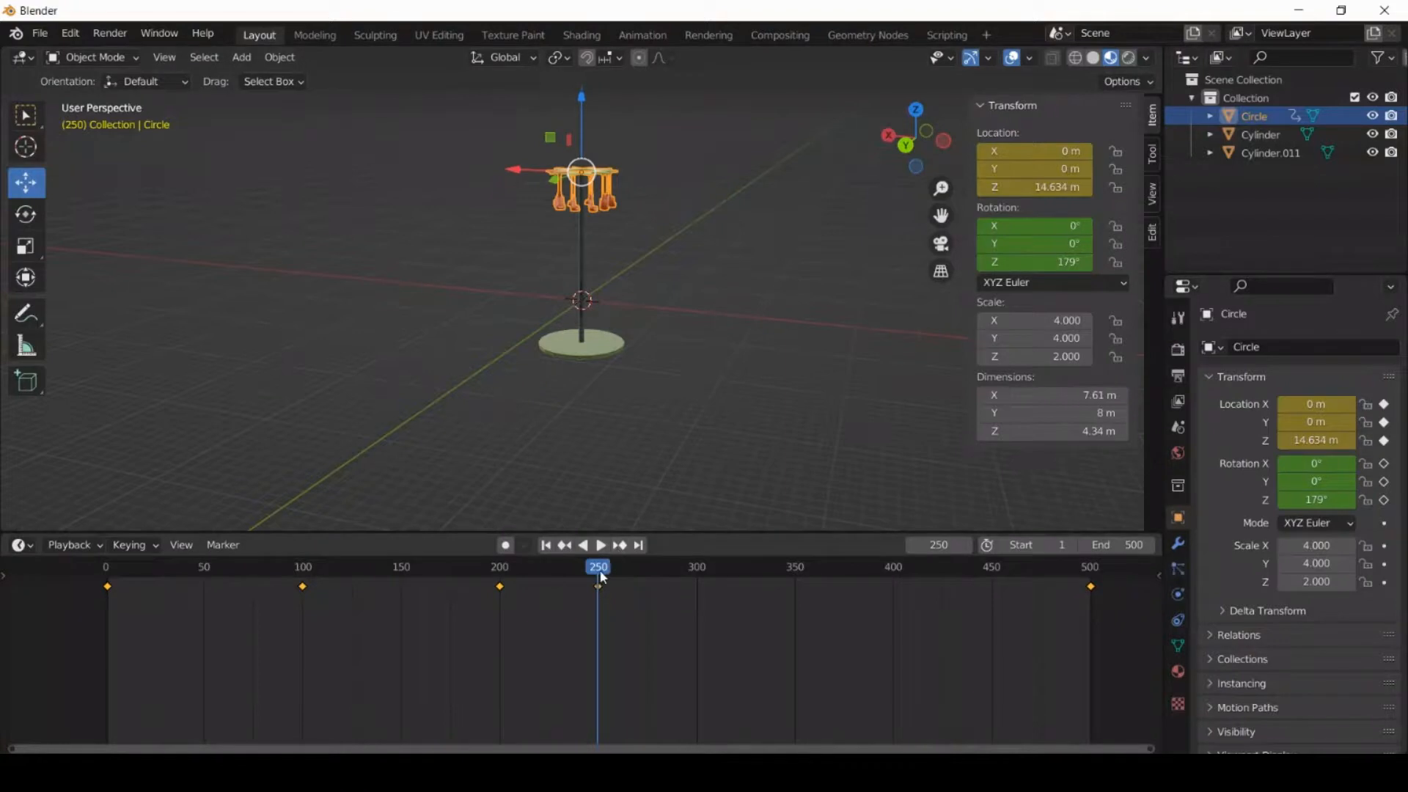
At frame 350, lower the star wheel about 4.56 m along Z and insert a location keyframe.
key(space)
drag(682, 565, 795, 570)
key(space)
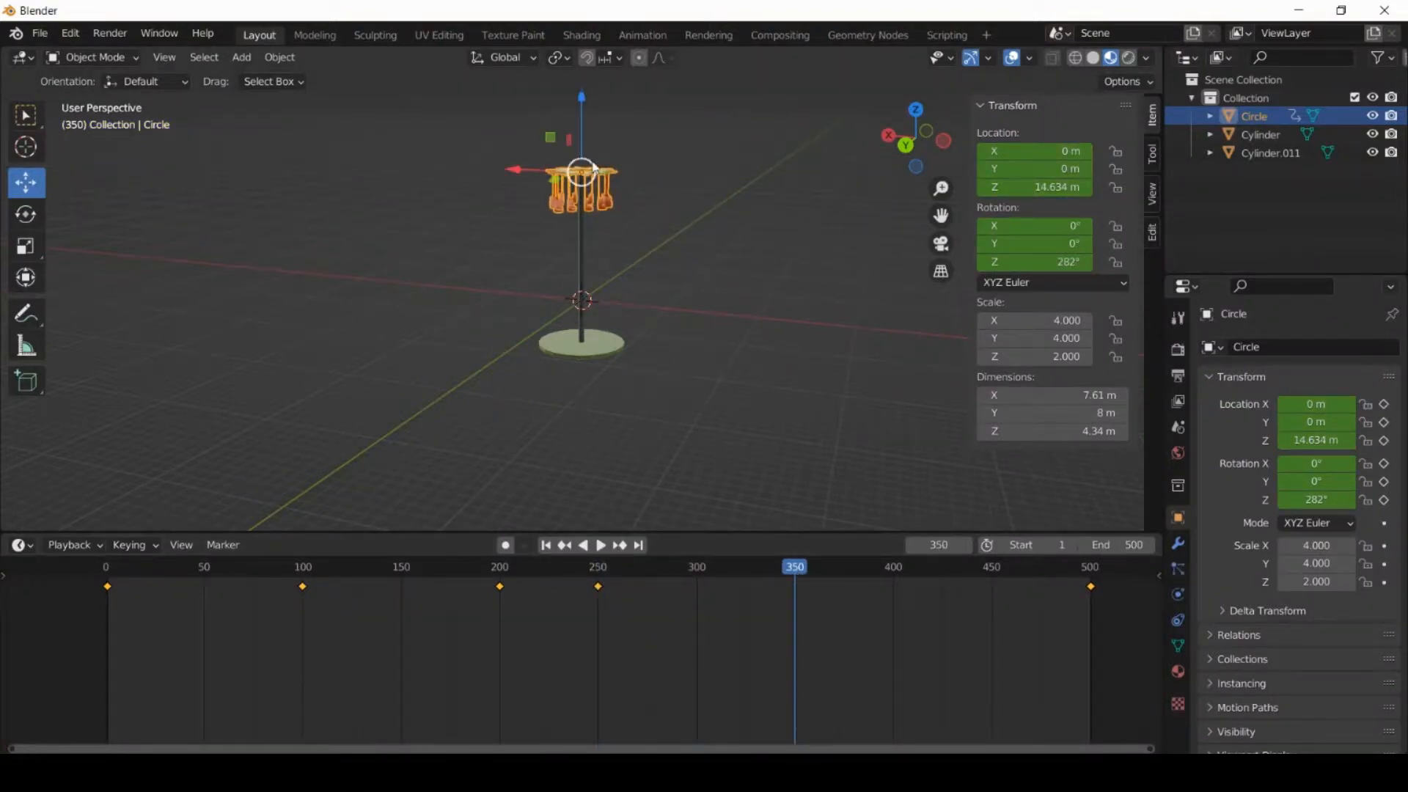
drag(584, 105, 586, 147)
key(i)
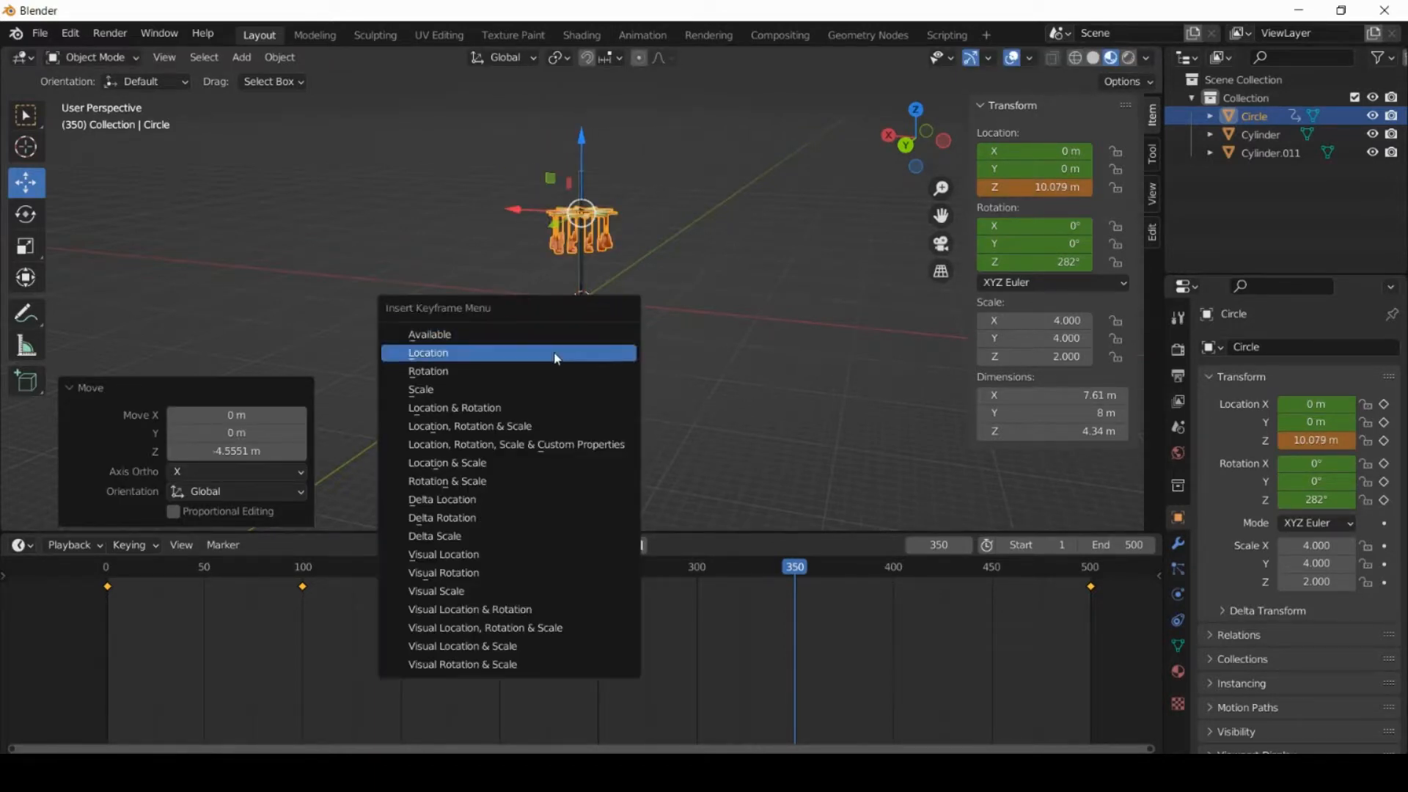
click(556, 355)
At frame 451, lower the star wheel about 8.44 m to just above the base disc and insert a location keyframe.
key(space)
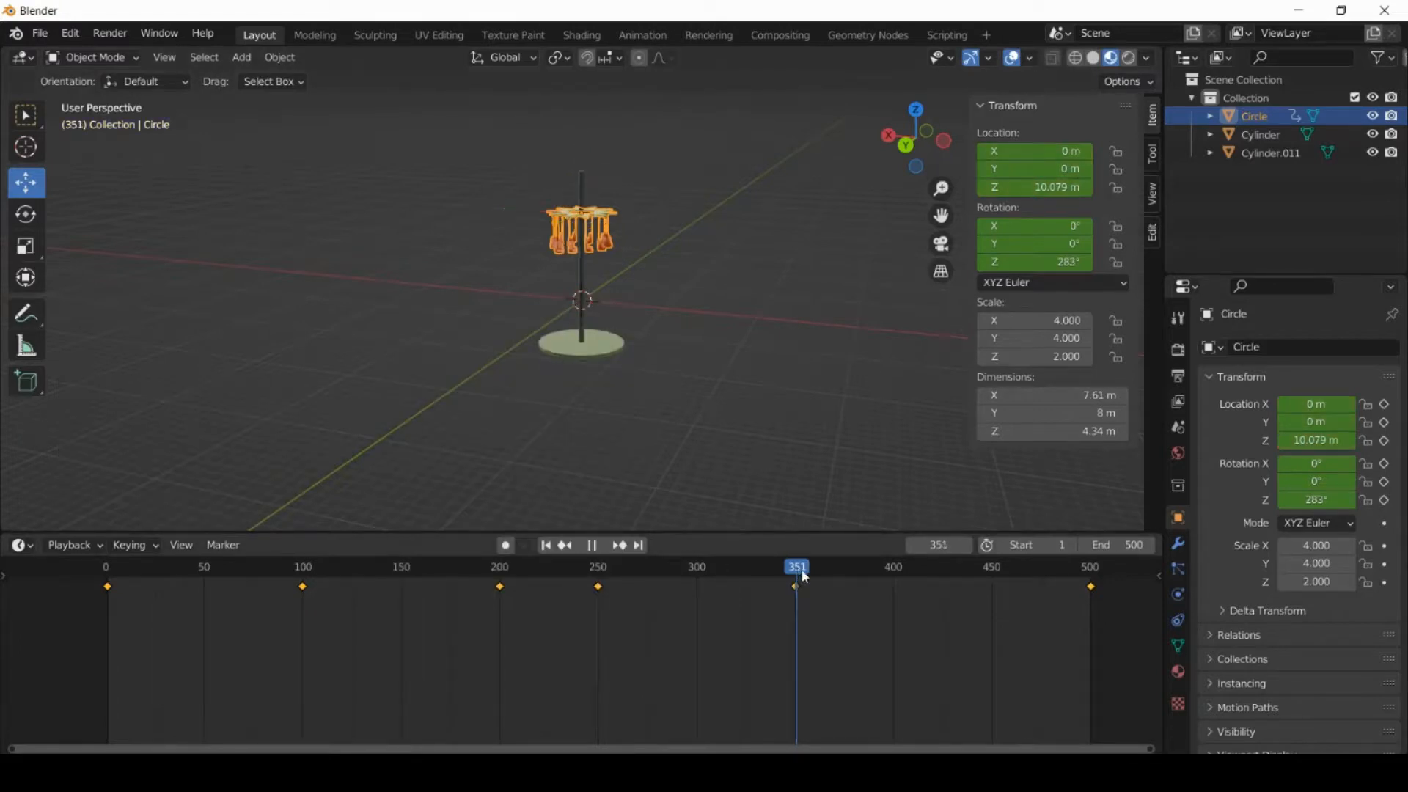
drag(989, 569, 993, 569)
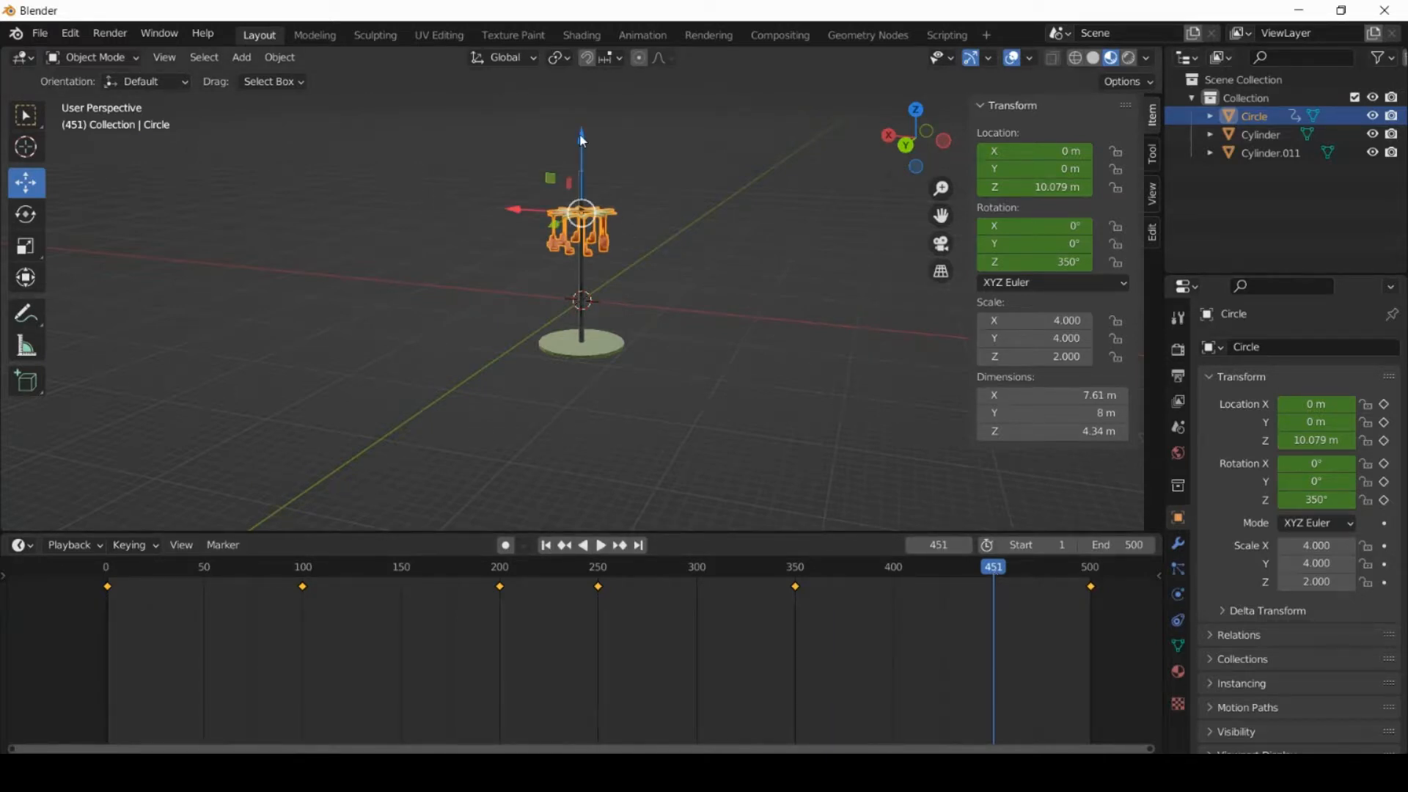
drag(583, 140, 591, 209)
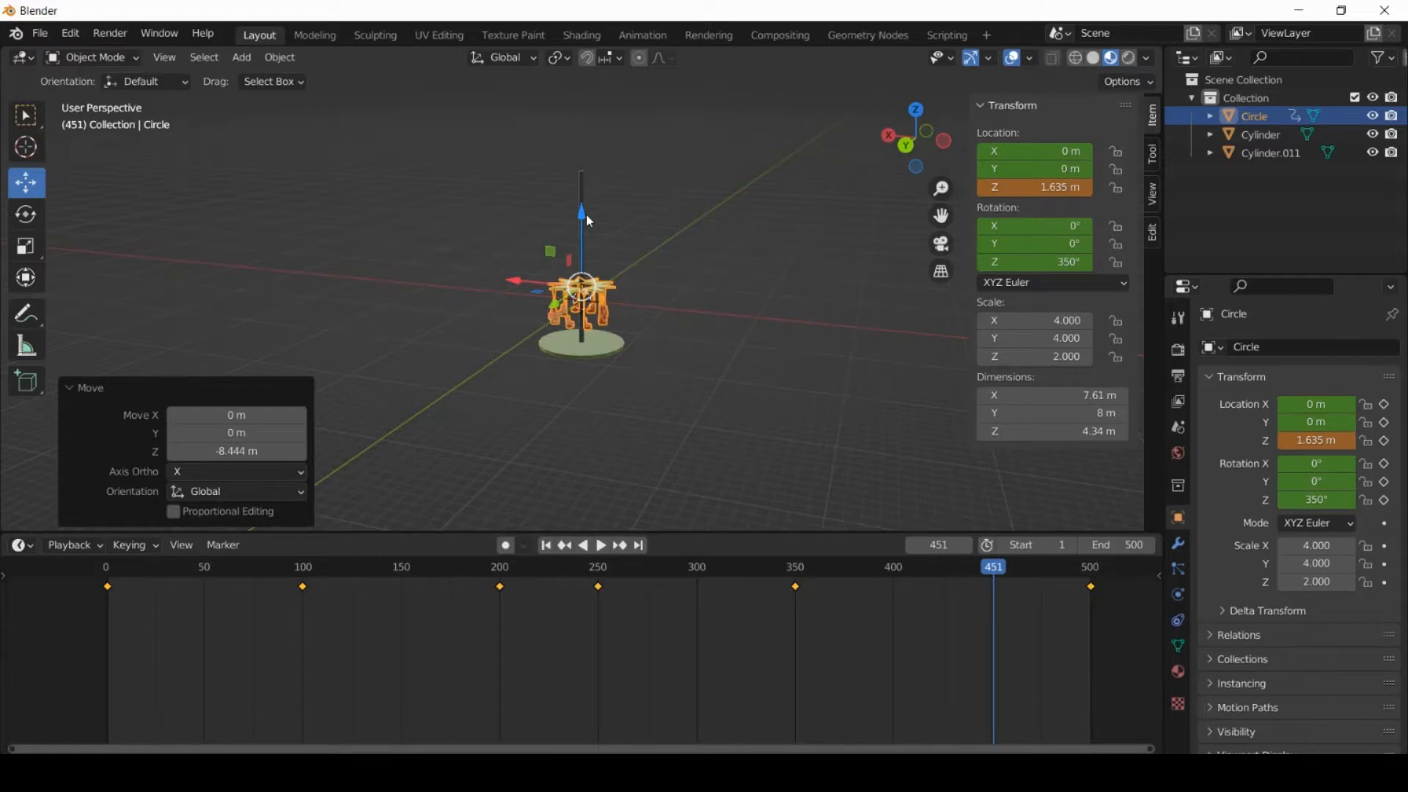
key(i)
click(582, 223)
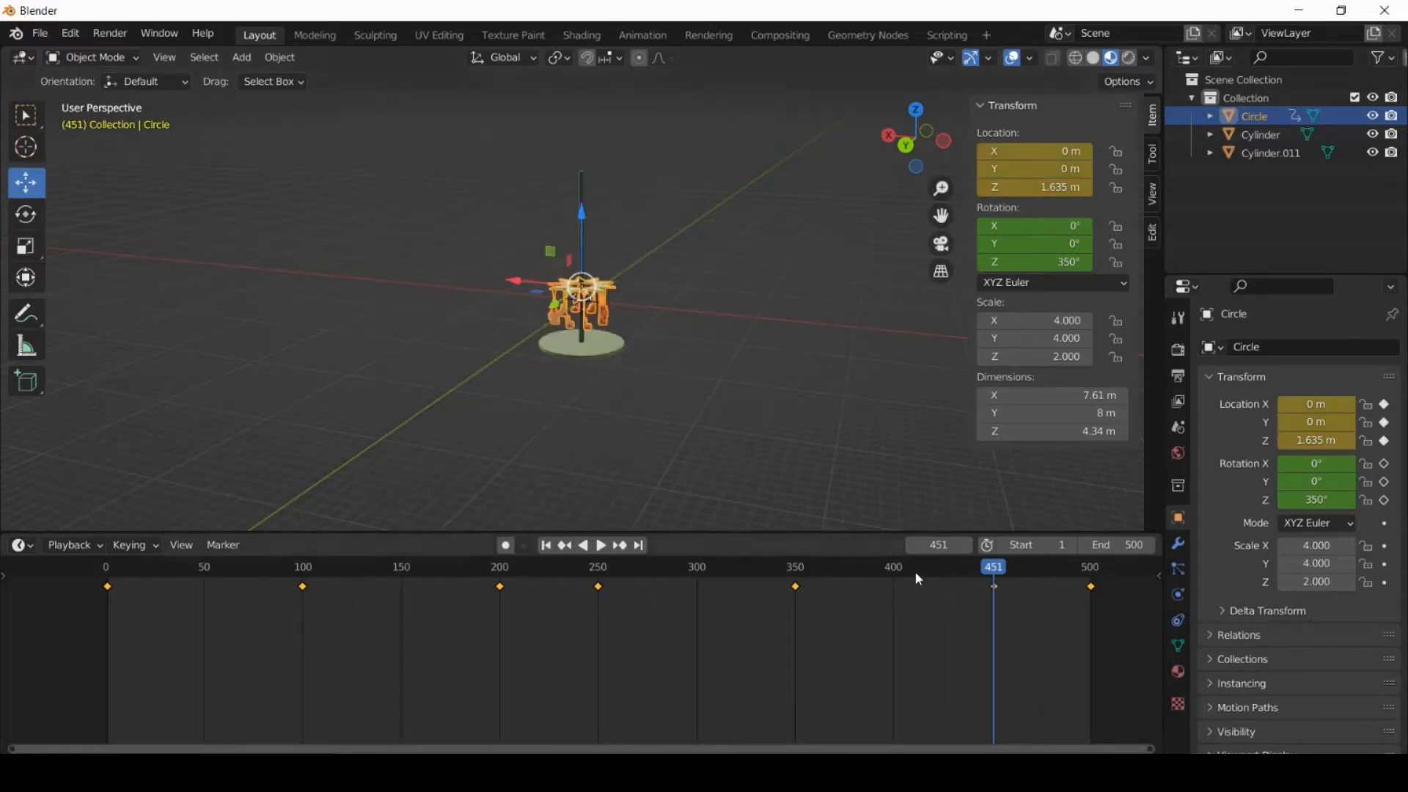
At frame 501, raise the star wheel about 5.95 m along Z and insert a location keyframe.
drag(996, 574, 1093, 575)
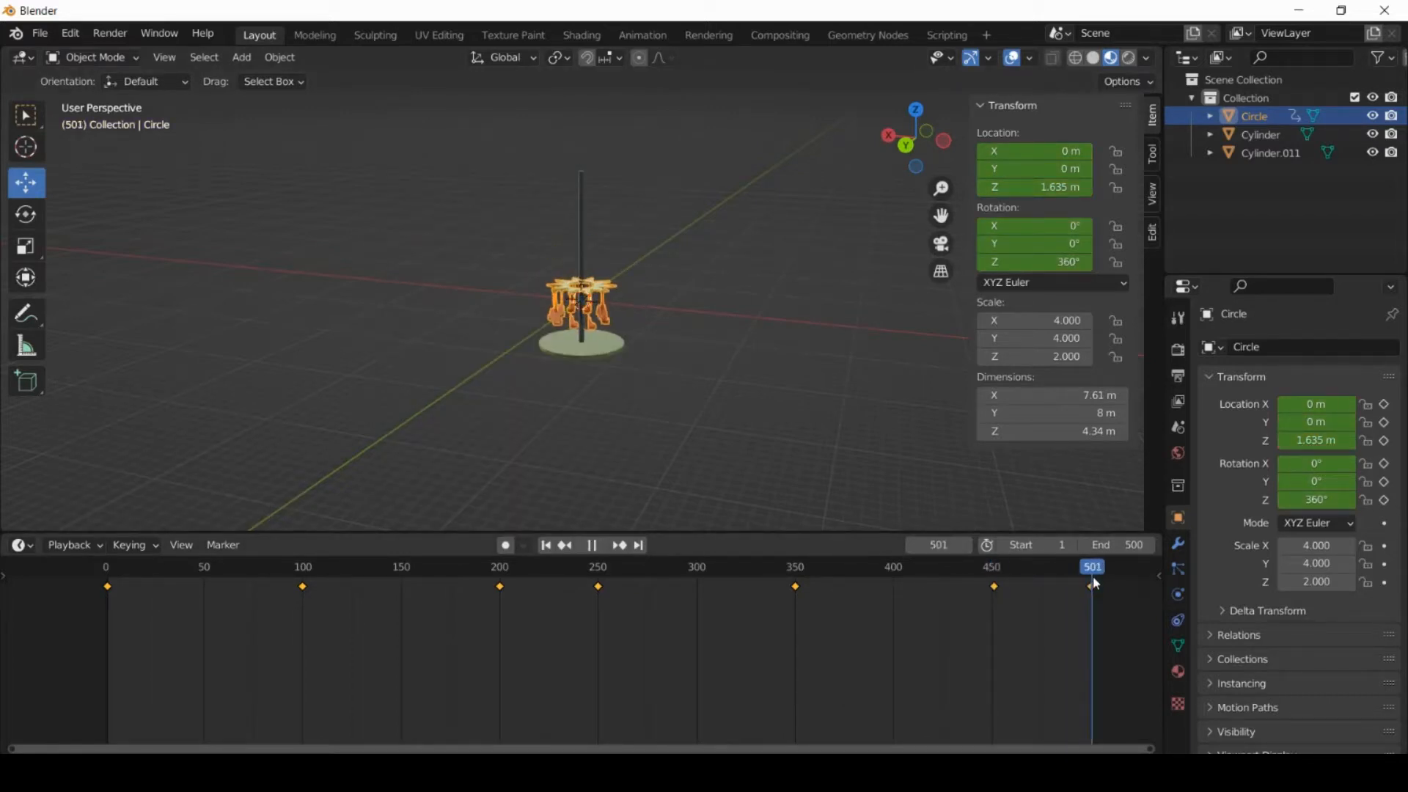
drag(581, 220, 583, 162)
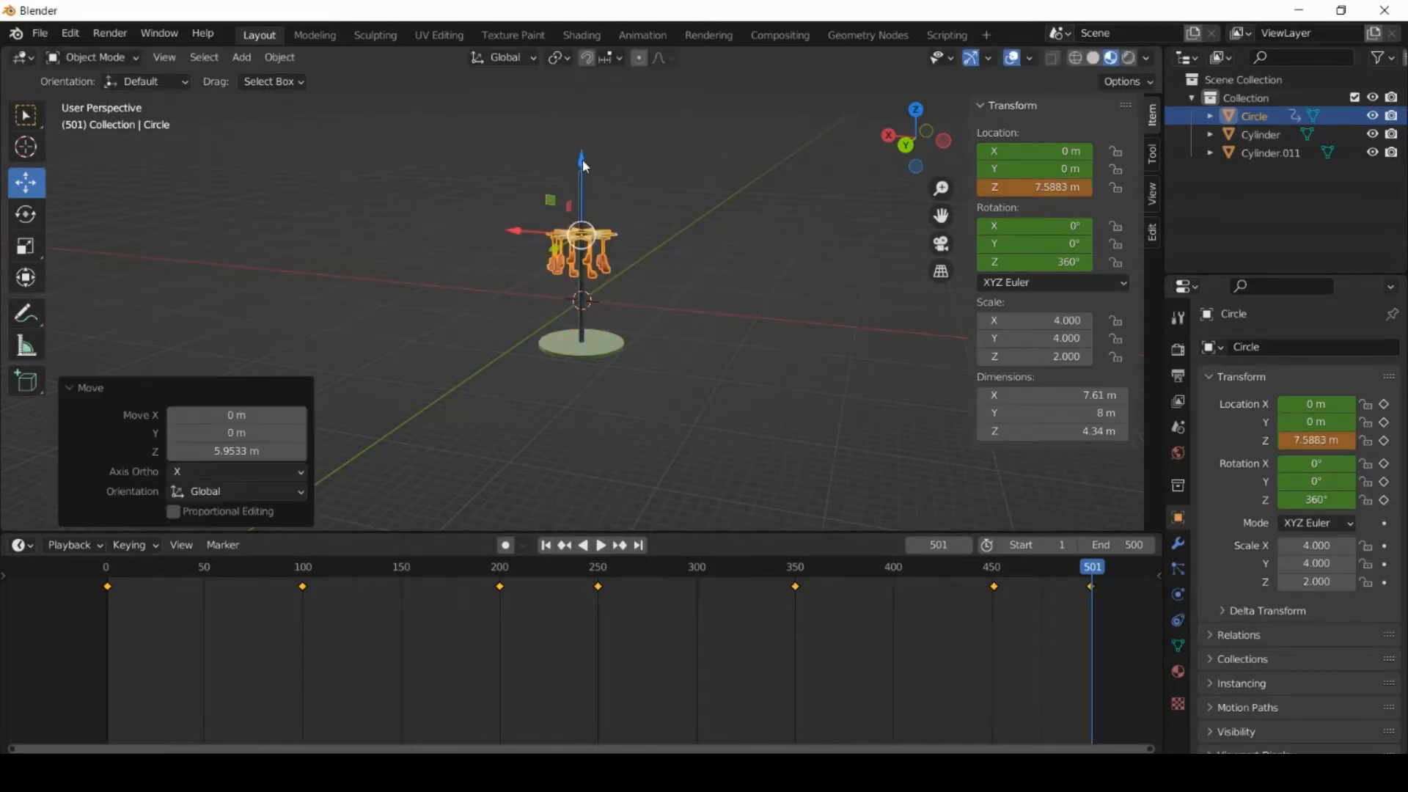
key(i)
click(567, 166)
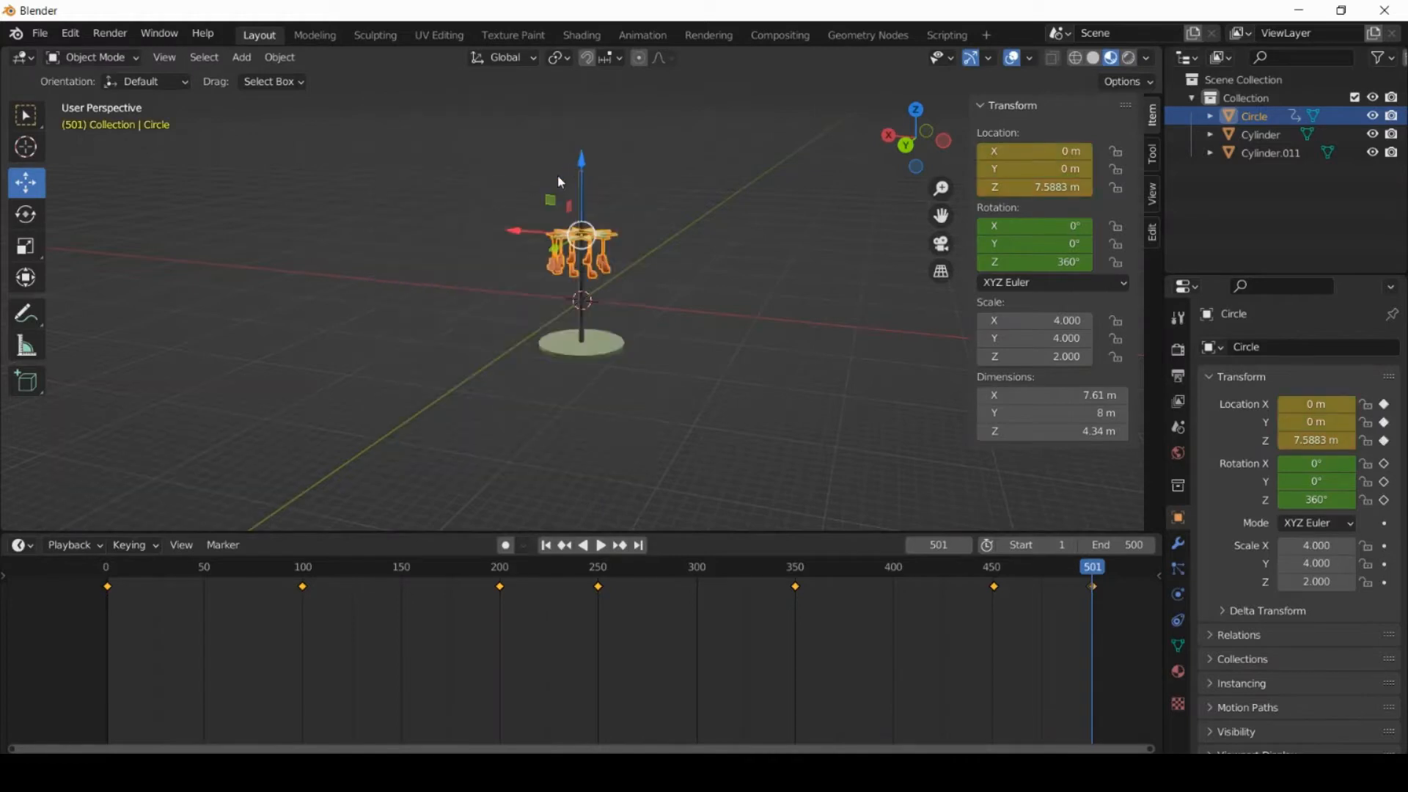
Play back the animation to review the star wheel's rotation and its up-and-down movement along the rod.
click(602, 546)
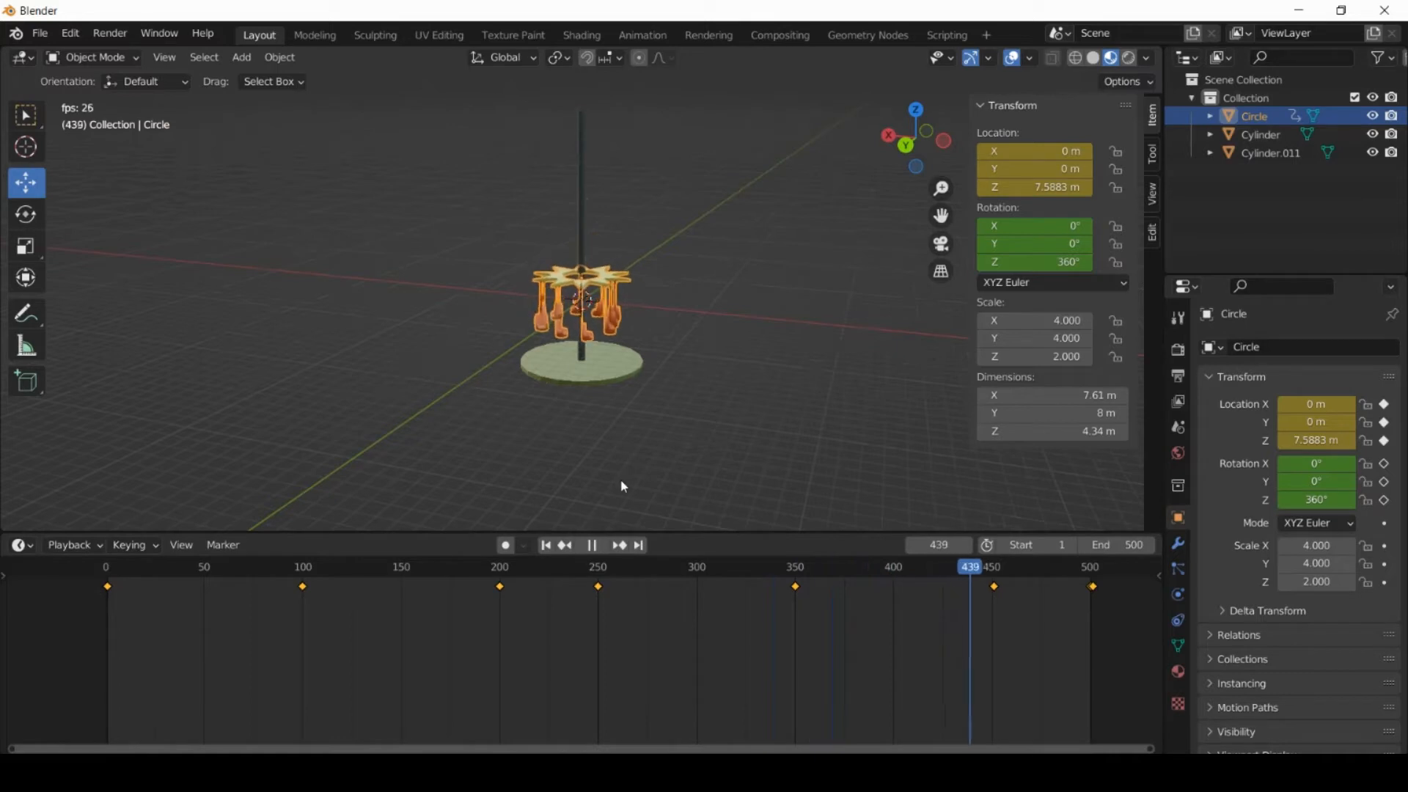
key(space)
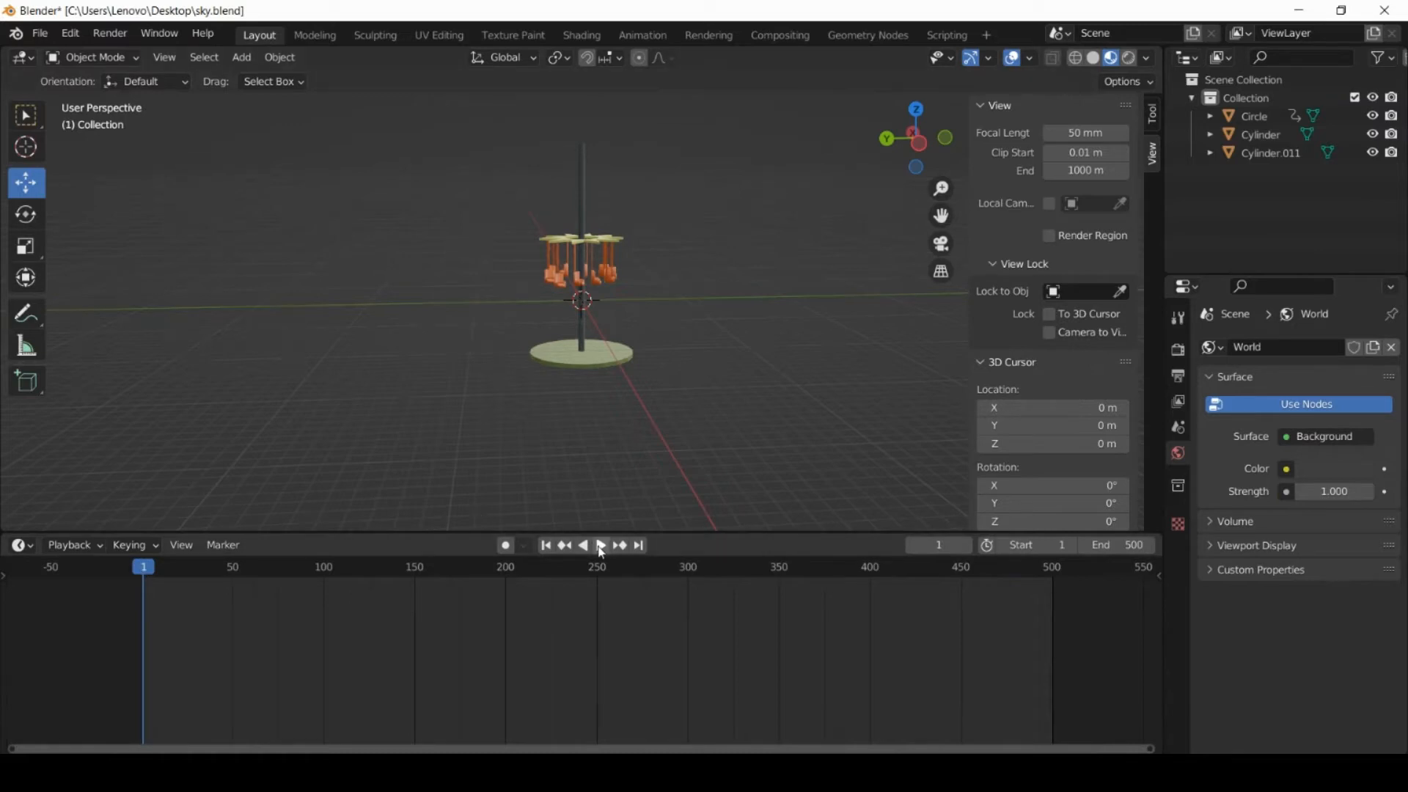
click(599, 546)
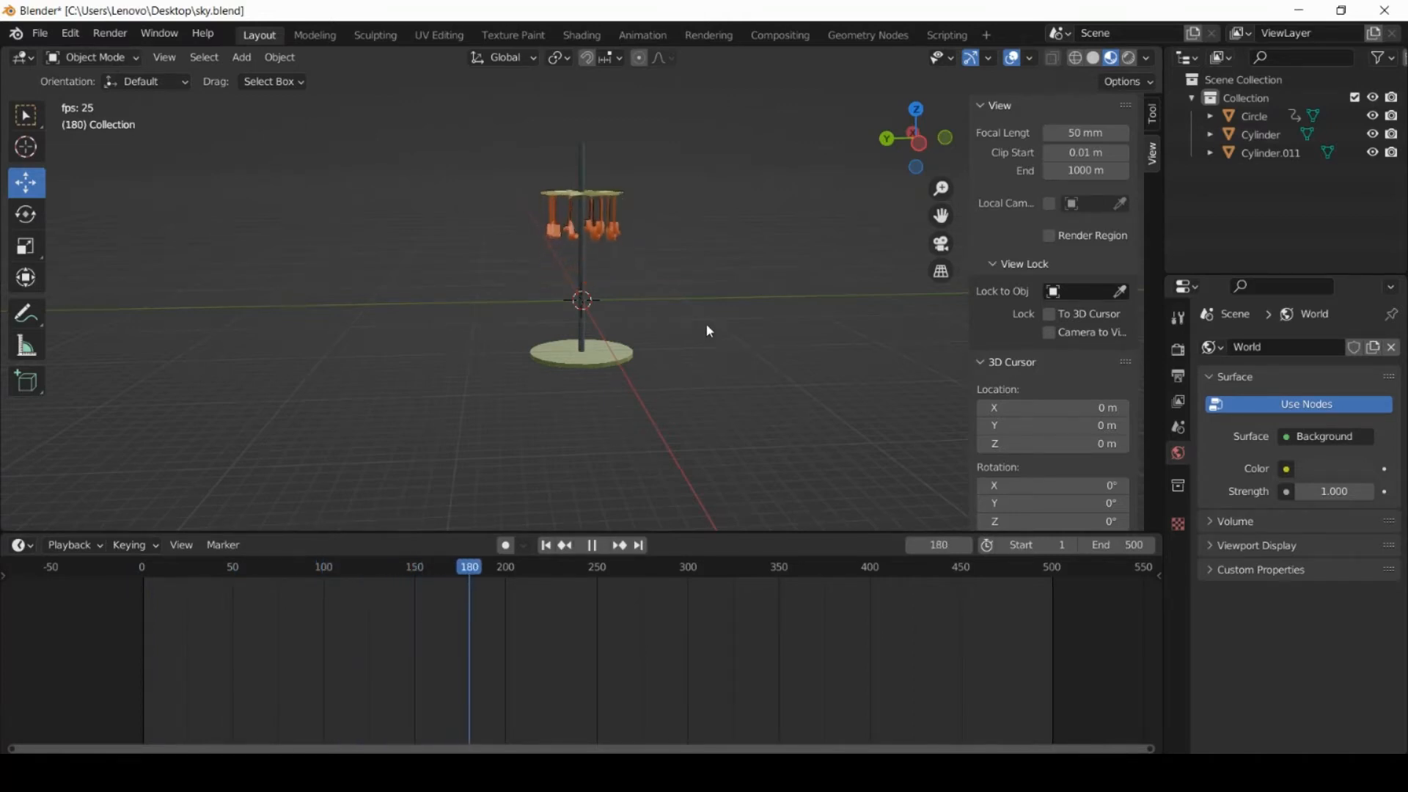
Paste the copied star object at the rod's upper end, maximize the 3D viewport and select the star.
key(ctrl+v)
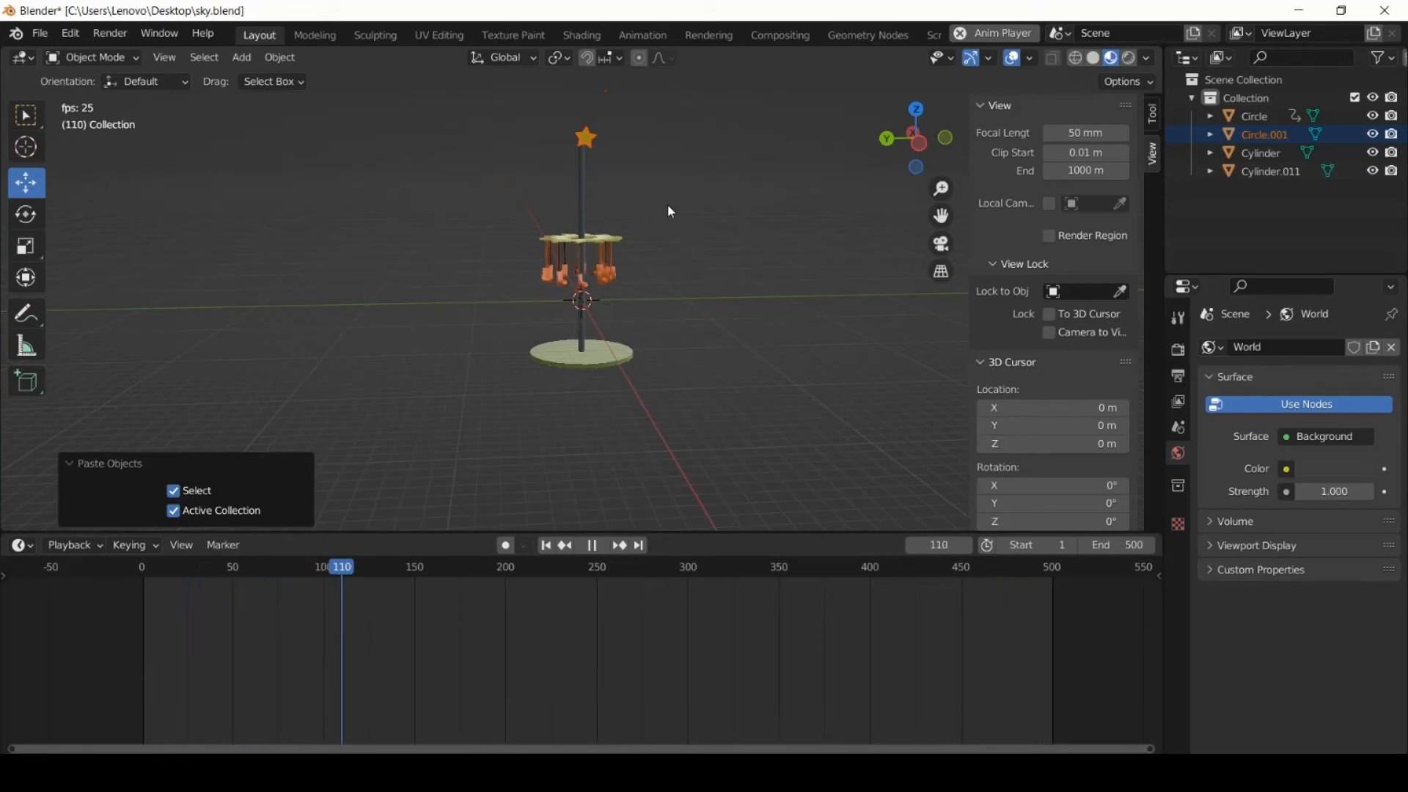
key(ctrl+space)
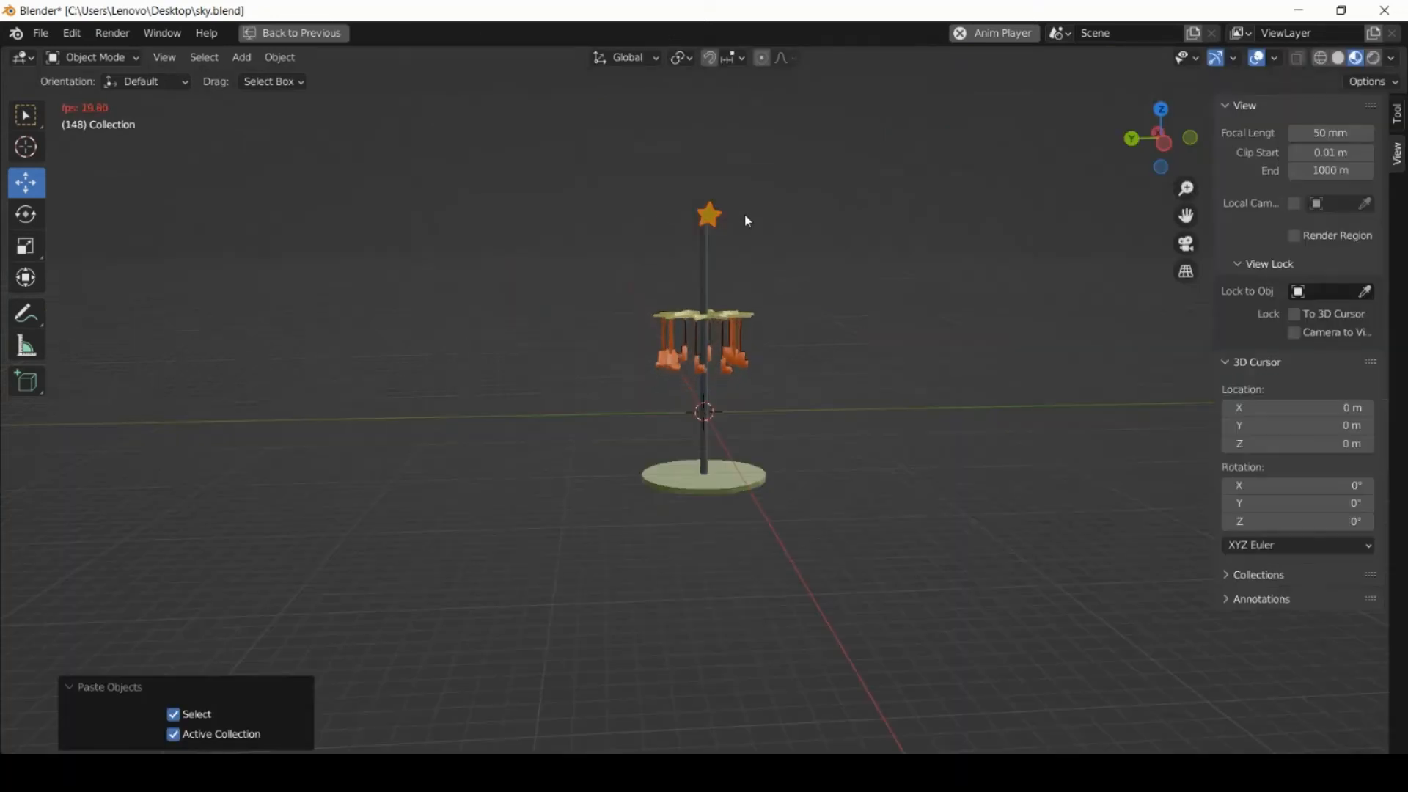
click(717, 222)
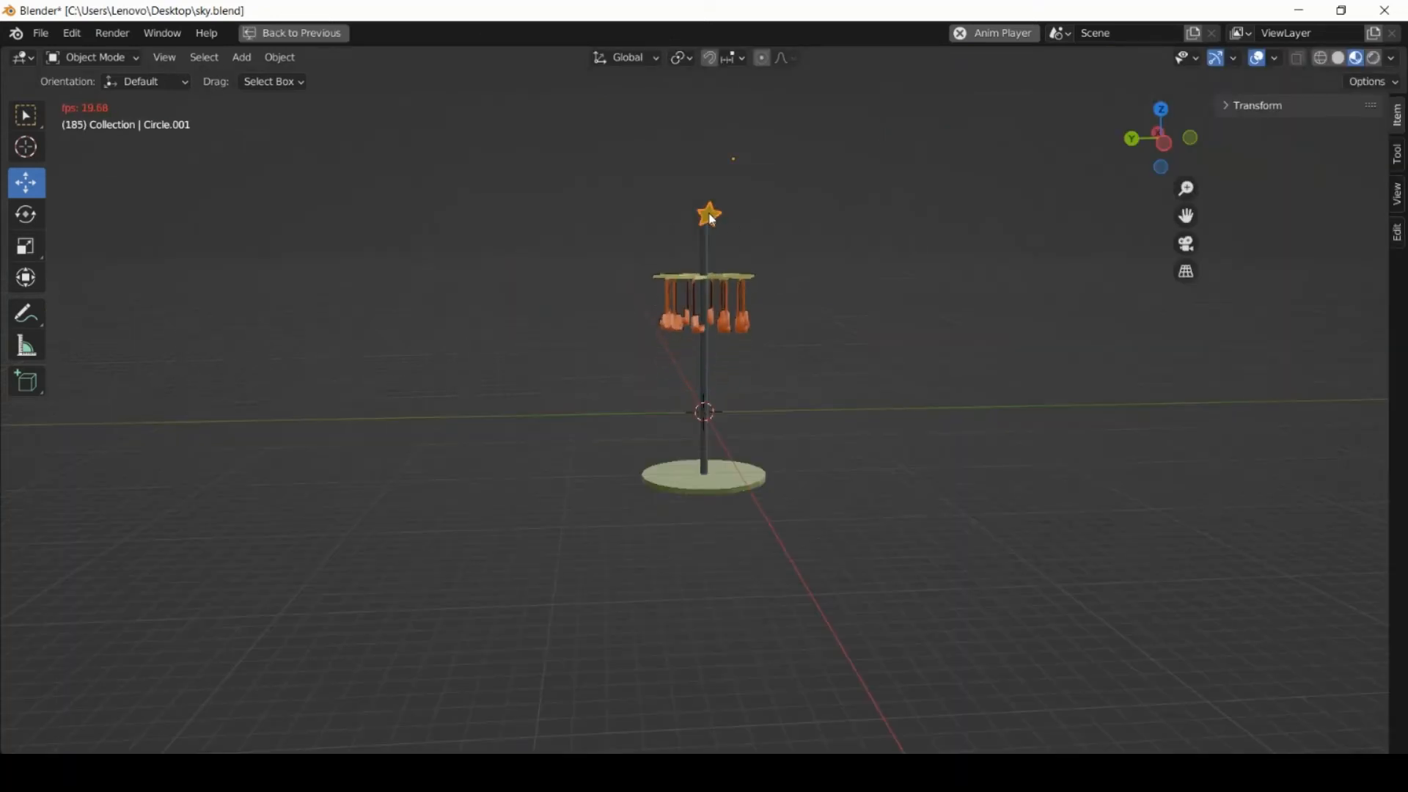